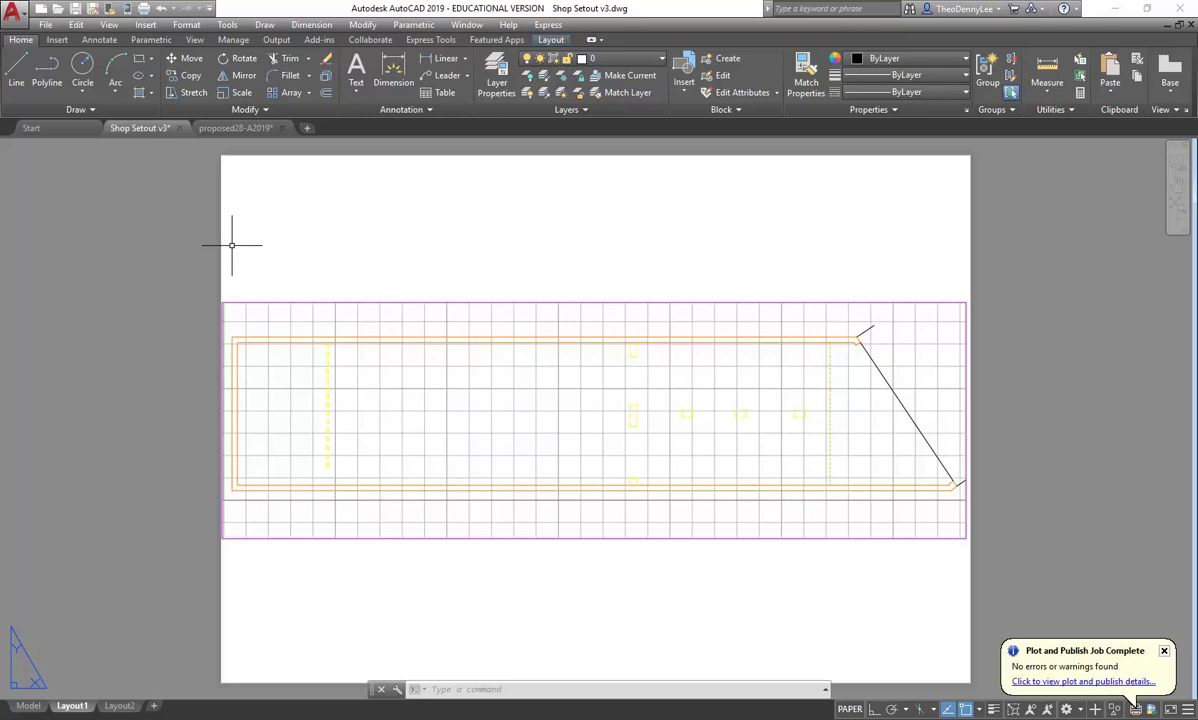
- Bring the Restaurant Plan.pdf window to the front in Acrobat Reader
mouse_move(373, 716)
left_click(439, 621)
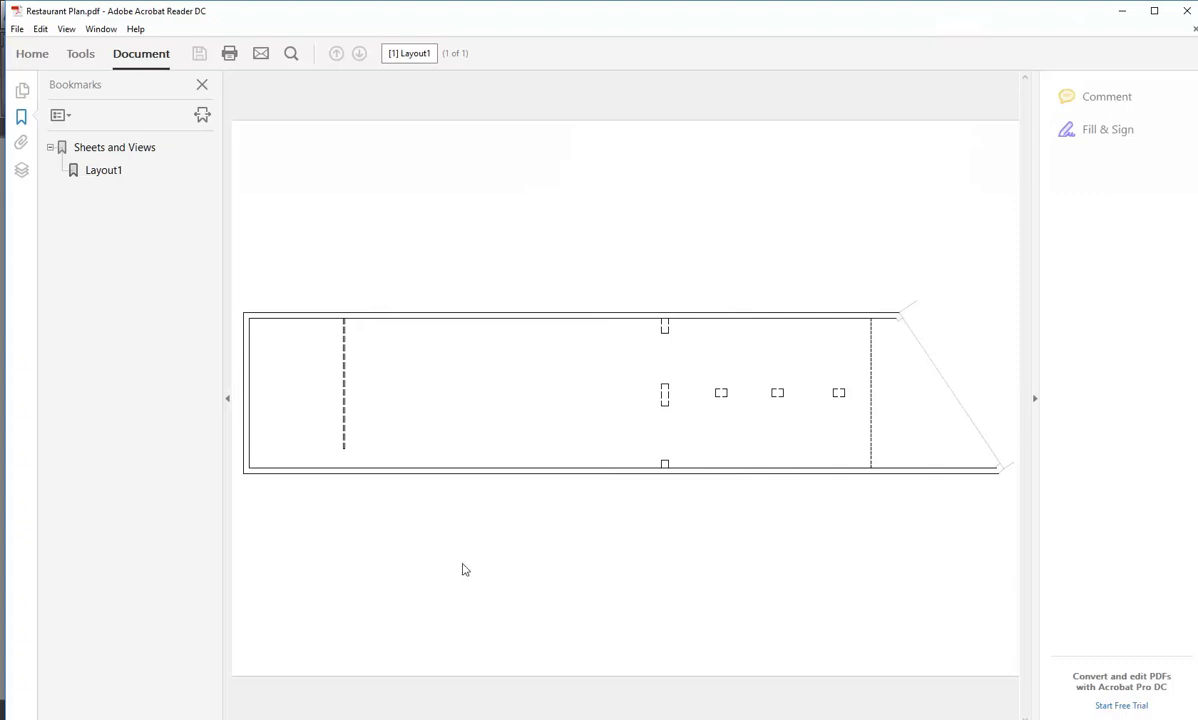
mouse_move(440, 588)
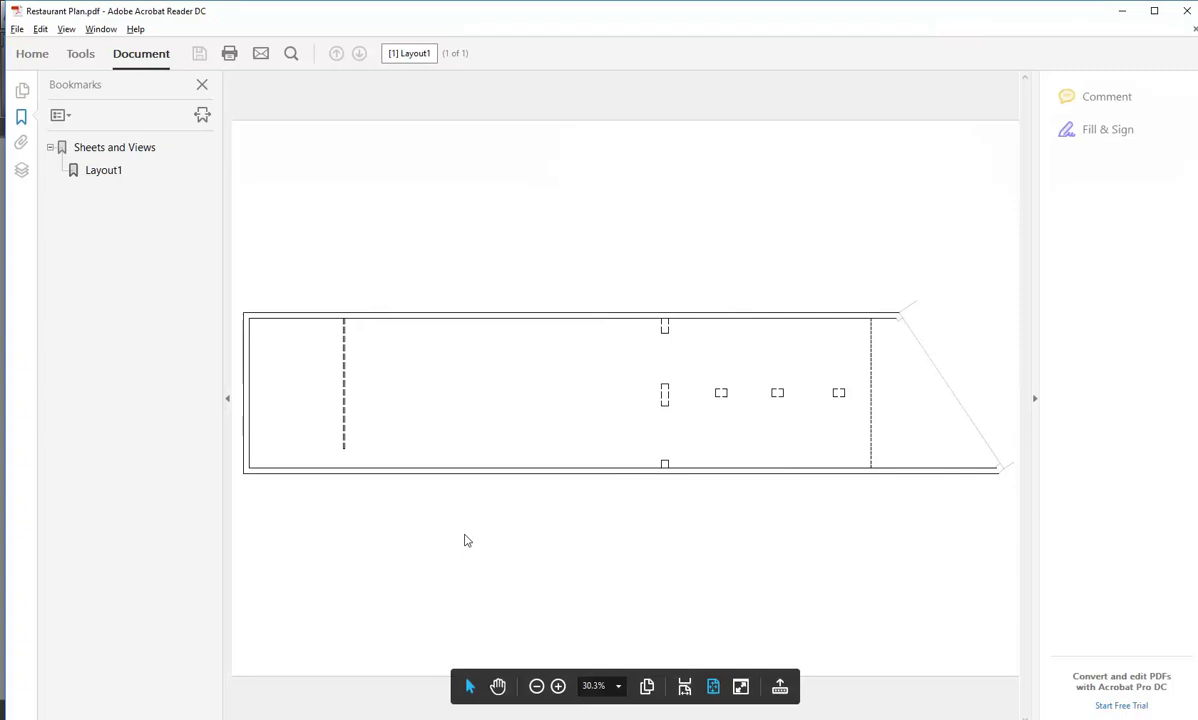
- Switch to Photoshop and bring up the File > Open dialog
key("alt+Tab")
key("alt+Tab")
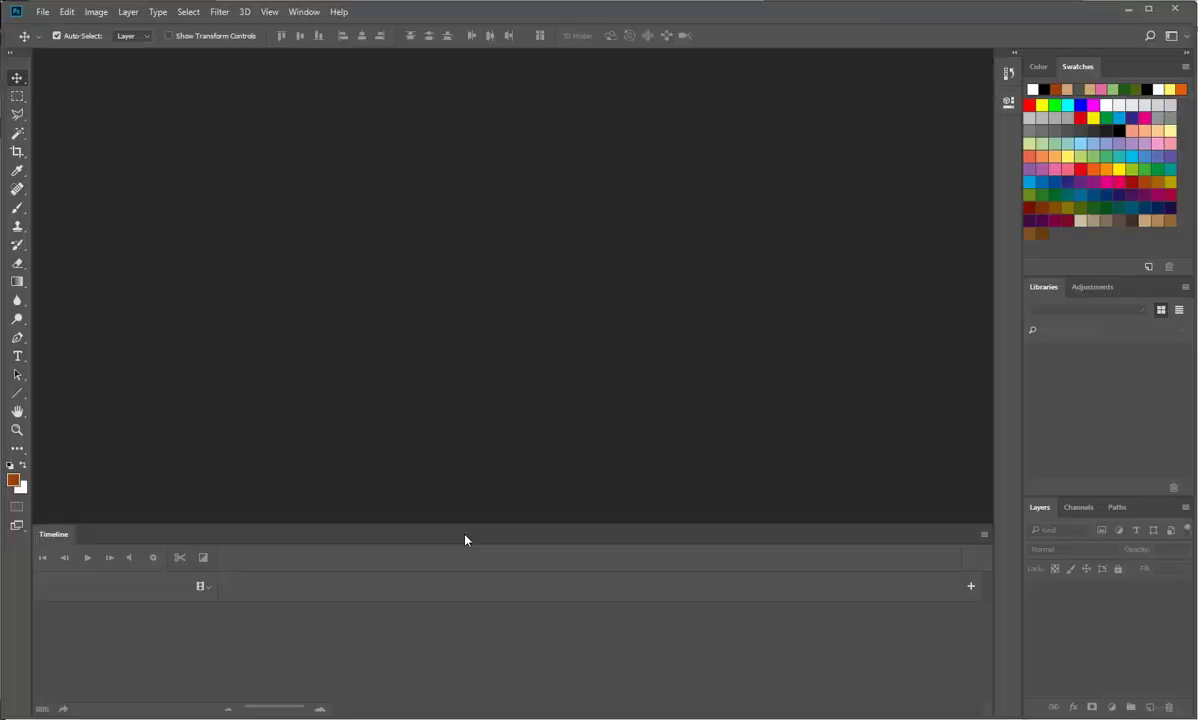
left_click(40, 12)
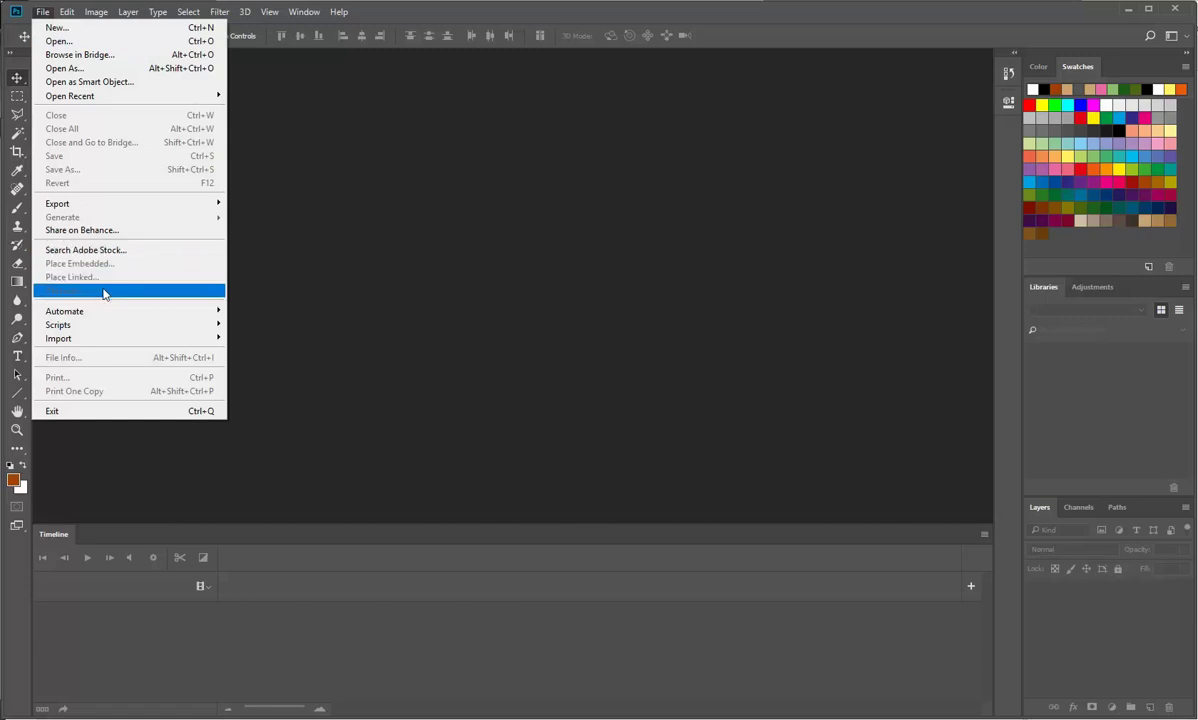
left_click(108, 42)
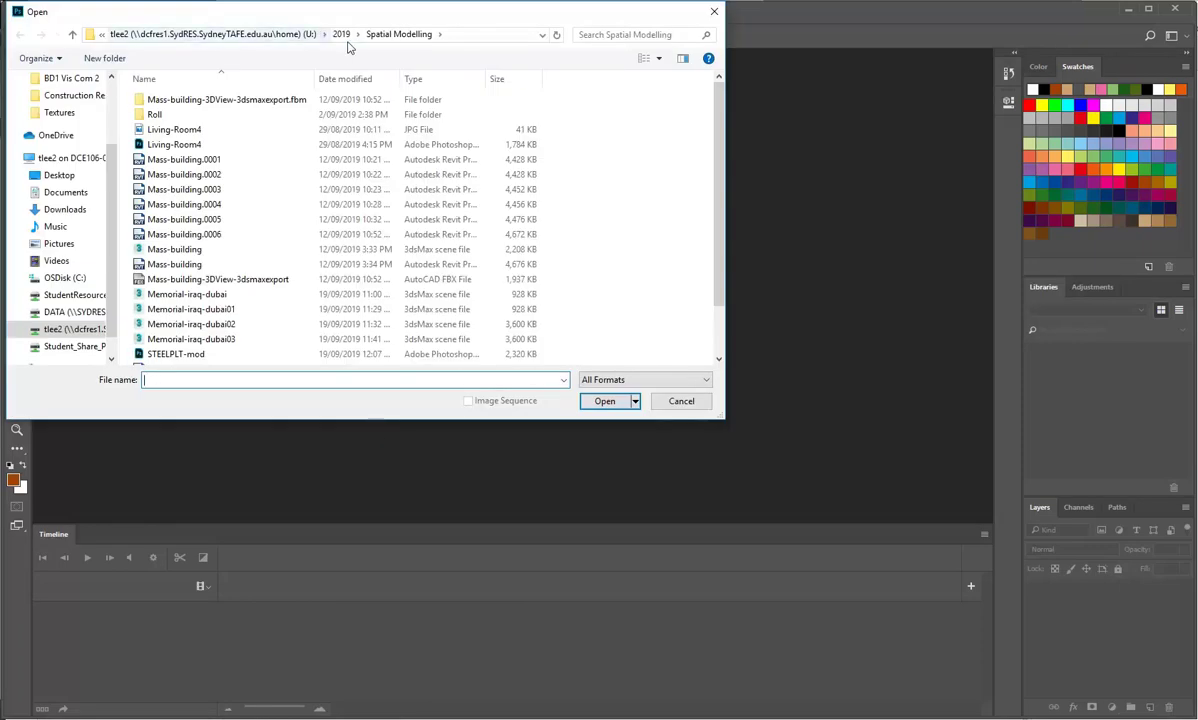
- Browse to 2019 > VC2 and open Restaurant Plan.pdf
left_click(342, 35)
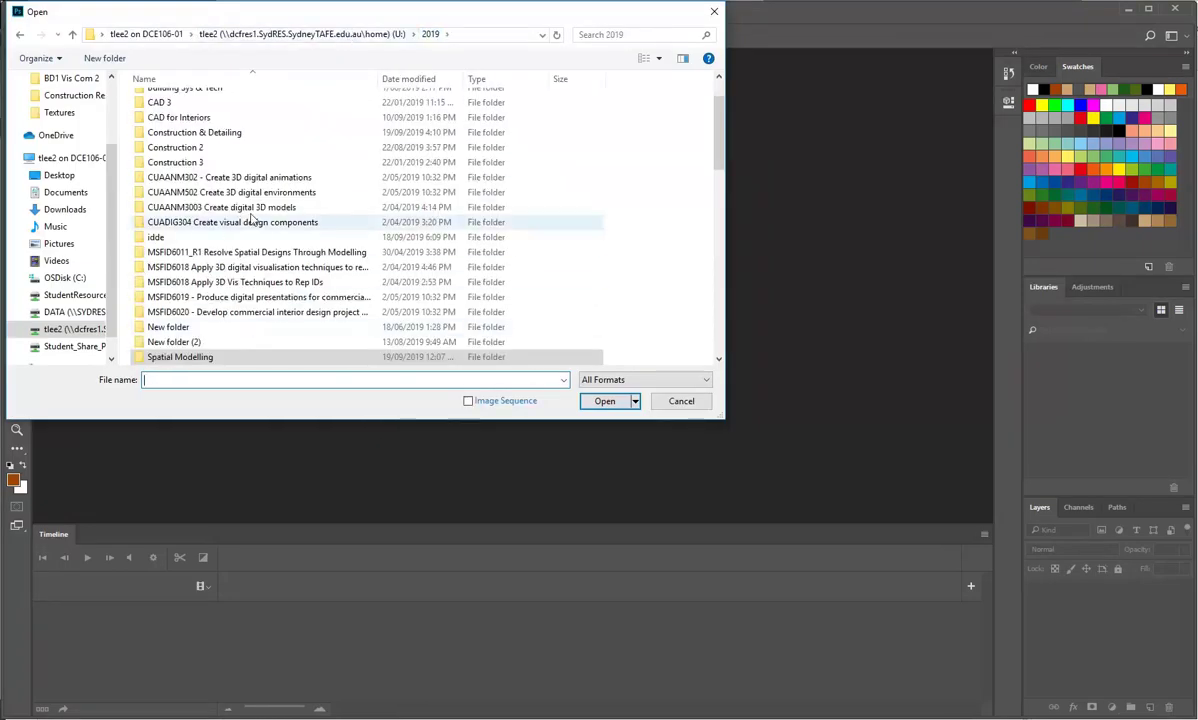
scroll(222, 190, "up", 2)
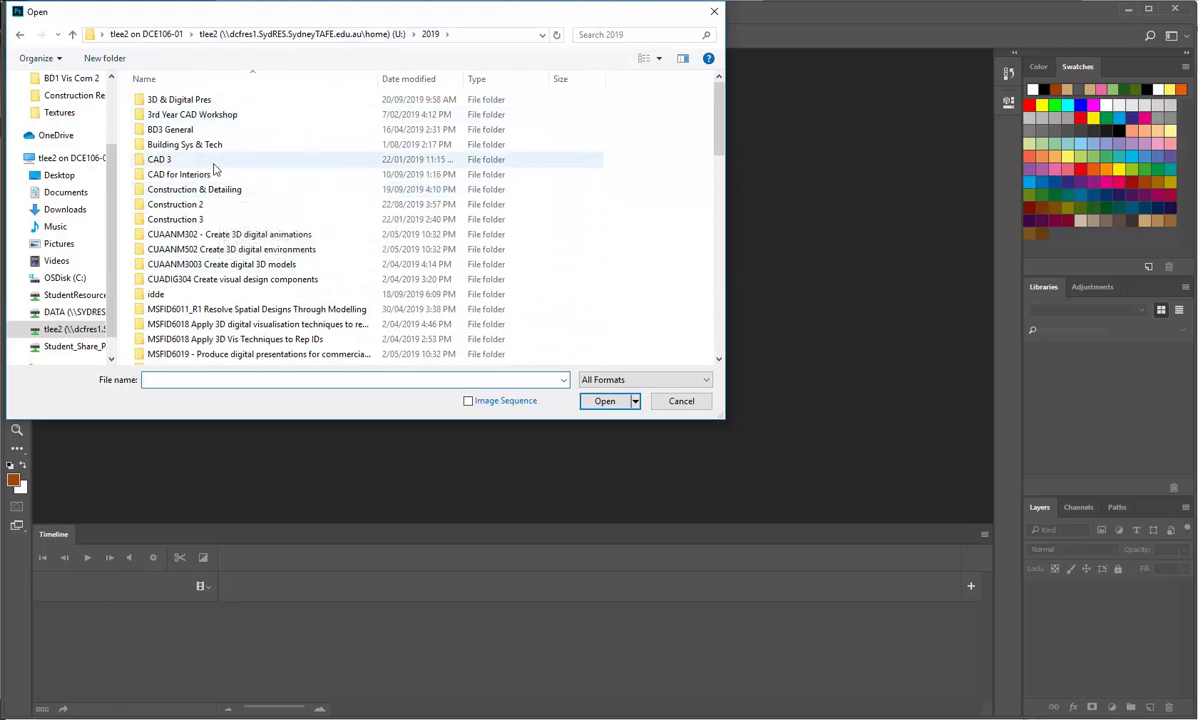
scroll(220, 210, "down", 4)
scroll(228, 218, "up", 1)
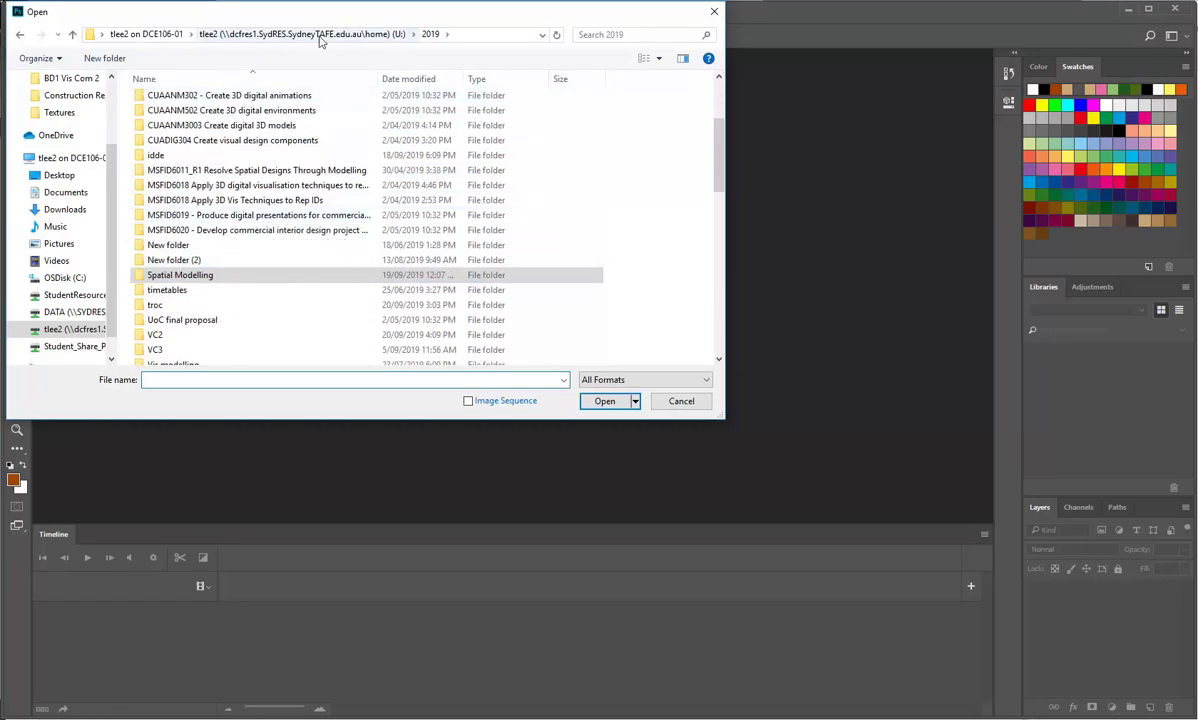
scroll(200, 195, "up", 2)
scroll(170, 240, "down", 4)
double_click(158, 252)
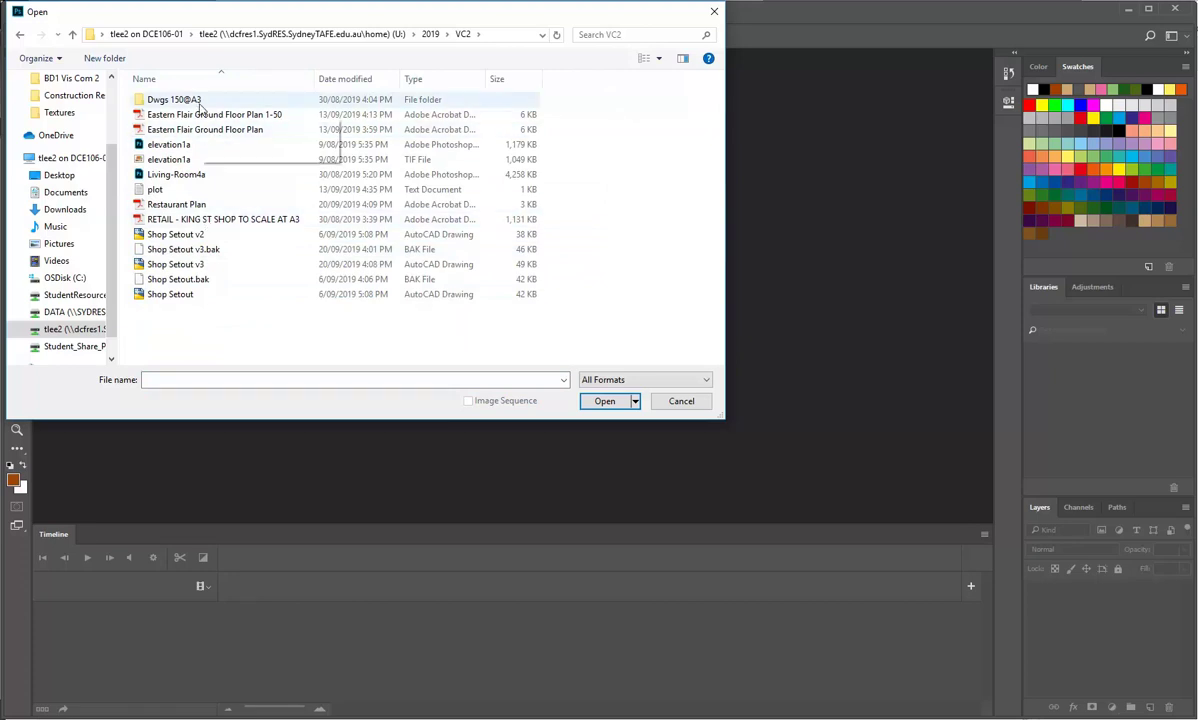
left_click(176, 204)
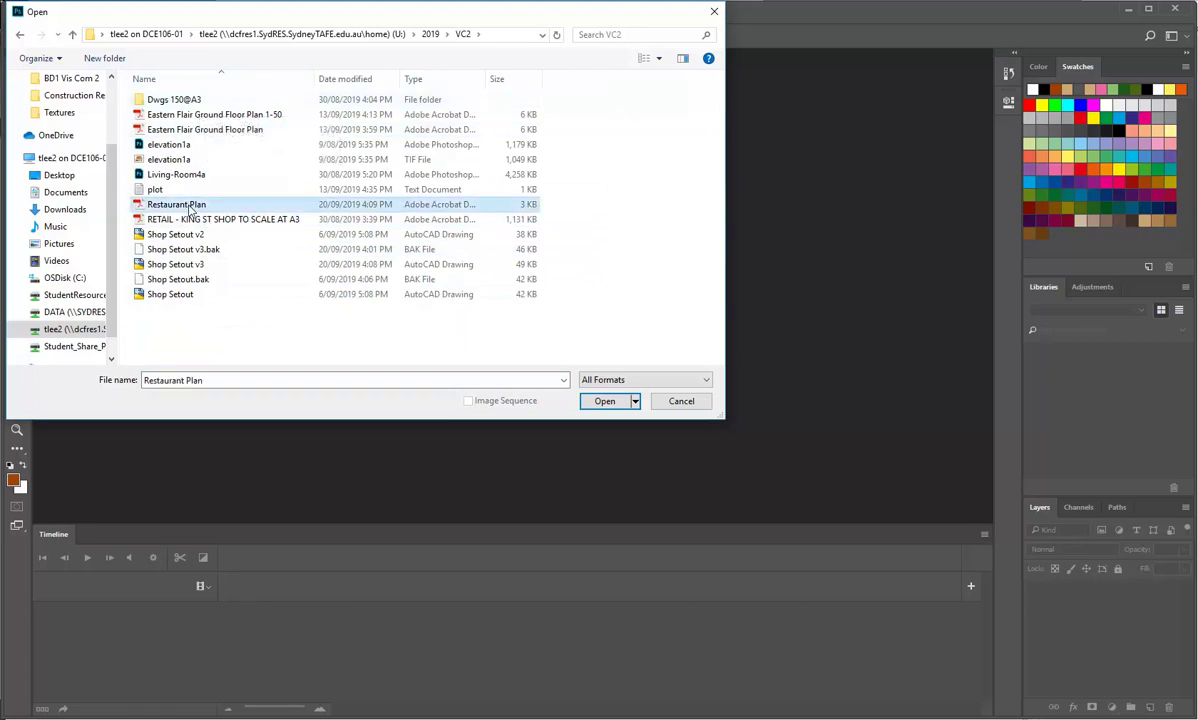
left_click(604, 401)
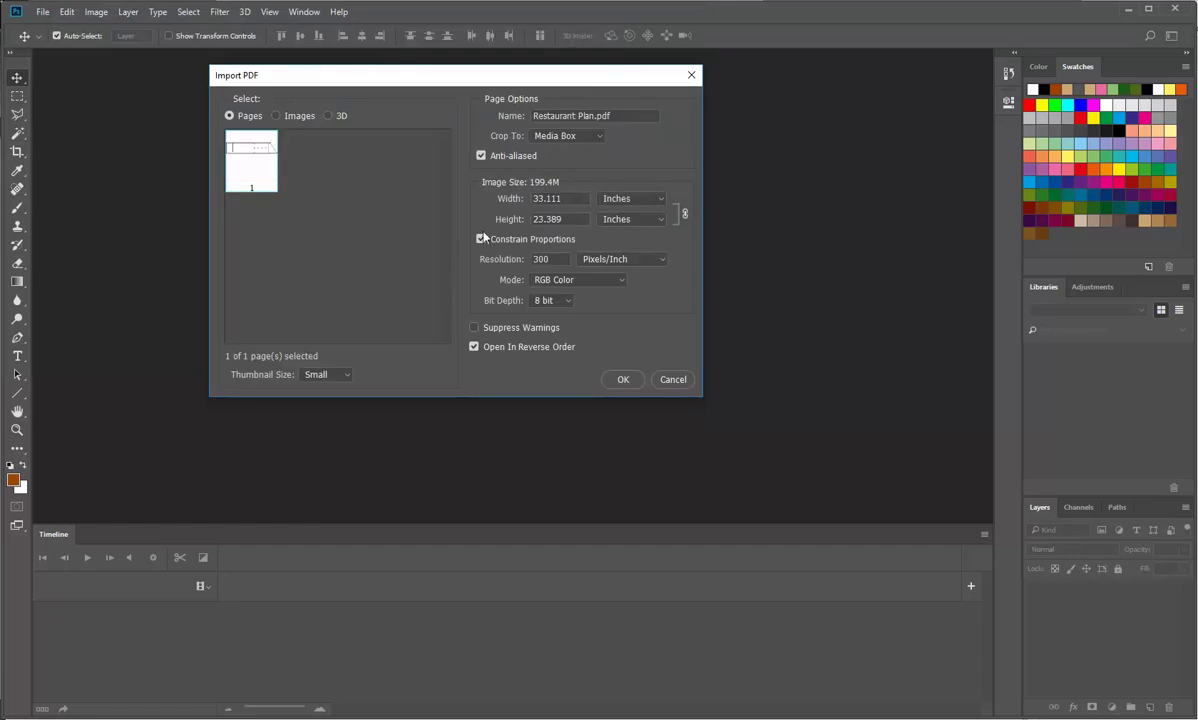
- Import the PDF with Media Box crop, RGB Color and the size measured in centimetres
left_click(598, 137)
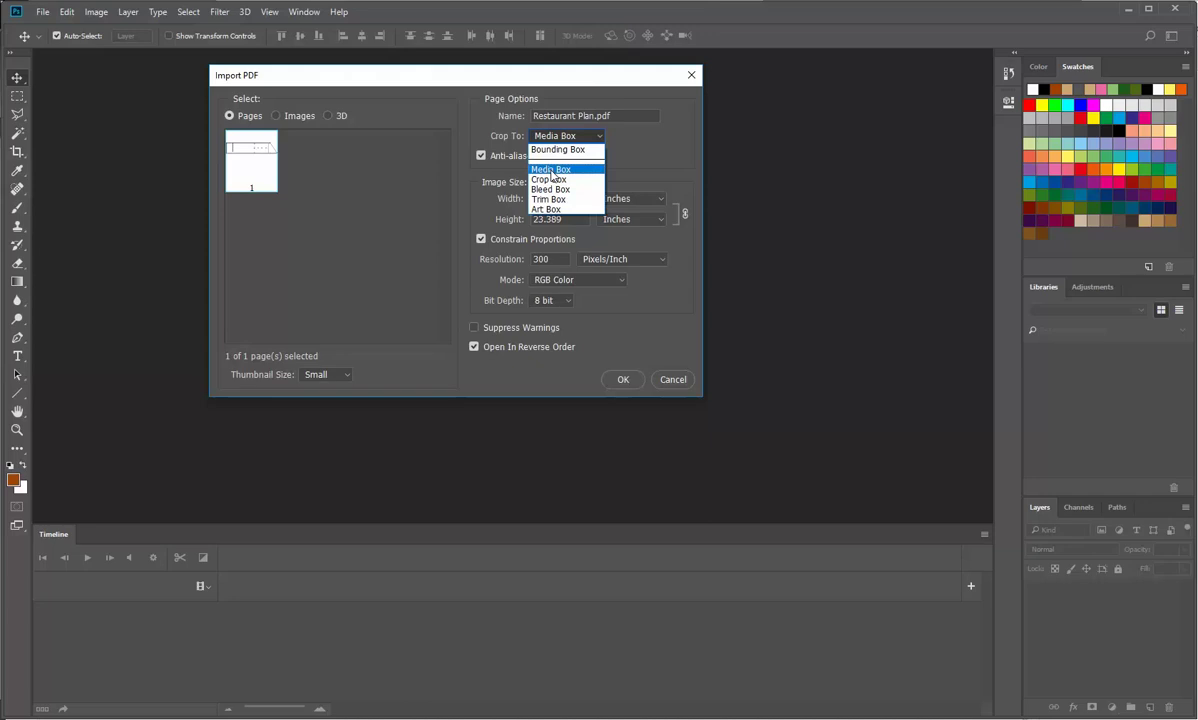
left_click(552, 172)
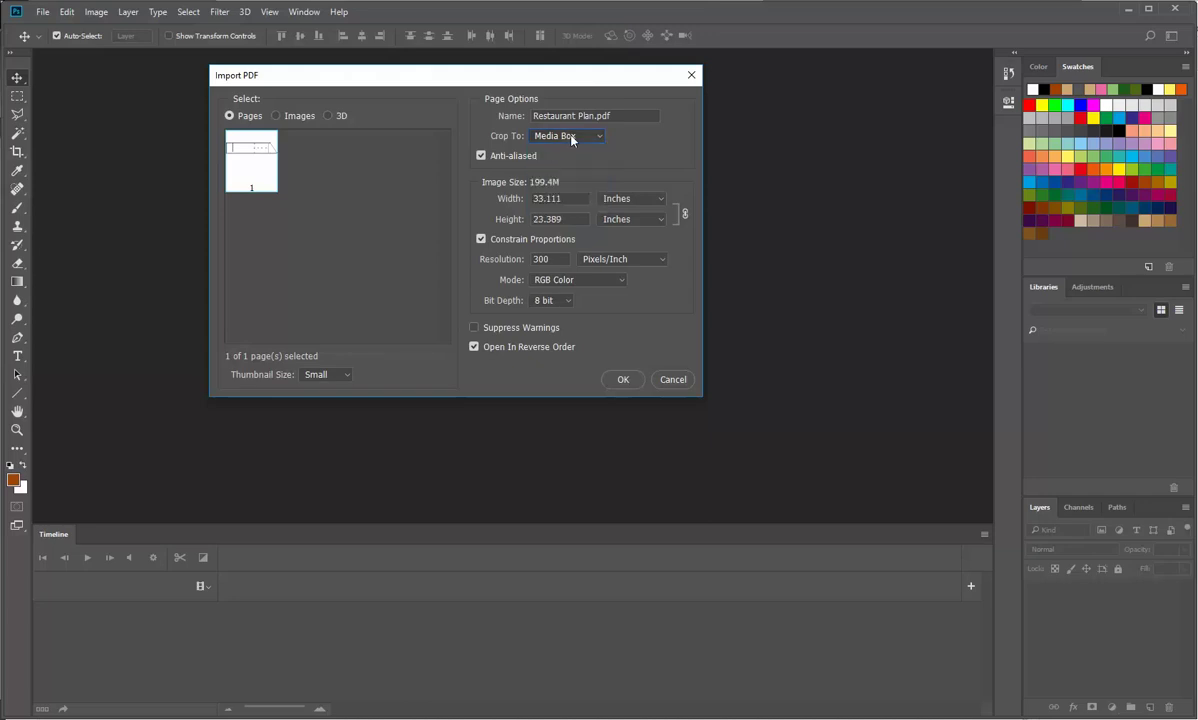
left_click(540, 280)
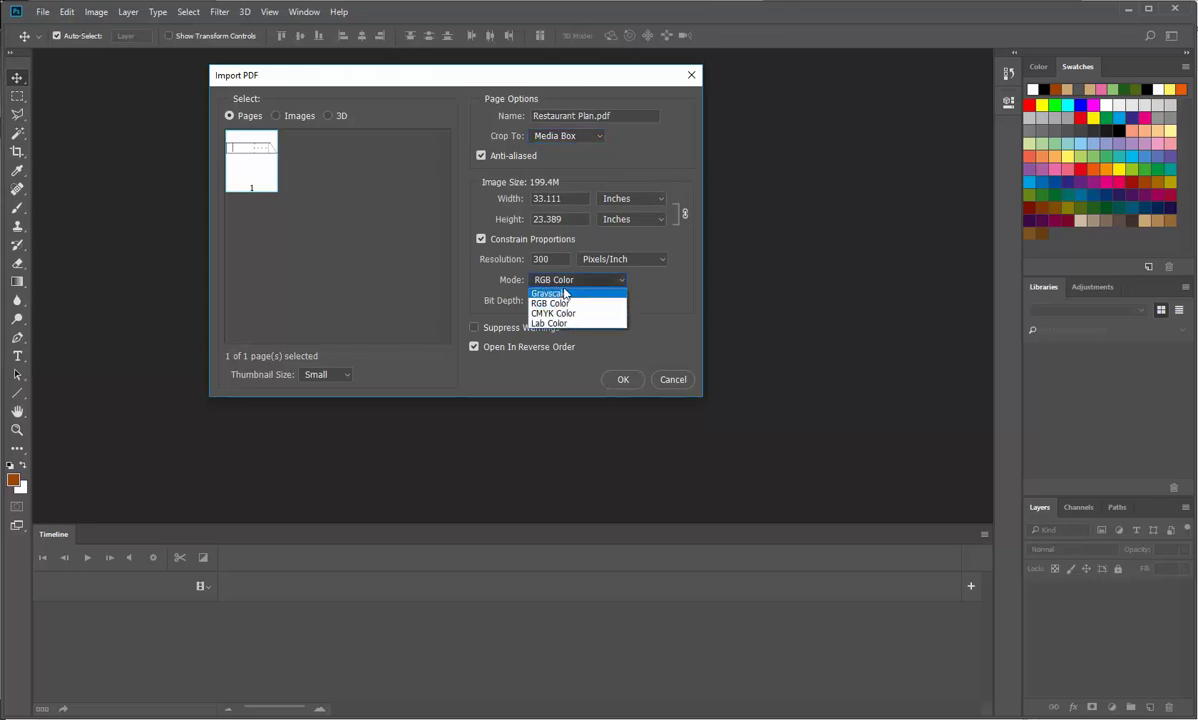
left_click(561, 305)
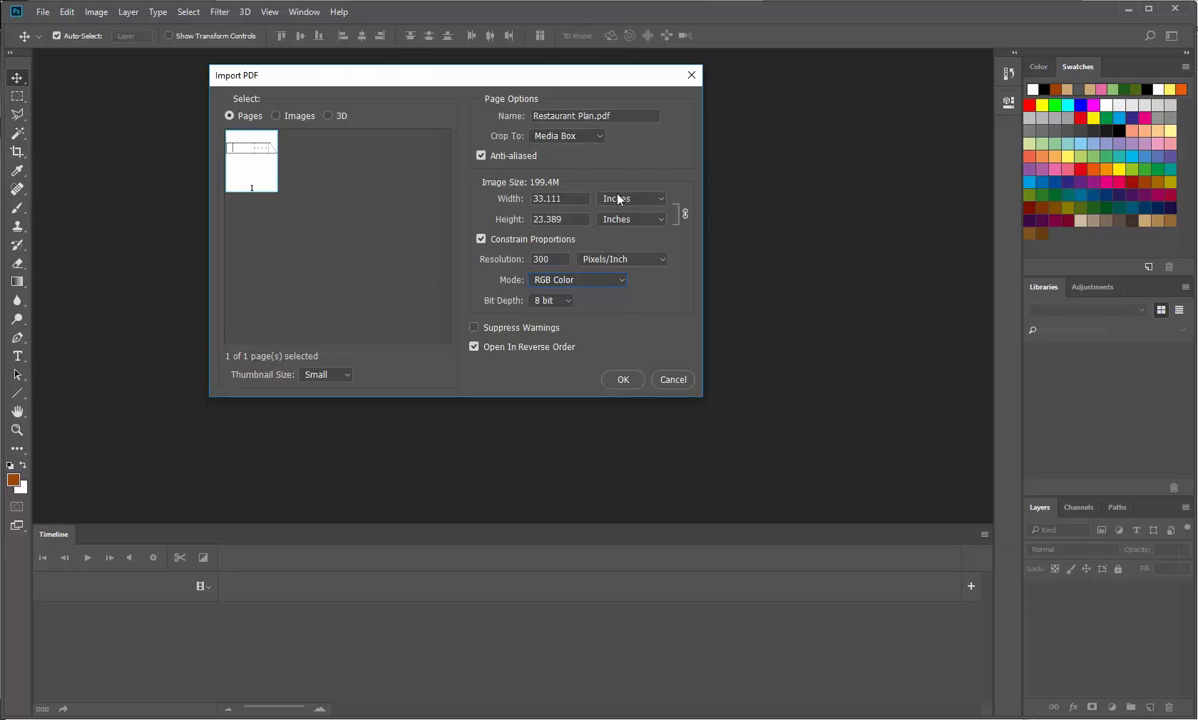
left_click(659, 199)
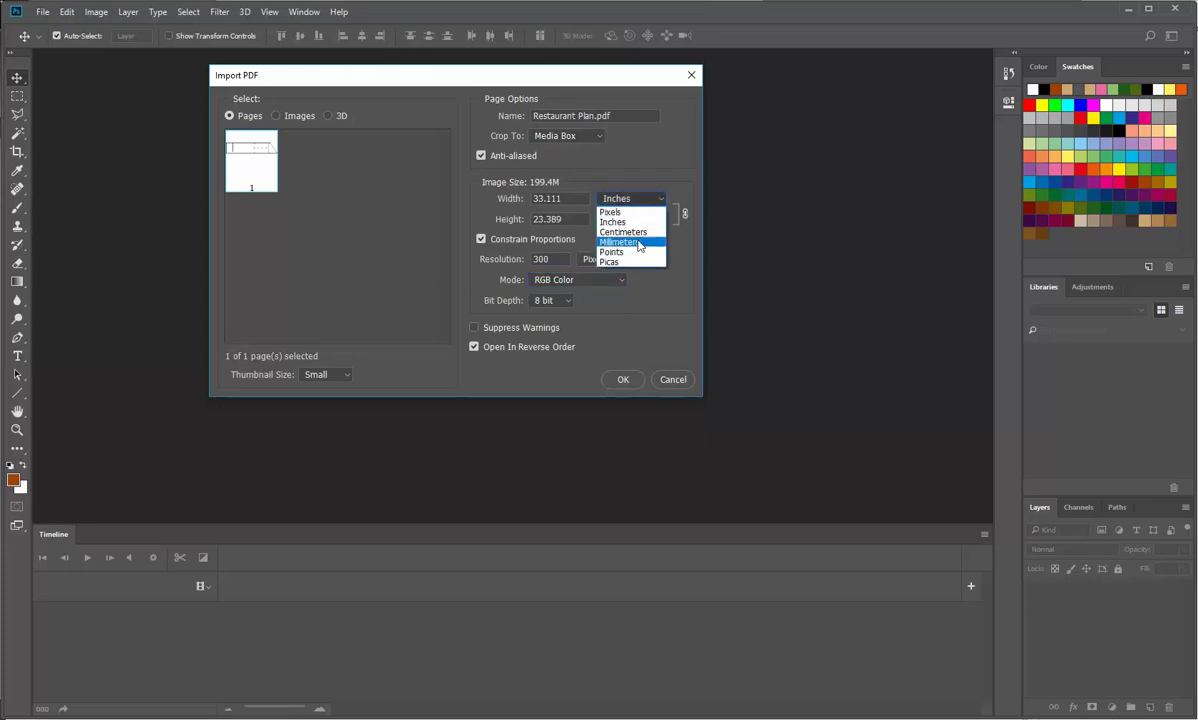
left_click(636, 233)
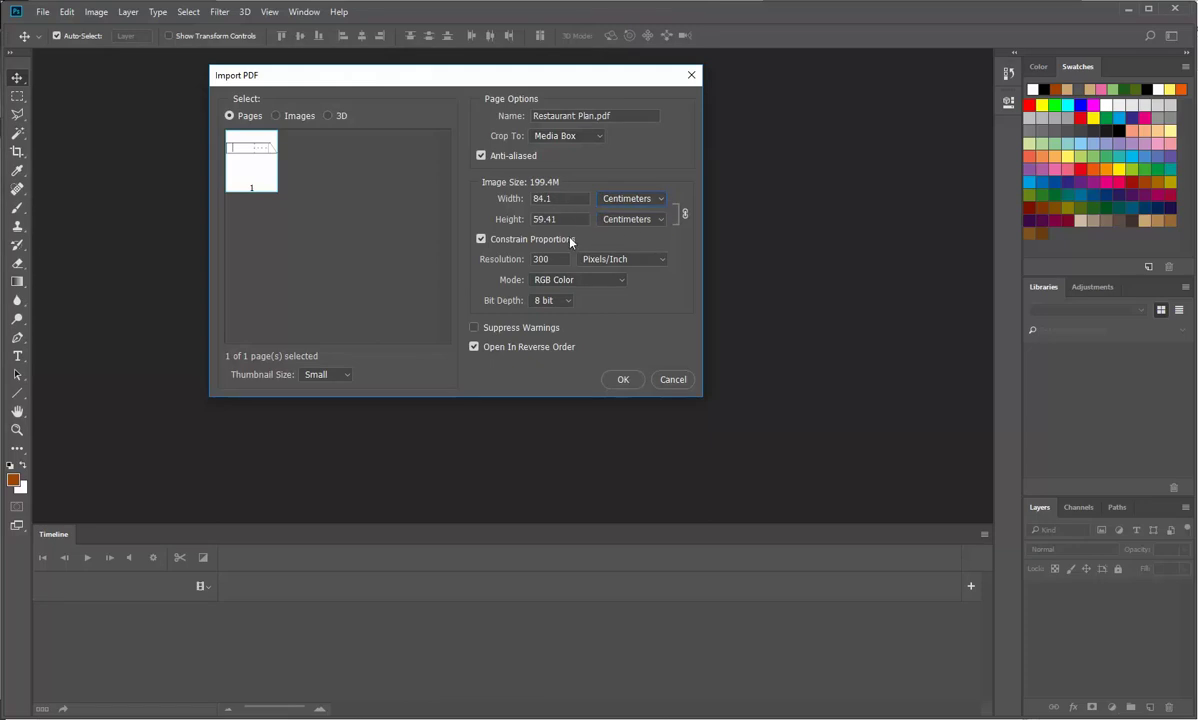
left_click(623, 380)
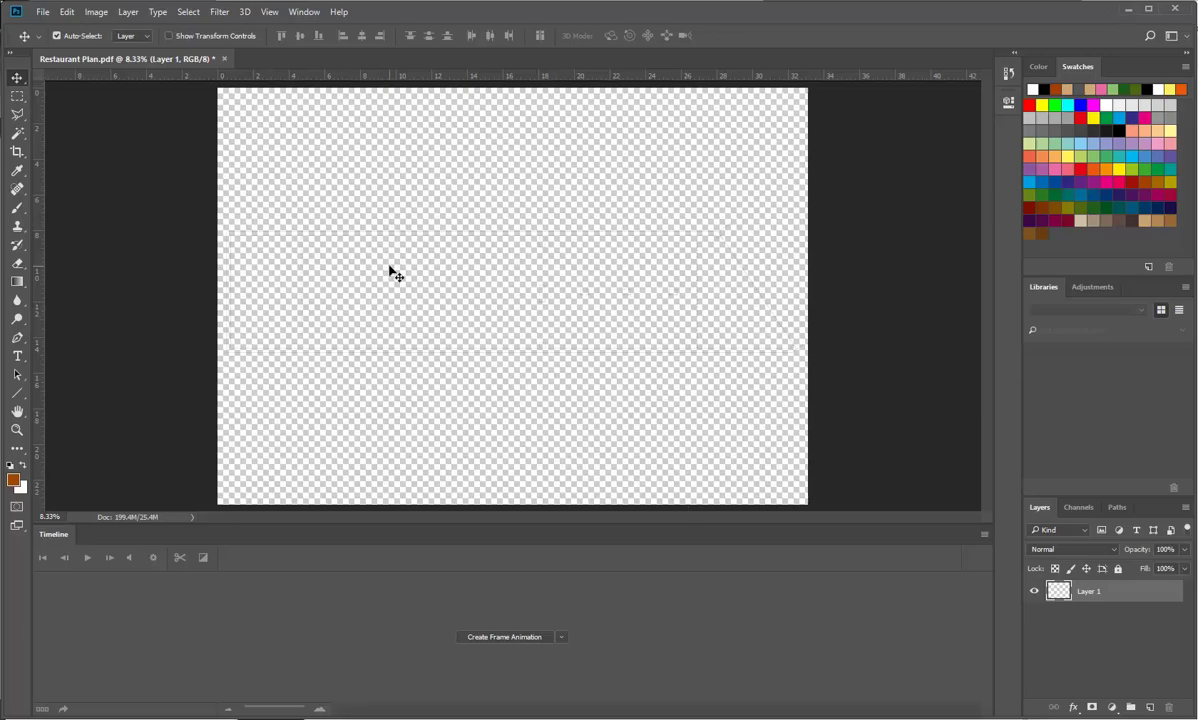
scroll(250, 320, "up", 3)
scroll(180, 341, "up", 2)
scroll(180, 341, "up", 4)
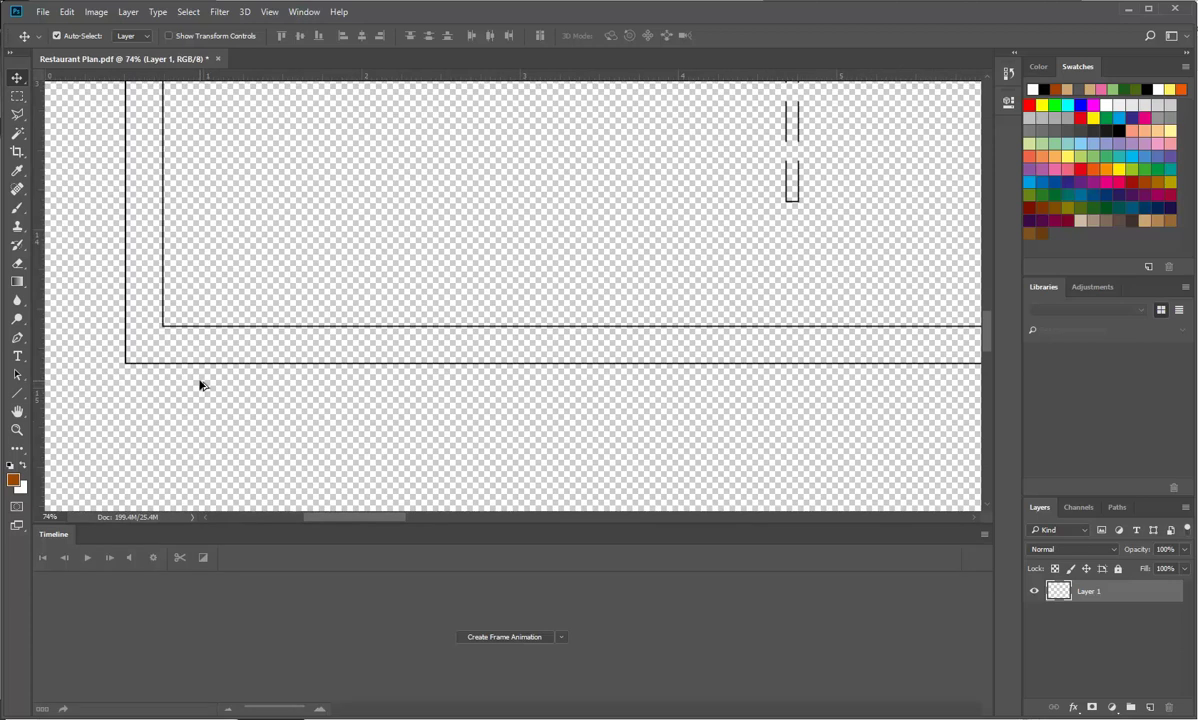
scroll(200, 385, "down", 8)
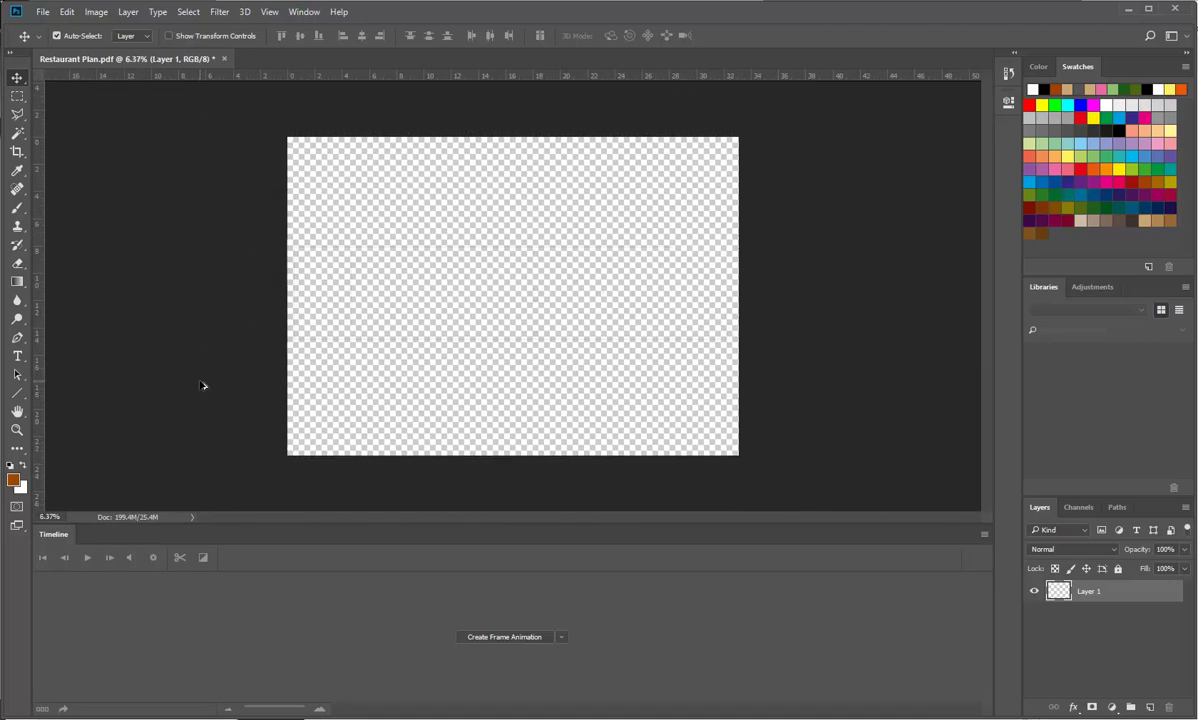
scroll(201, 385, "up", 1)
scroll(203, 383, "up", 1)
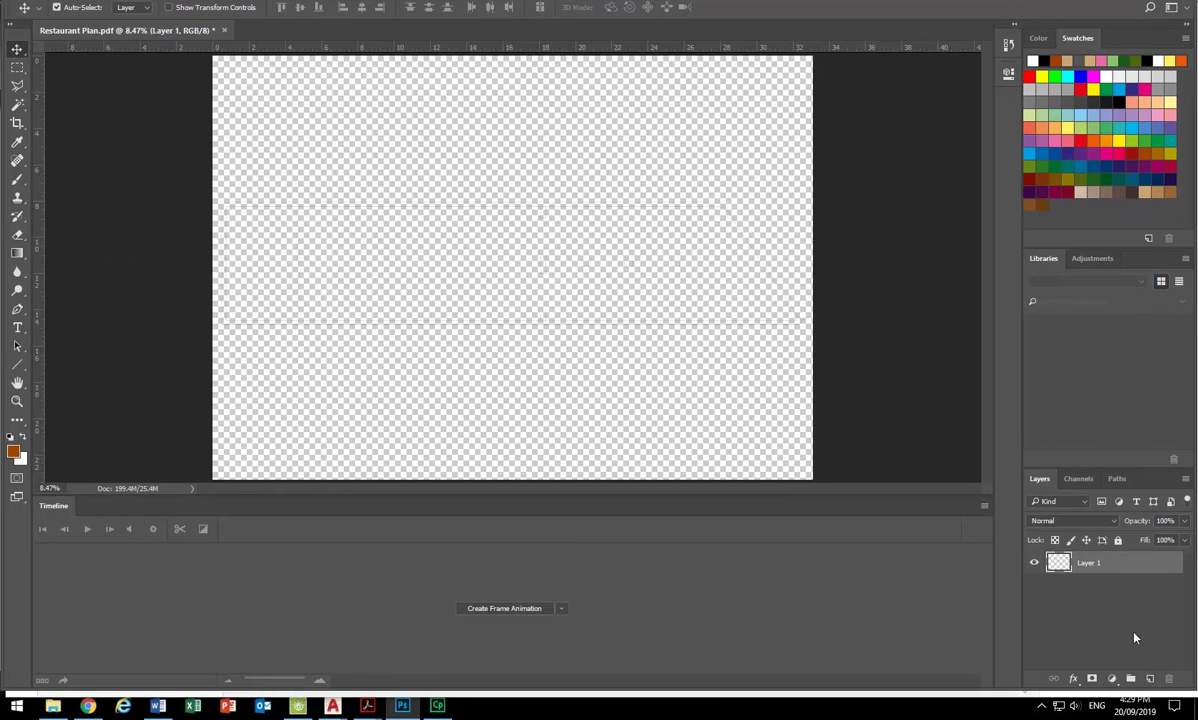
- Add a new layer below Layer 1 and rename it 'White background'
left_click(1149, 679)
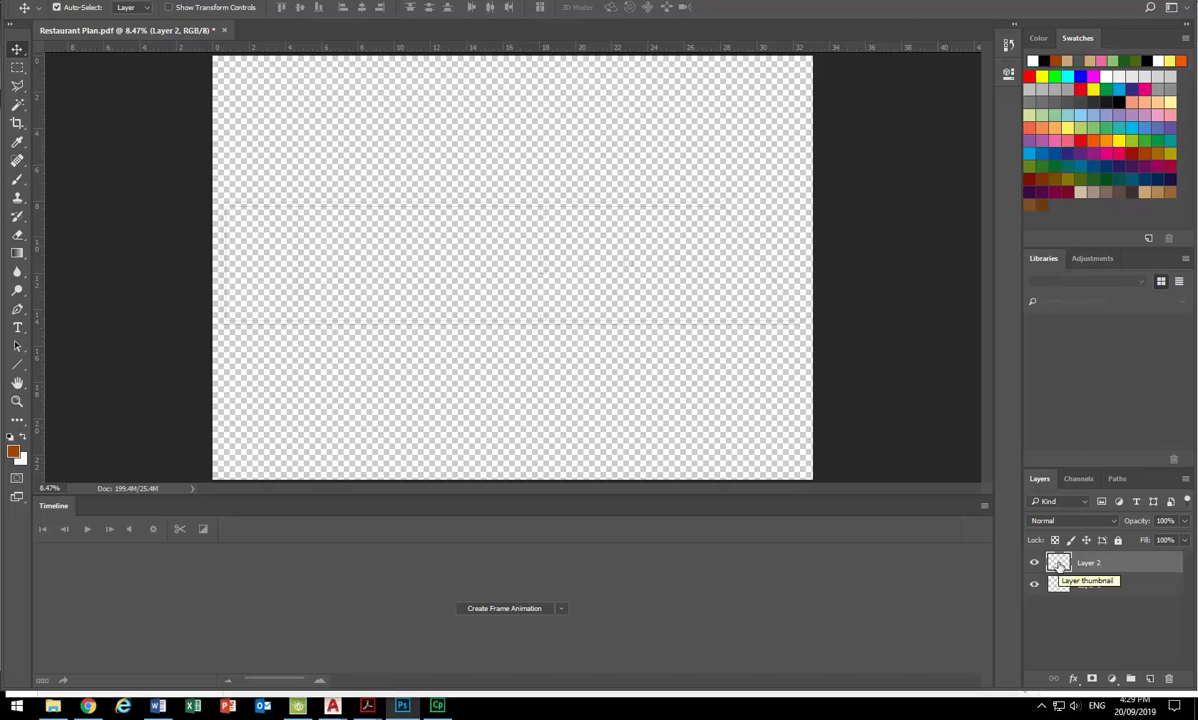
left_click_drag(1058, 565, 1058, 598)
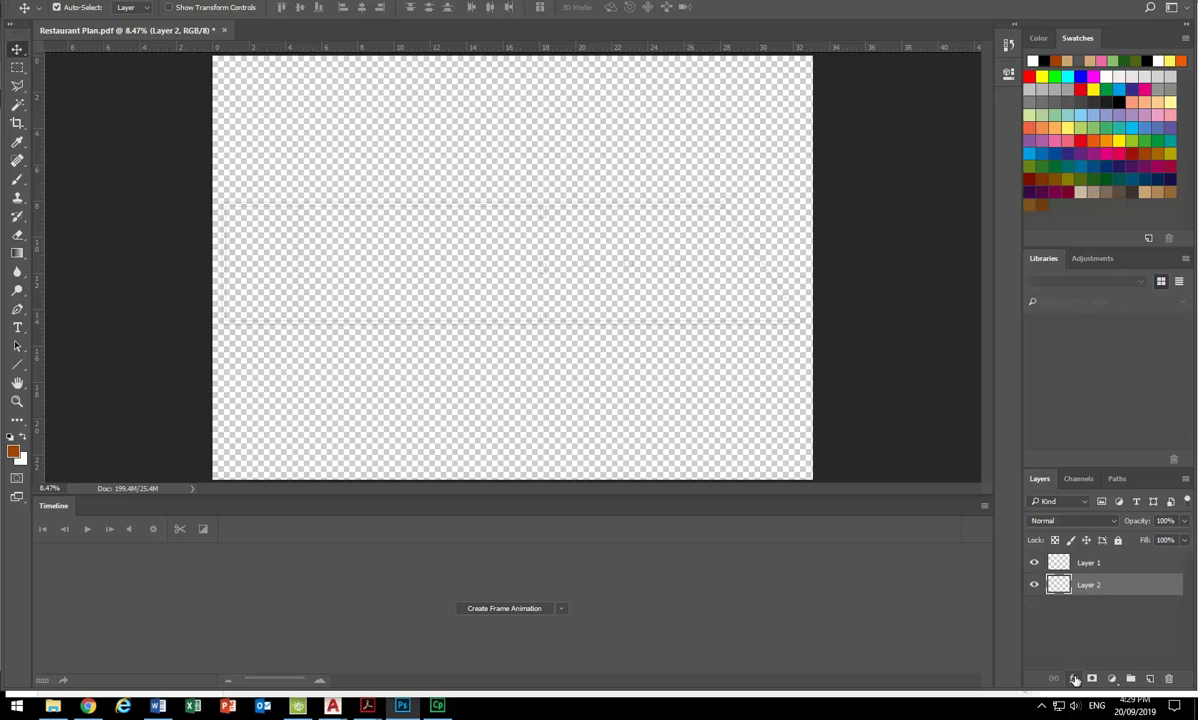
double_click(1088, 584)
type("White background")
key("Return")
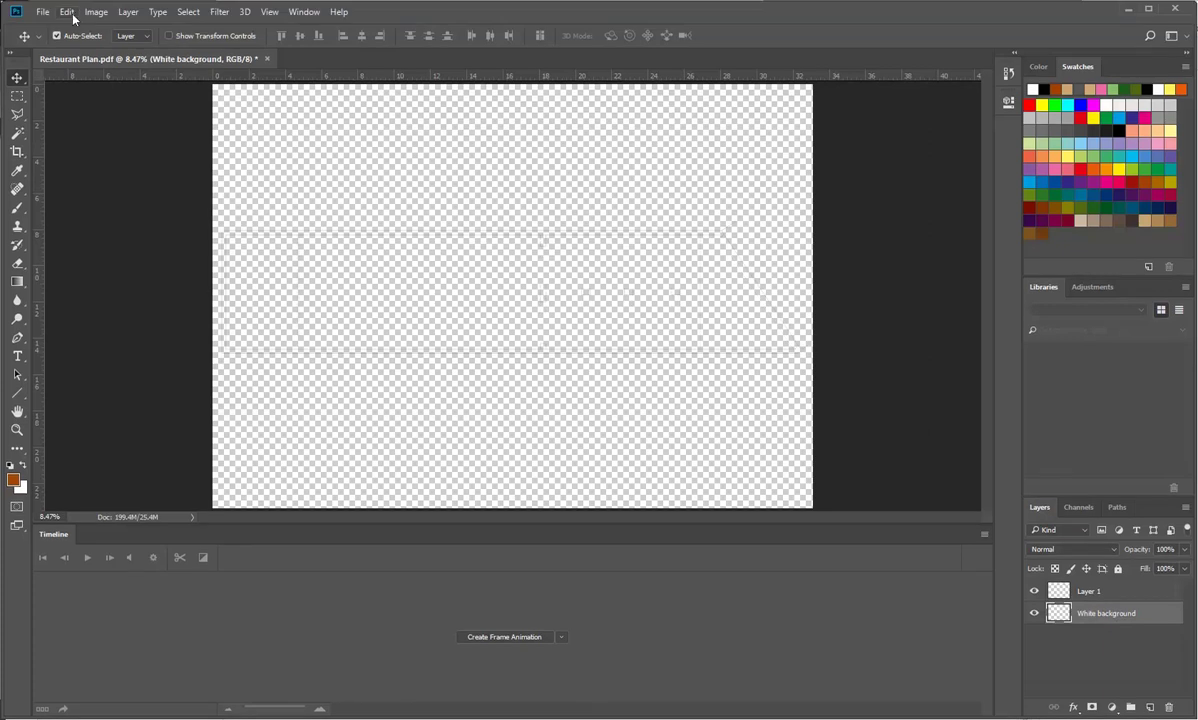
- Fill the White background layer with White through Edit > Fill, then undo the fill
left_click(68, 12)
mouse_move(91, 12)
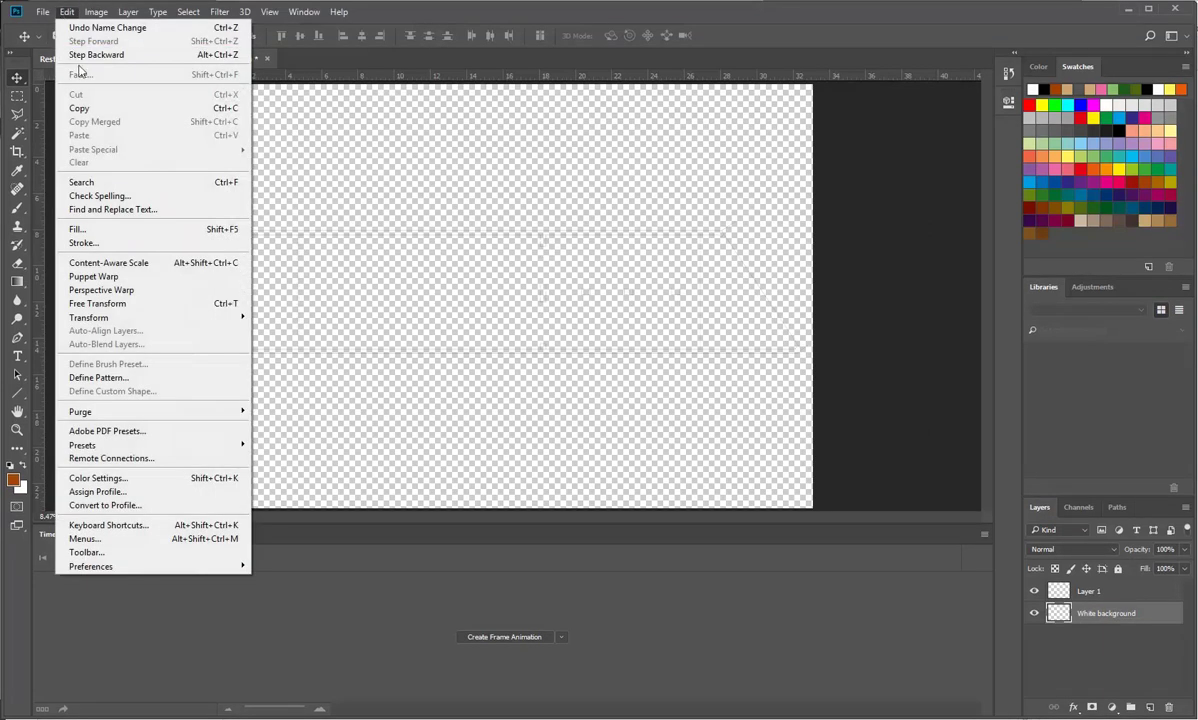
left_click(93, 234)
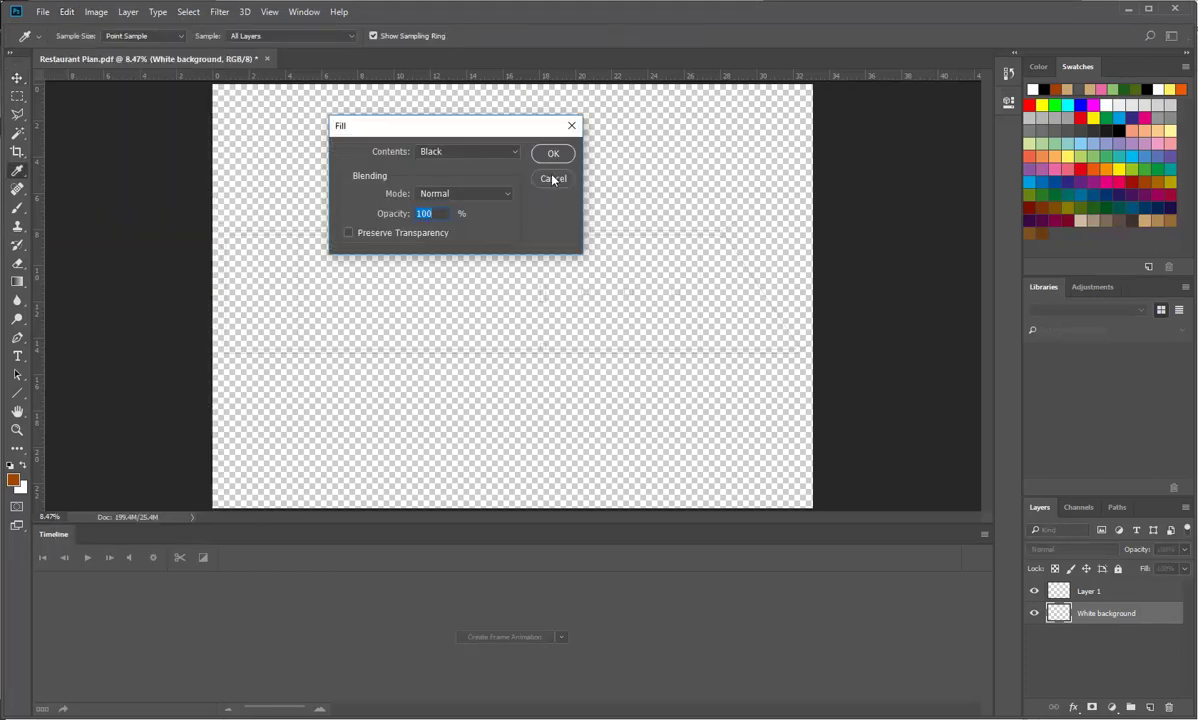
left_click(478, 151)
left_click(463, 266)
left_click(552, 155)
key("v")
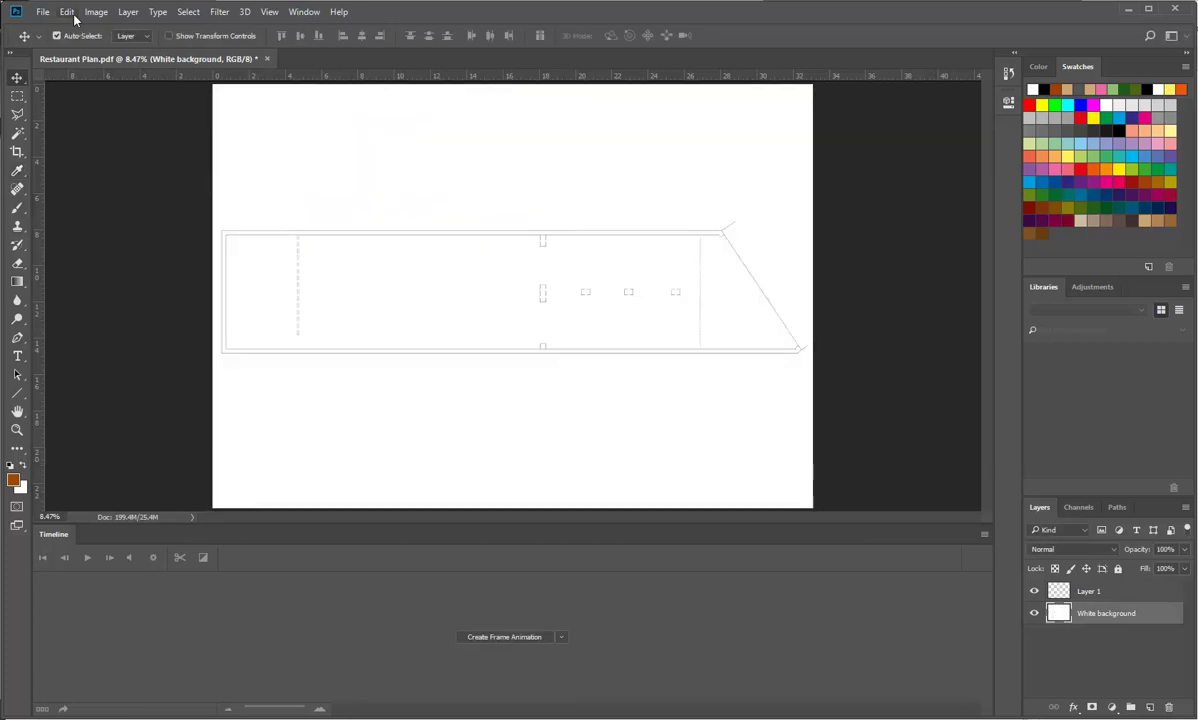
left_click(67, 12)
left_click(88, 23)
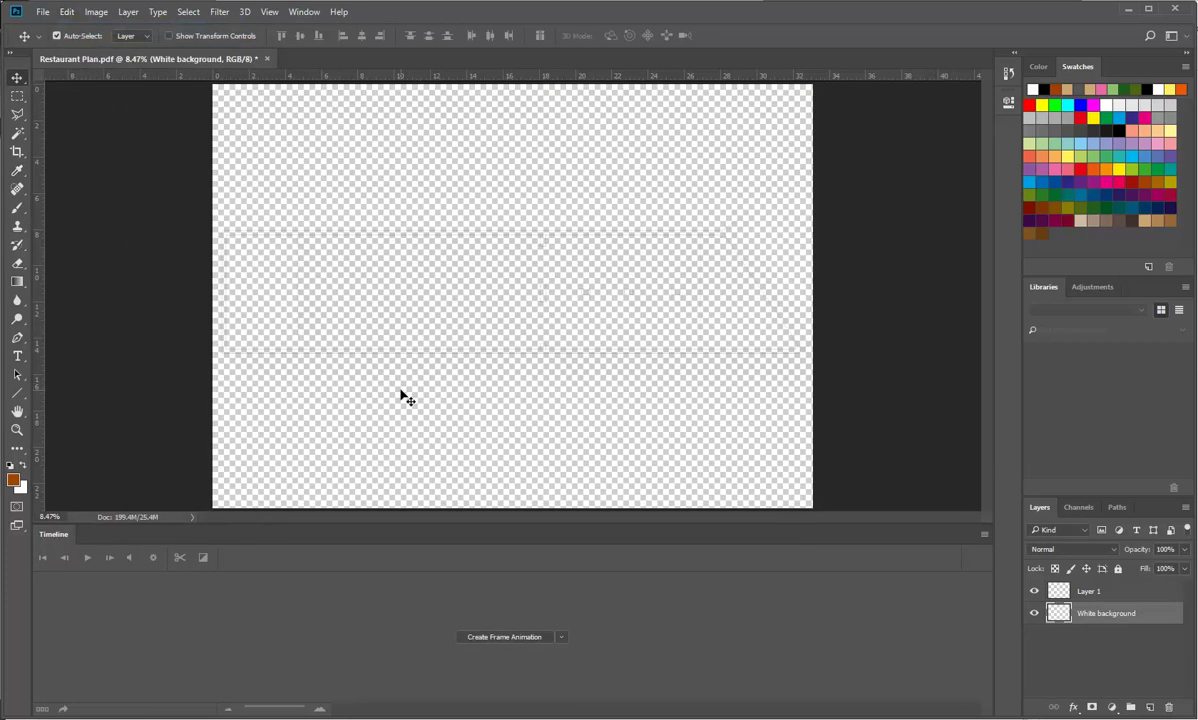
- Swap the foreground colour to white and fill the White background layer with it
left_click(22, 464)
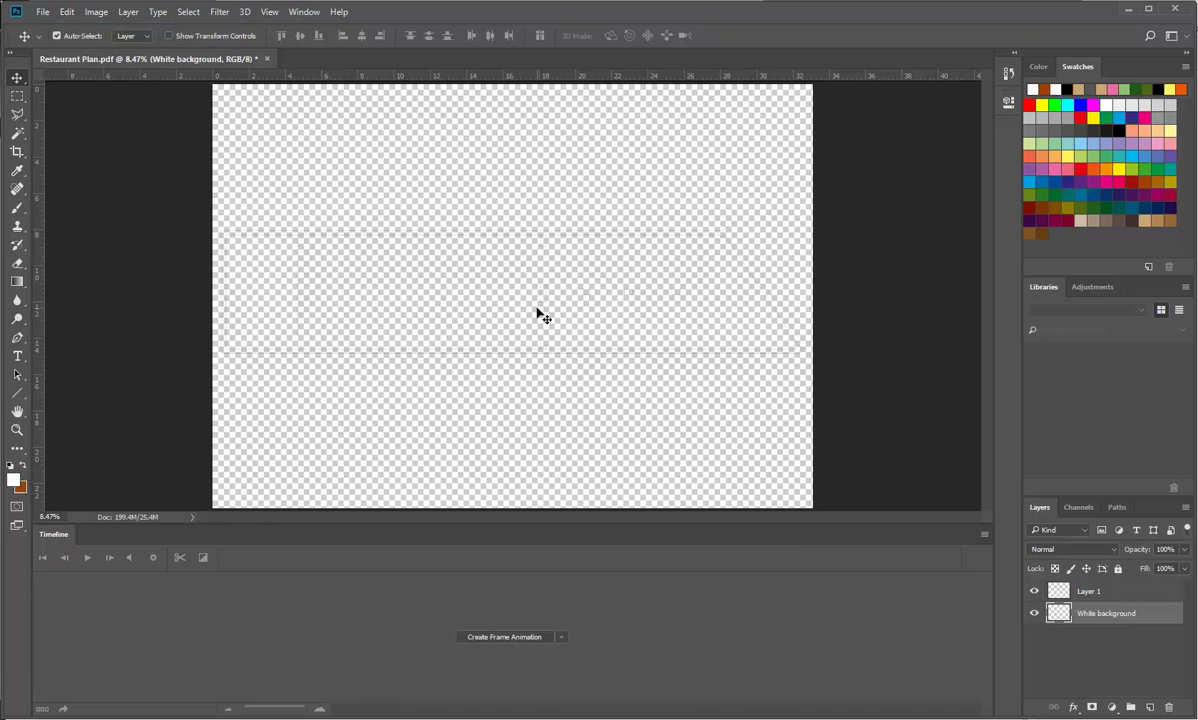
key("alt+BackSpace")
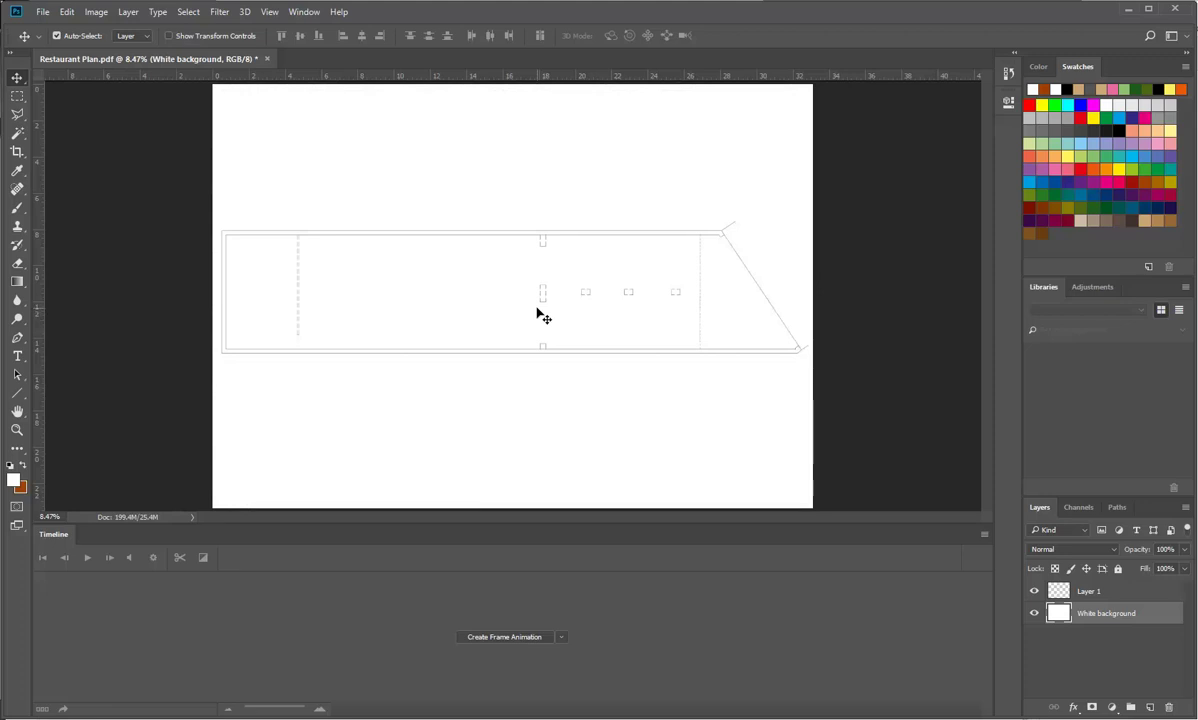
key("ctrl+z")
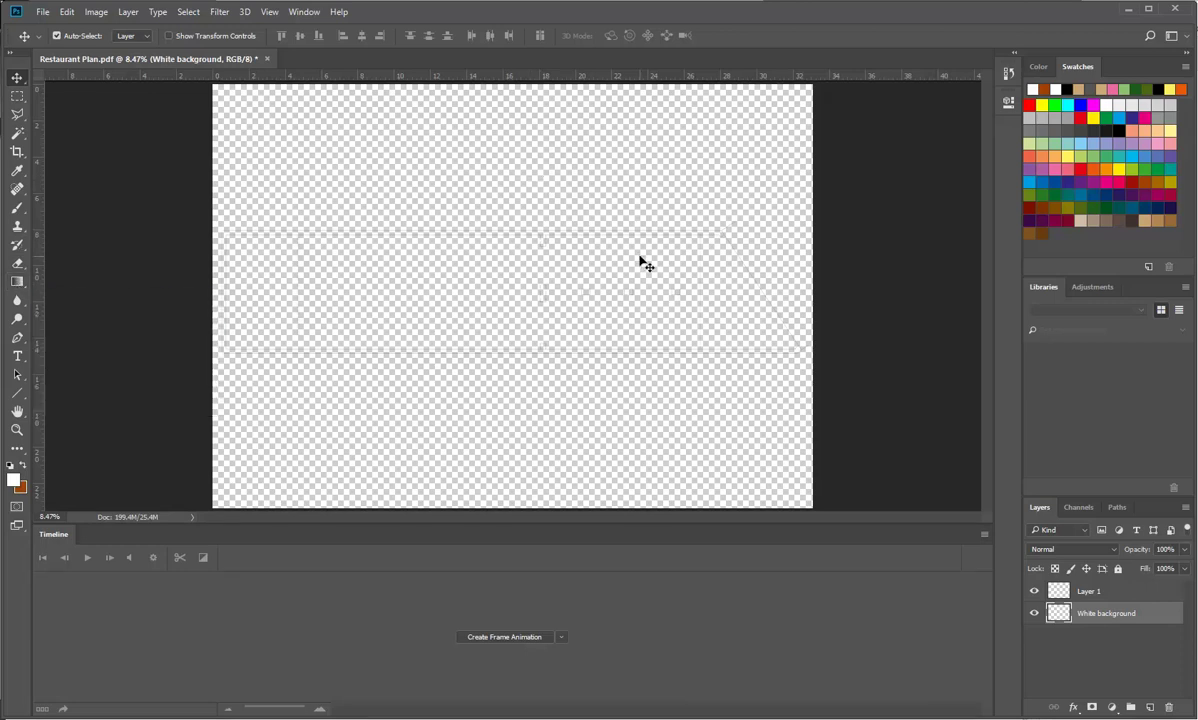
key("alt+BackSpace")
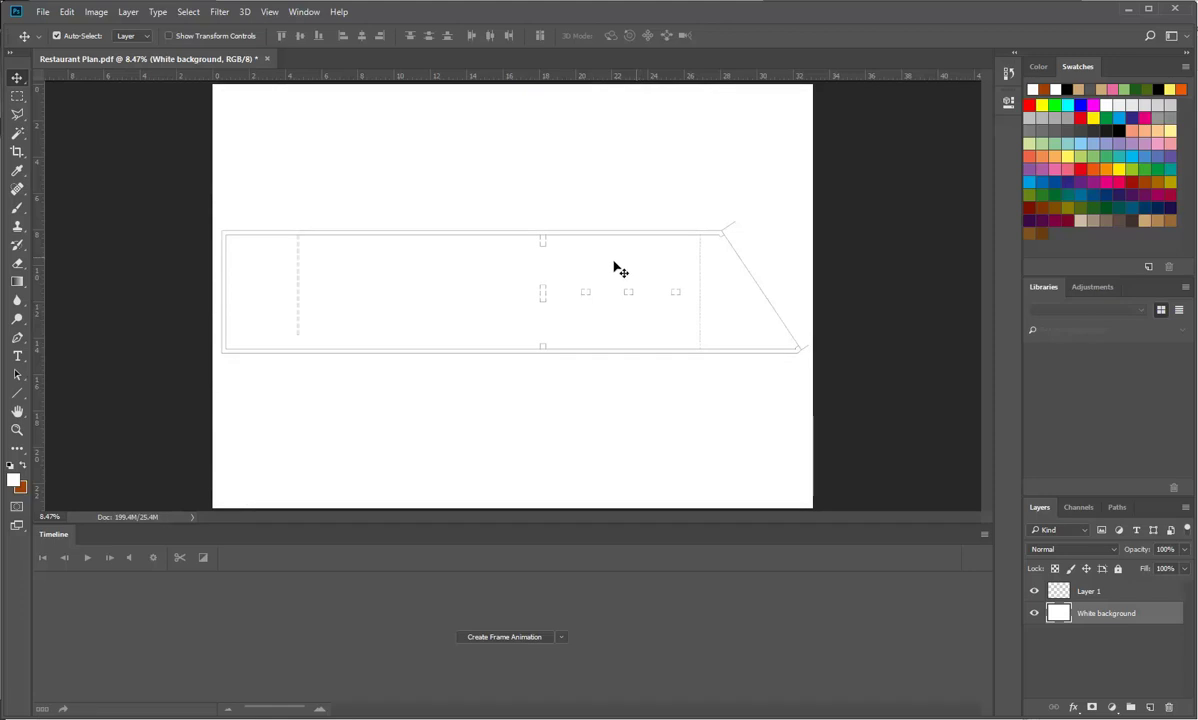
- Rename Layer 1 to 'Linework' and make the White background layer active
left_click(1045, 591)
left_click(1036, 595)
left_click(1036, 595)
double_click(1089, 594)
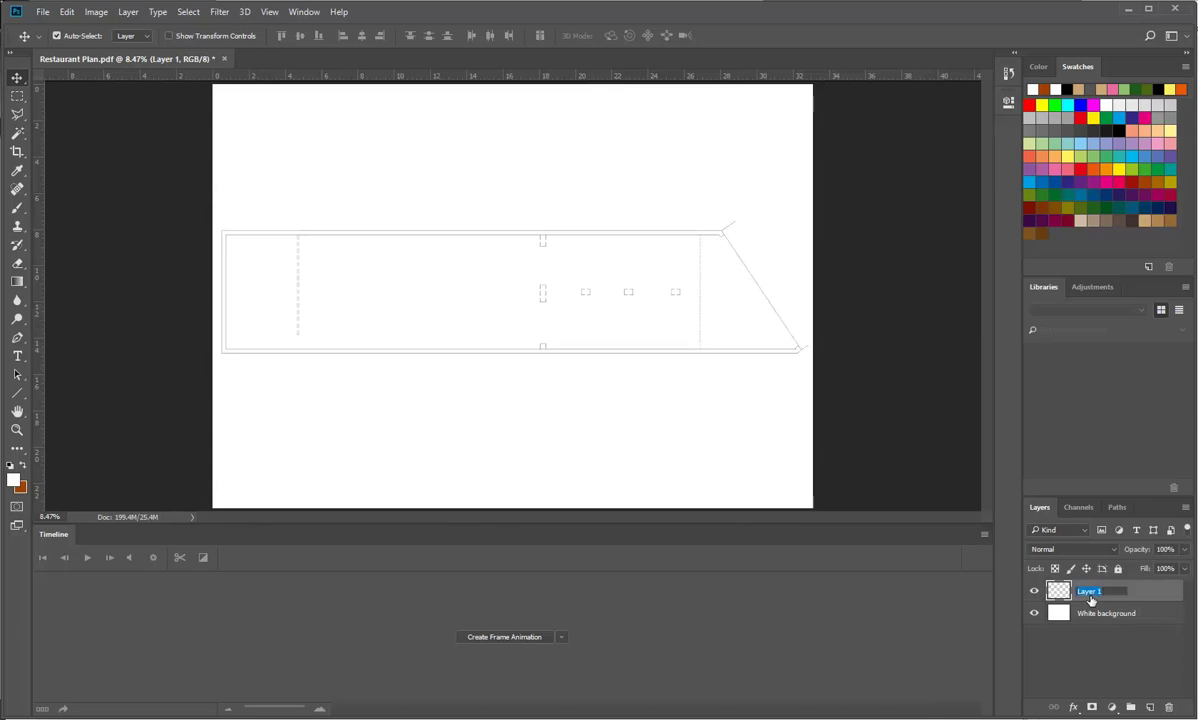
type("Linework")
key("Return")
left_click(1060, 612)
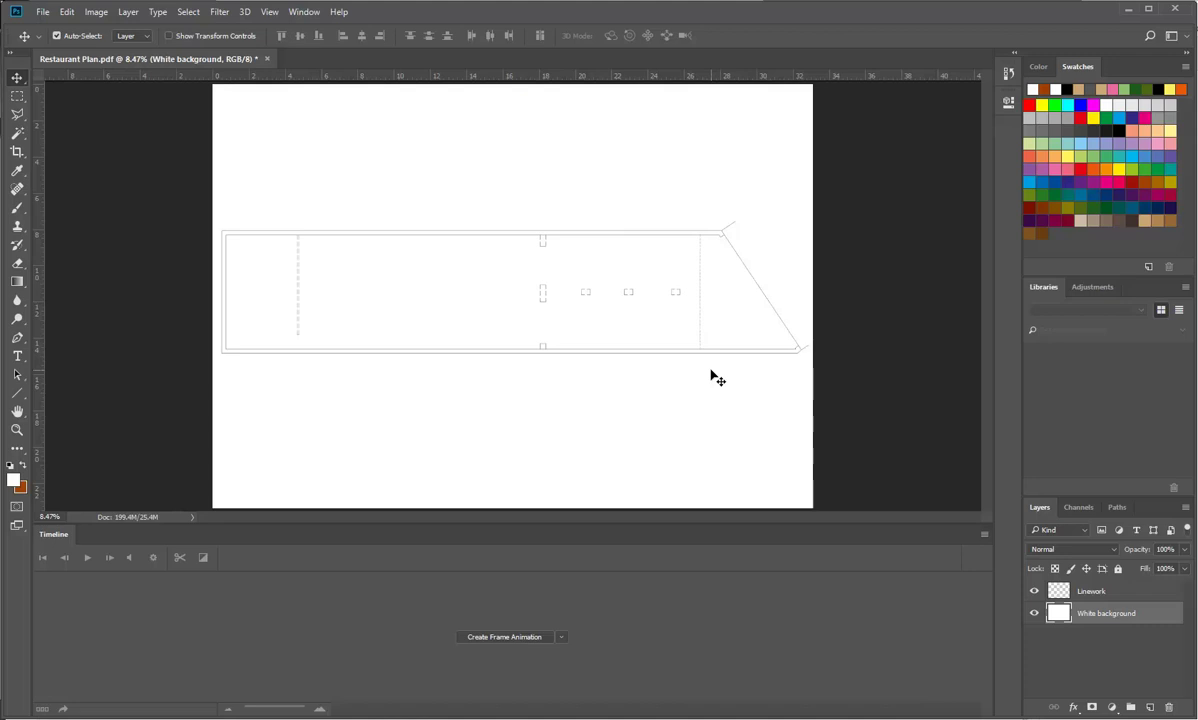
- Draw a rectangular marquee around the central room, from the dashed line to the piers
scroll(671, 273, "up", 5)
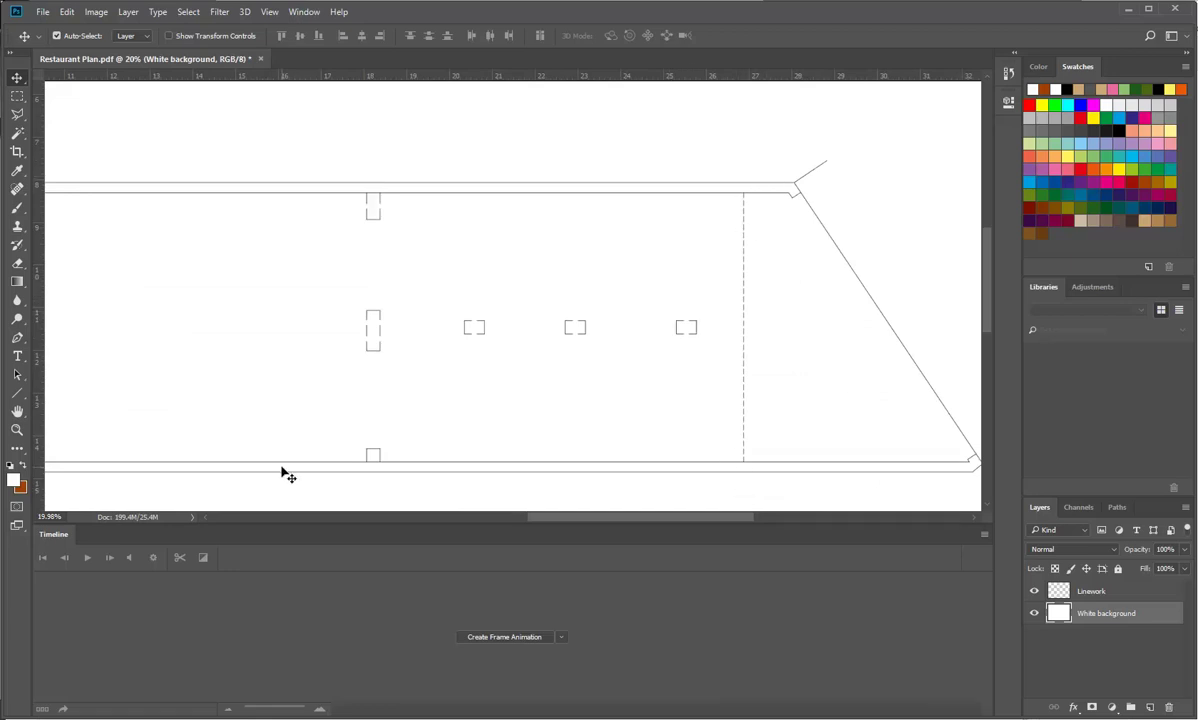
left_click(16, 96)
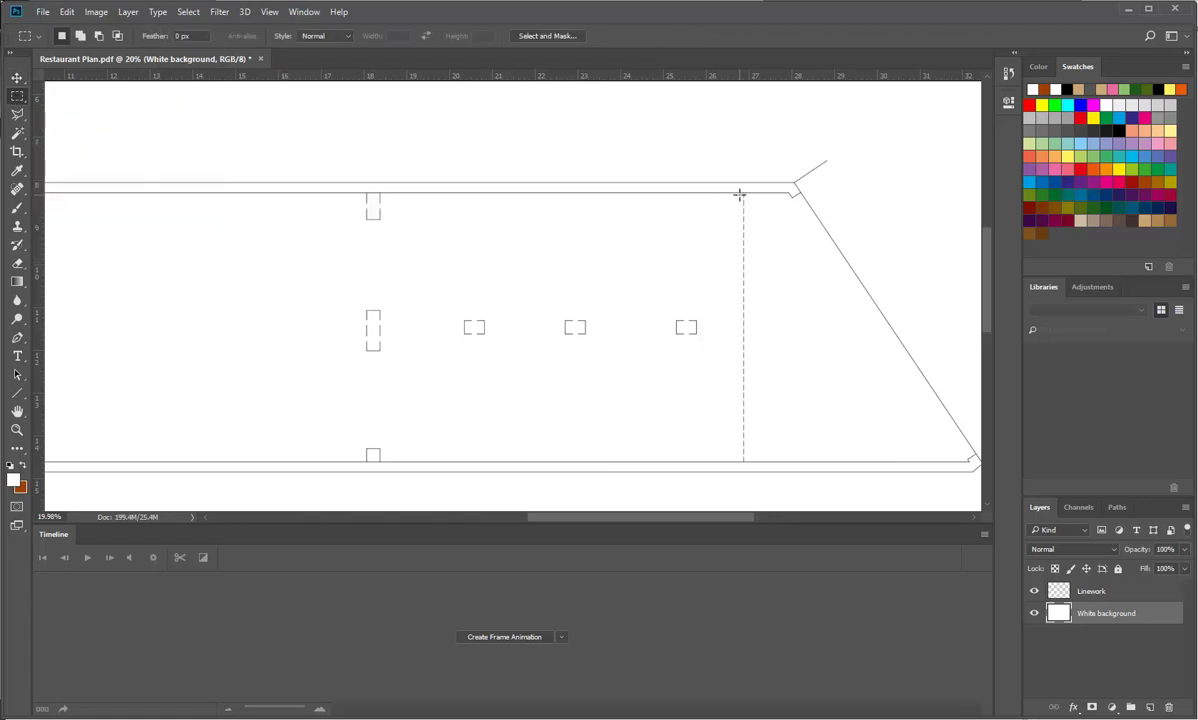
left_click_drag(743, 192, 367, 462)
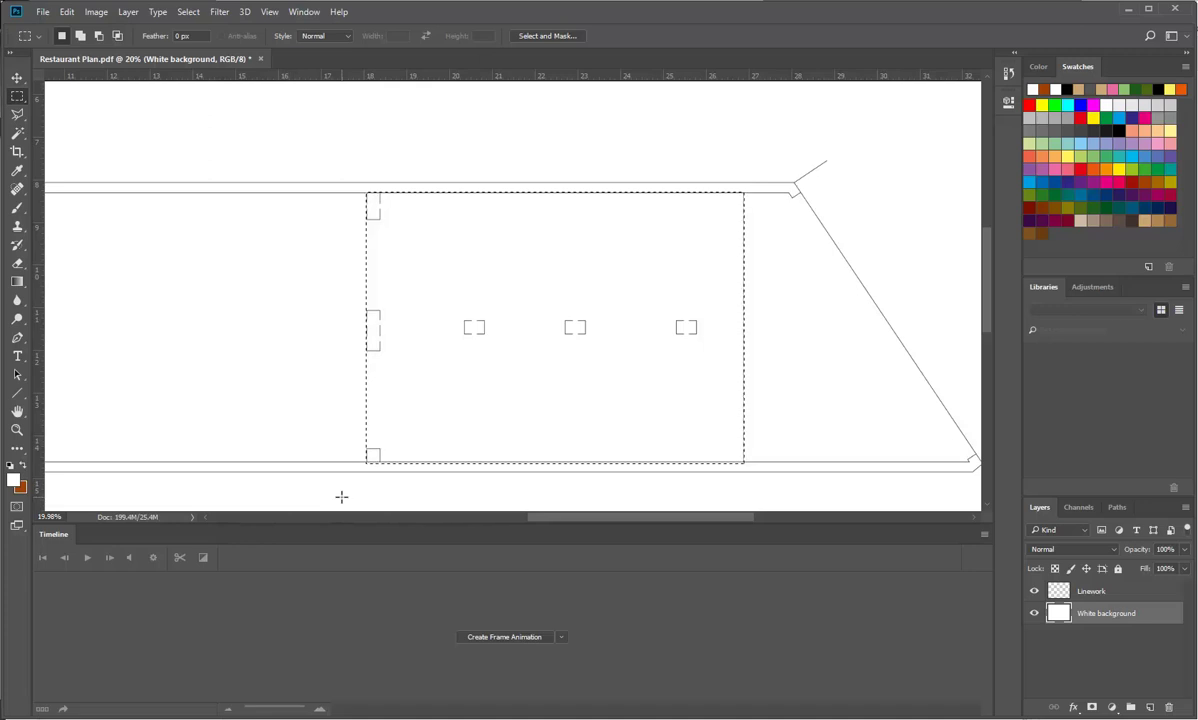
- Subtract thin strips along the top wall line from the room selection
key("alt")
left_click_drag(521, 478, 784, 466)
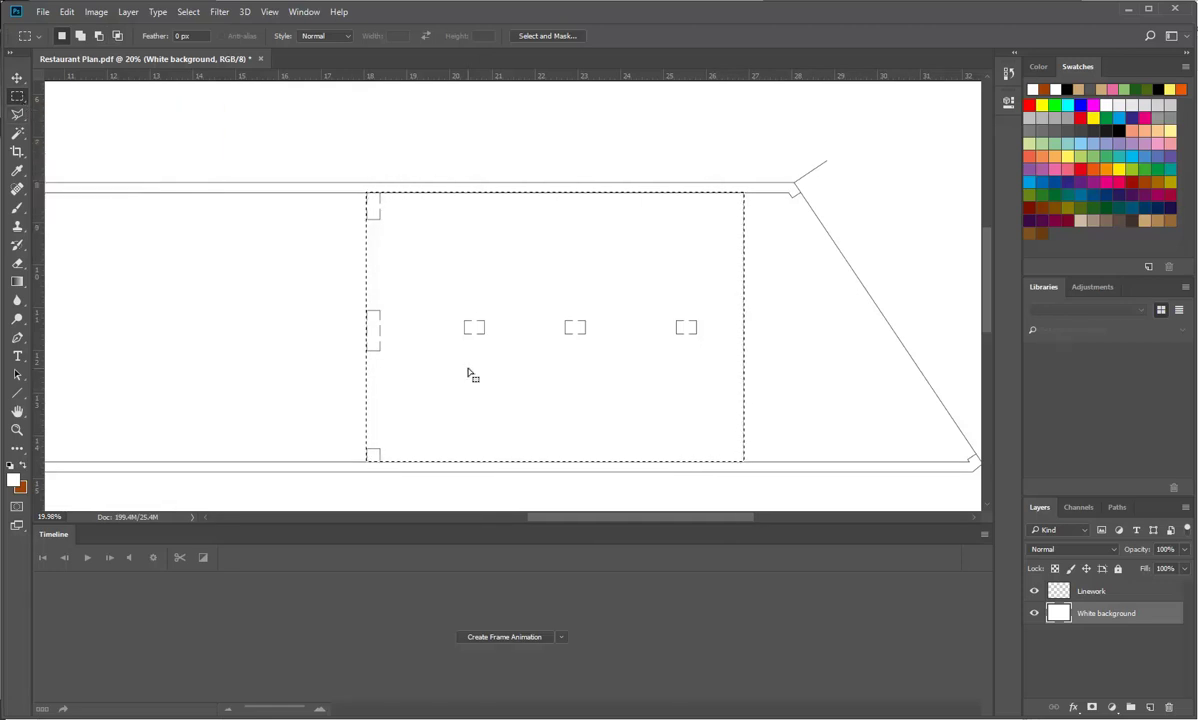
key("alt")
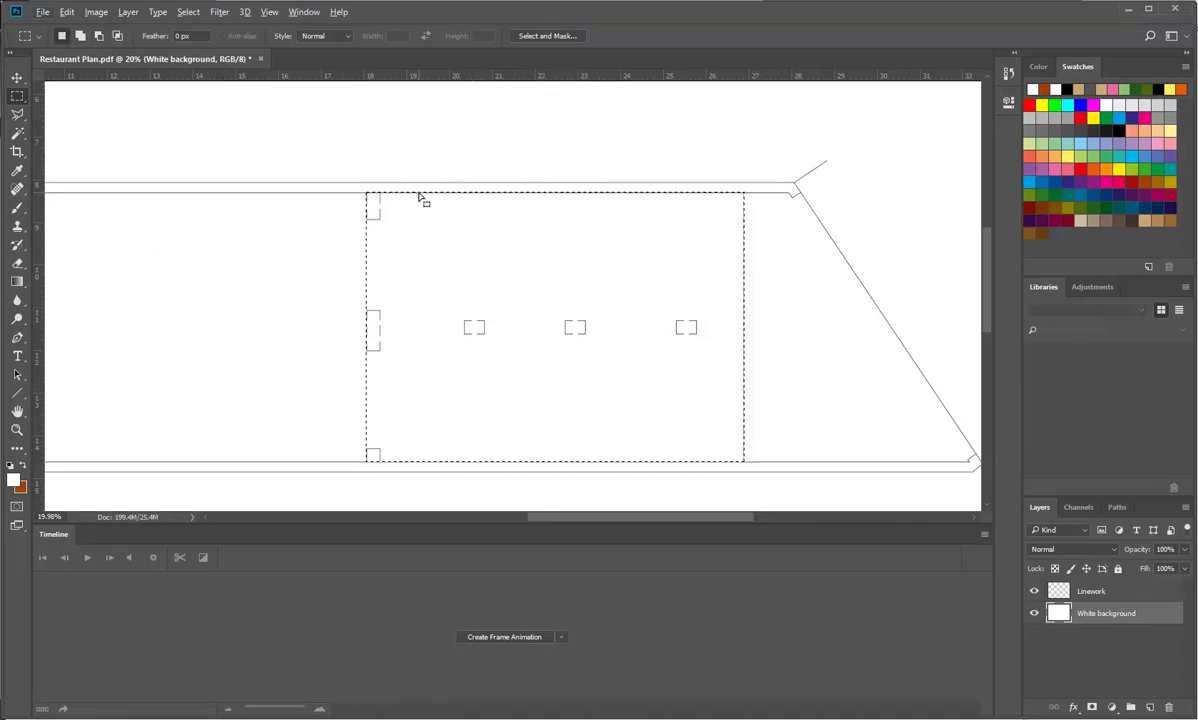
key("alt")
left_click_drag(313, 137, 773, 190)
- Trim a sliver off the selection's top-left edge so it sits inside the walls
scroll(377, 179, "up", 5)
scroll(377, 177, "down", 5)
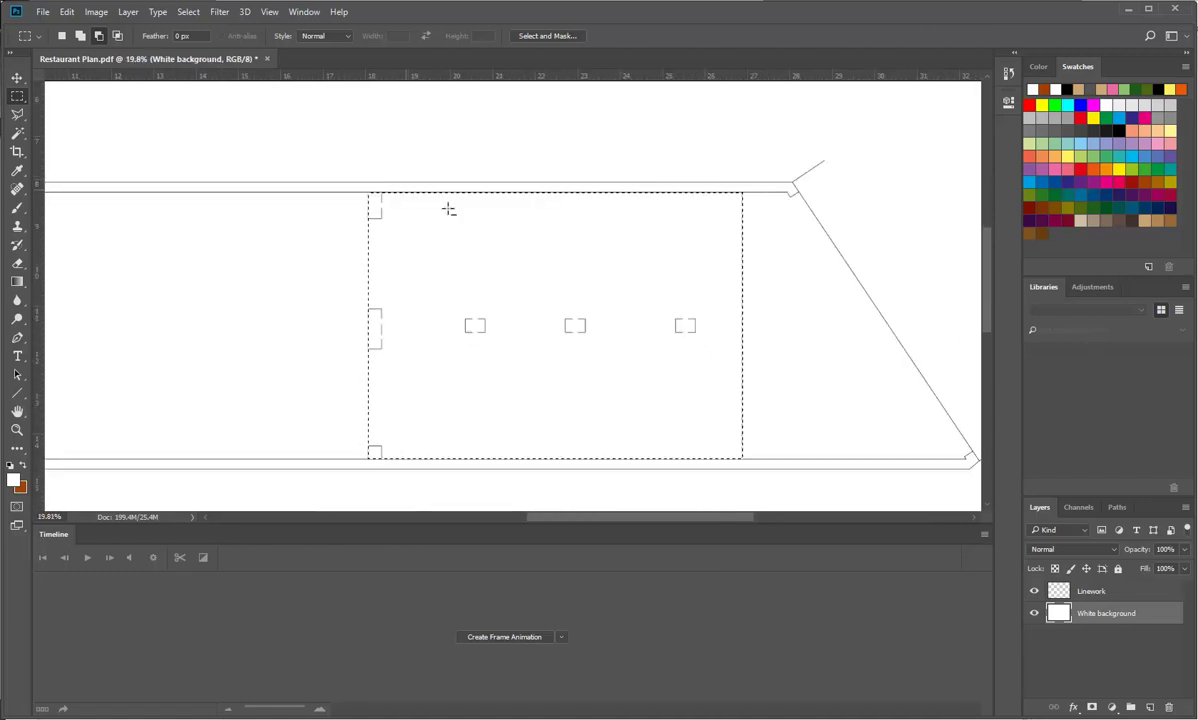
scroll(500, 190, "up", 3)
scroll(466, 200, "up", 1)
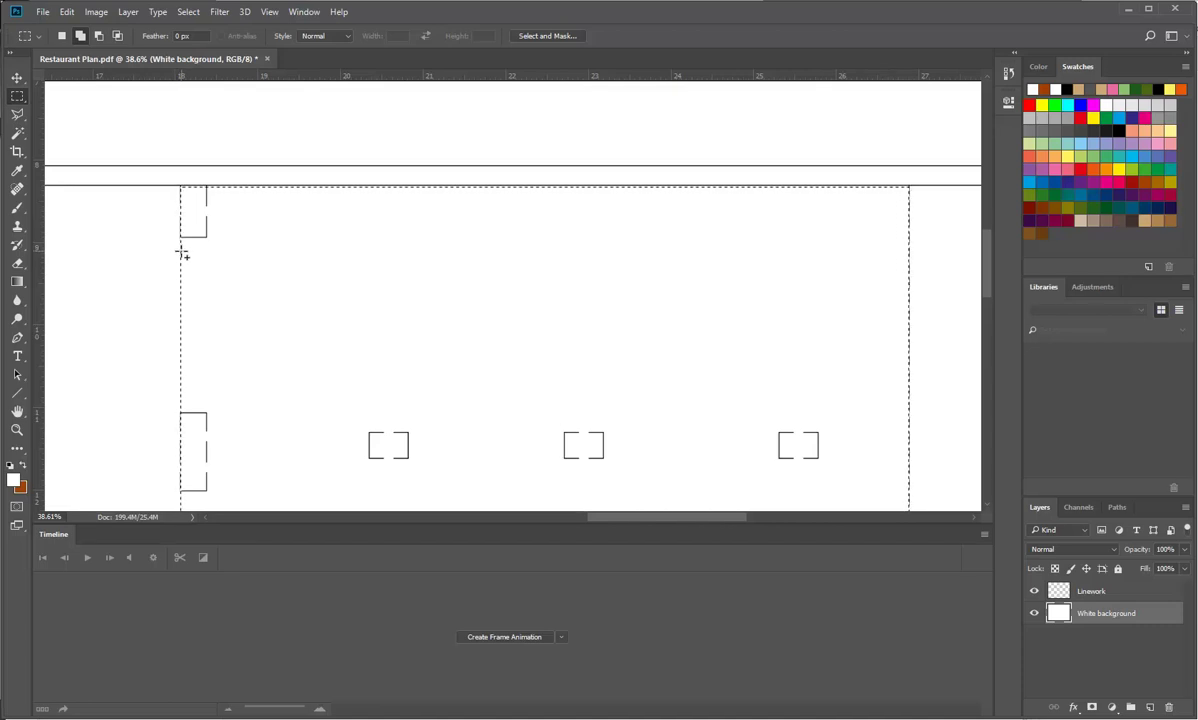
left_click_drag(182, 251, 909, 190)
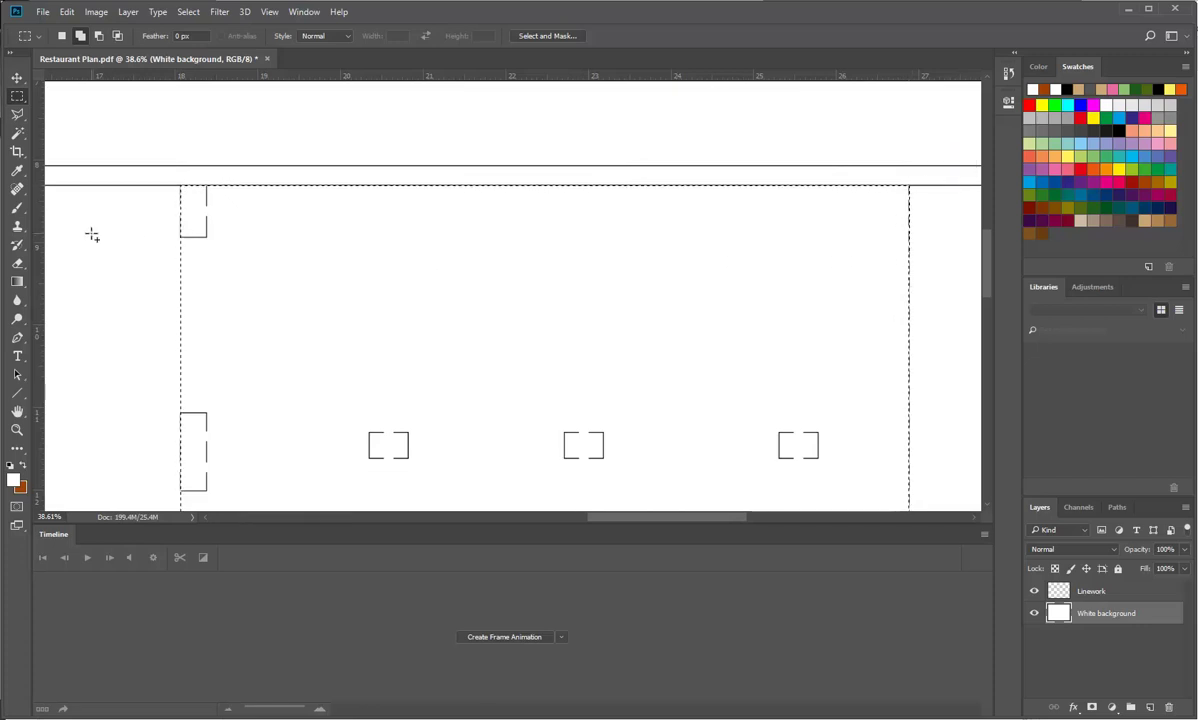
scroll(534, 297, "down", 3)
scroll(548, 449, "down", 1)
scroll(561, 471, "up", 1)
scroll(520, 405, "down", 1)
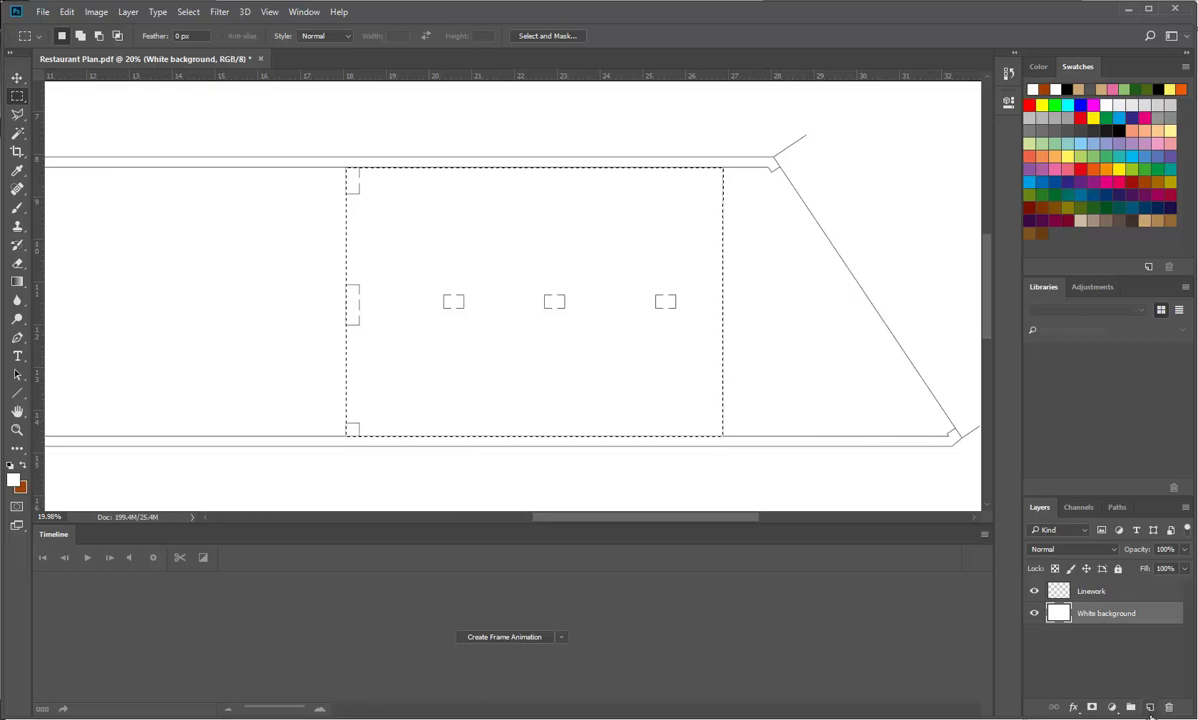
- Add a new layer above White background and name it 'Floor Colours'
left_click(1150, 707)
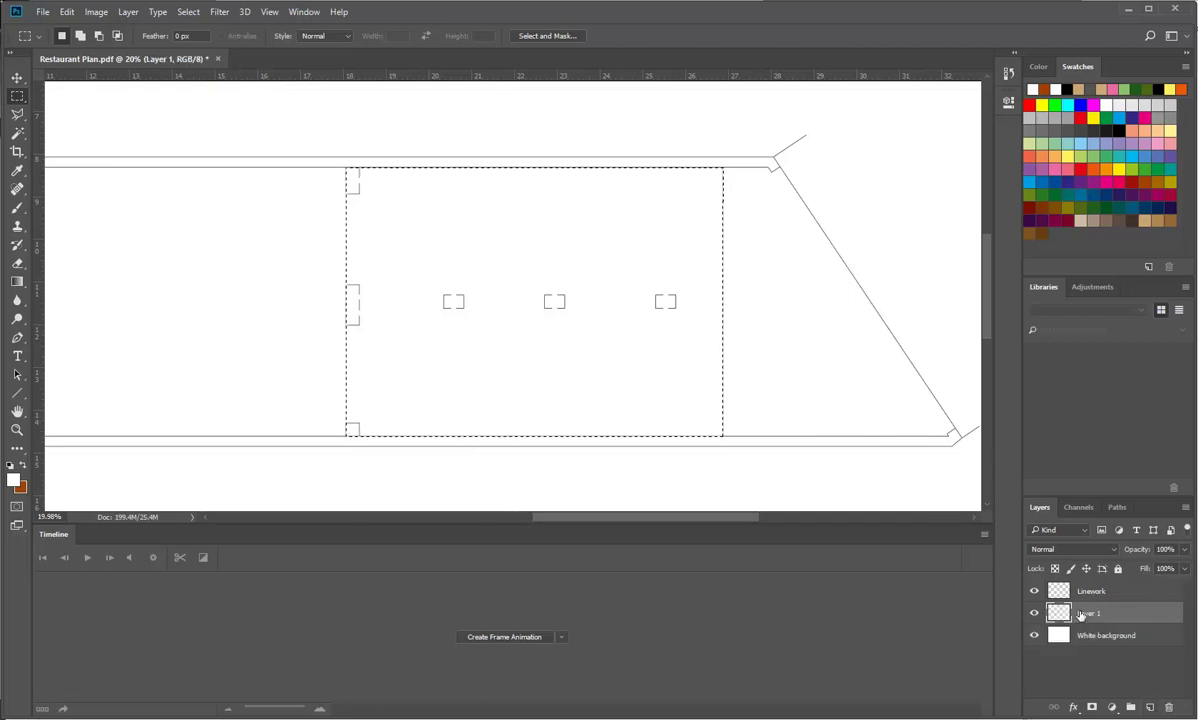
double_click(1089, 613)
type("Floor Colours")
key("Return")
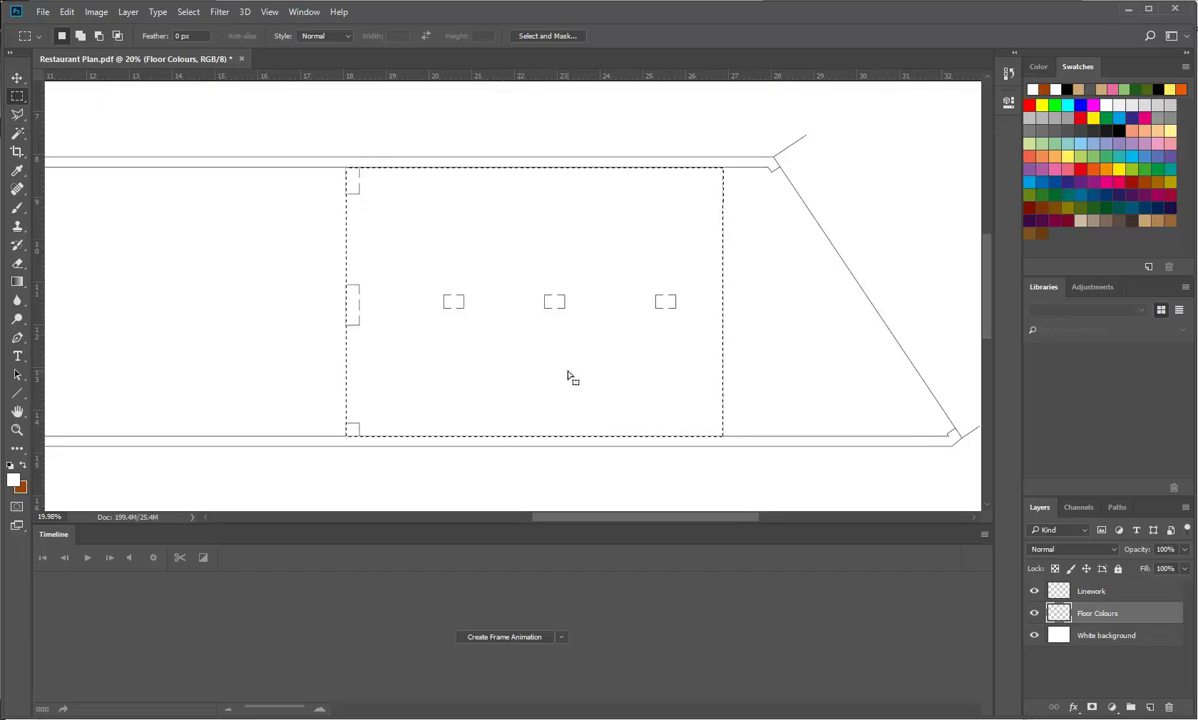
- Fill the room selection with bright orange and lower Floor Colours opacity to 41%
left_click(23, 466)
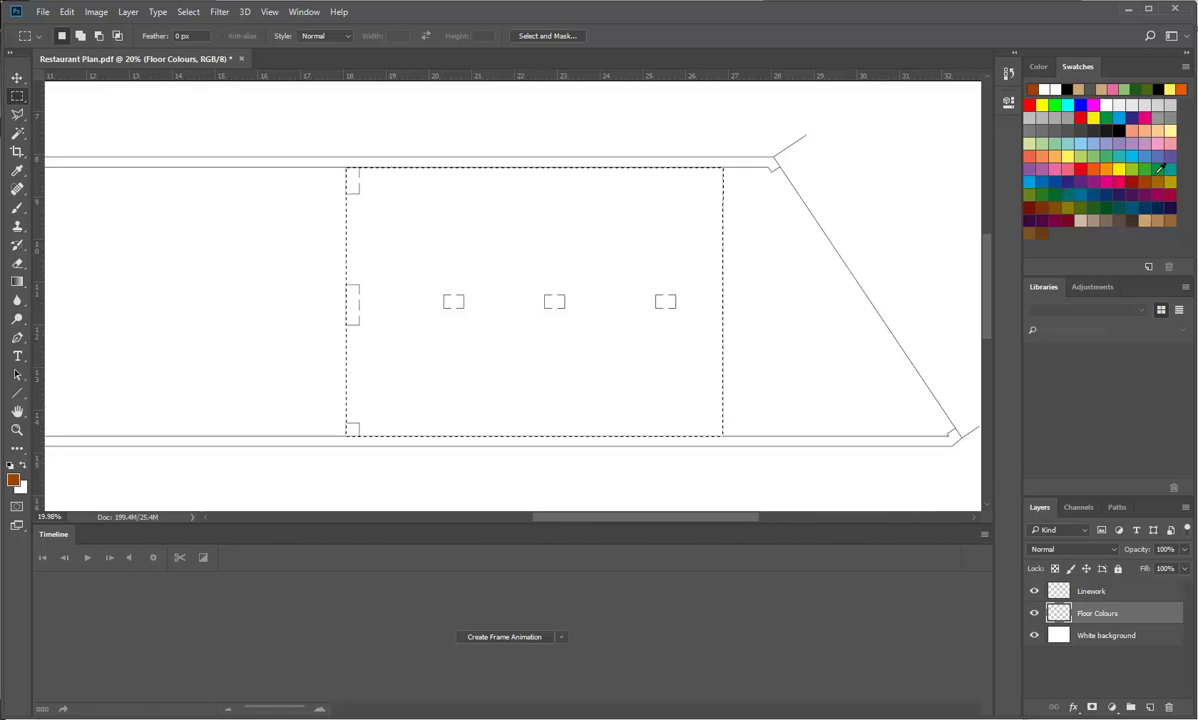
left_click(1042, 157)
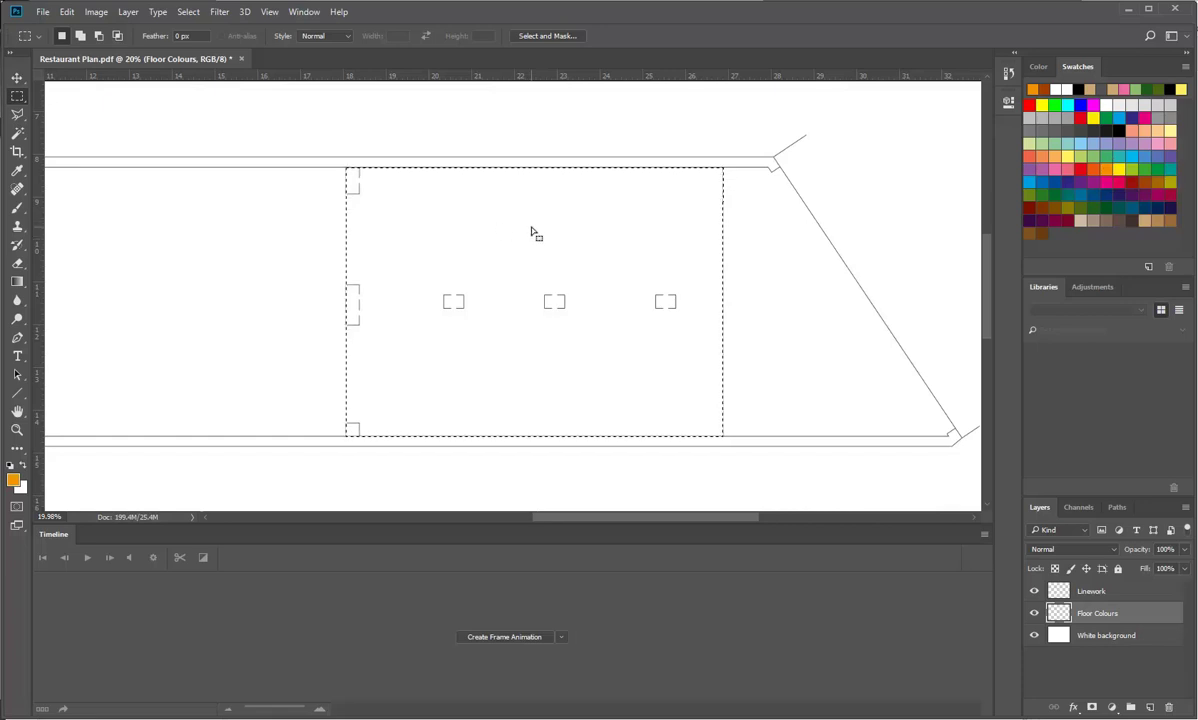
key("alt+BackSpace")
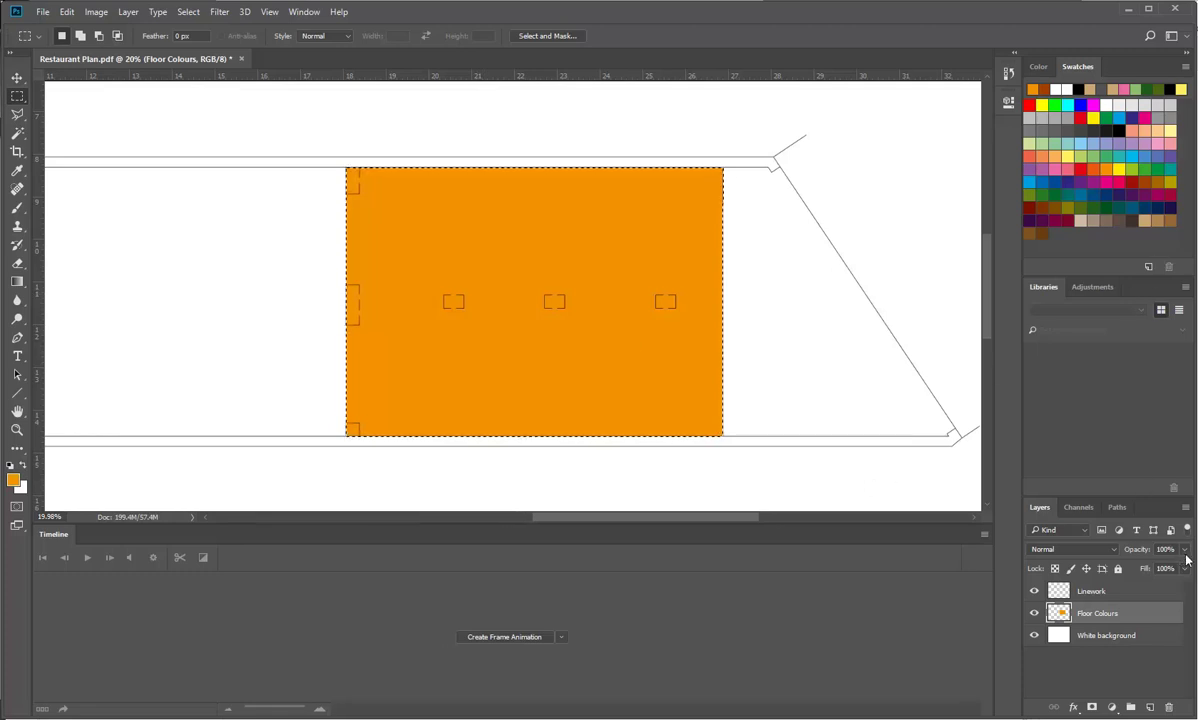
left_click(1185, 549)
left_click_drag(1183, 568, 1145, 568)
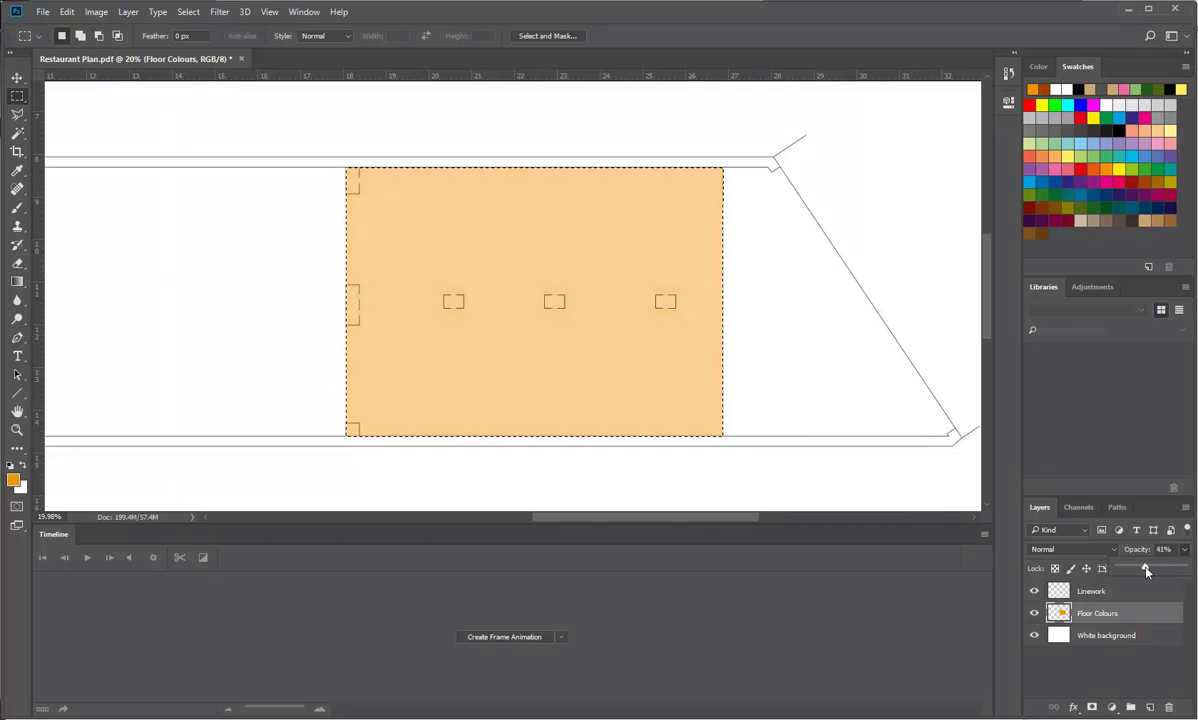
- Draw a Rectangular Marquee selection fitted to the room at the plan's left end
left_click(16, 79)
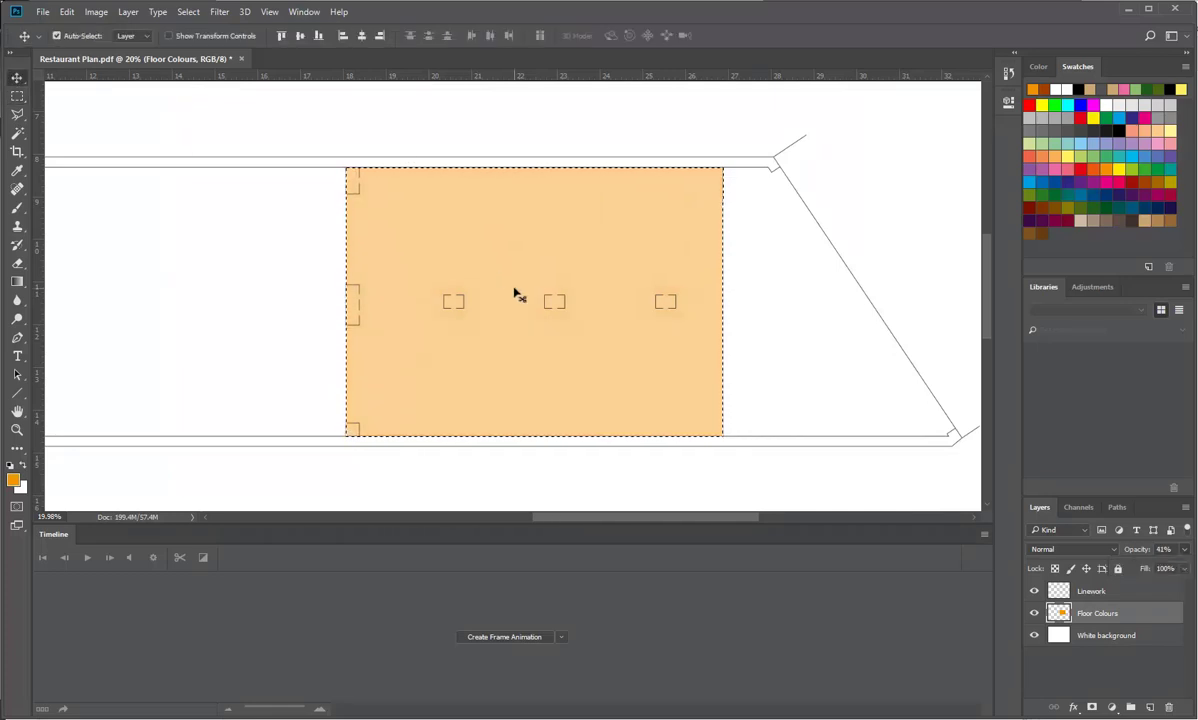
scroll(516, 294, "down", 5)
scroll(370, 284, "up", 2)
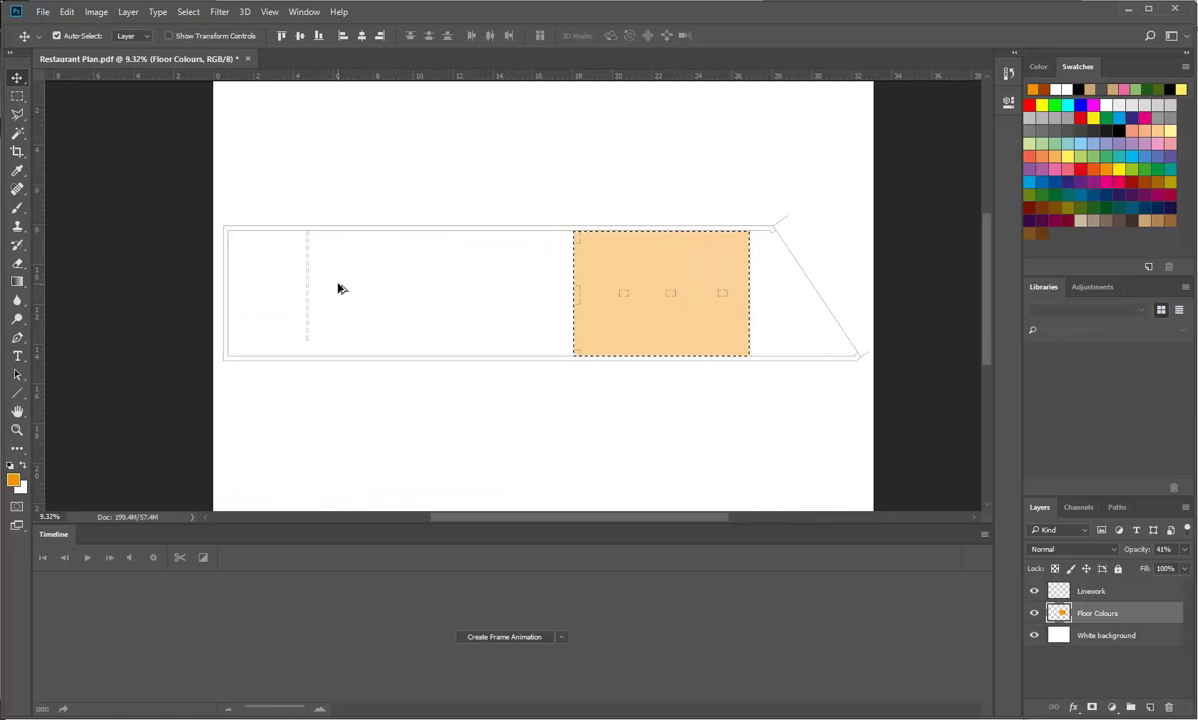
scroll(335, 296, "up", 4)
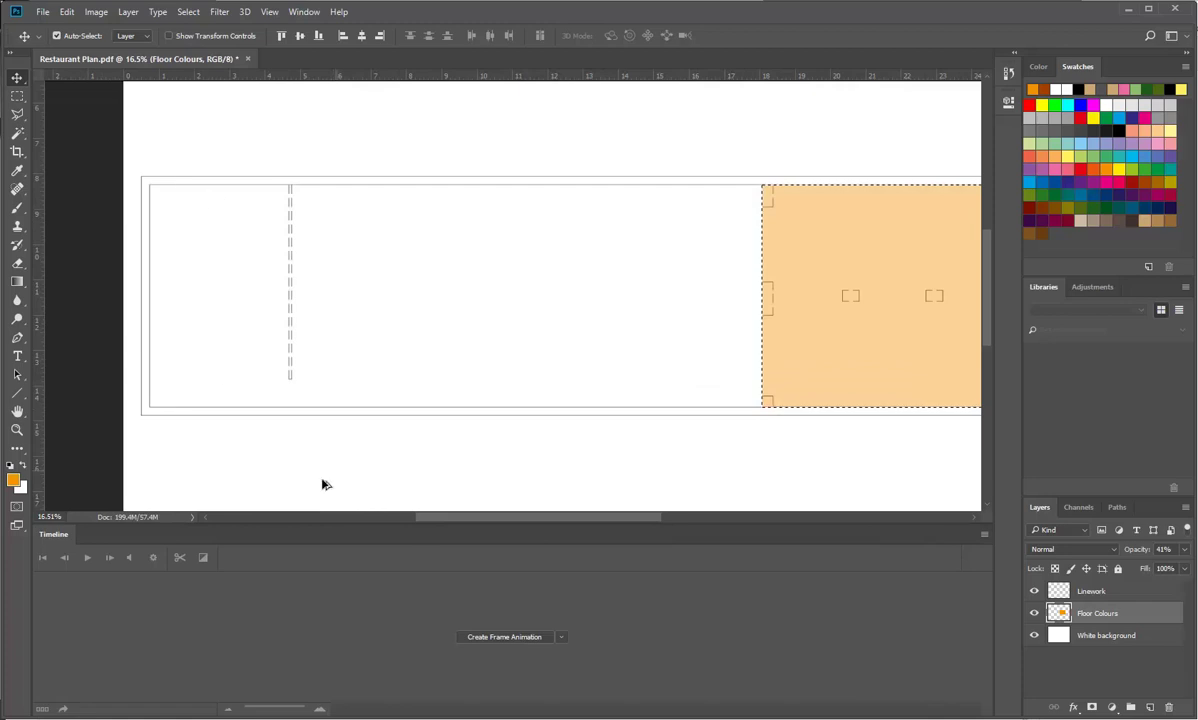
left_click(22, 96)
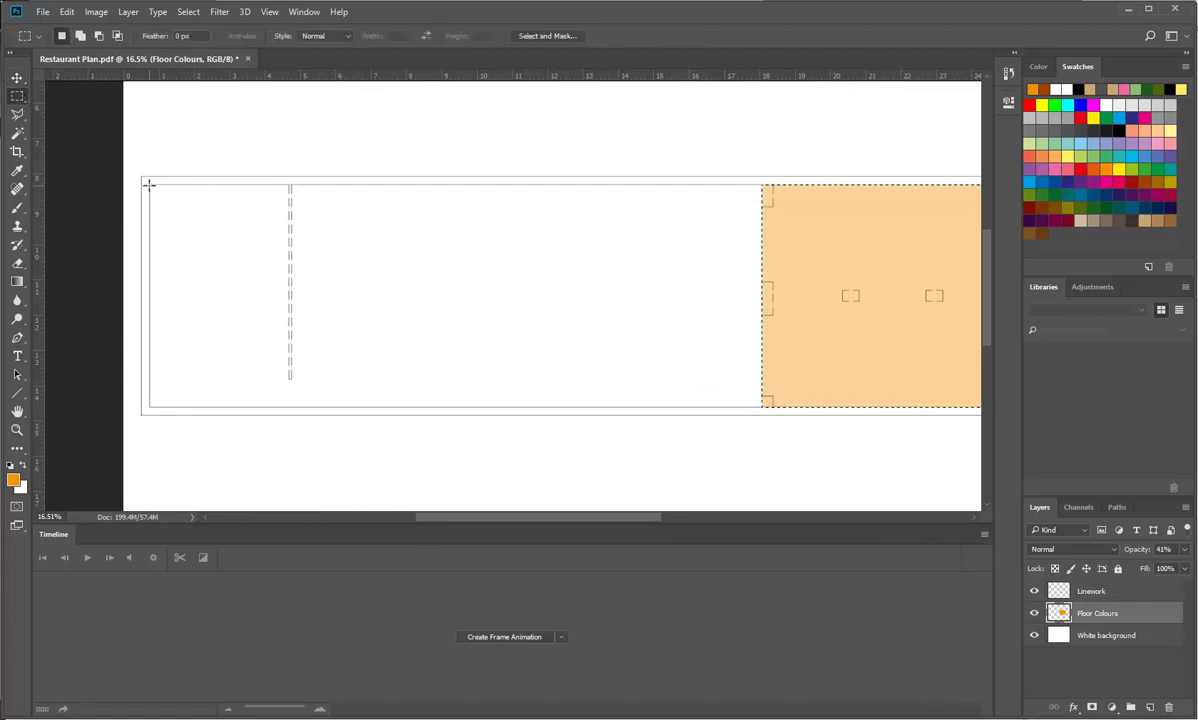
left_click_drag(150, 184, 302, 411)
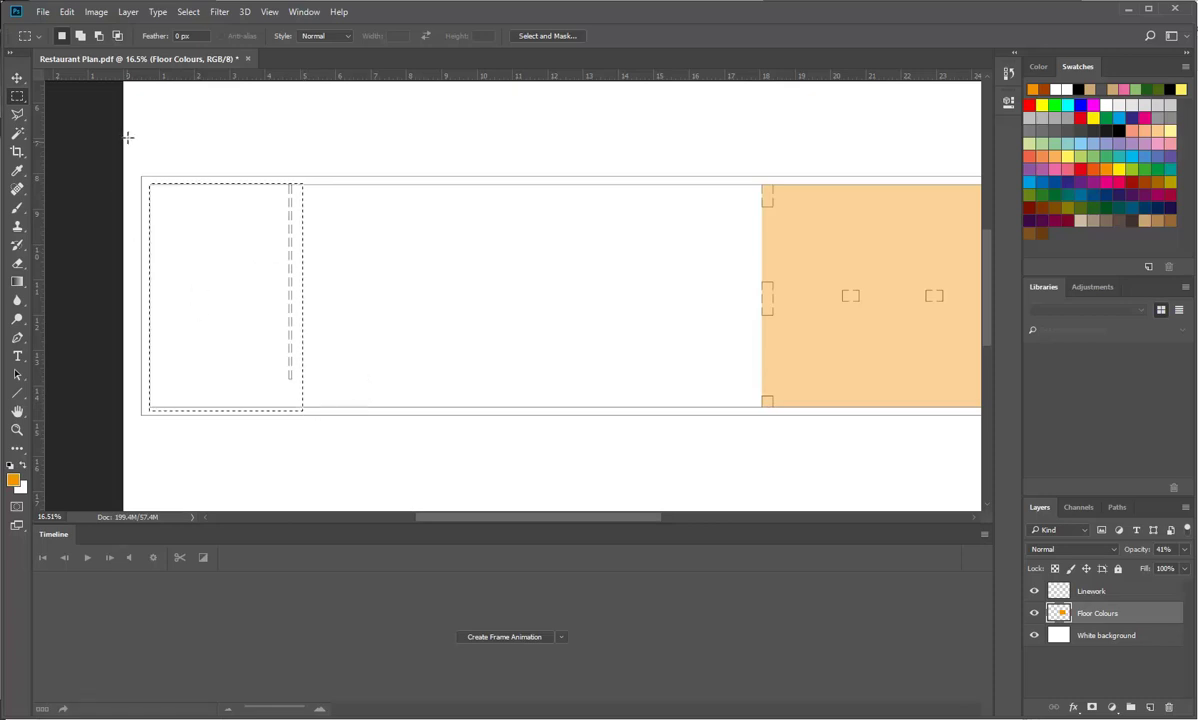
left_click_drag(143, 181, 311, 349)
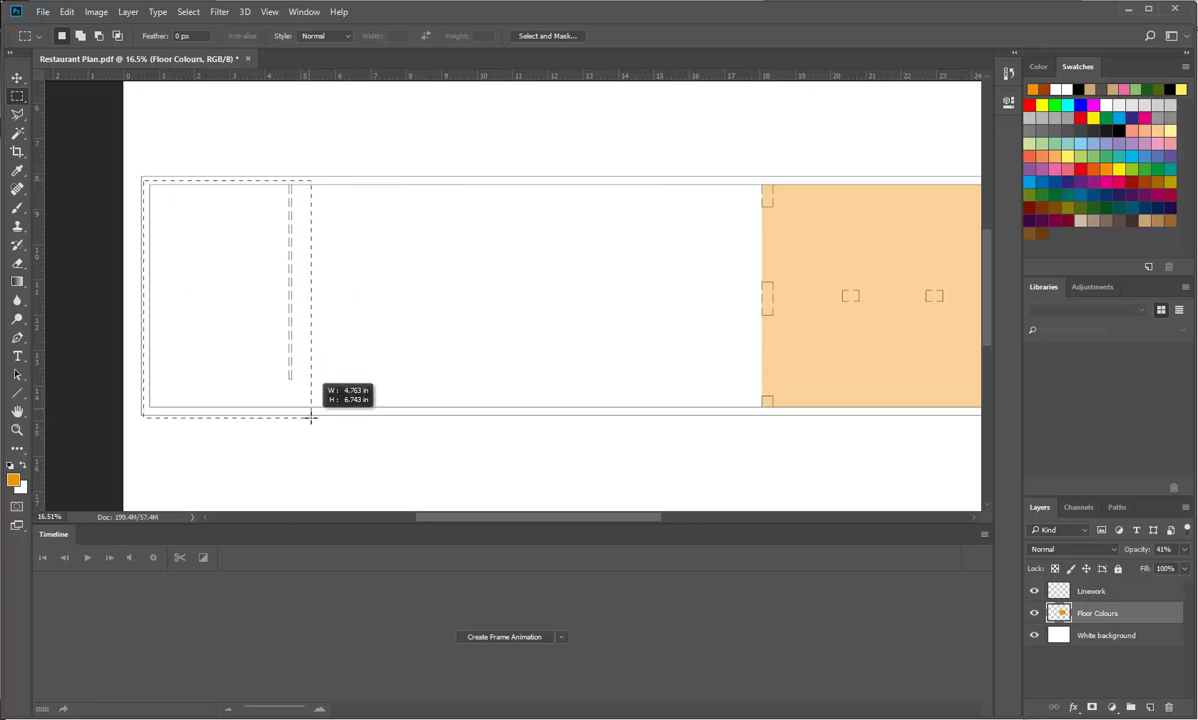
left_click_drag(311, 417, 292, 408)
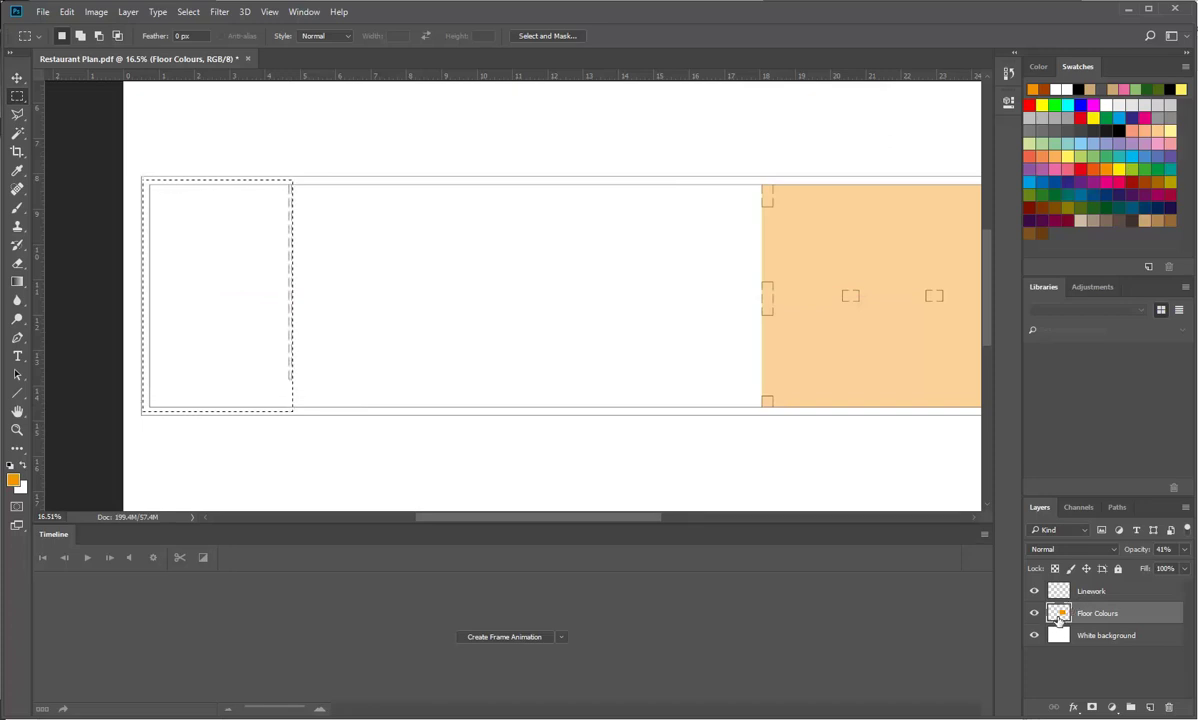
- Fill the left room selection with a pale lavender swatch
left_click(1119, 143)
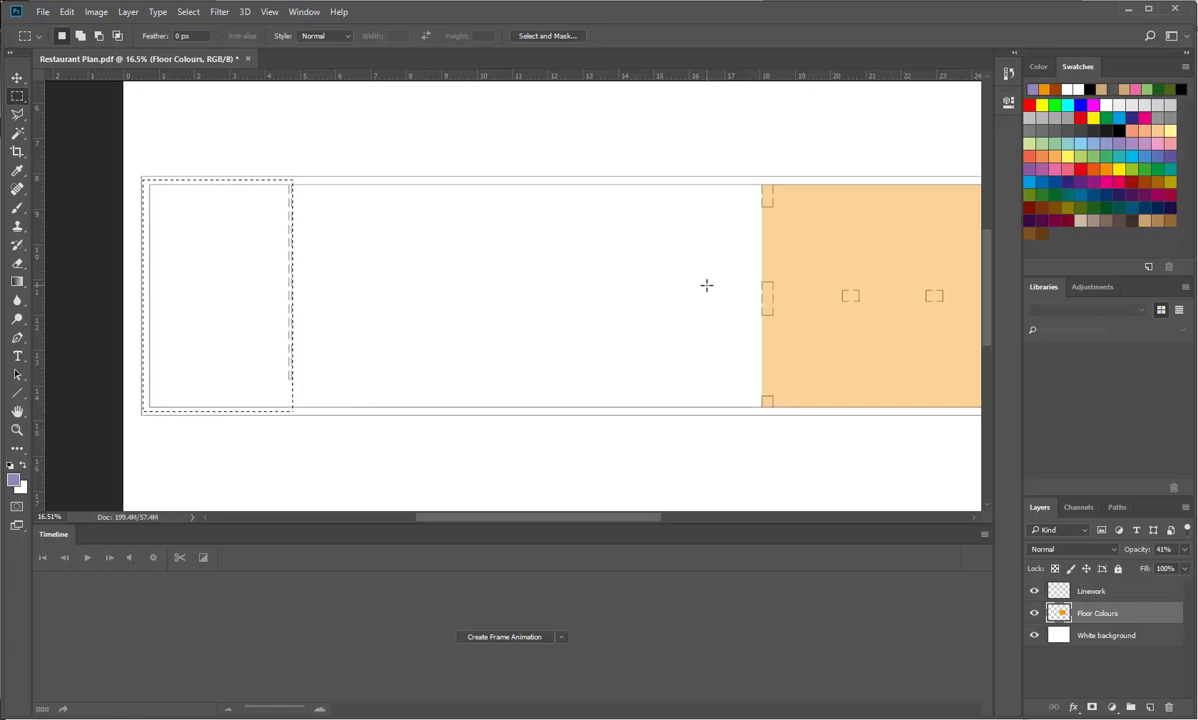
key("alt+BackSpace")
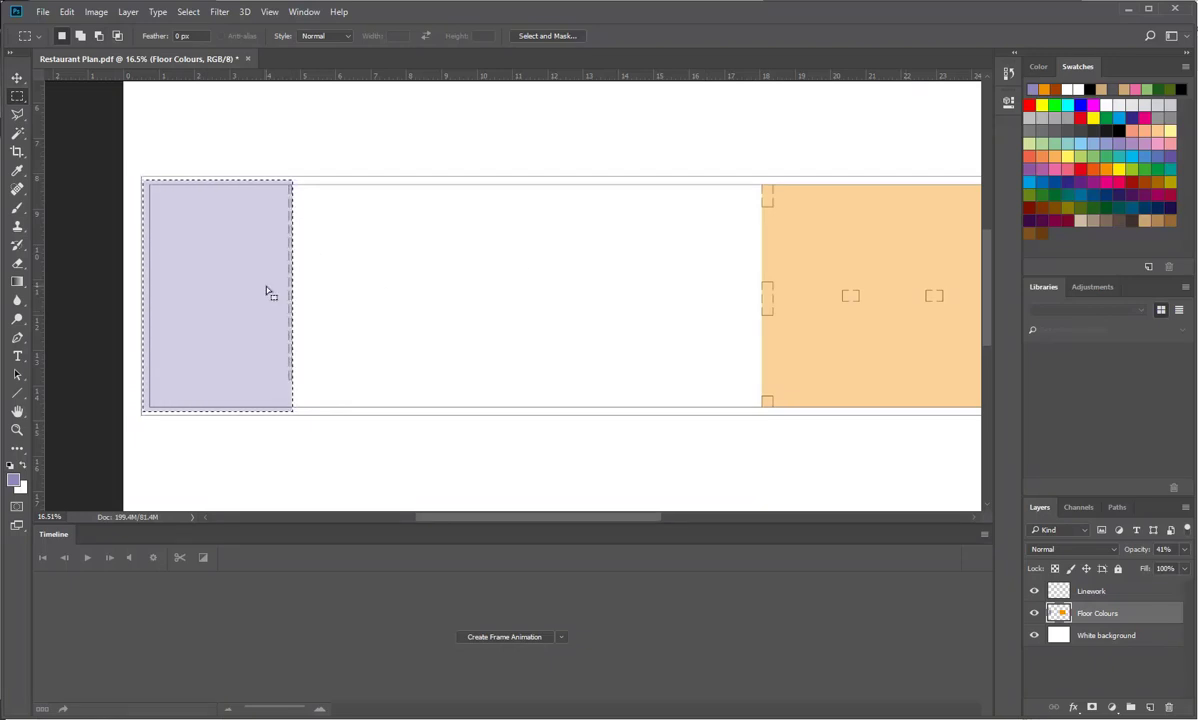
scroll(329, 289, "down", 1)
scroll(329, 289, "down", 4)
scroll(449, 301, "up", 1)
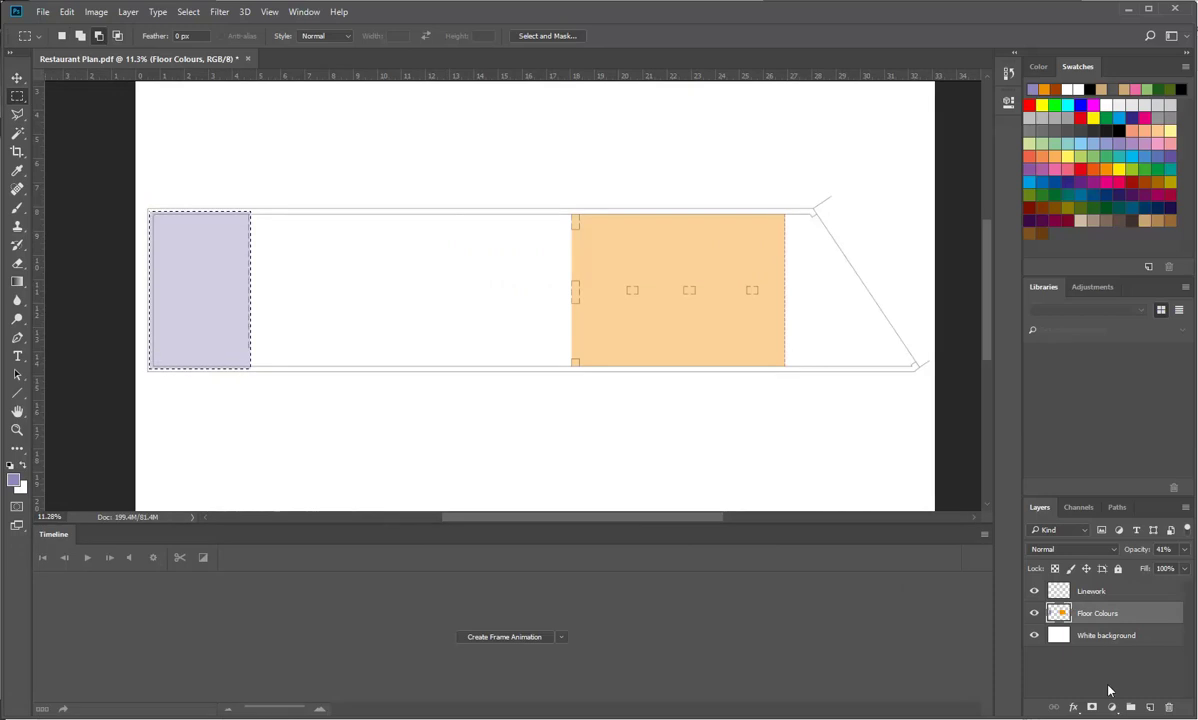
- Add a new layer named 'Wall Fill' and make the Linework layer active
left_click(1148, 708)
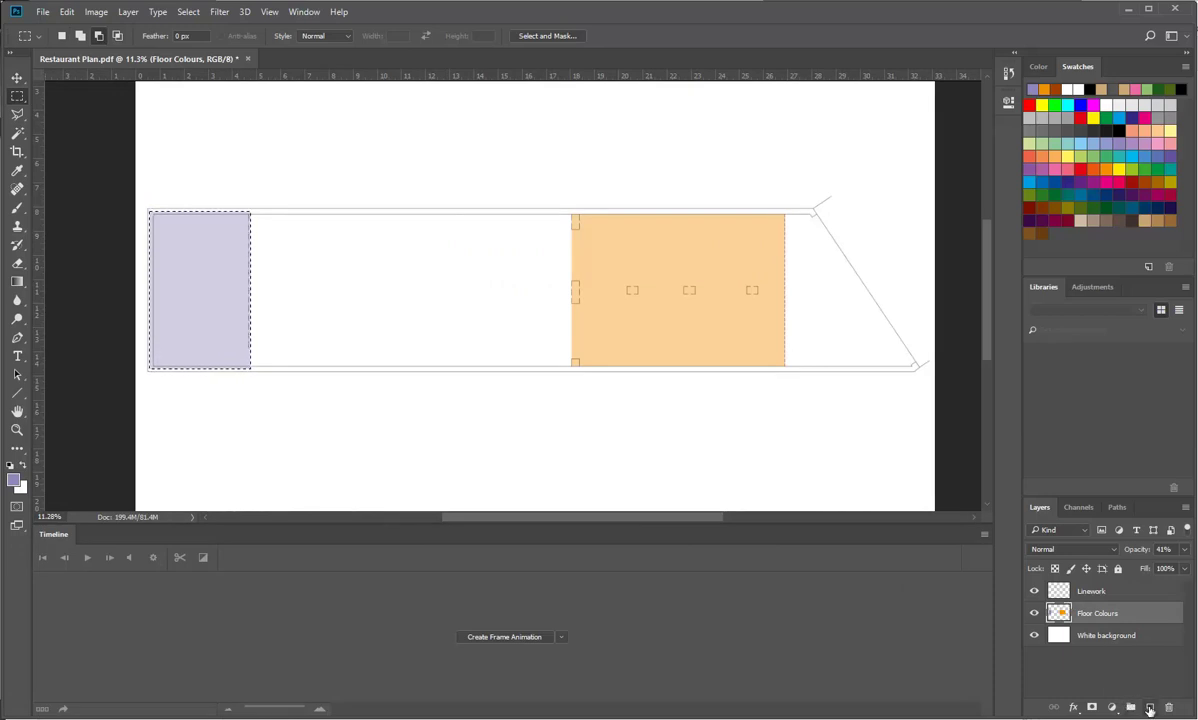
double_click(1090, 613)
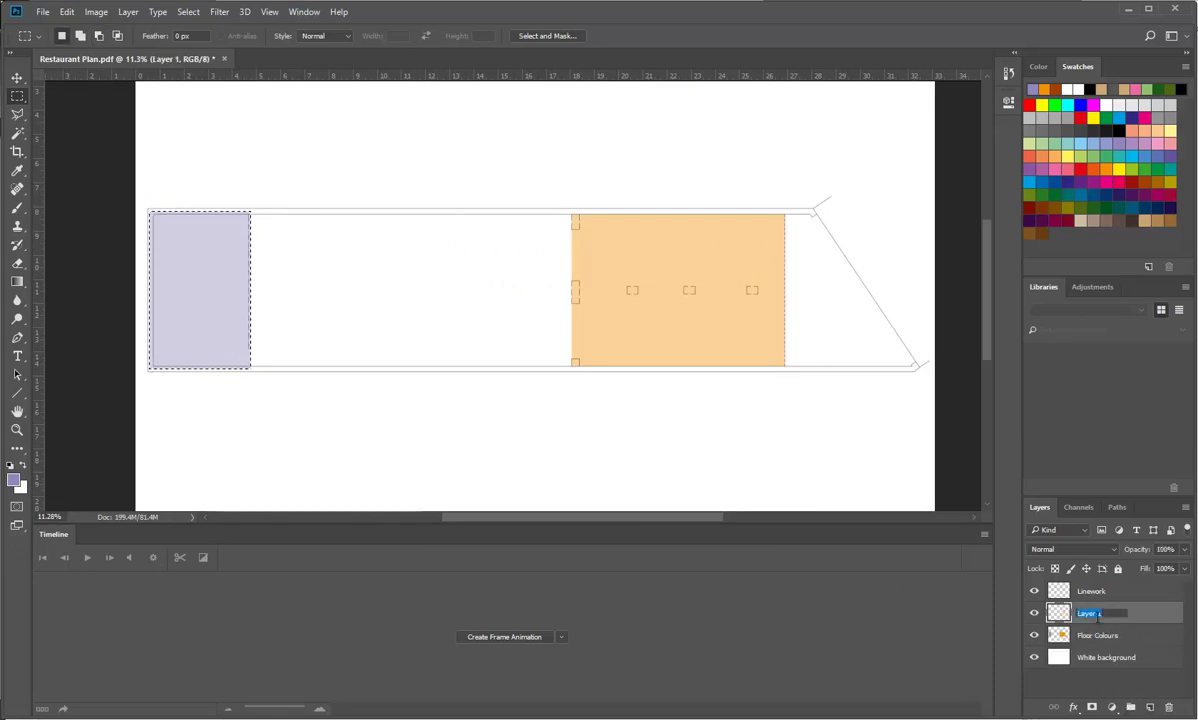
type("Wall Fill")
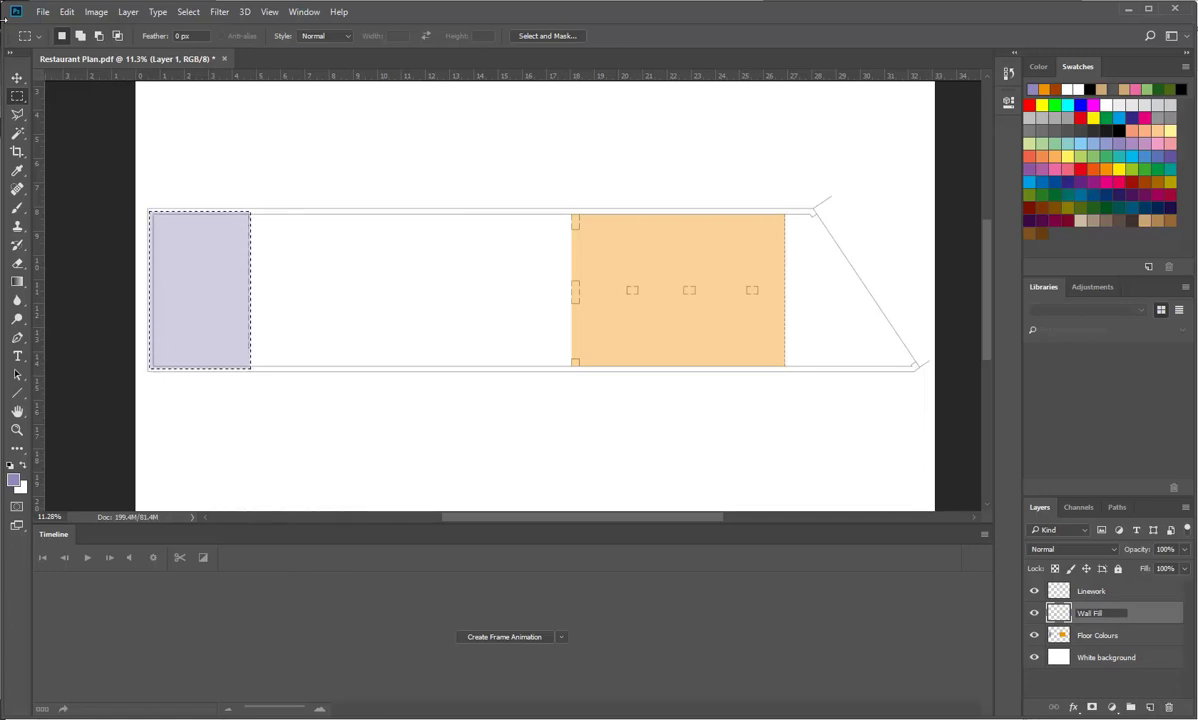
left_click(16, 77)
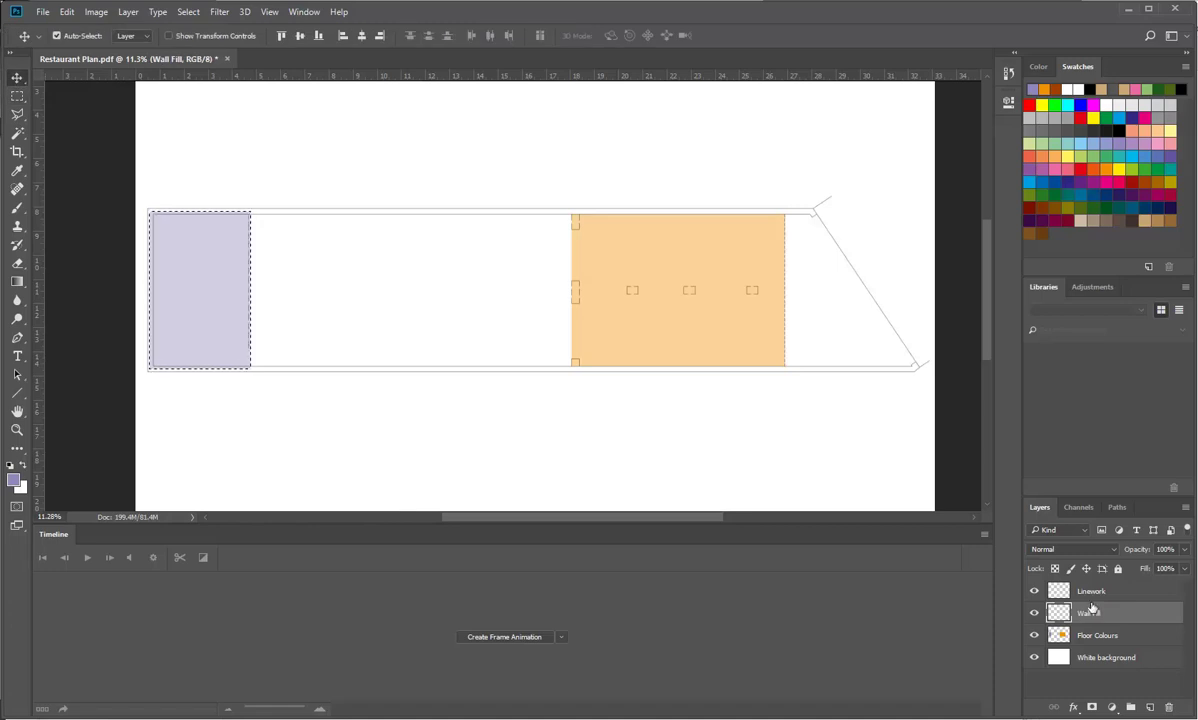
left_click(1080, 598)
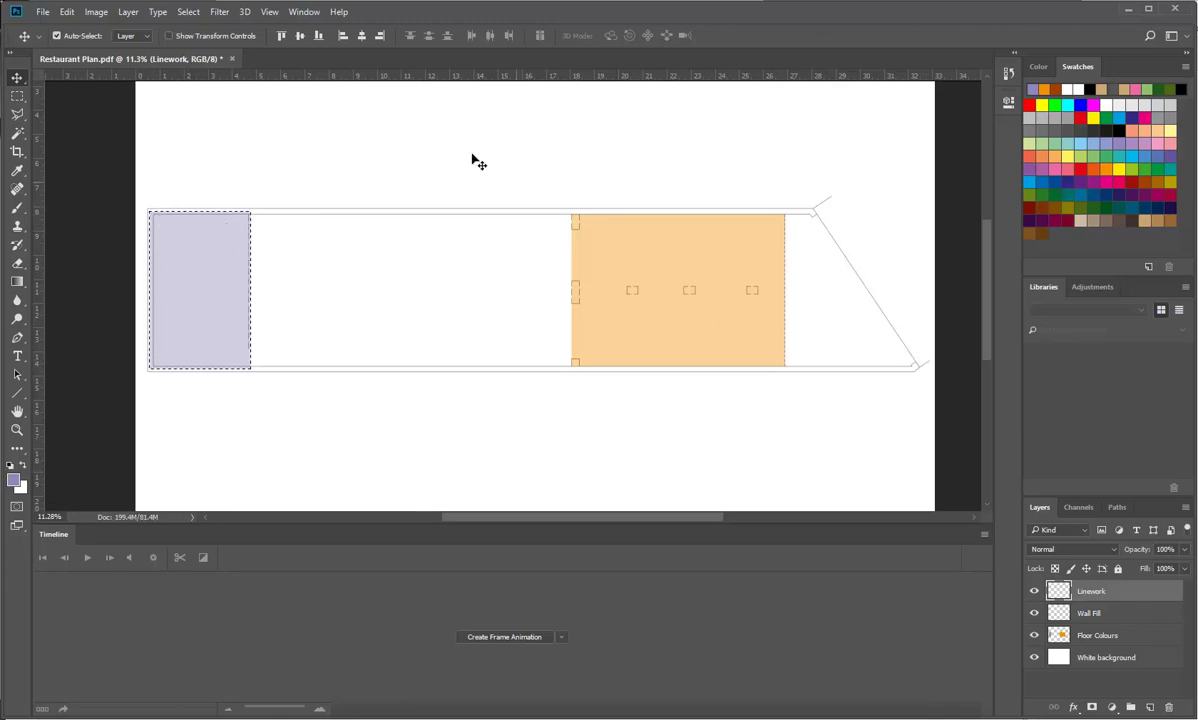
- Deselect, then set the Magic Wand to sample only the current layer
left_click(125, 13)
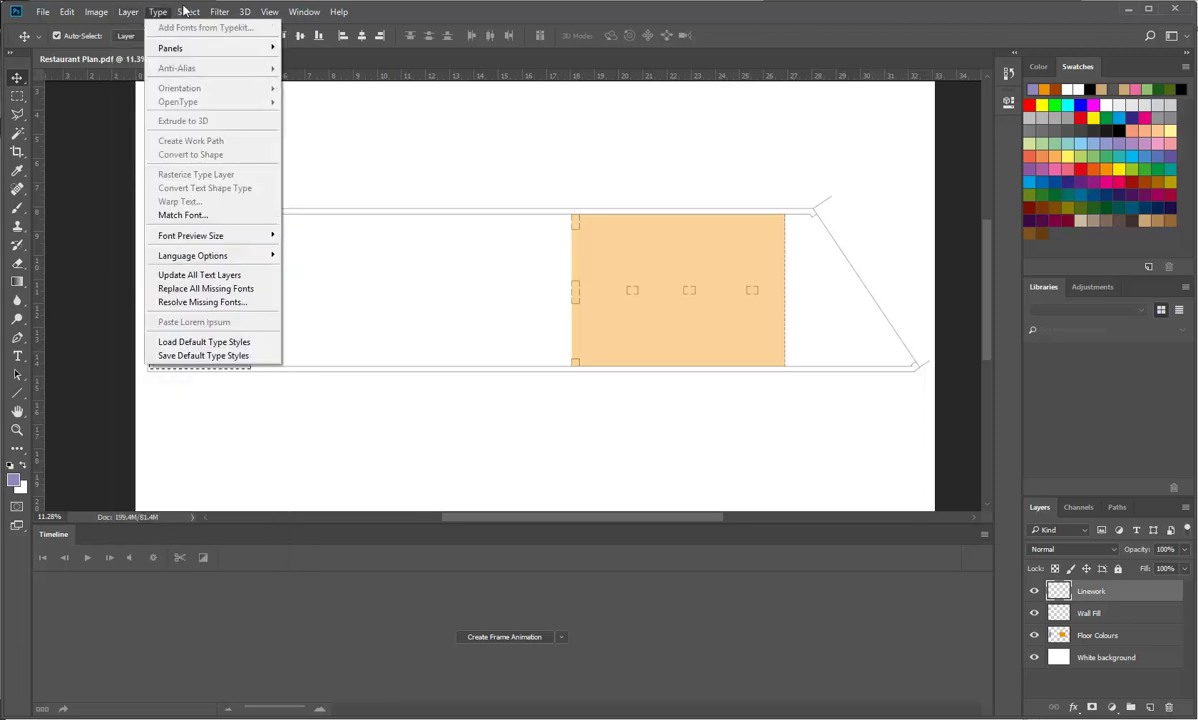
mouse_move(190, 14)
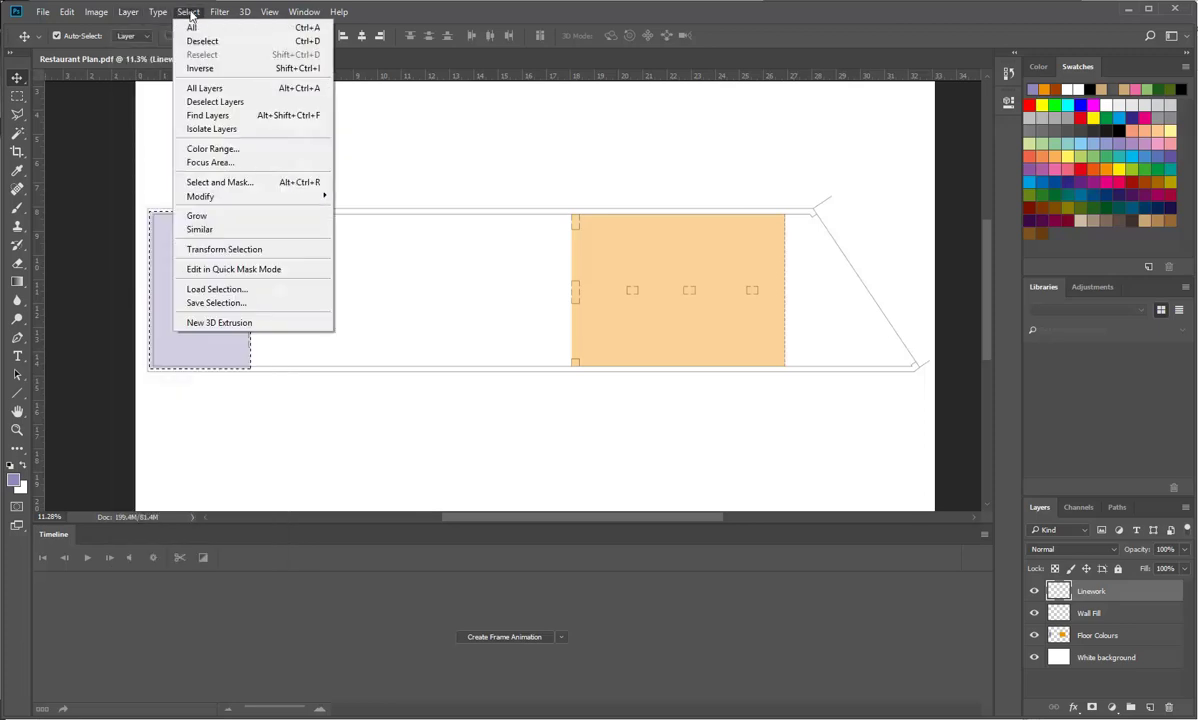
left_click(190, 41)
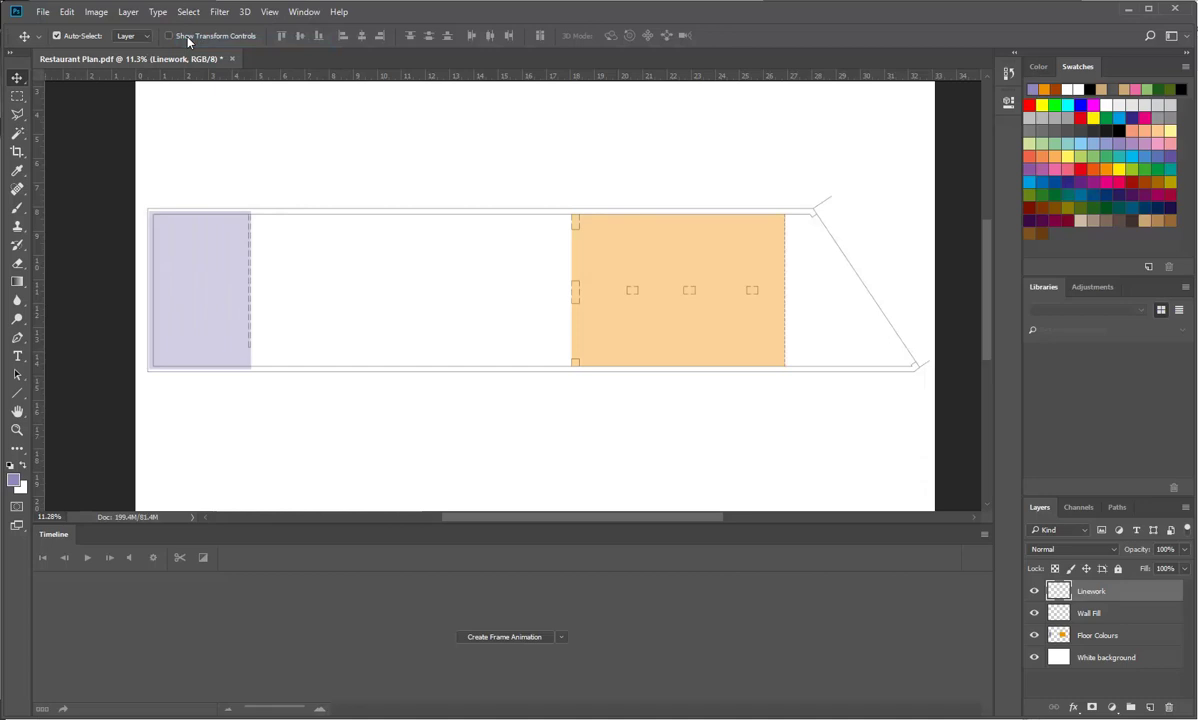
left_click(18, 136)
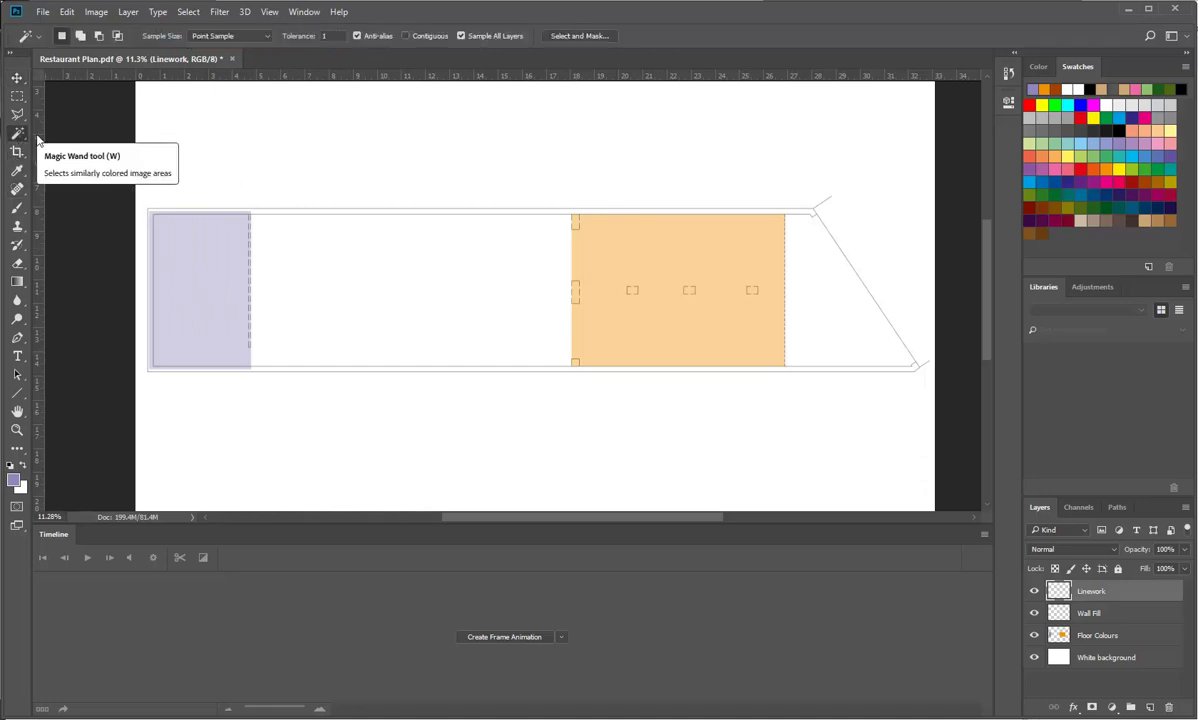
left_click(461, 37)
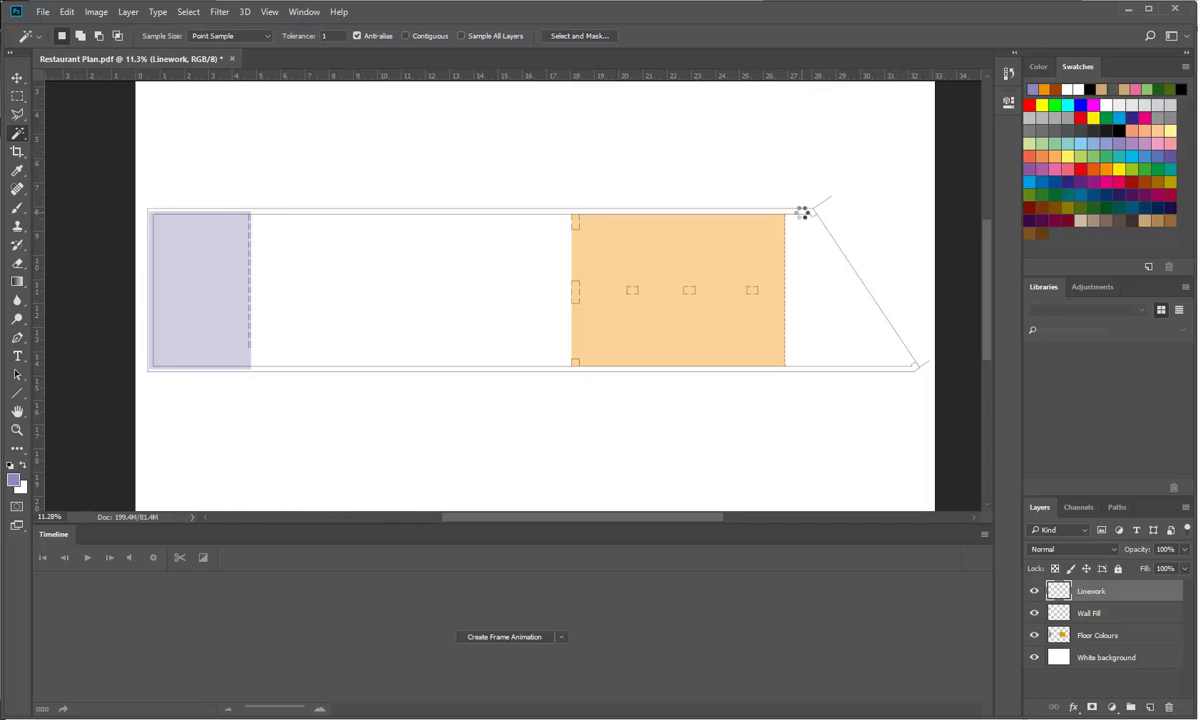
- Magic-wand select the band between the plan's double wall lines
left_click(801, 213)
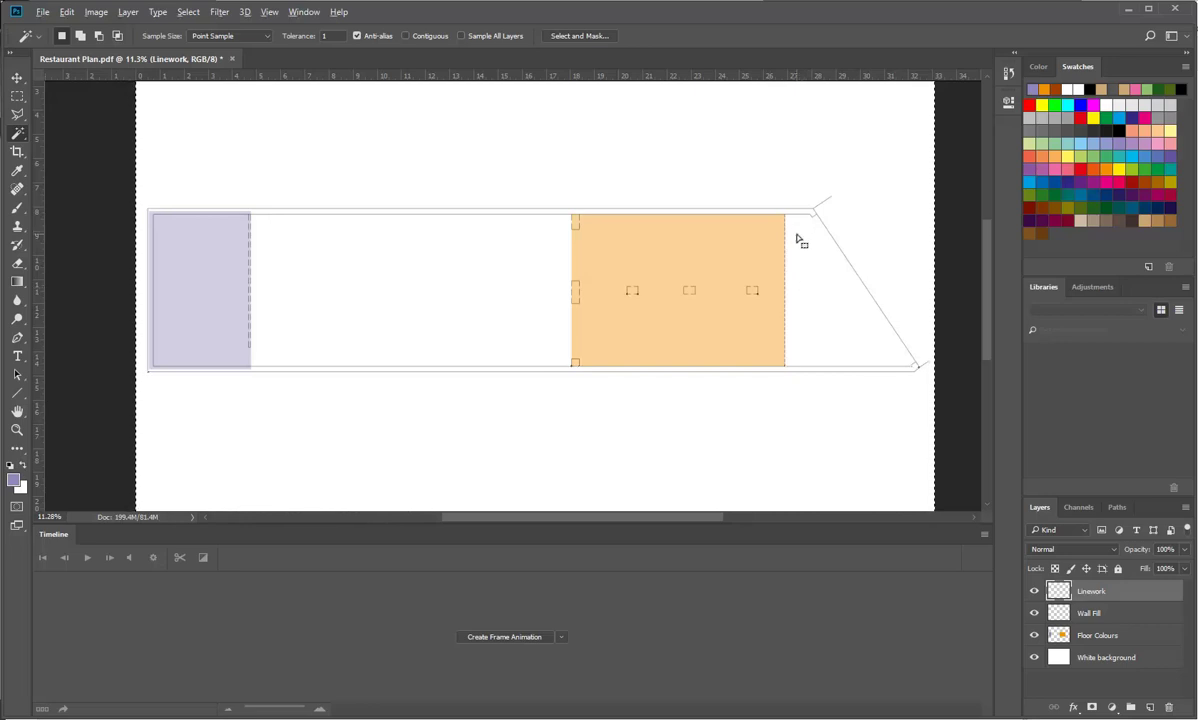
key("alt")
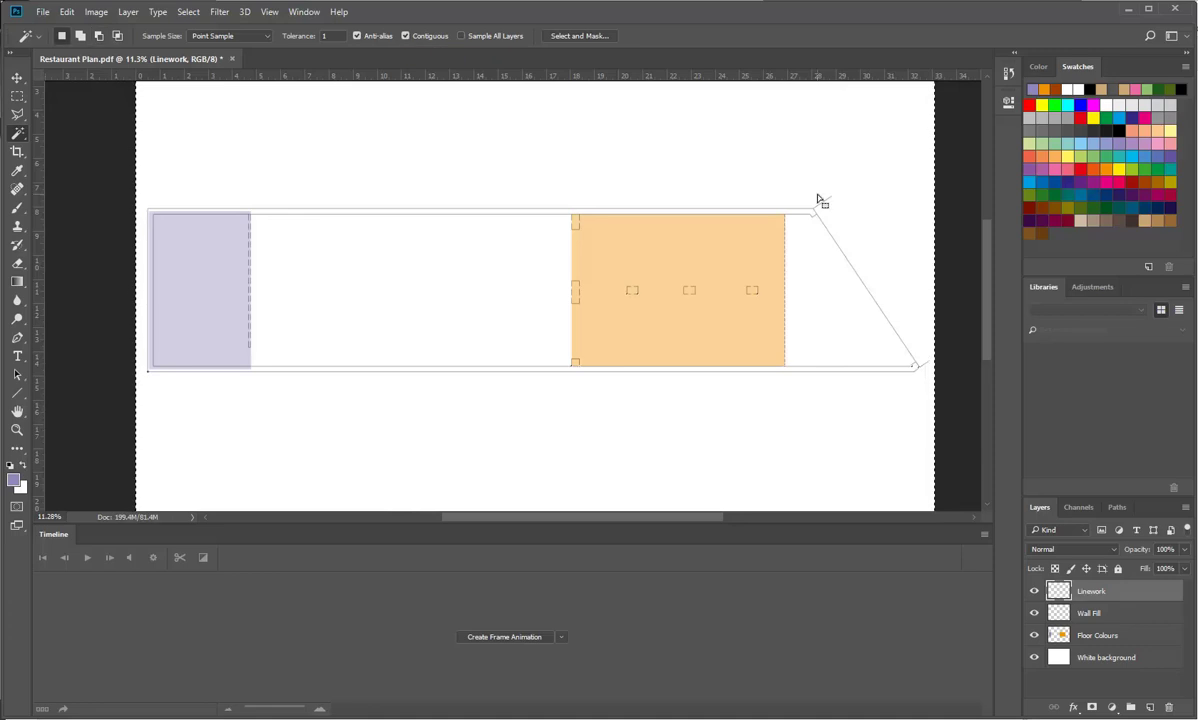
scroll(845, 275, "up", 3)
key("ctrl+d")
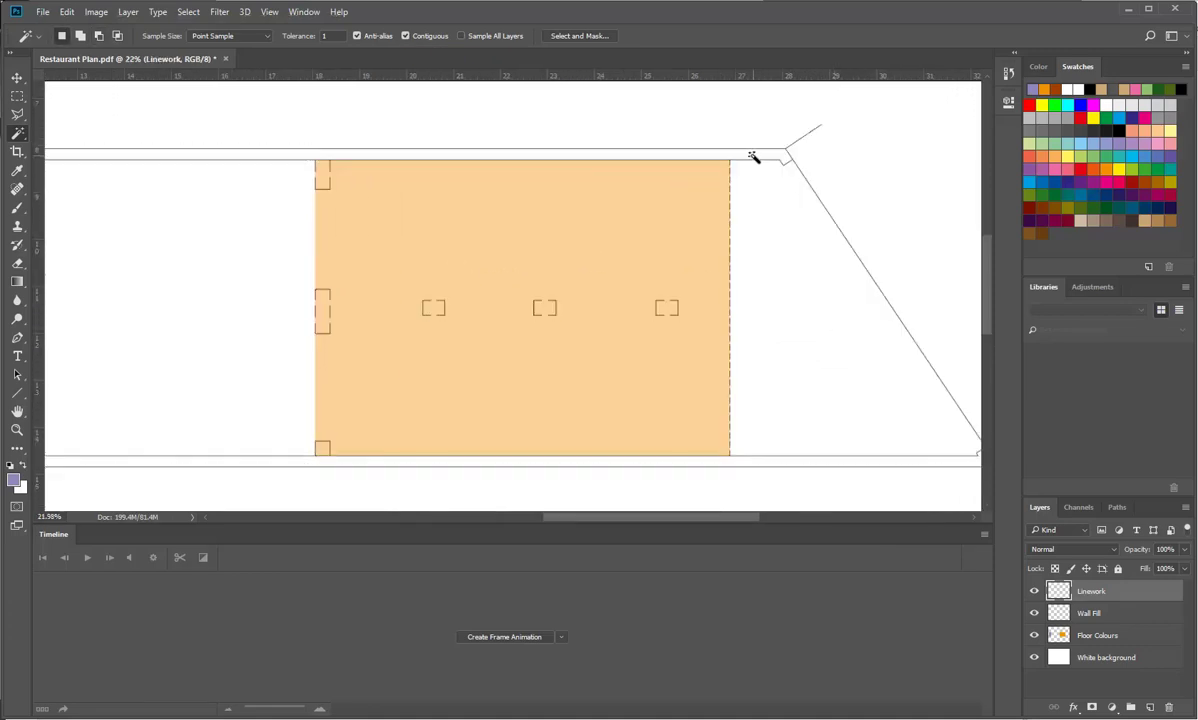
left_click(752, 155)
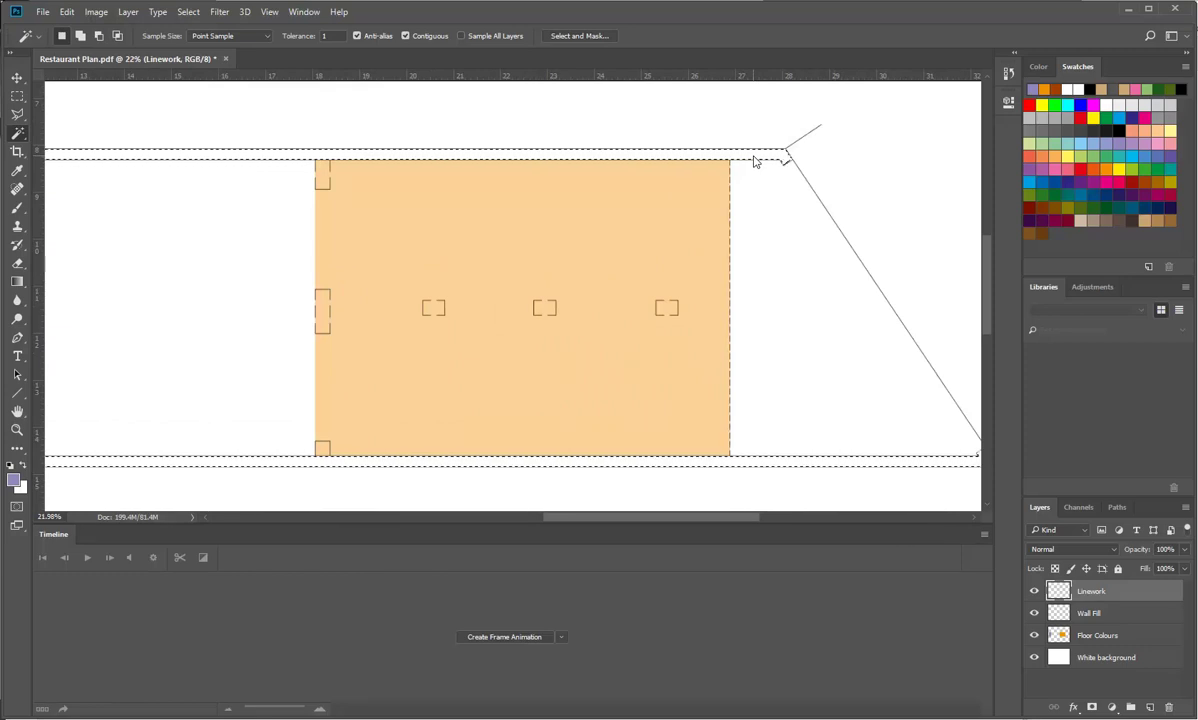
scroll(755, 158, "down", 2)
scroll(755, 158, "down", 1)
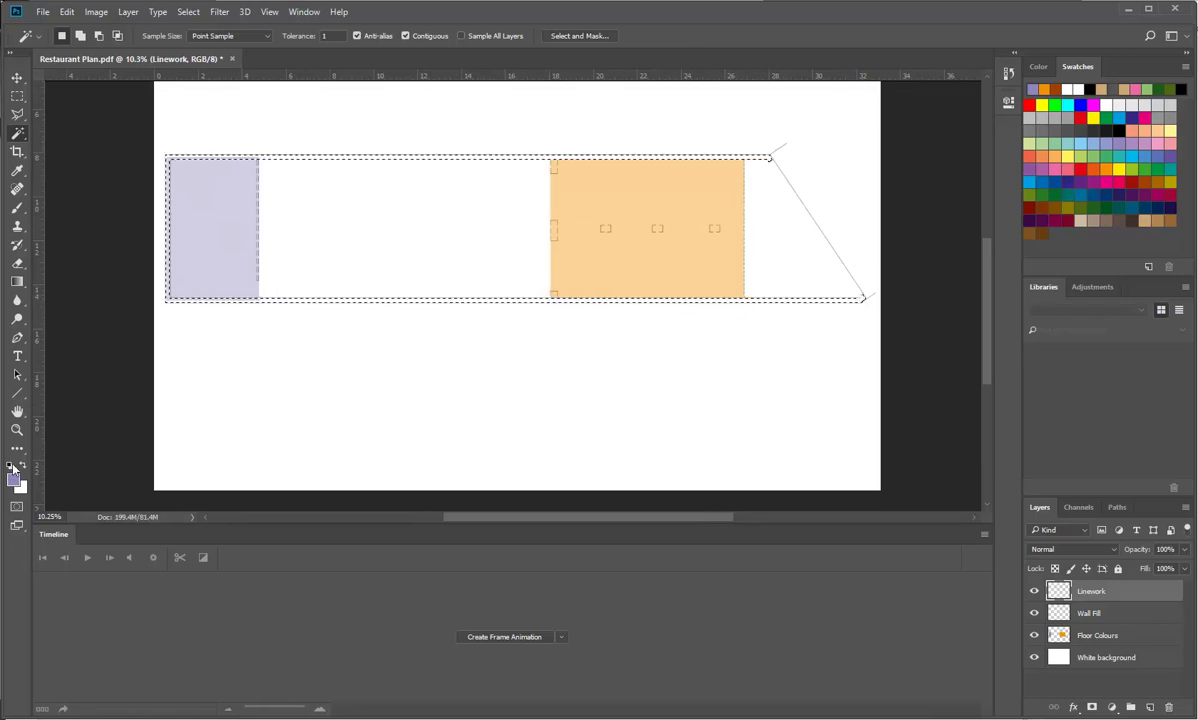
- Reset Photoshop's colours to default black and white for the wall fill
left_click(11, 466)
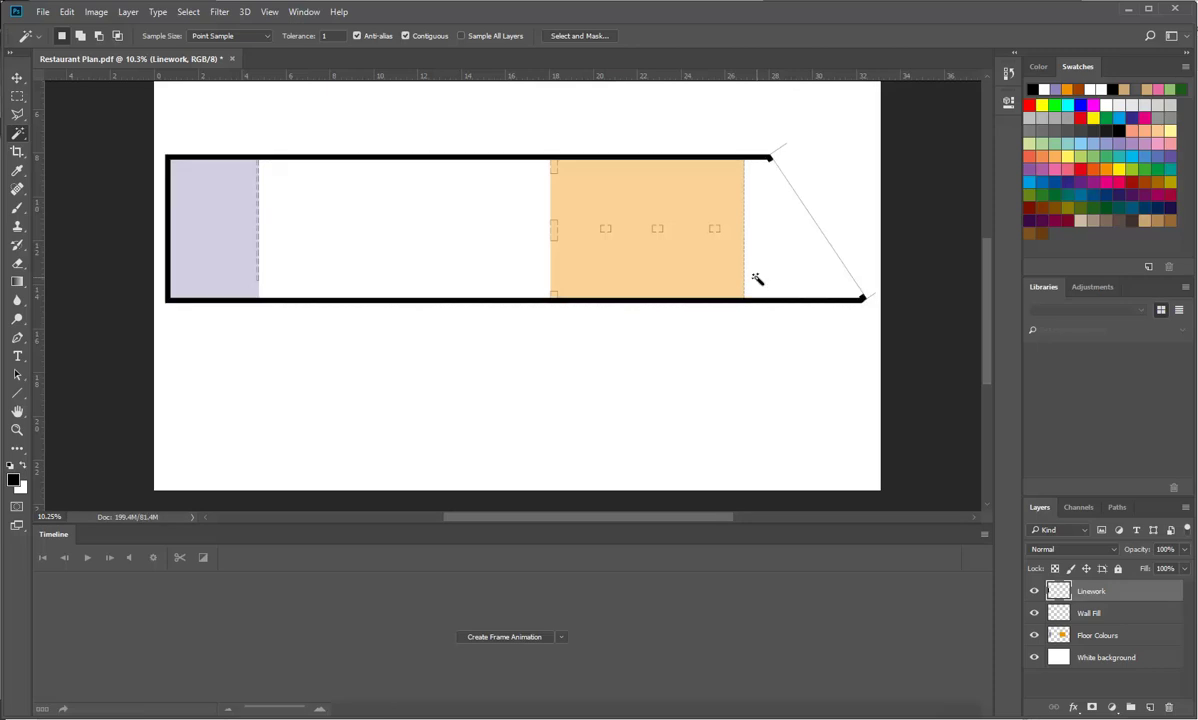
scroll(690, 326, "up", 3)
scroll(688, 328, "down", 1)
scroll(688, 327, "down", 2)
scroll(688, 327, "up", 1)
- Switch to the Shop Setout v3 drawing in AutoCAD
scroll(688, 327, "down", 1)
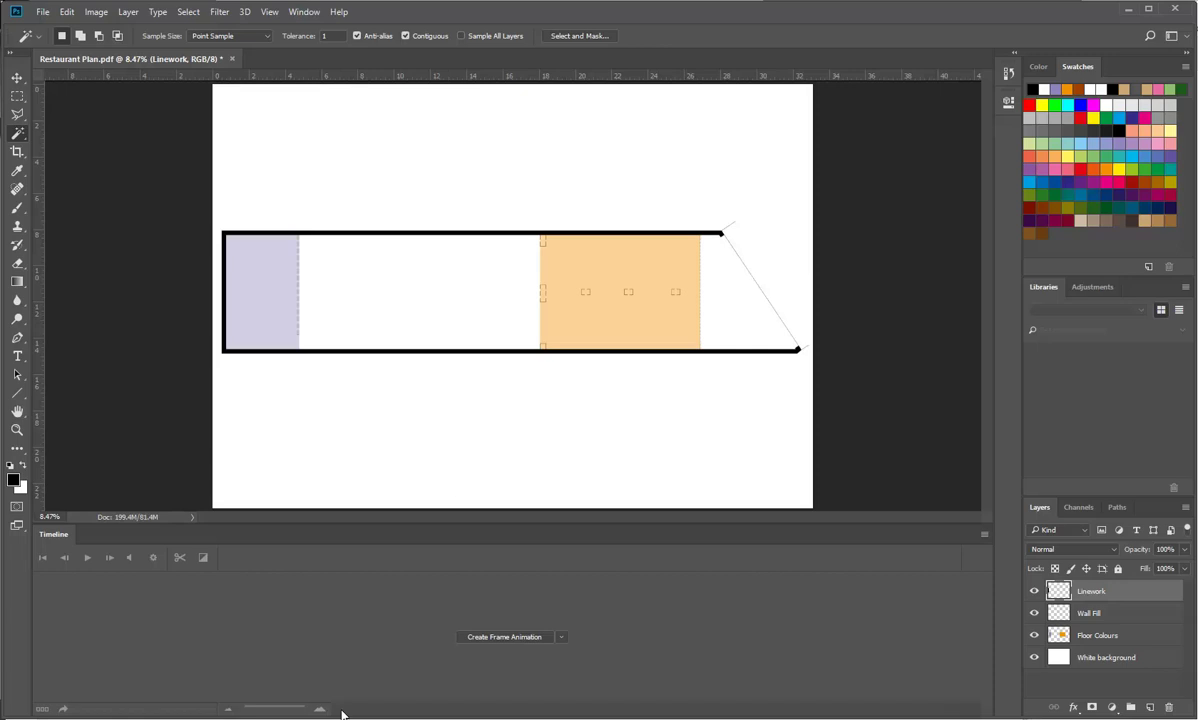
mouse_move(332, 719)
left_click(254, 671)
- Inside the Layout1 viewport, turn off the DEMO and ABOVE layers
double_click(404, 369)
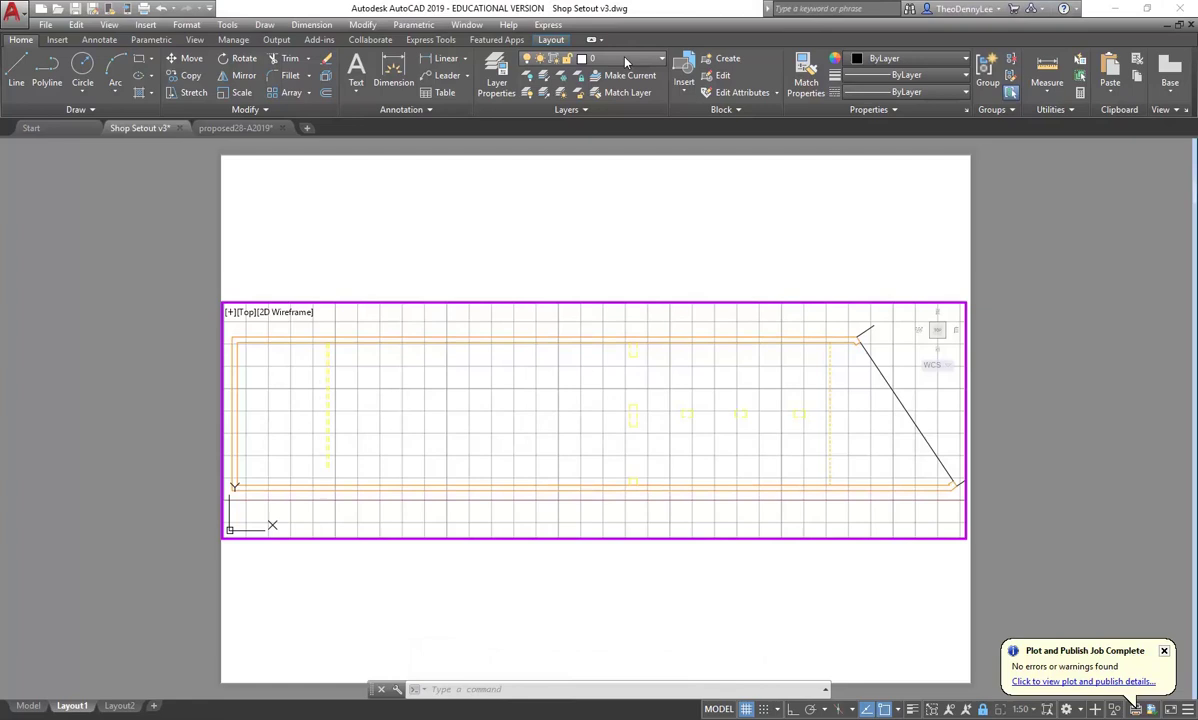
left_click(586, 28)
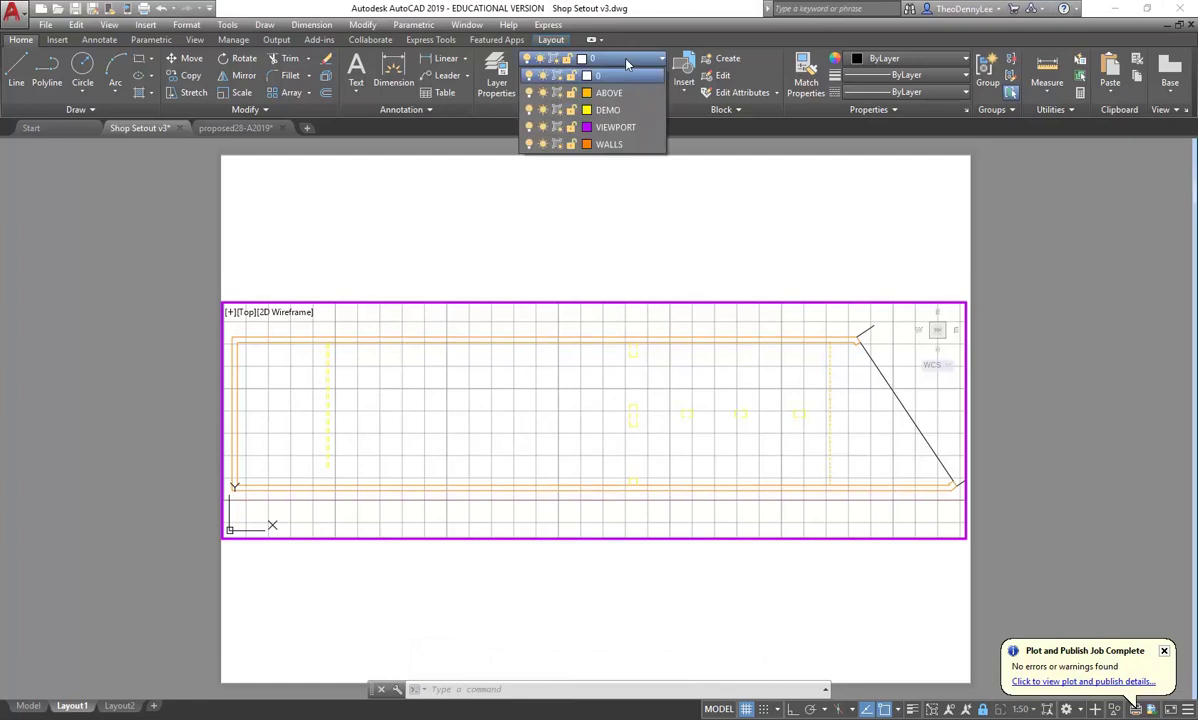
left_click(529, 110)
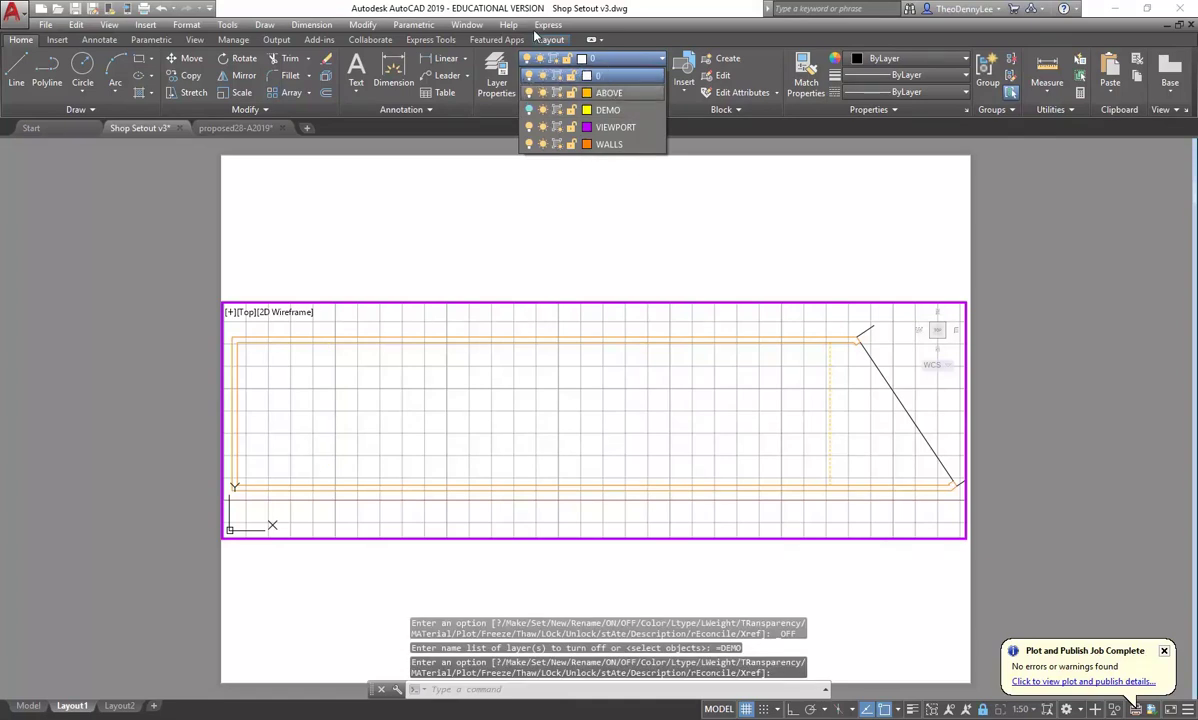
left_click(529, 93)
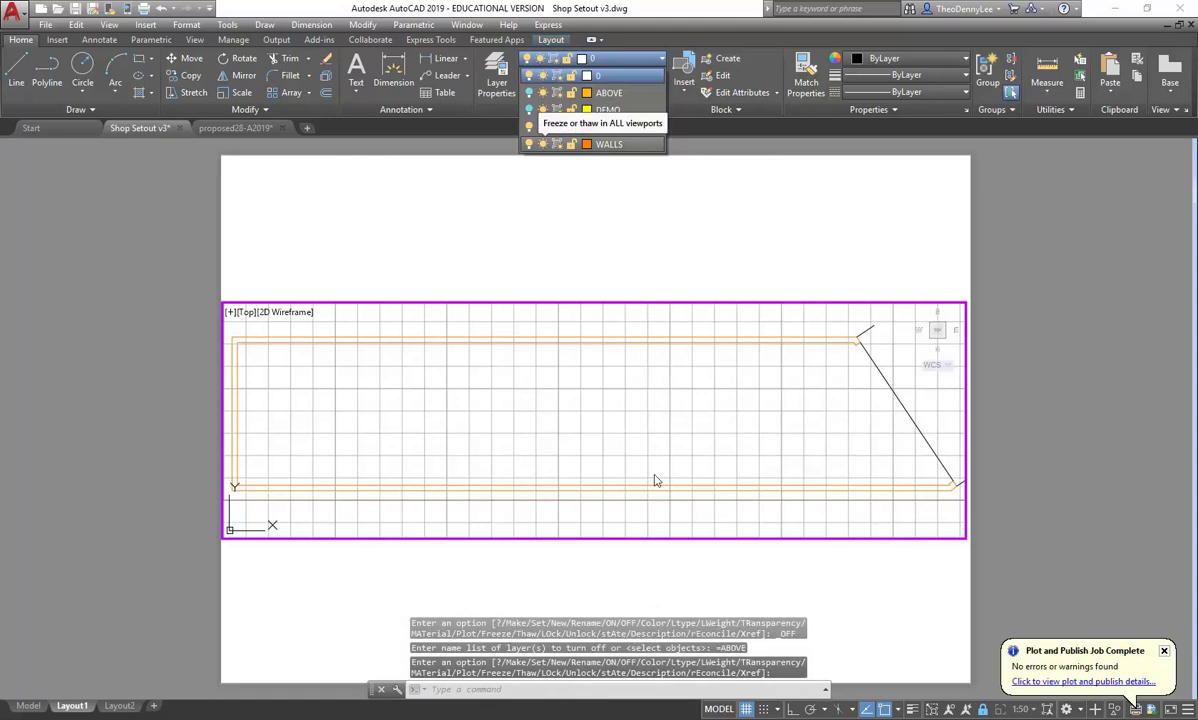
left_click(619, 393)
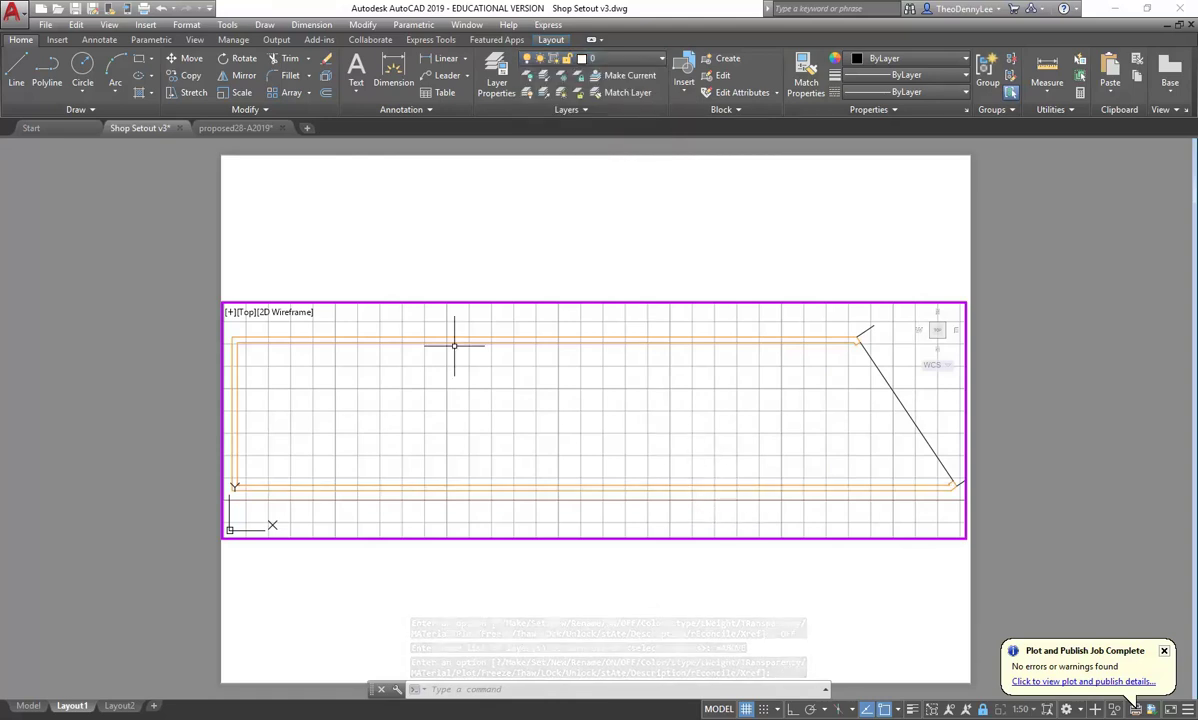
- Check the drawing in Model space, then reactivate the Layout1 viewport
double_click(275, 259)
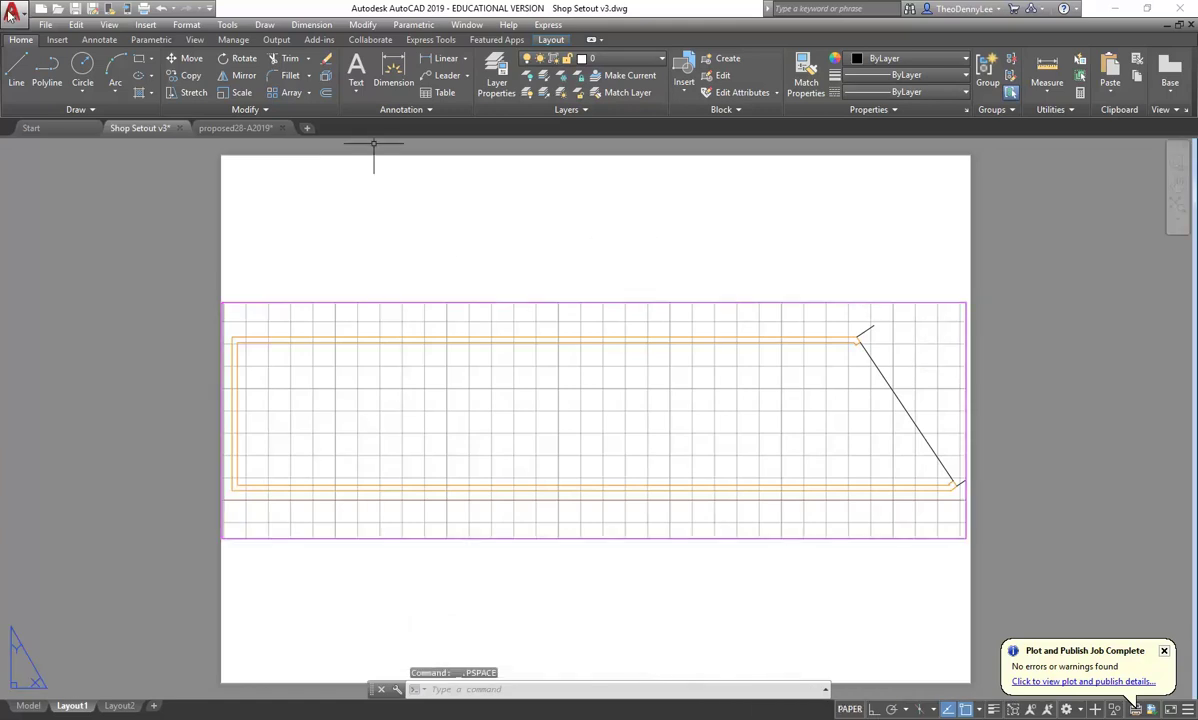
left_click(27, 706)
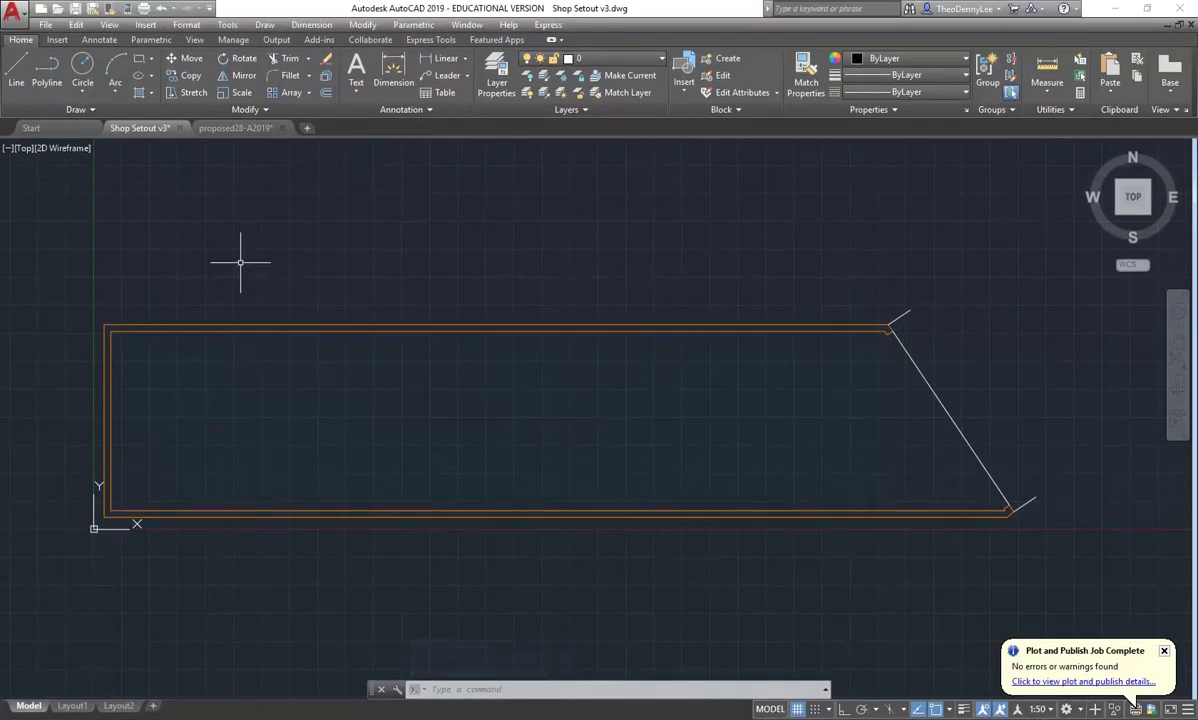
left_click(72, 705)
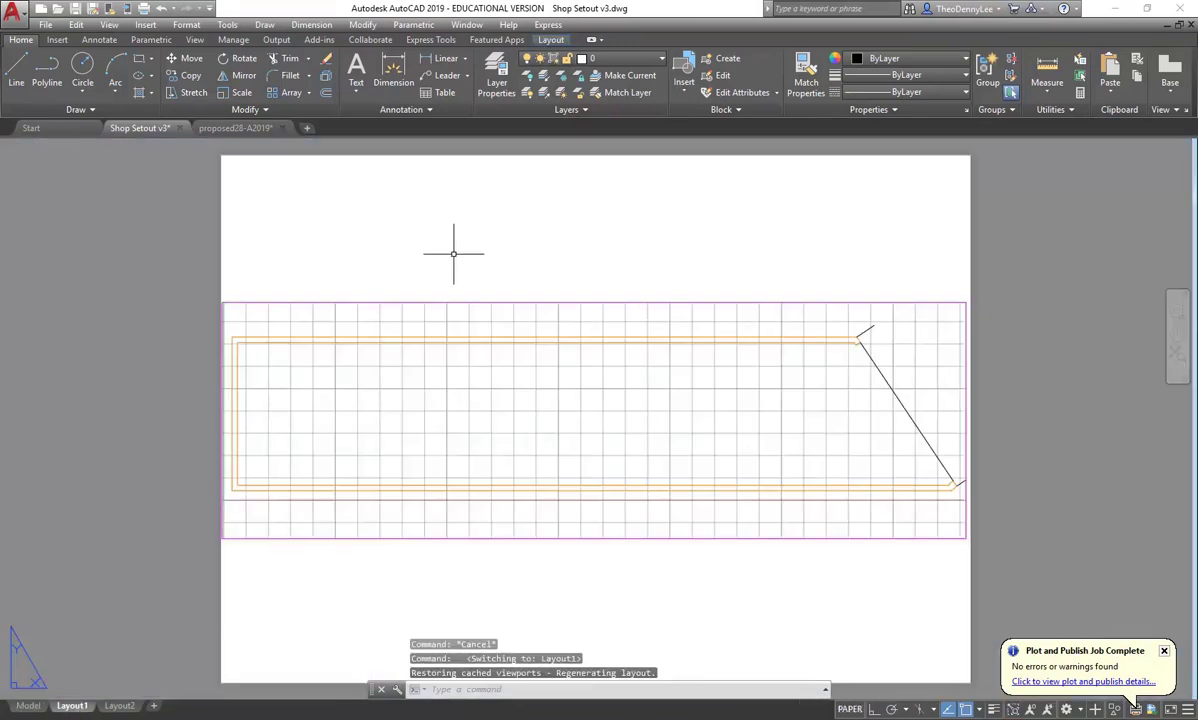
double_click(487, 313)
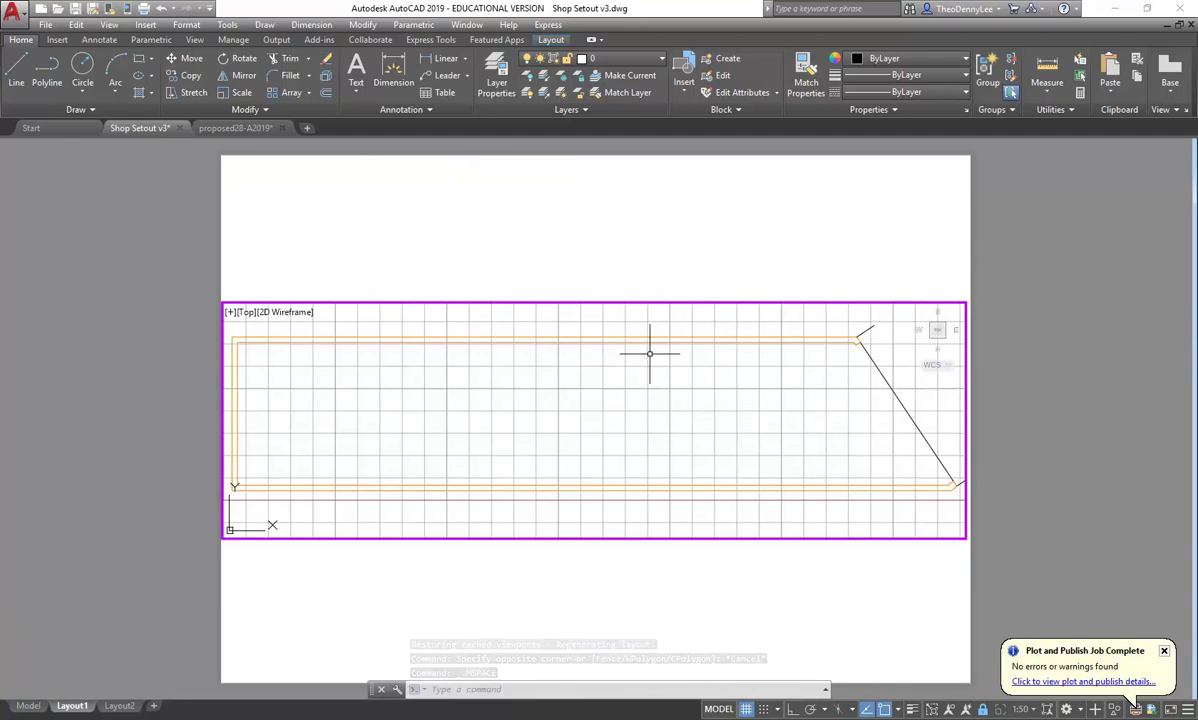
- Open the Insert dialog via More Options and browse for a drawing file
left_click(59, 40)
left_click(22, 40)
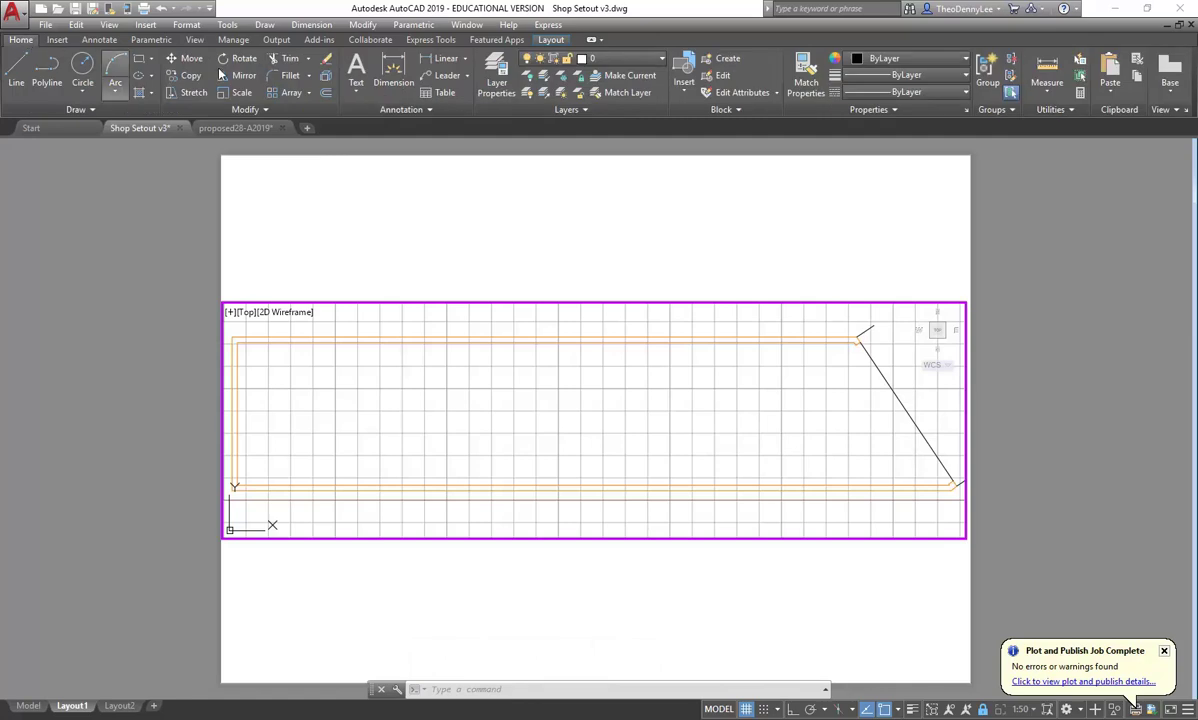
left_click(682, 75)
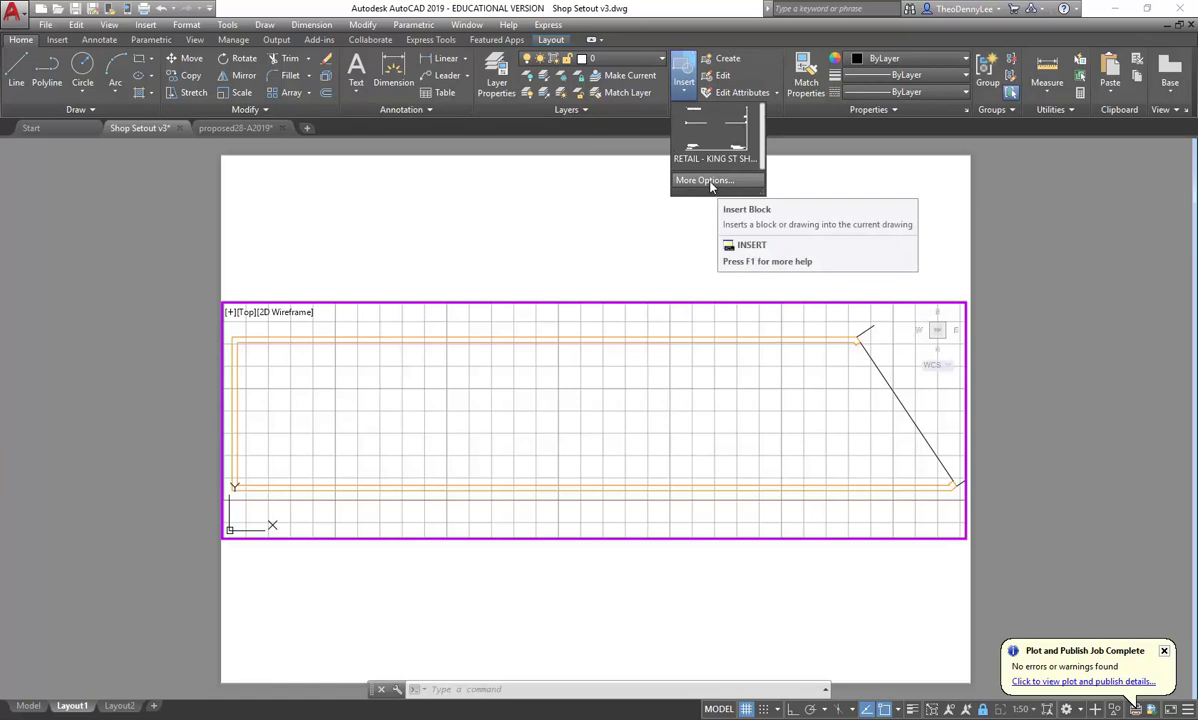
left_click(684, 93)
left_click(684, 93)
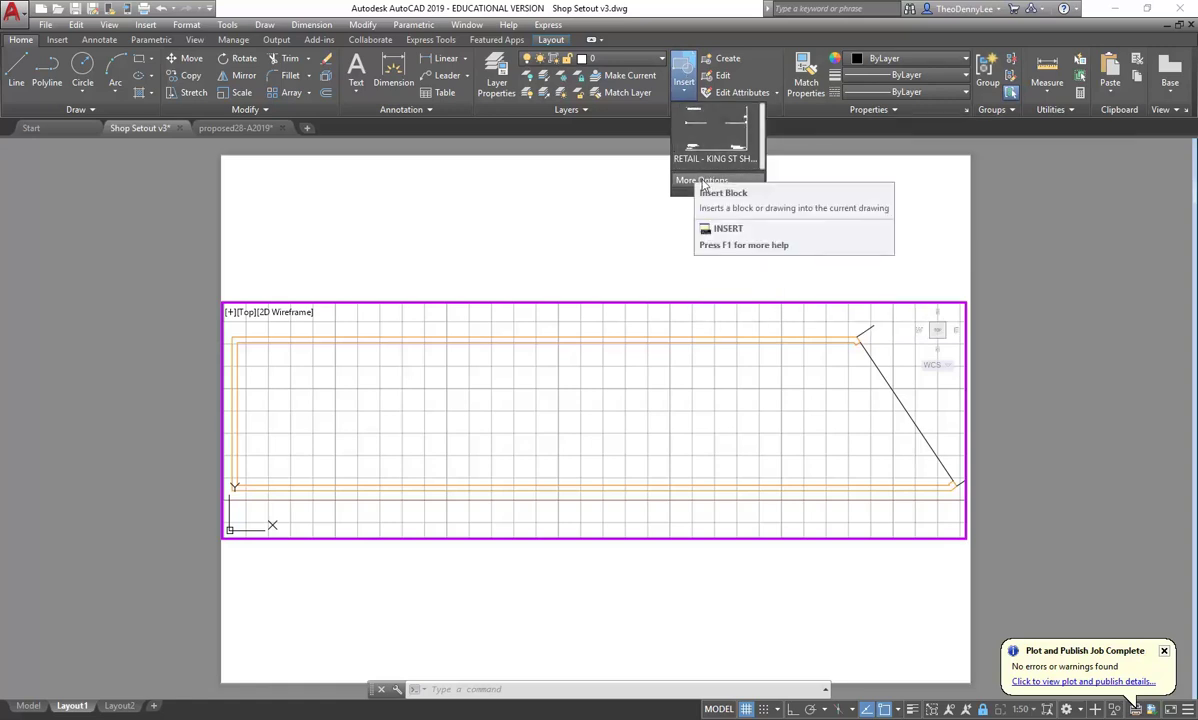
left_click(703, 181)
left_click(703, 272)
left_click(709, 150)
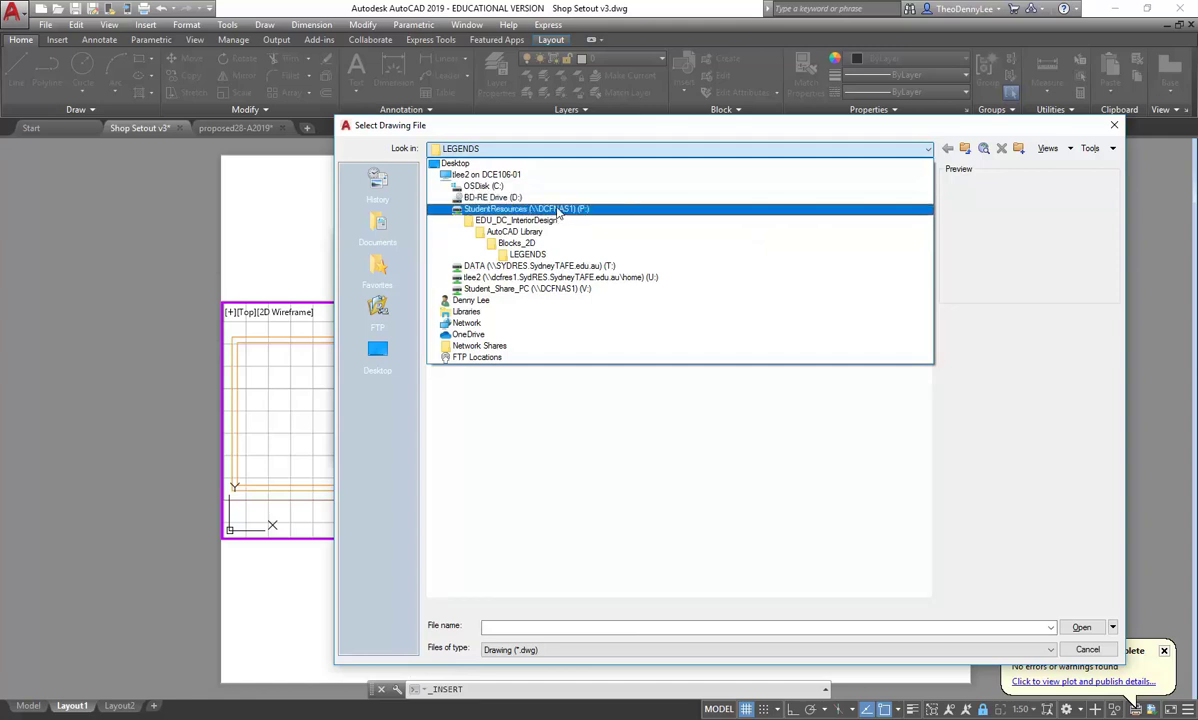
- Browse from the P: drive through EDU_DC_InteriorDesign and AutoCAD Library into Blocks_2D
left_click(531, 210)
double_click(508, 205)
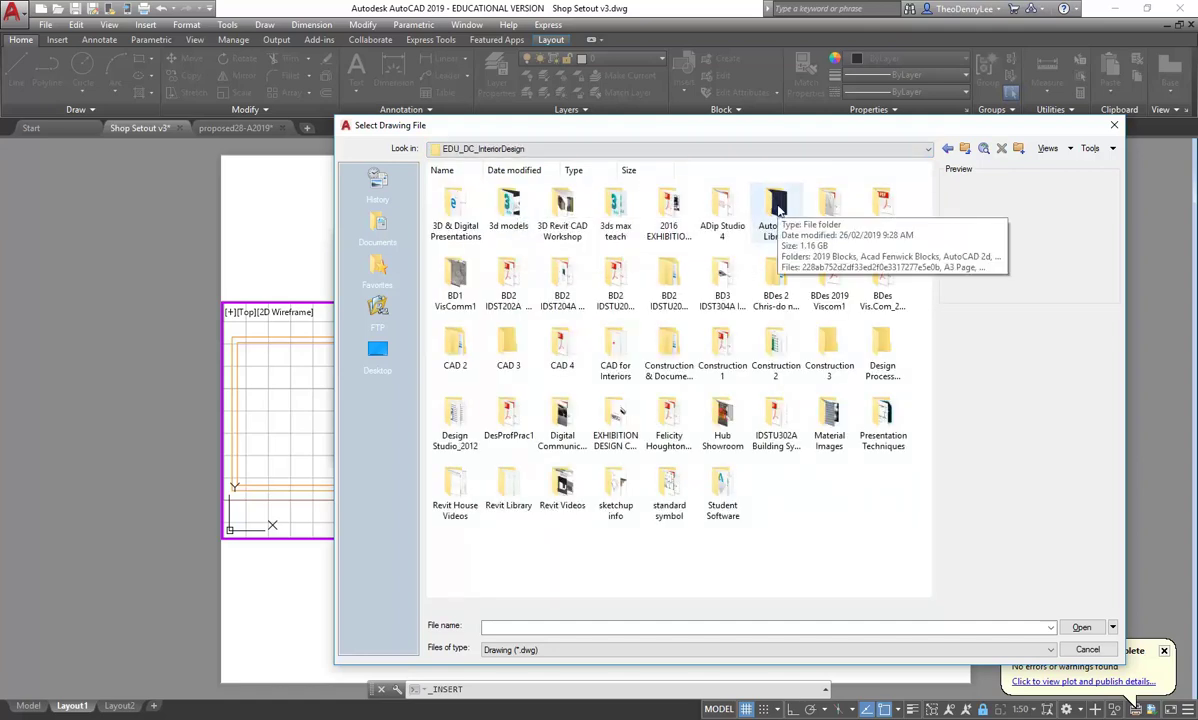
double_click(779, 205)
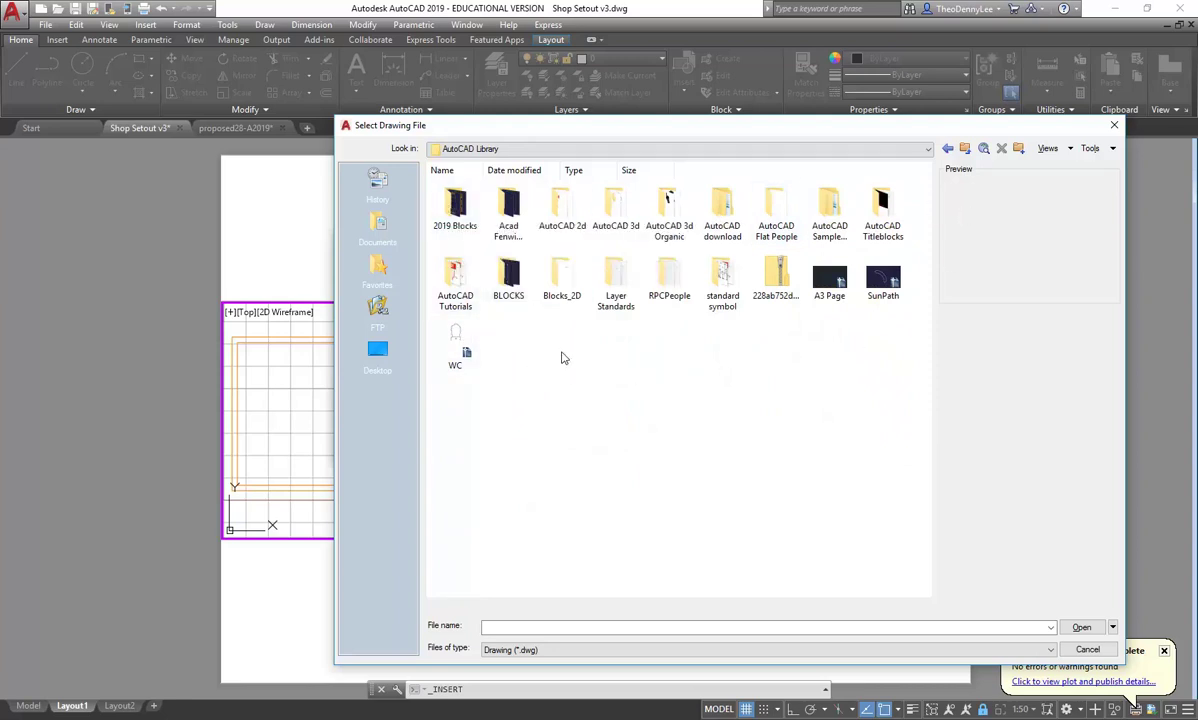
double_click(561, 272)
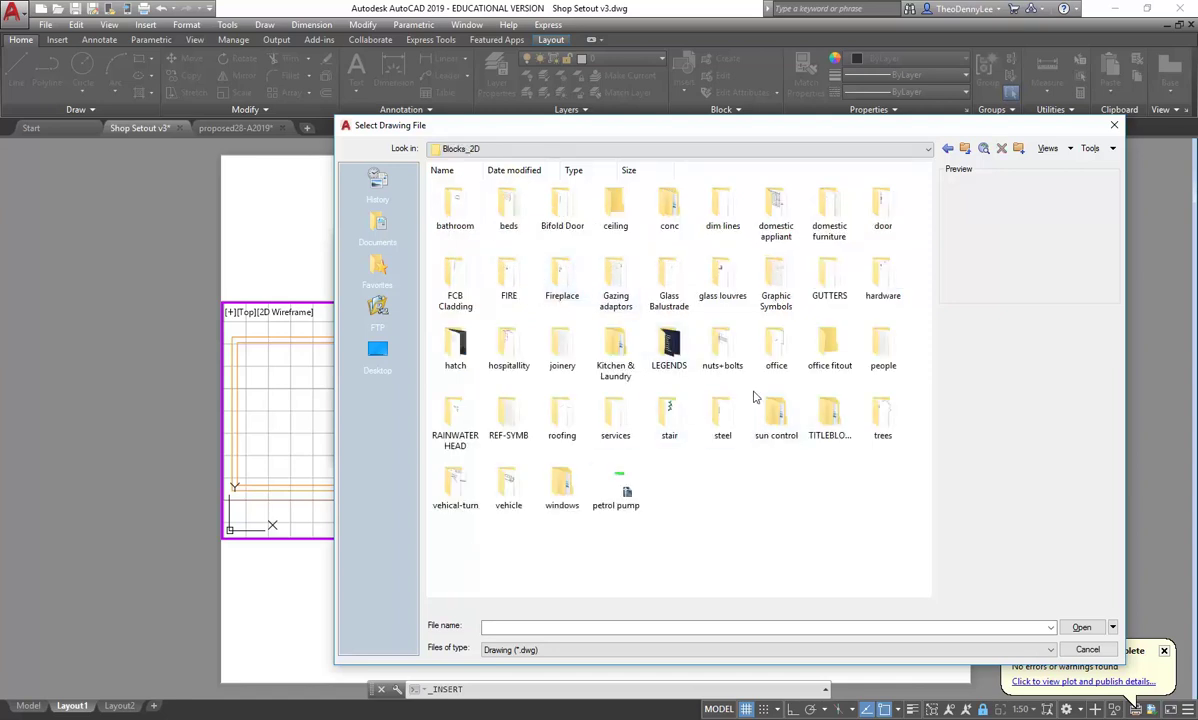
double_click(835, 343)
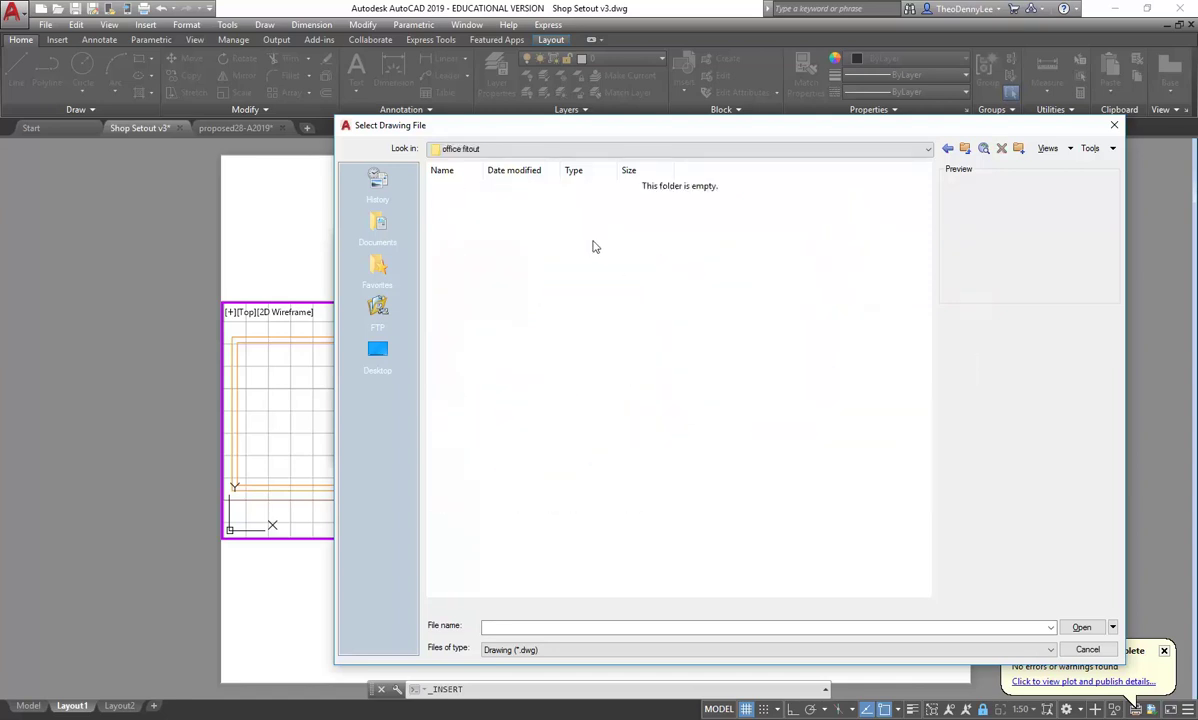
left_click(965, 148)
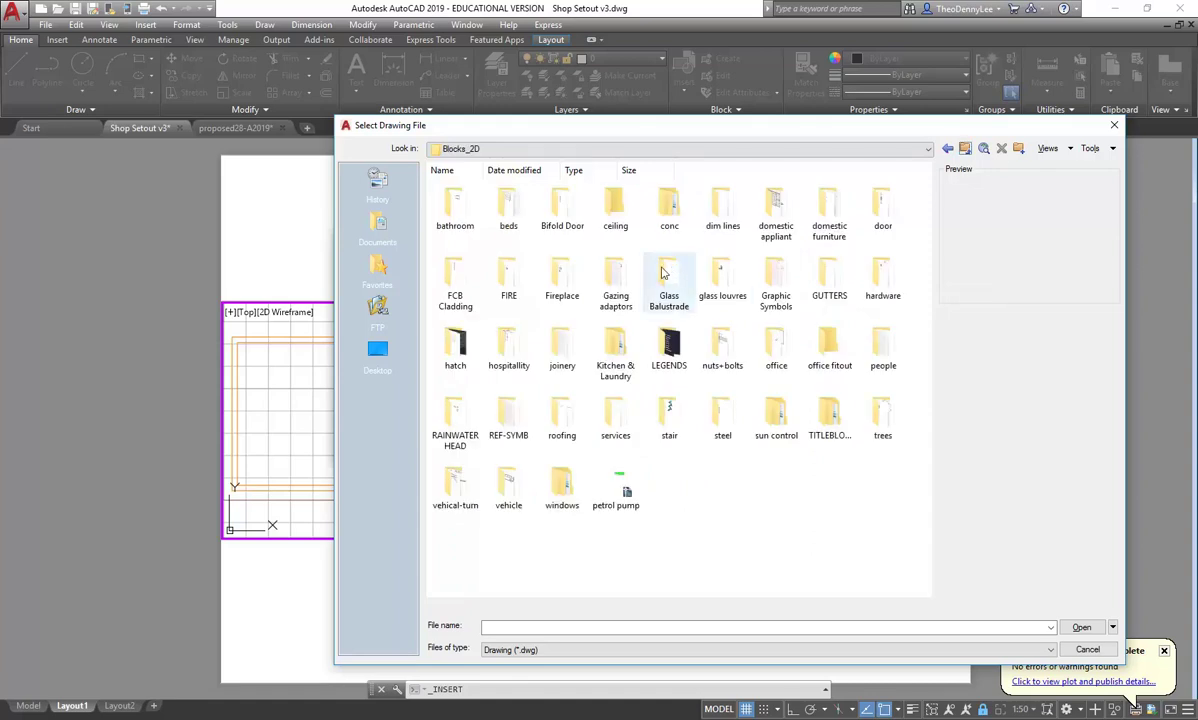
- Look through the bathroom block folders, wc pans and basins
double_click(455, 207)
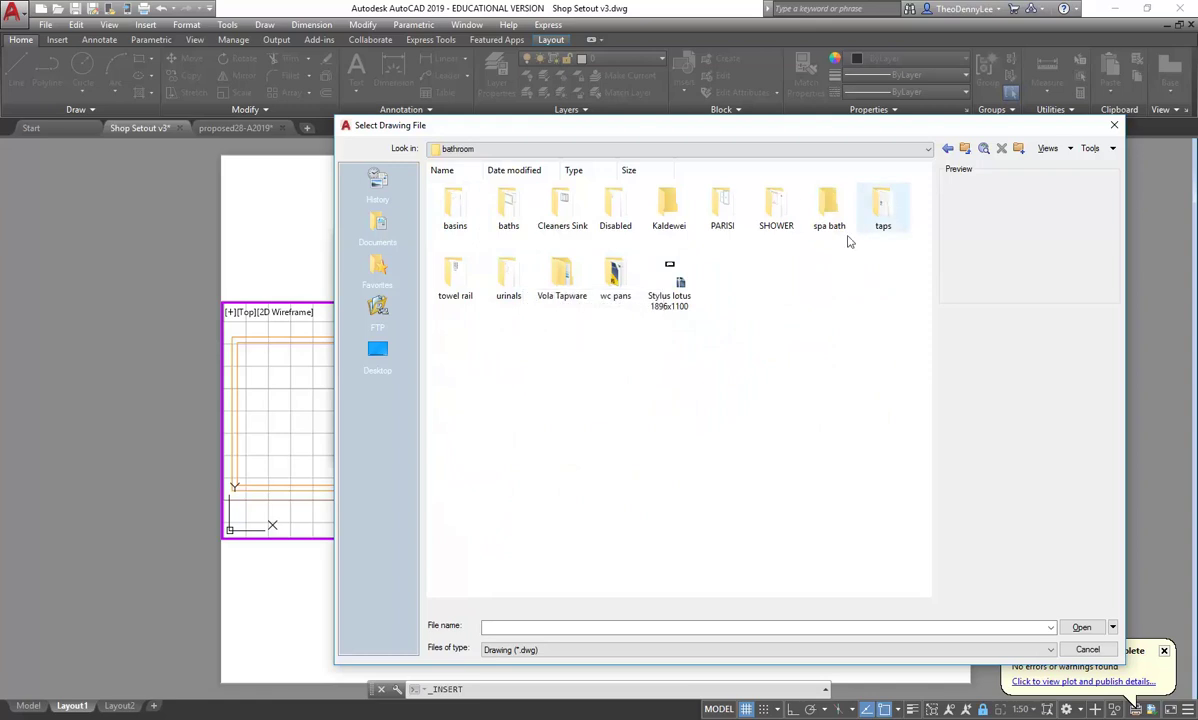
double_click(613, 279)
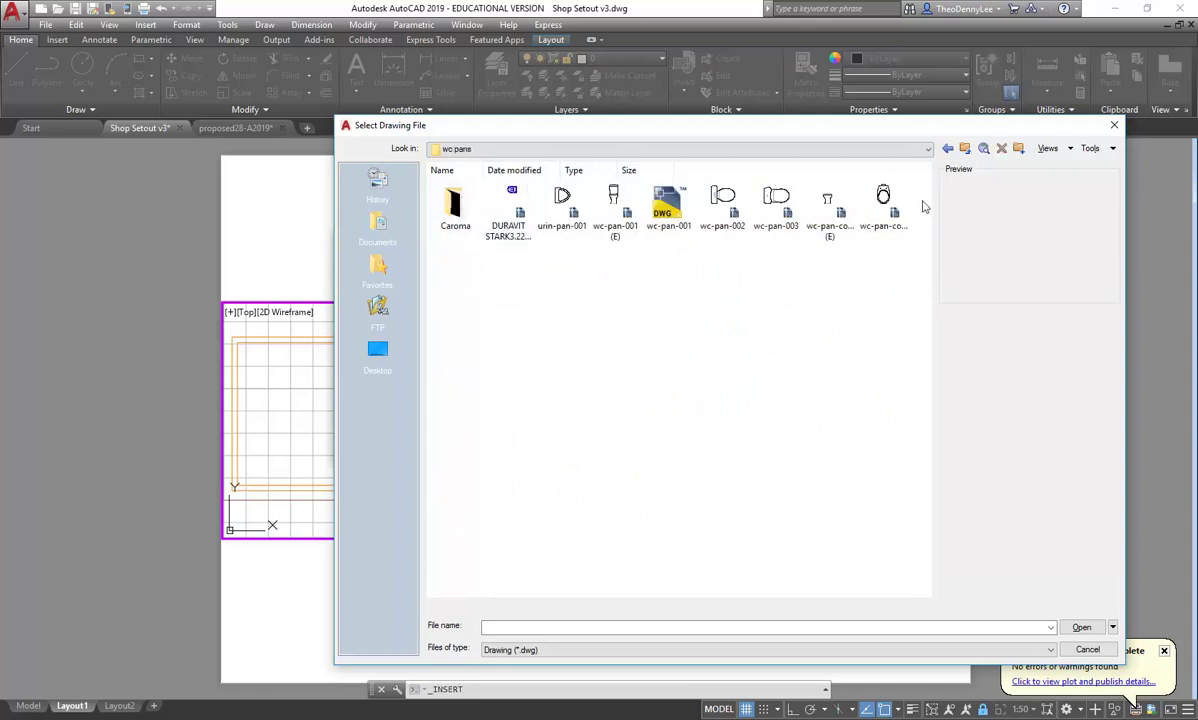
left_click(964, 150)
double_click(458, 205)
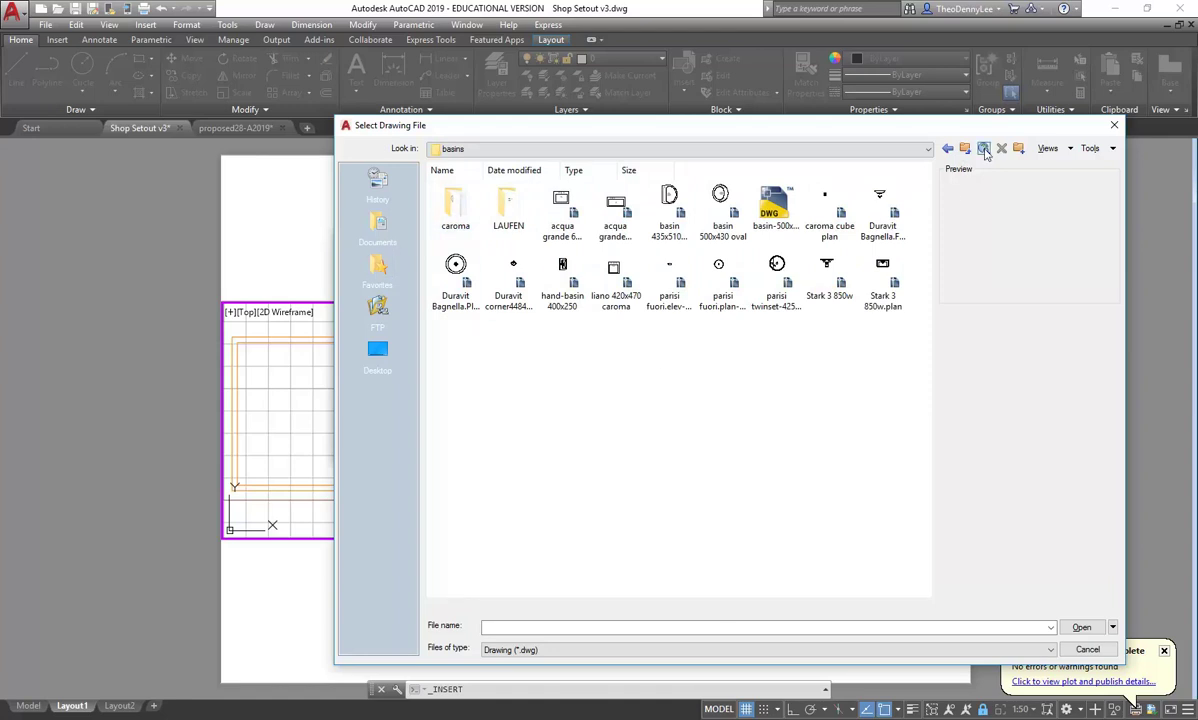
left_click(965, 150)
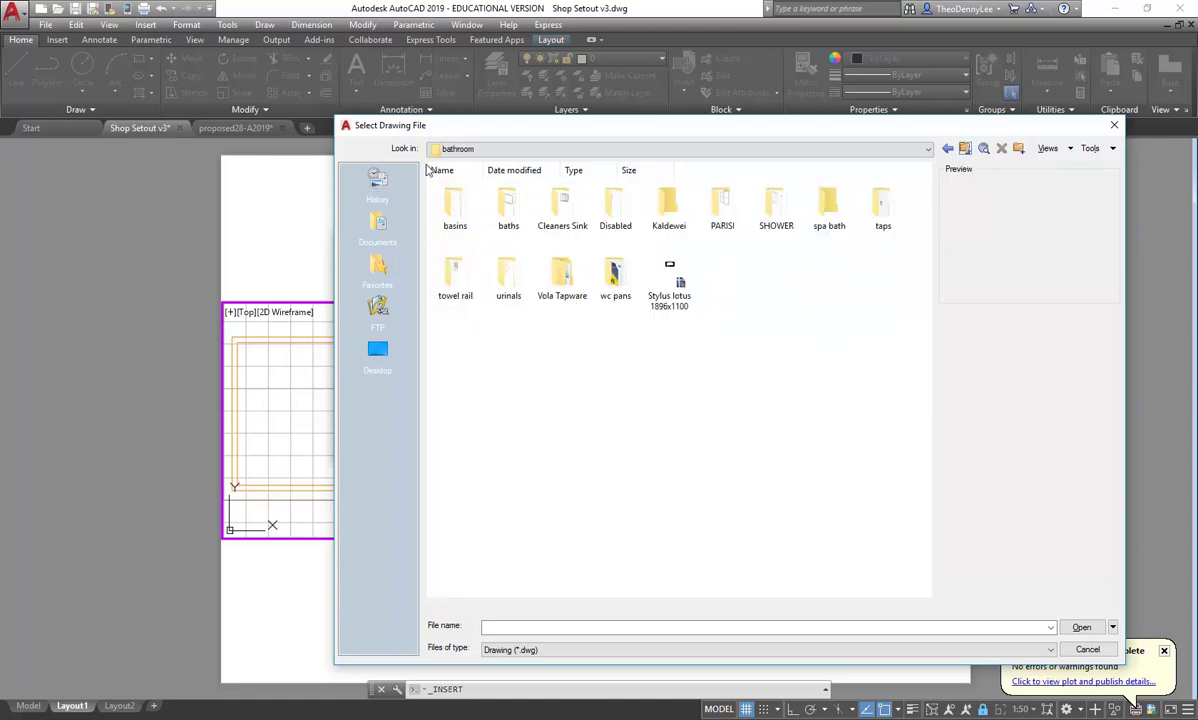
double_click(455, 205)
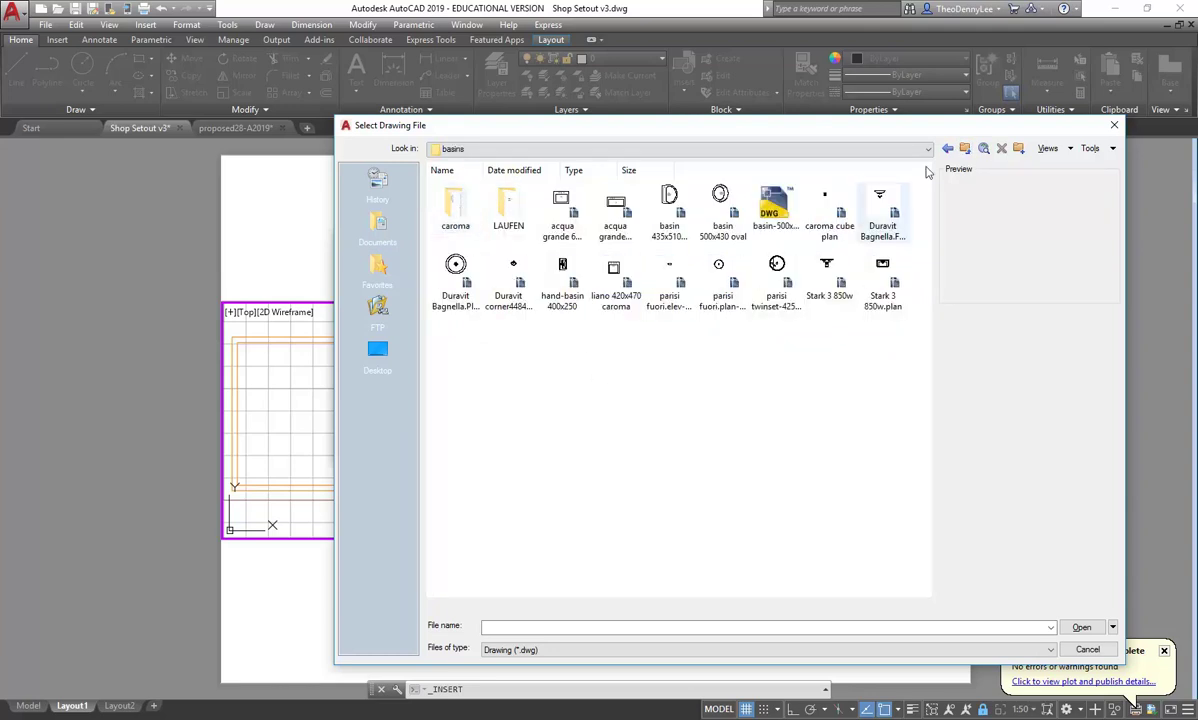
left_click(966, 149)
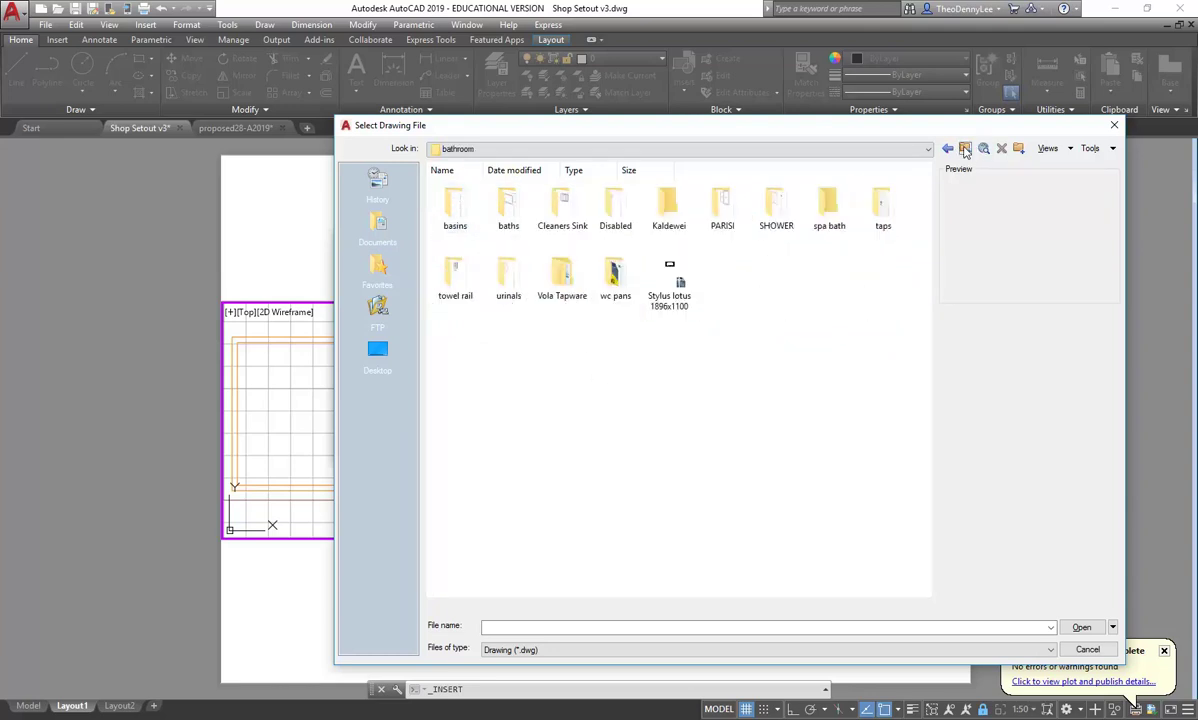
left_click(966, 149)
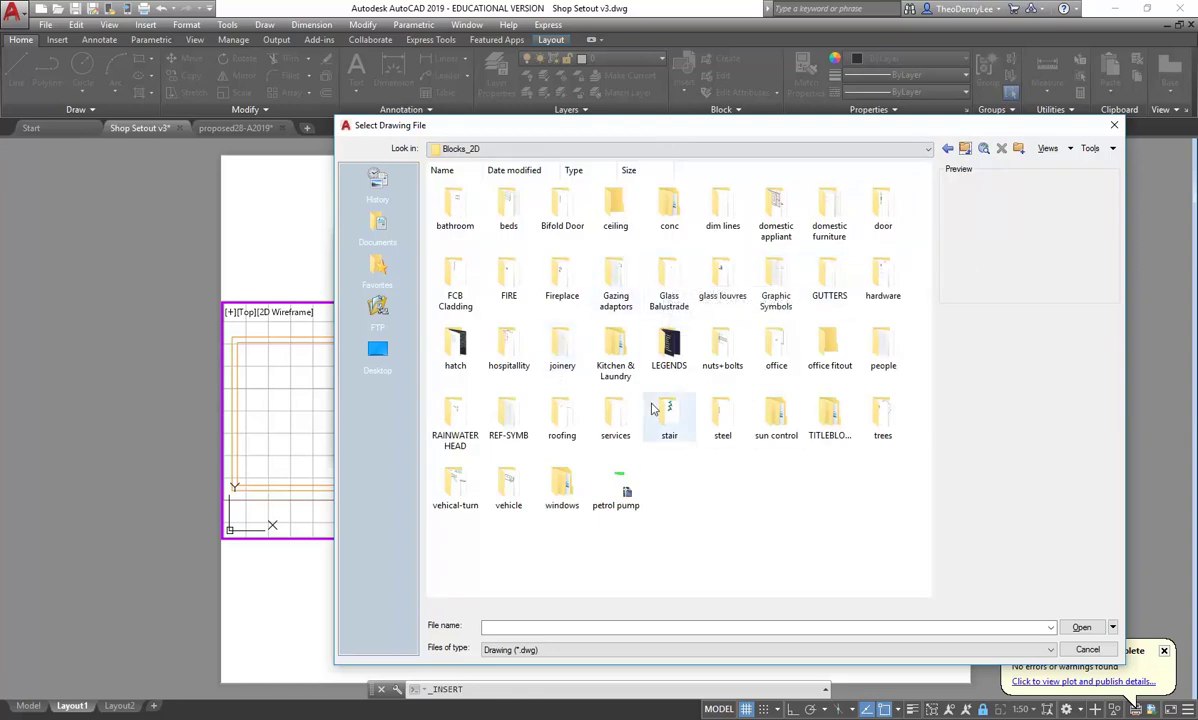
- Check Kitchen & Laundry > sinks, then go back up to AutoCAD Library
double_click(614, 350)
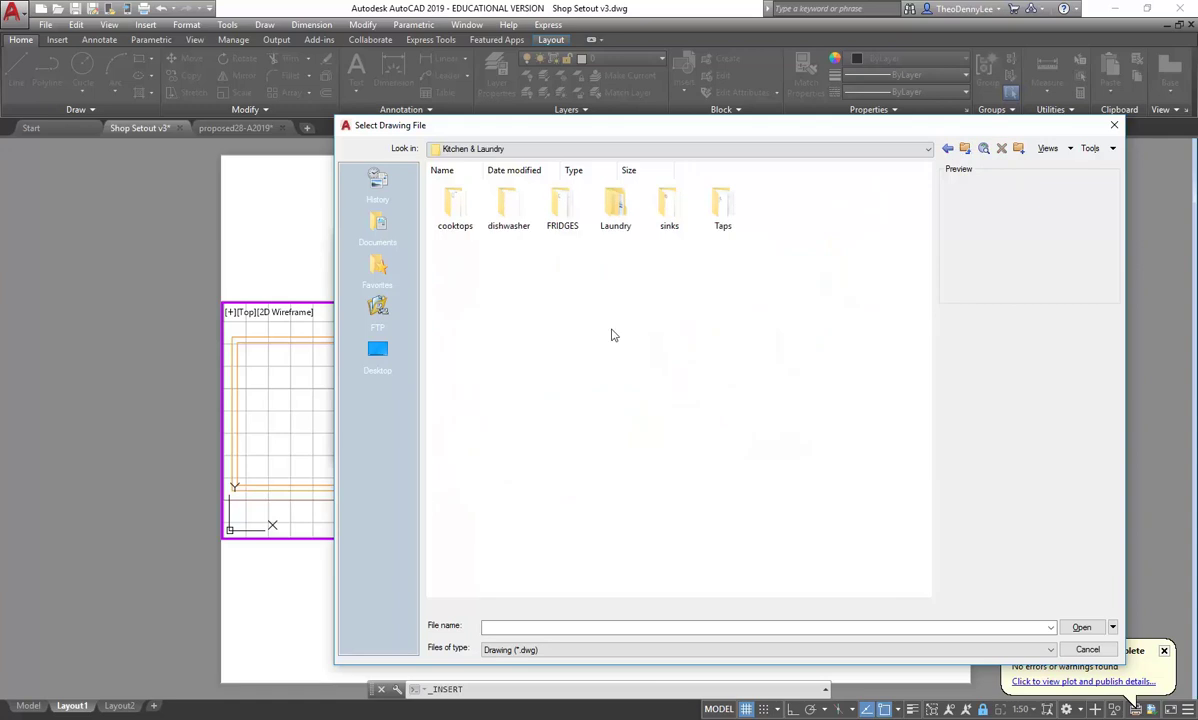
double_click(671, 220)
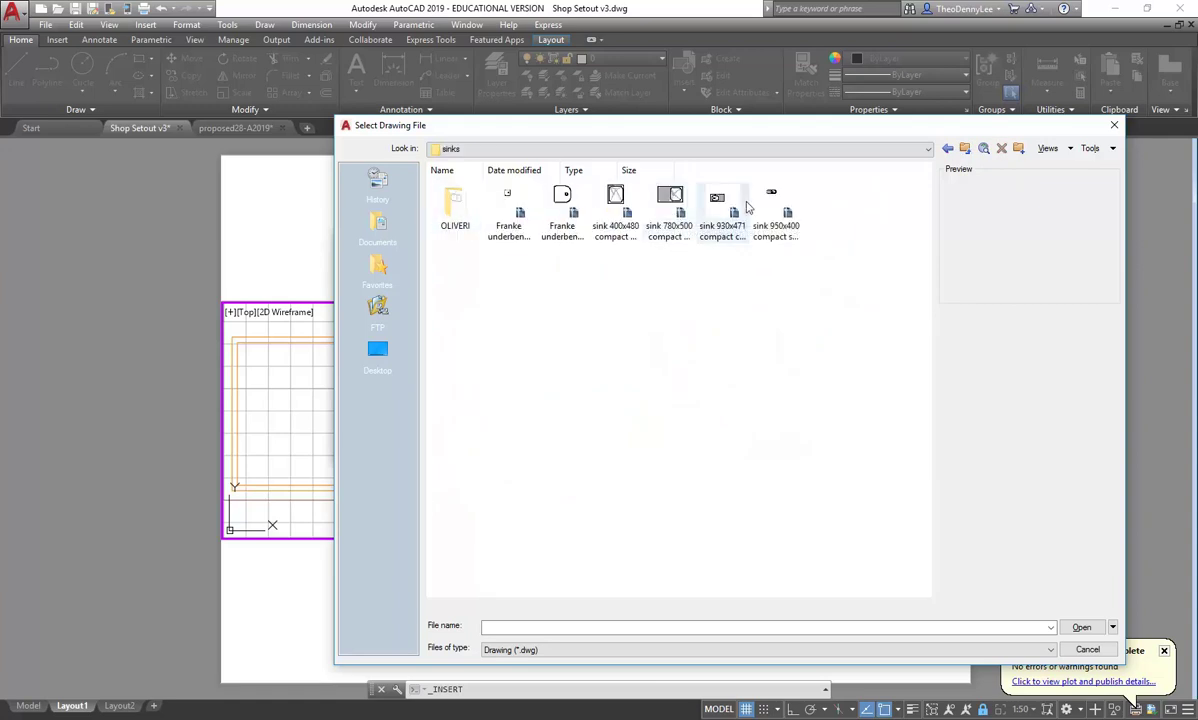
left_click(966, 148)
left_click(966, 148)
left_click(966, 148)
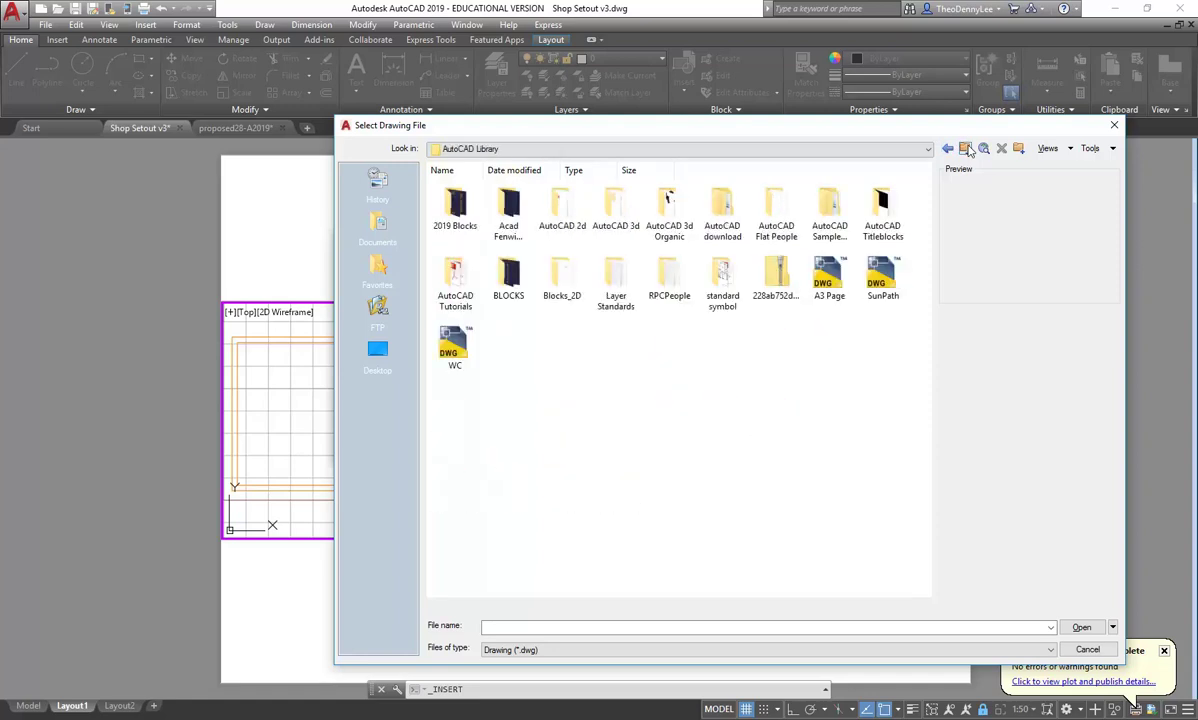
left_click(563, 208)
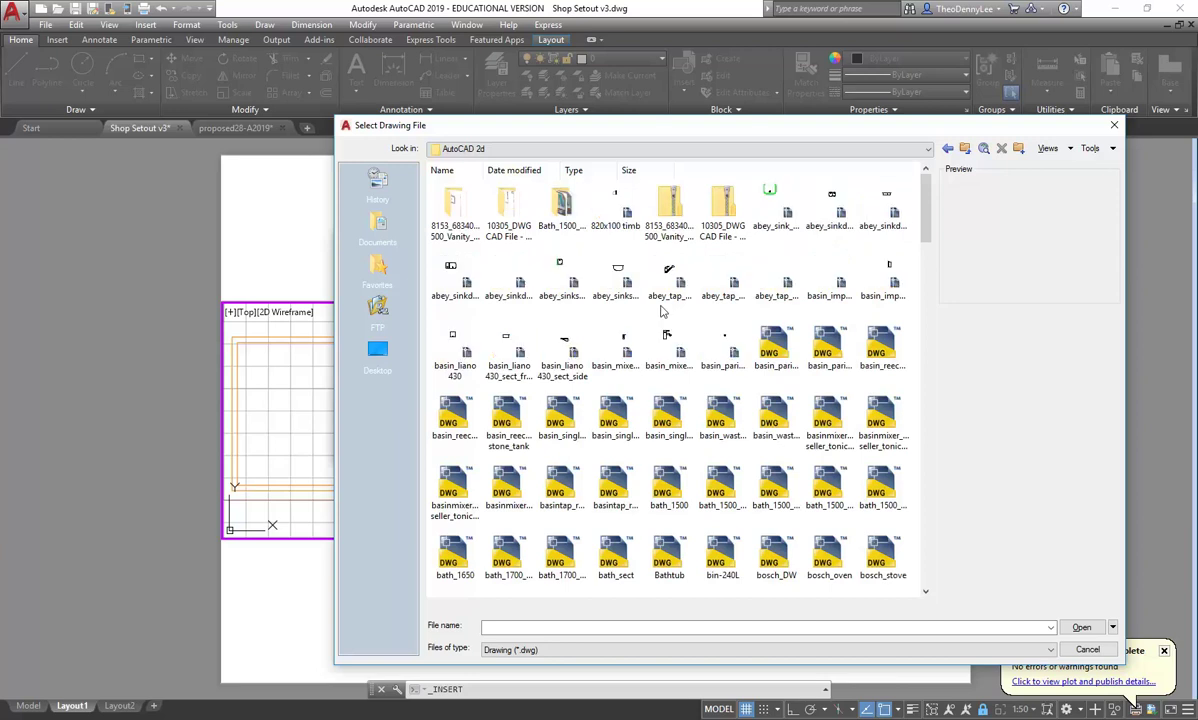
scroll(661, 312, "down", 3)
scroll(661, 312, "down", 6)
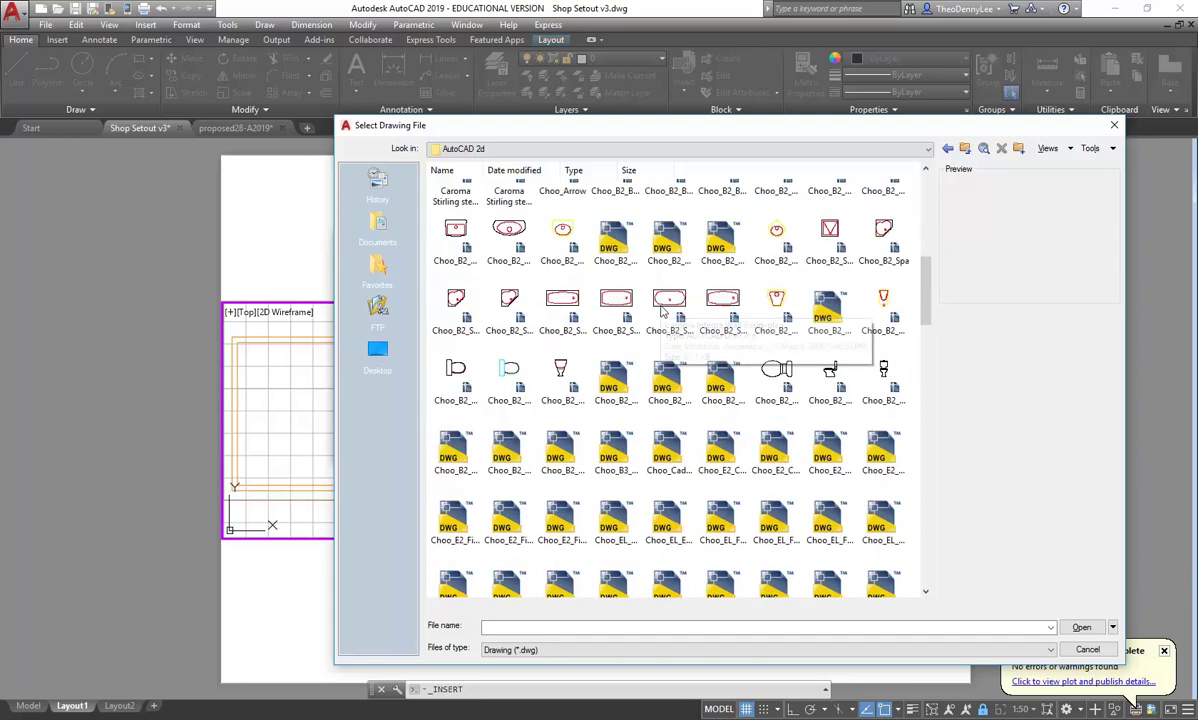
scroll(661, 312, "down", 3)
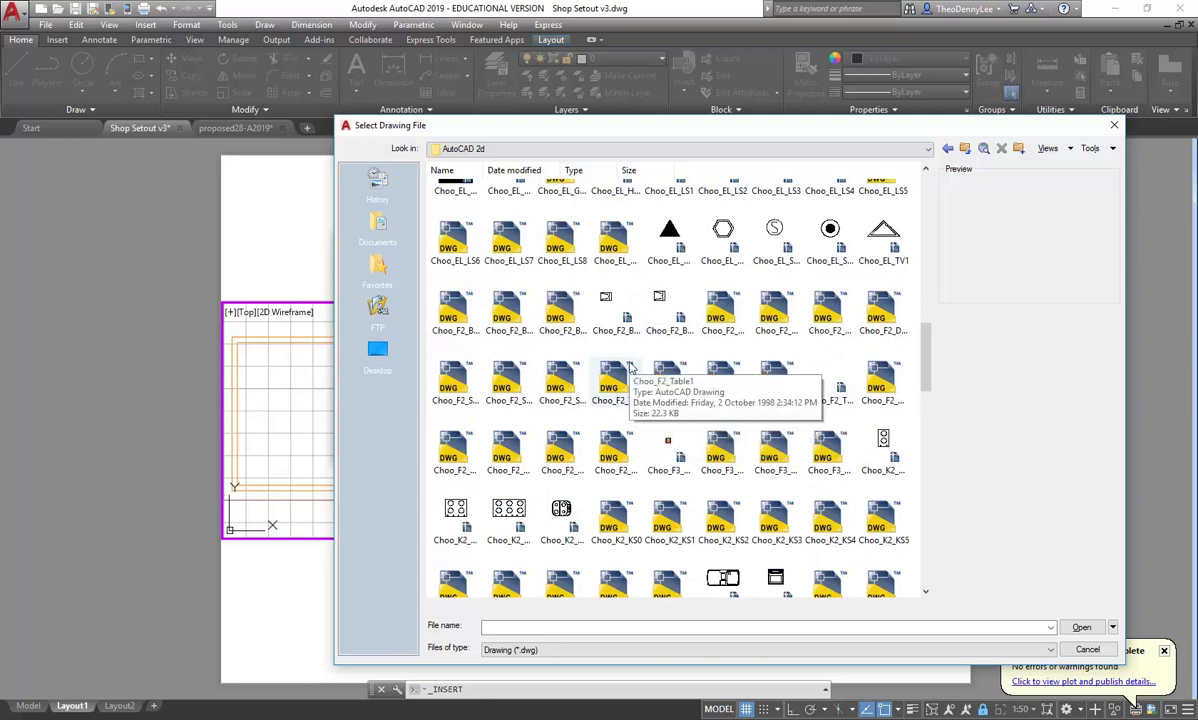
scroll(630, 369, "down", 3)
scroll(630, 369, "down", 3)
scroll(630, 369, "down", 5)
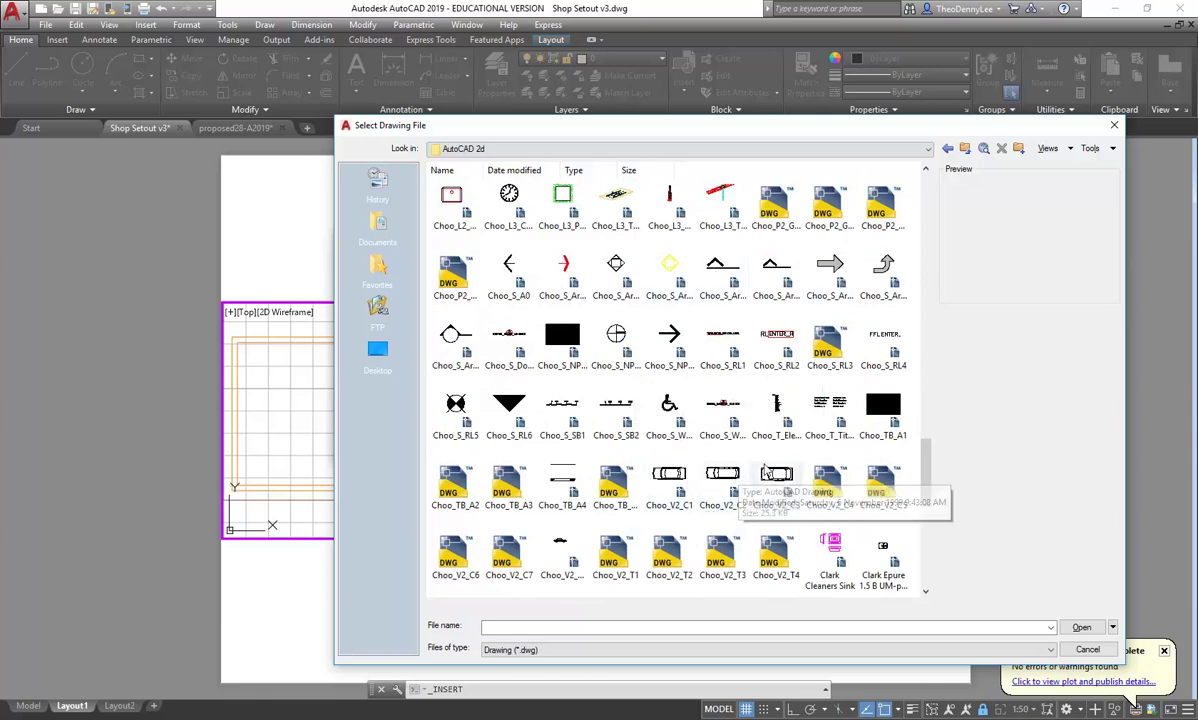
left_click(965, 154)
left_click(927, 150)
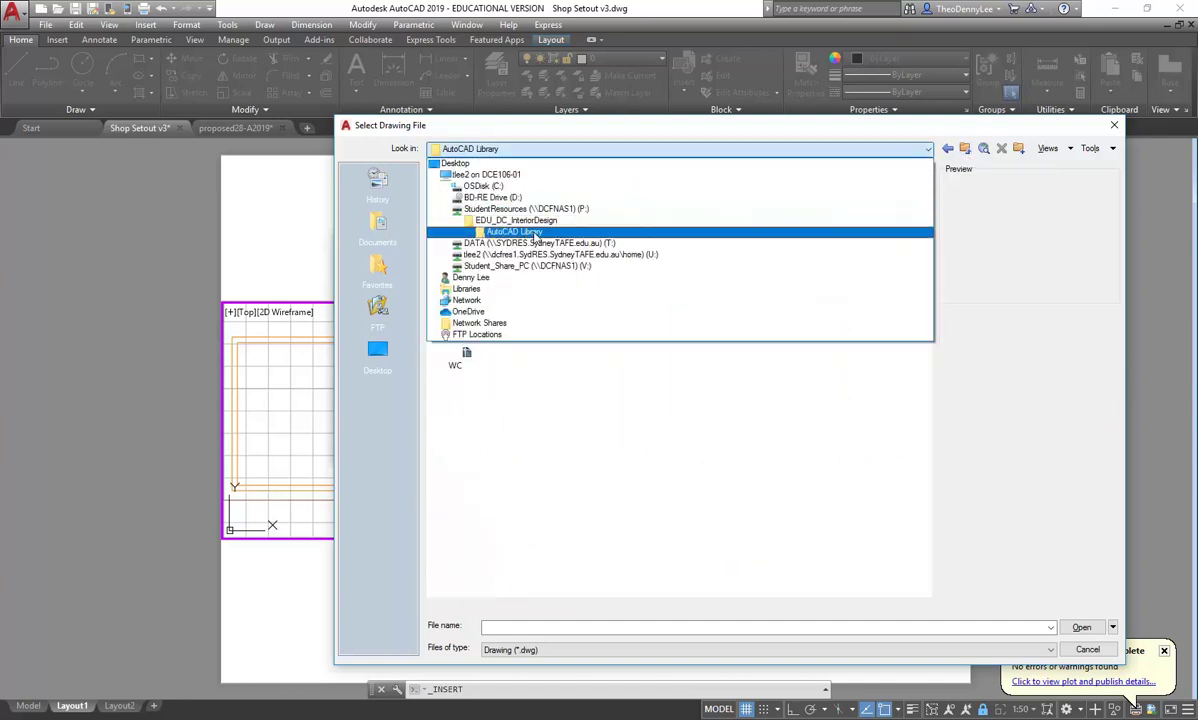
- From AutoCAD Library > 2019 Blocks, preview the tables and insert table-4s-2d
left_click(520, 232)
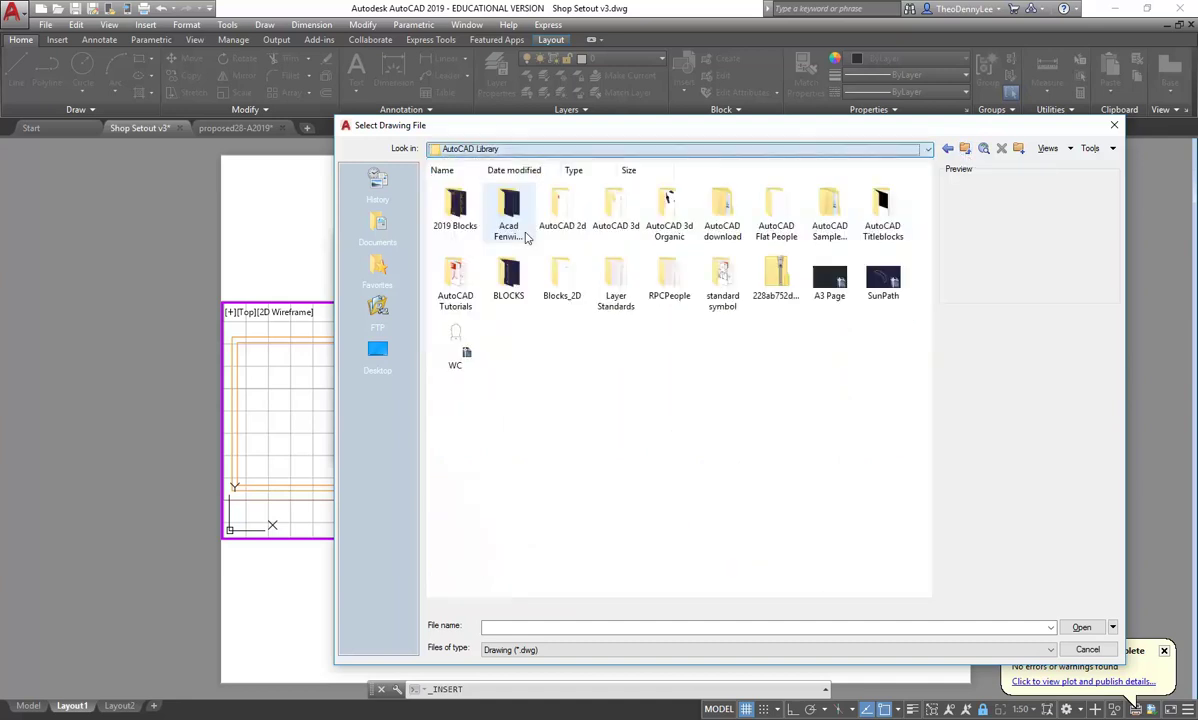
double_click(457, 204)
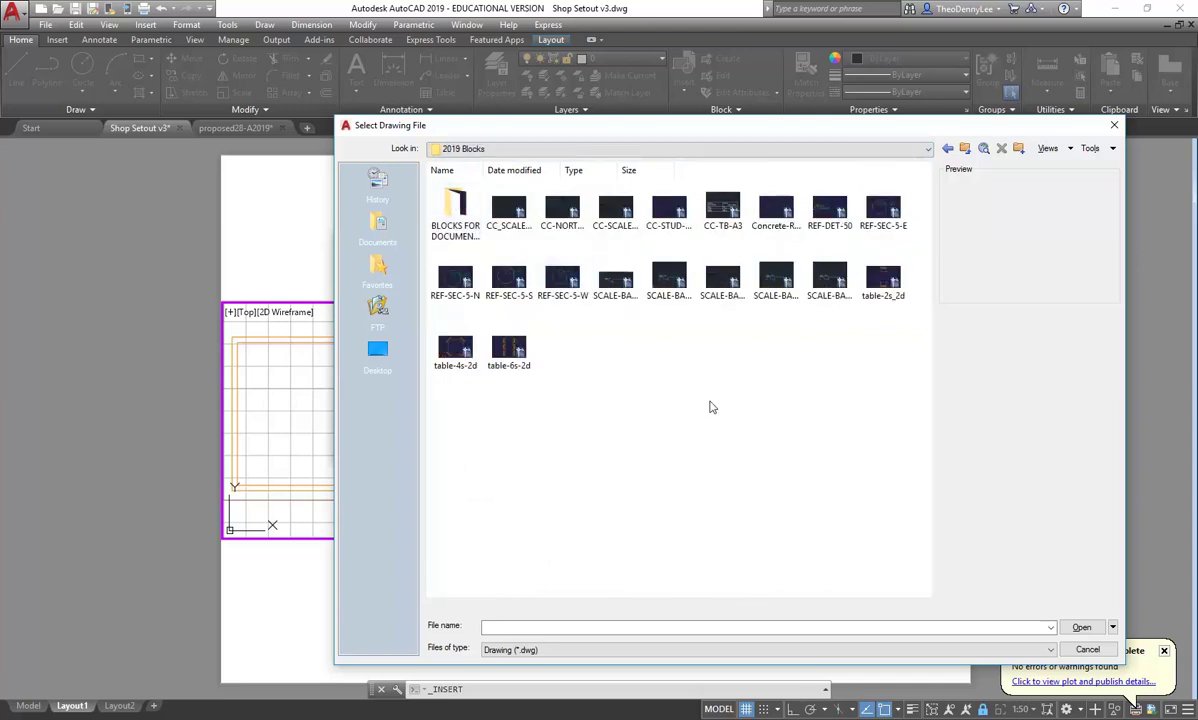
left_click(882, 288)
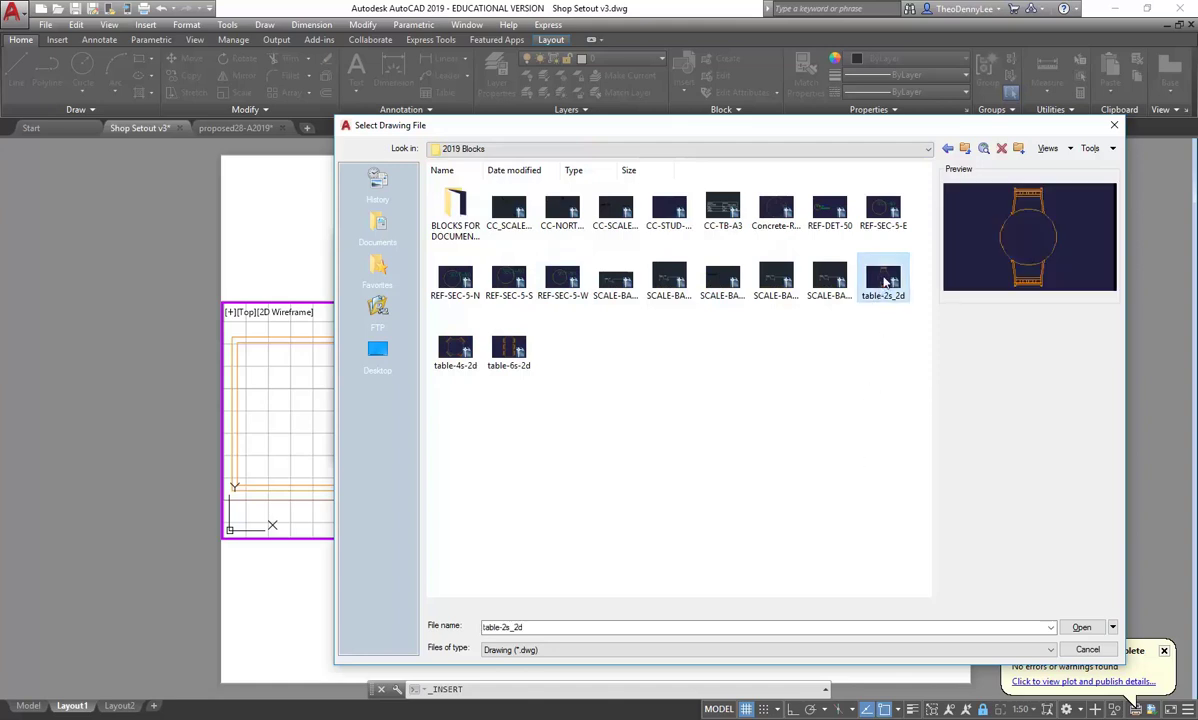
left_click(441, 334)
left_click(512, 364)
left_click(890, 282)
left_click(449, 358)
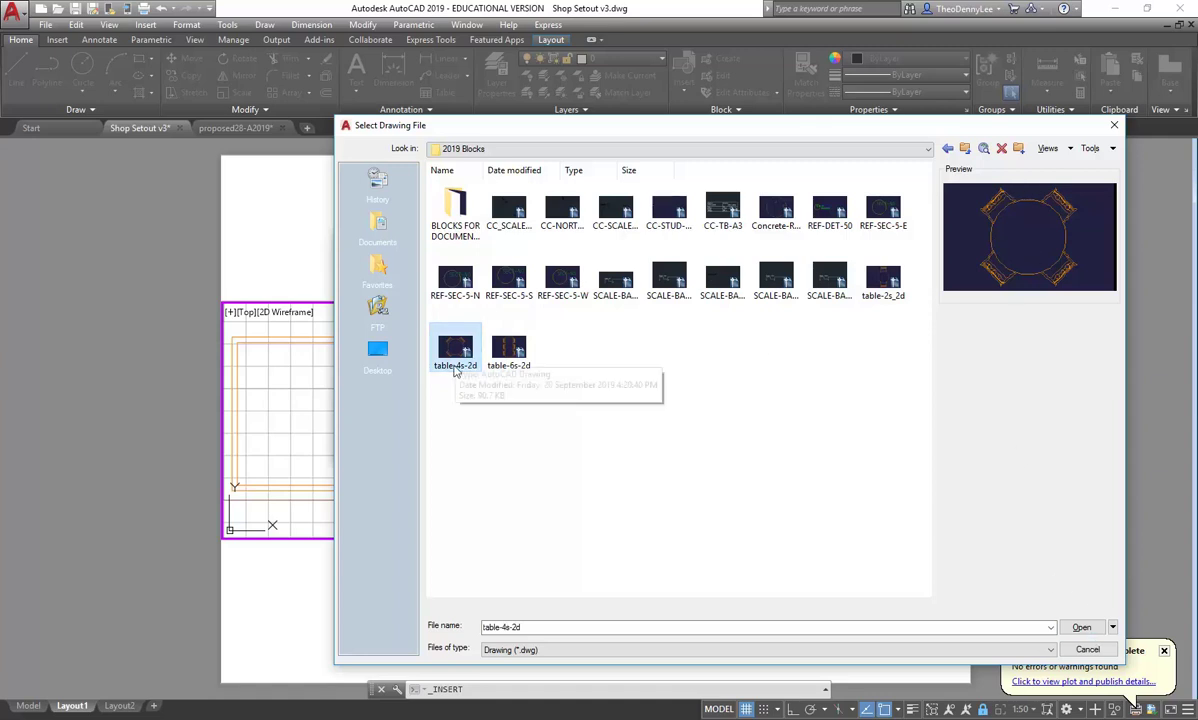
double_click(466, 351)
left_click(655, 446)
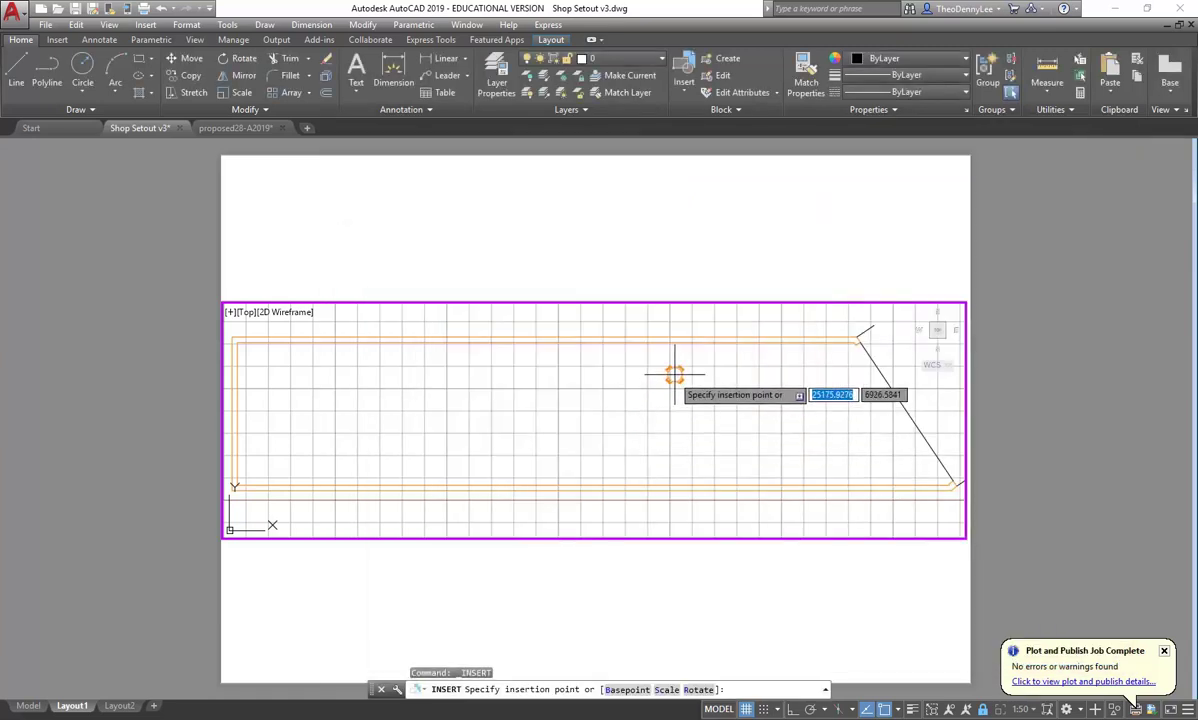
- Place the table-4s-2d block and copy it leftward with Ortho into a six-table row
left_click(627, 371)
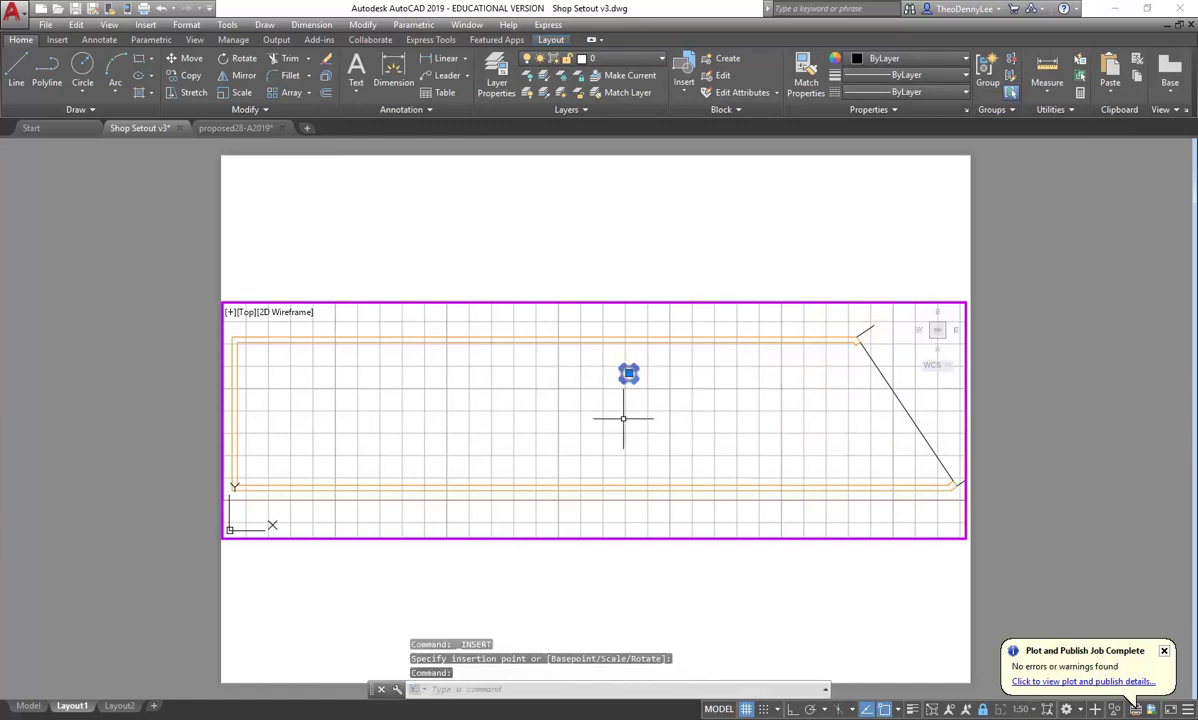
left_click(172, 75)
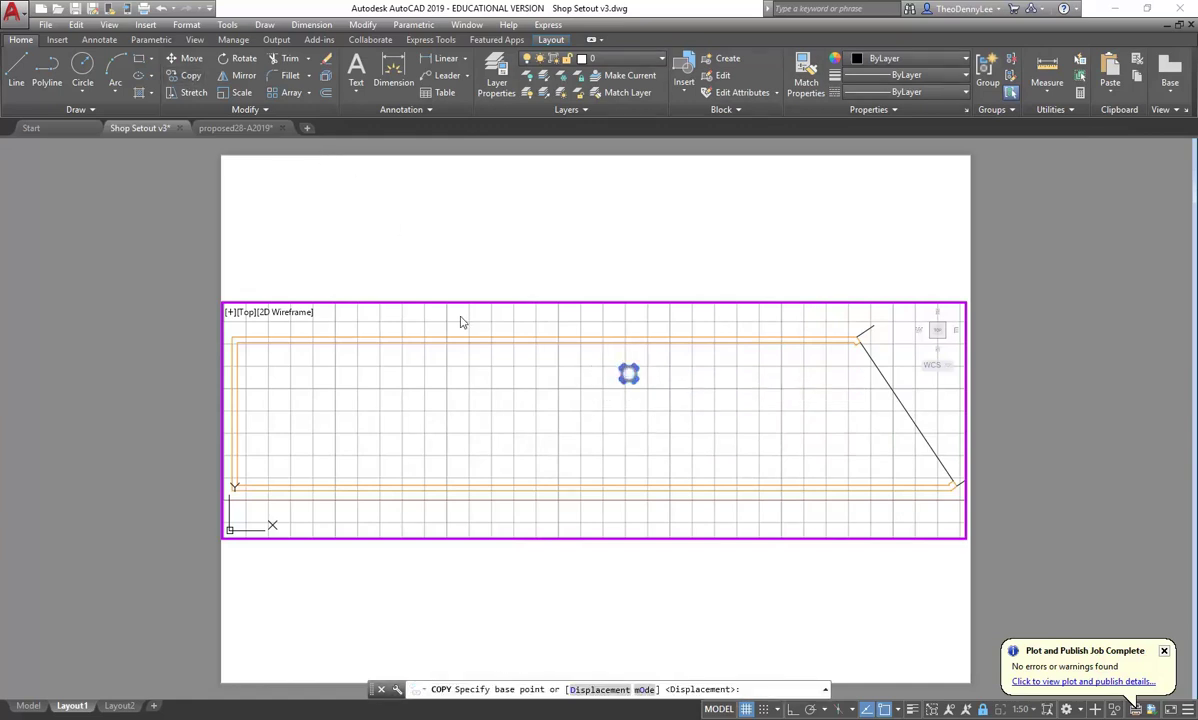
left_click(630, 401)
key("F8")
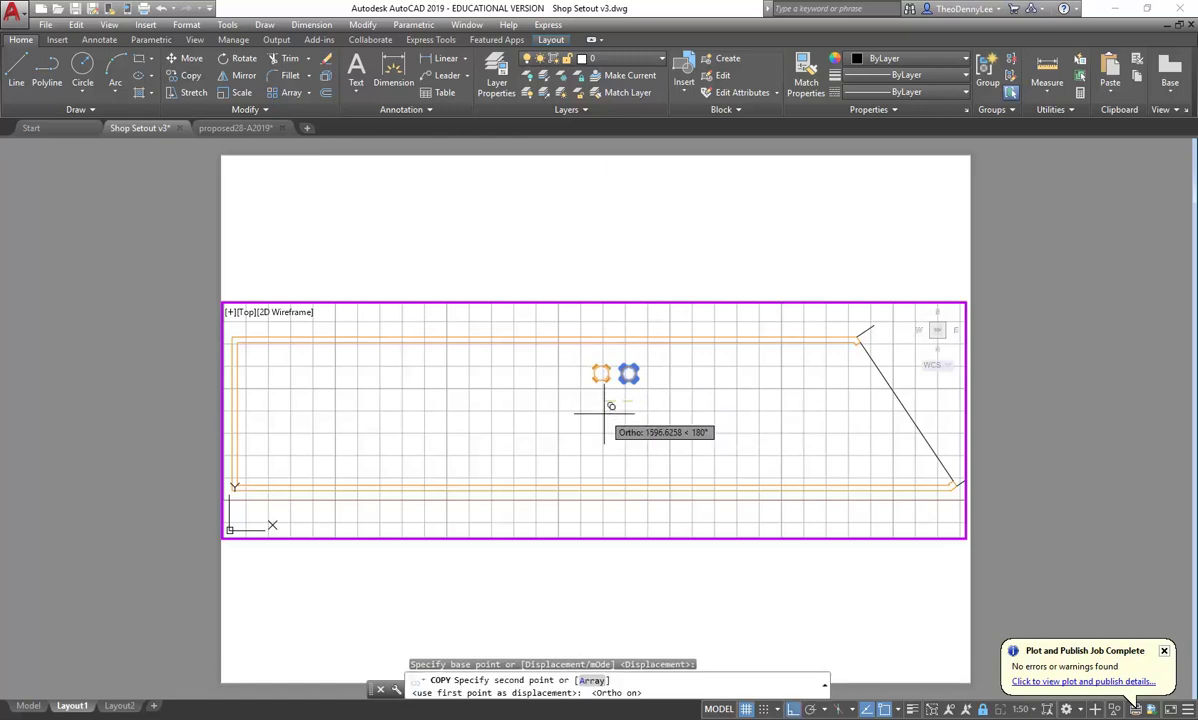
left_click(607, 401)
left_click(575, 406)
left_click(537, 417)
left_click(505, 417)
right_click(503, 241)
left_click(530, 242)
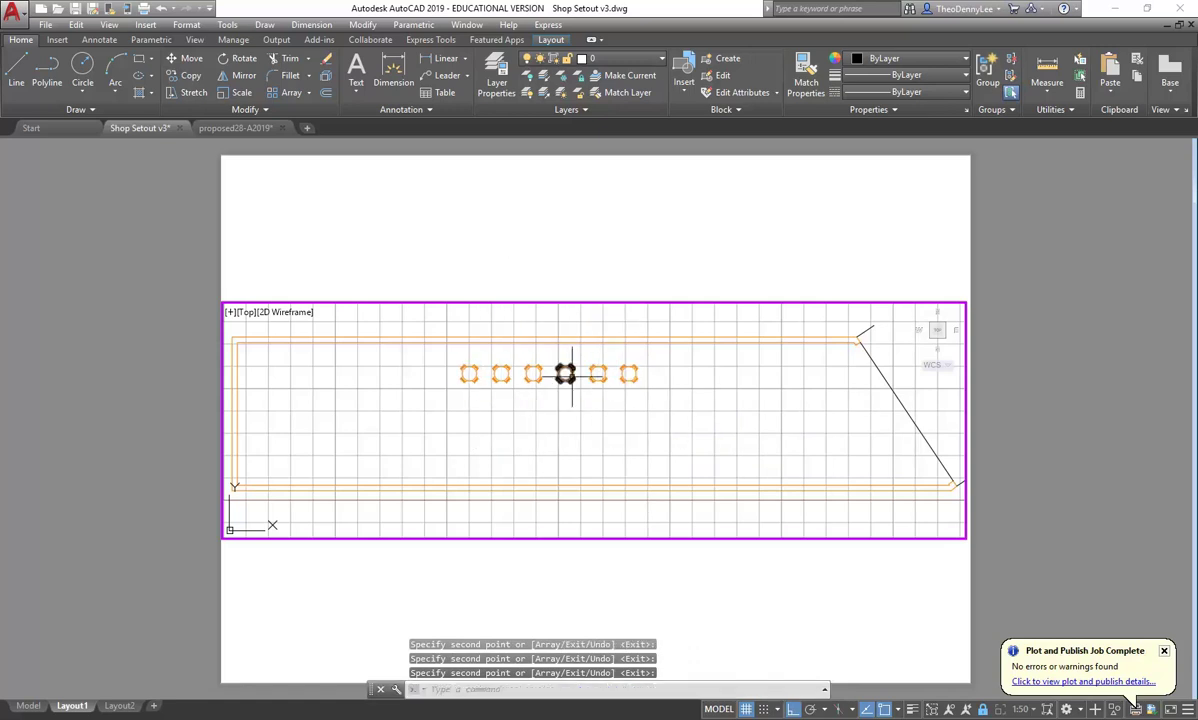
left_click(689, 68)
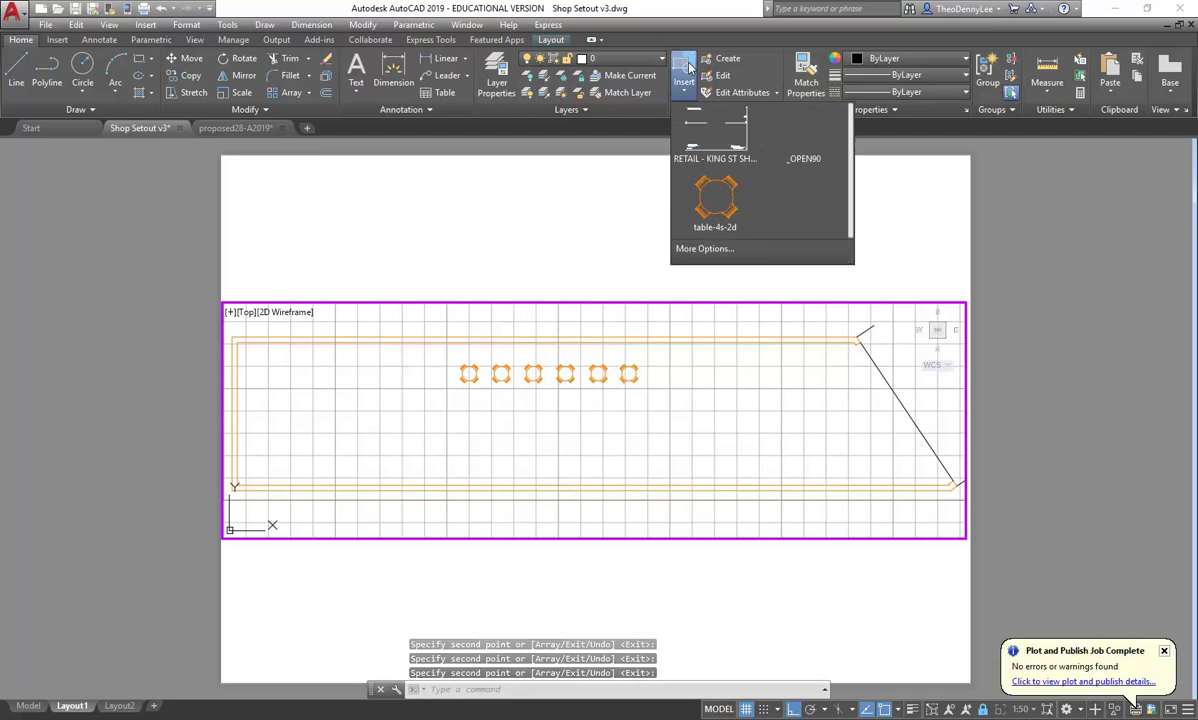
- Insert the table-2s_2d block just right of the four-chair table row
left_click(716, 249)
left_click(705, 268)
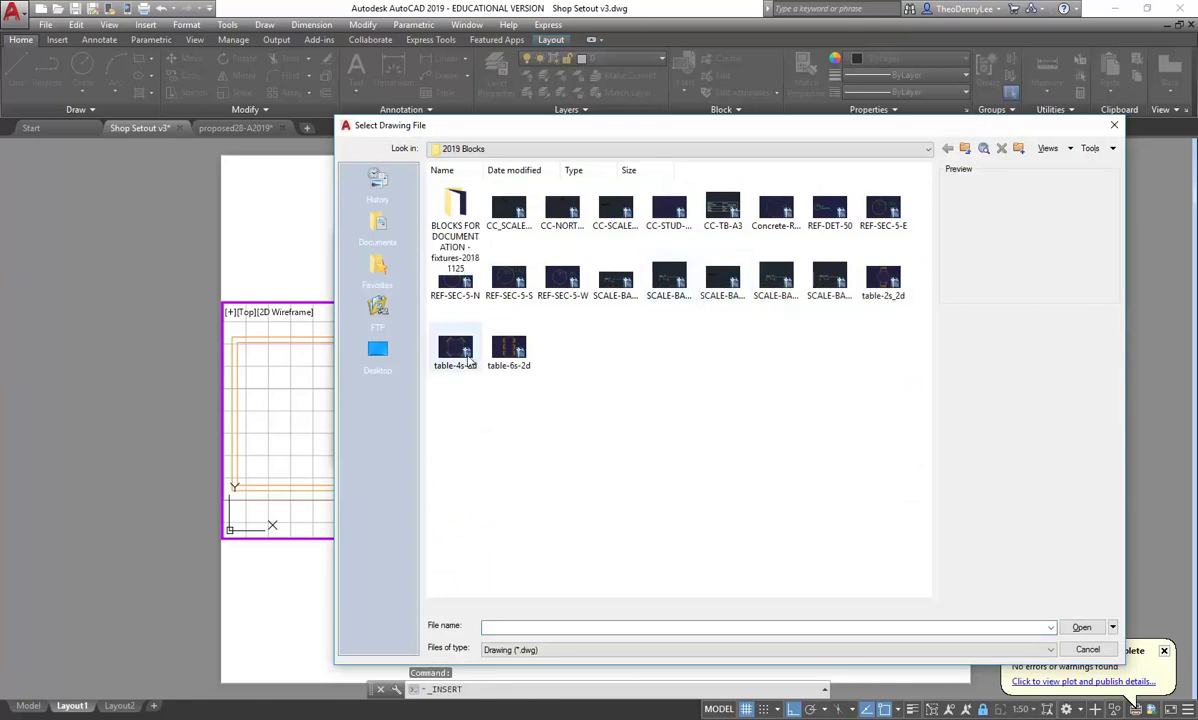
left_click(522, 350)
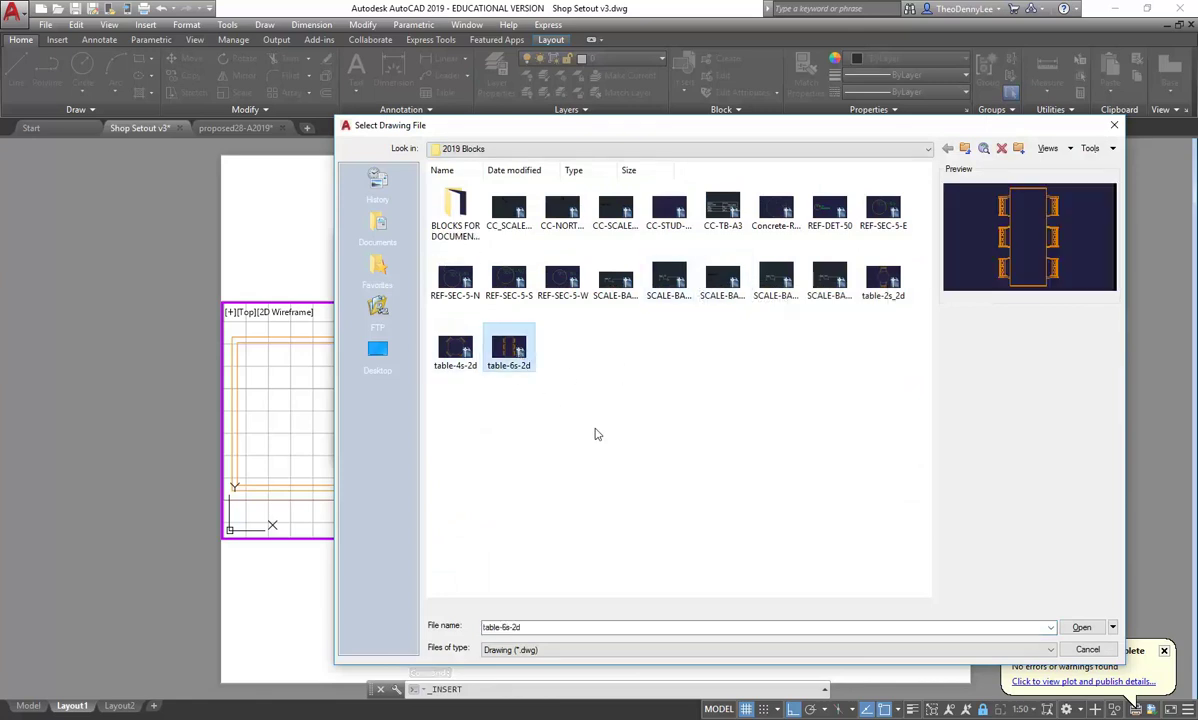
left_click(886, 284)
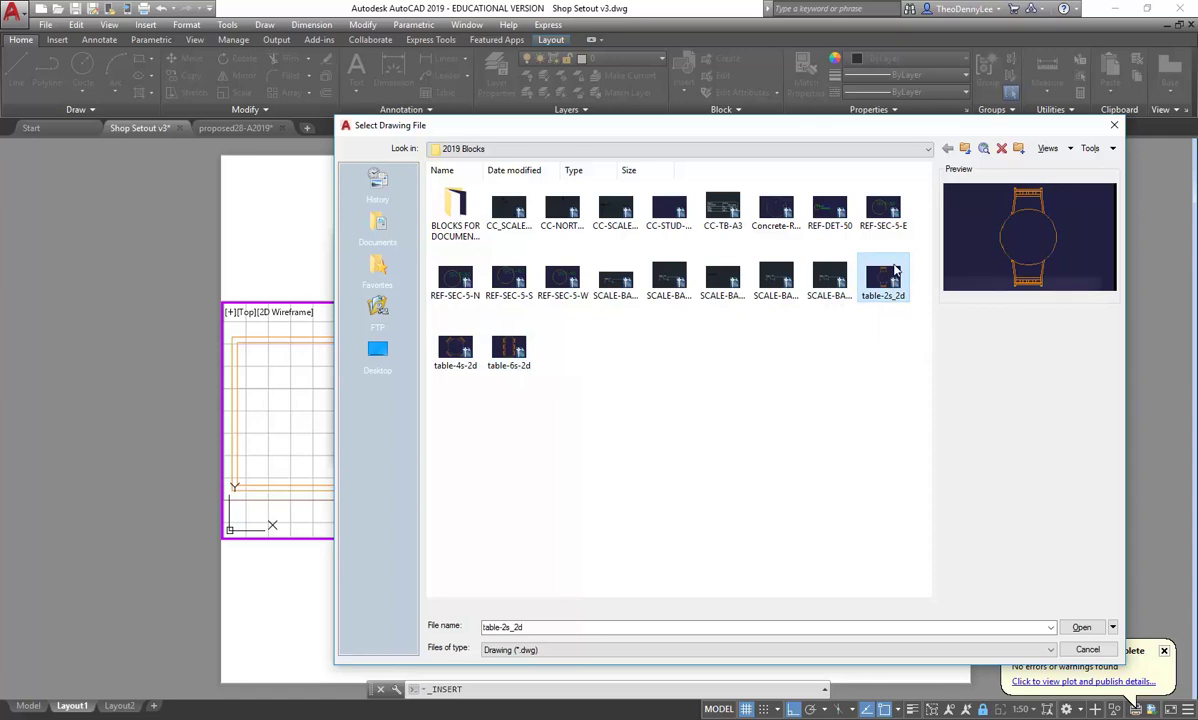
double_click(886, 280)
left_click(660, 448)
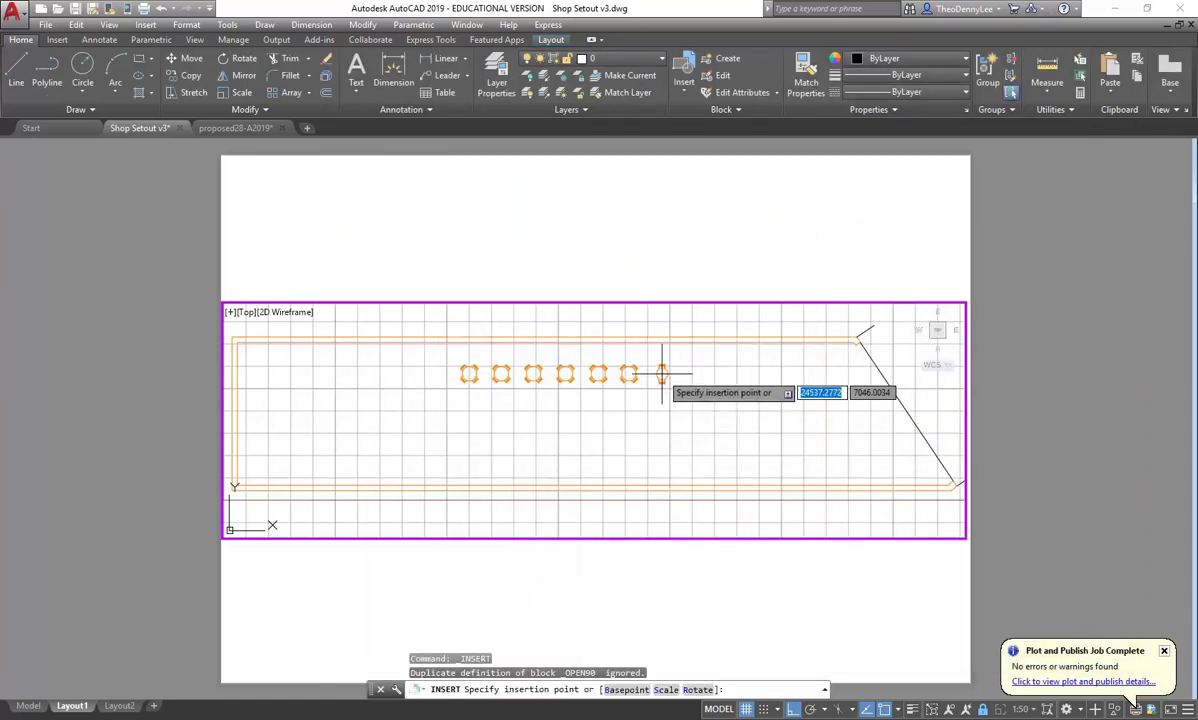
left_click(661, 373)
- Copy the two-seat table twice to the right to extend the row
left_click(661, 375)
left_click(669, 418)
key("Escape")
key("Escape")
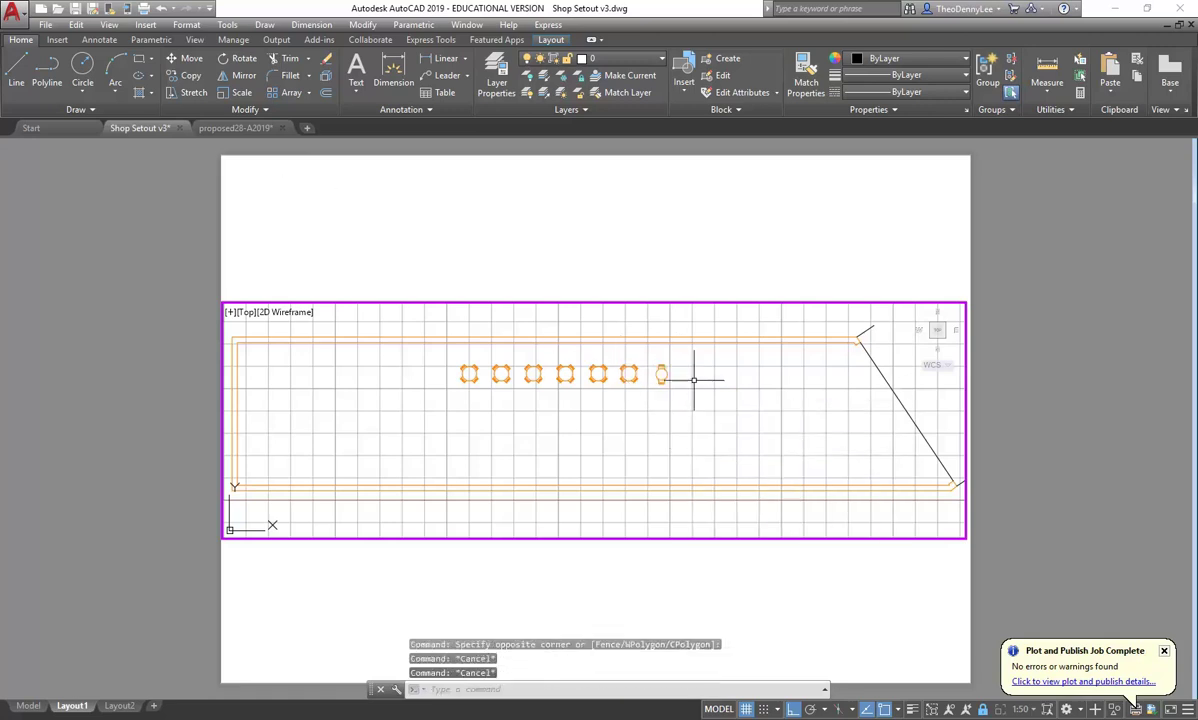
left_click(686, 341)
left_click(660, 376)
left_click(650, 365)
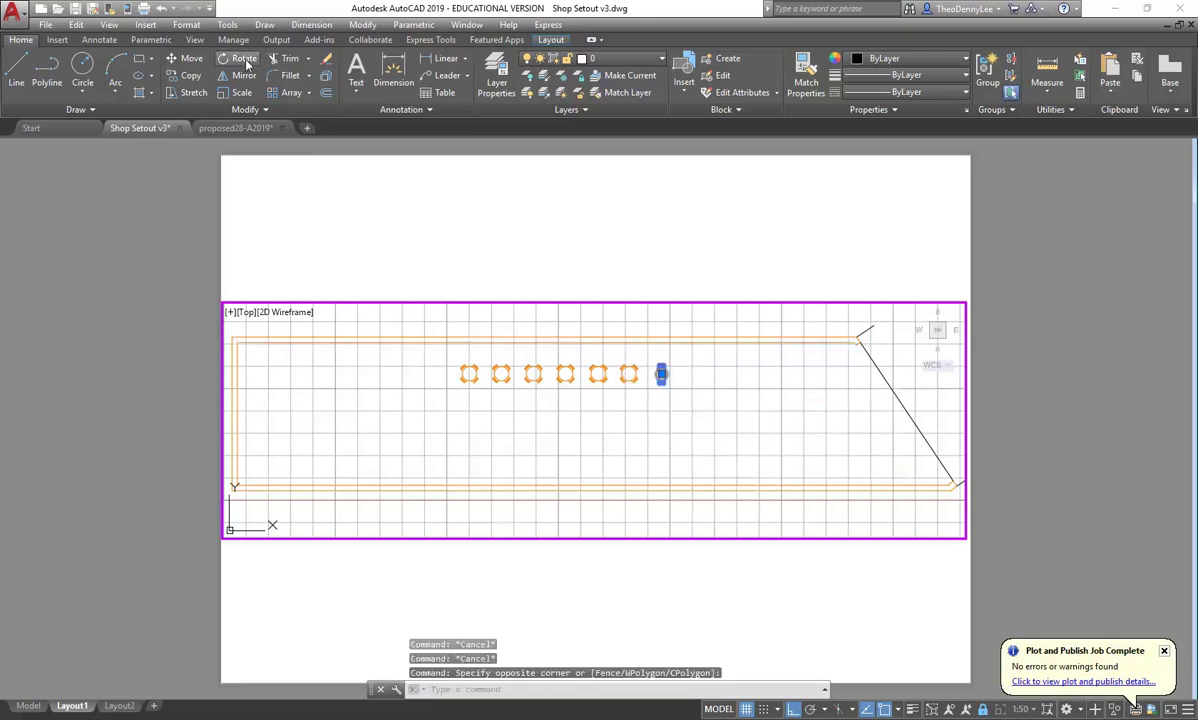
left_click(185, 75)
left_click(661, 404)
left_click(687, 408)
left_click(712, 410)
key("Escape")
key("Escape")
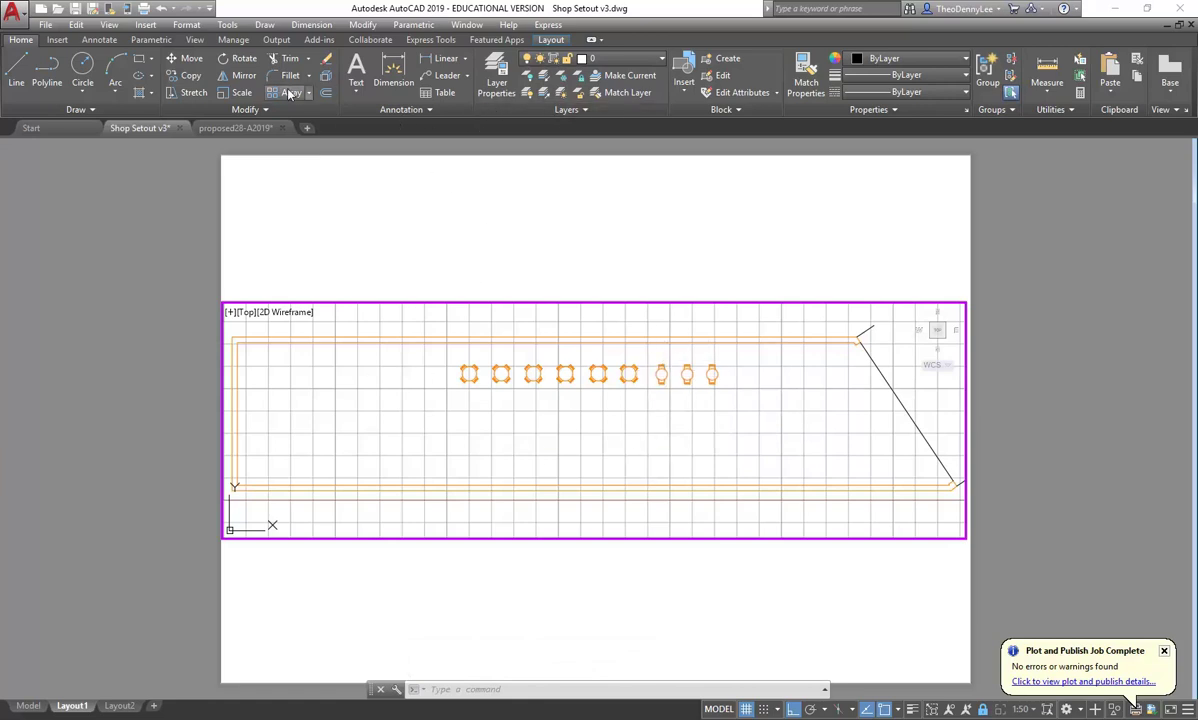
- Insert the table-6s-2d block via Browse and place it below the chair row
left_click(684, 80)
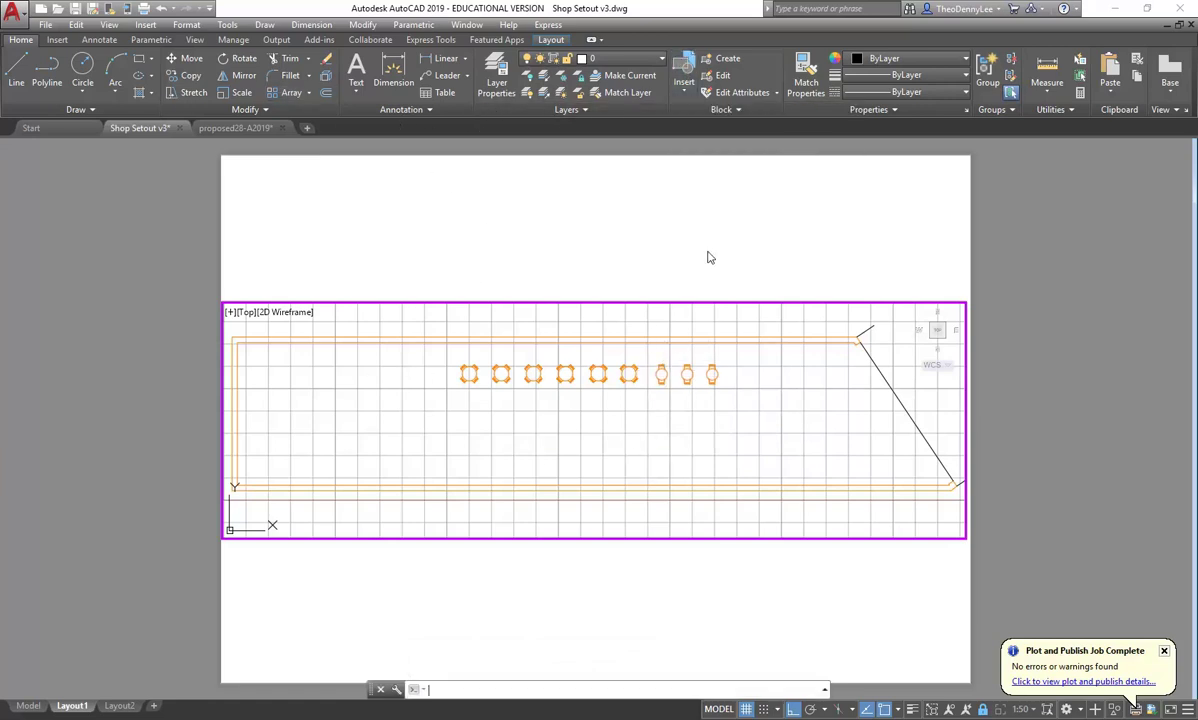
type("i")
key("Return")
left_click(700, 267)
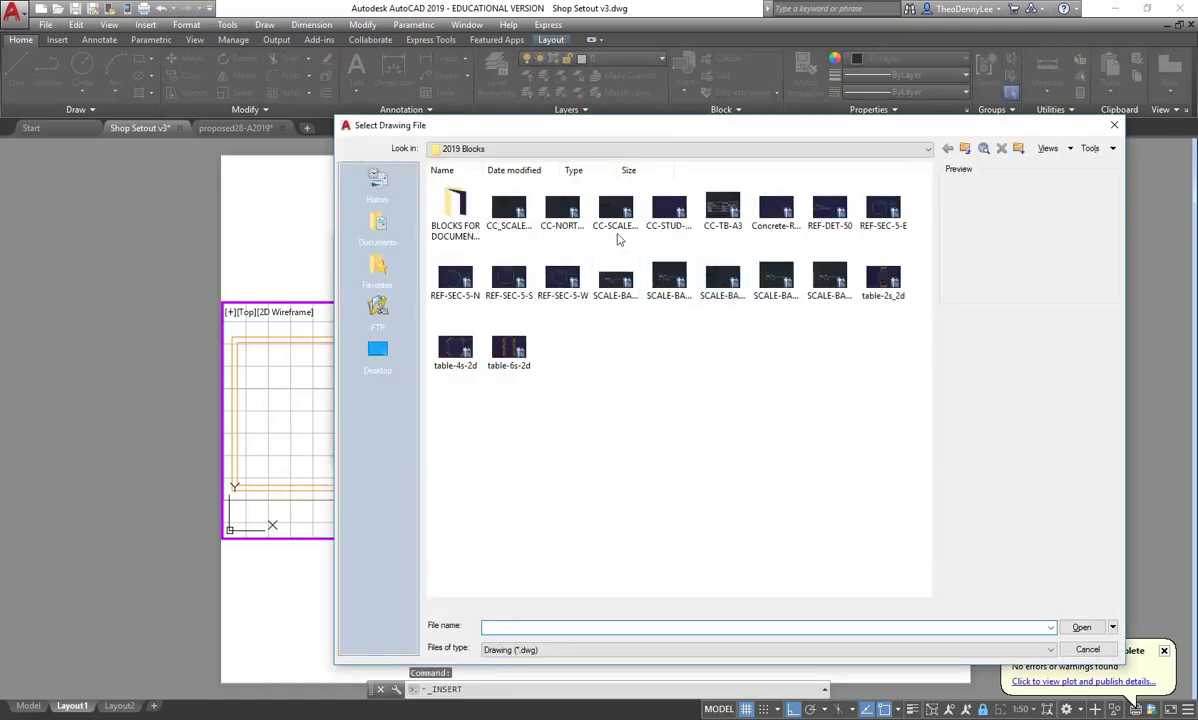
left_click(503, 344)
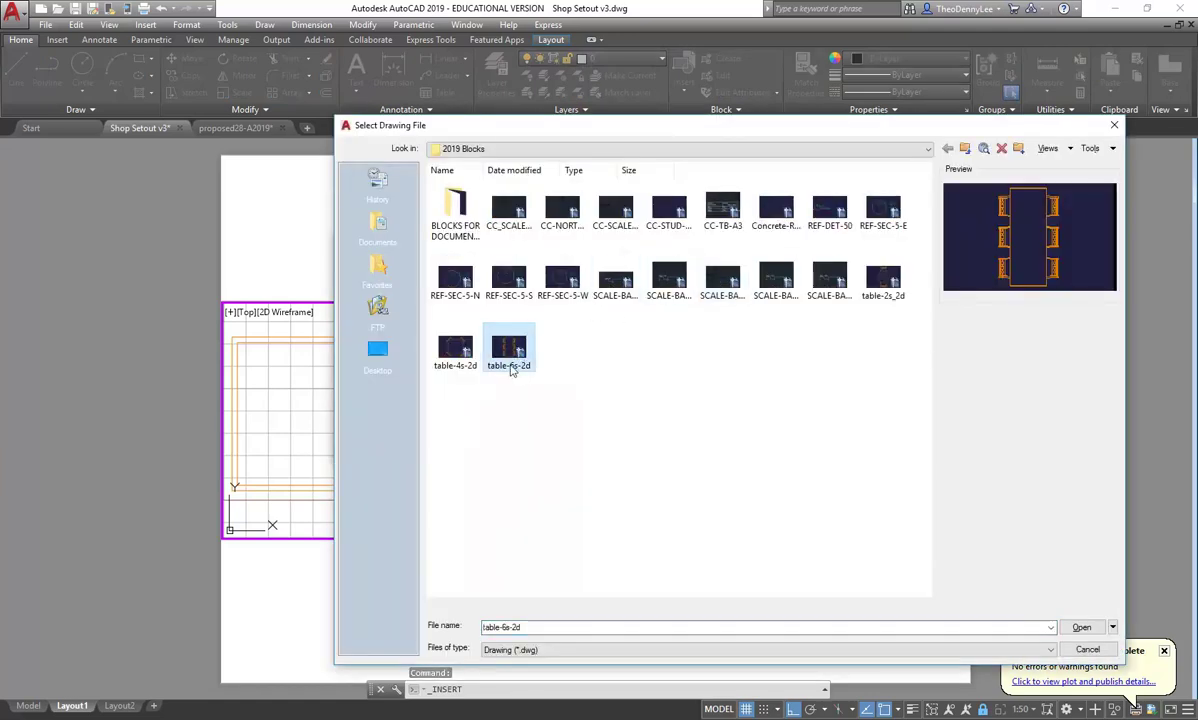
double_click(516, 352)
left_click(652, 444)
left_click(466, 427)
- Copy the table three times to the right to make a row of four
left_click(472, 418)
type("co")
key("Return")
left_click(463, 449)
left_click(494, 447)
left_click(527, 446)
left_click(562, 447)
key("Escape")
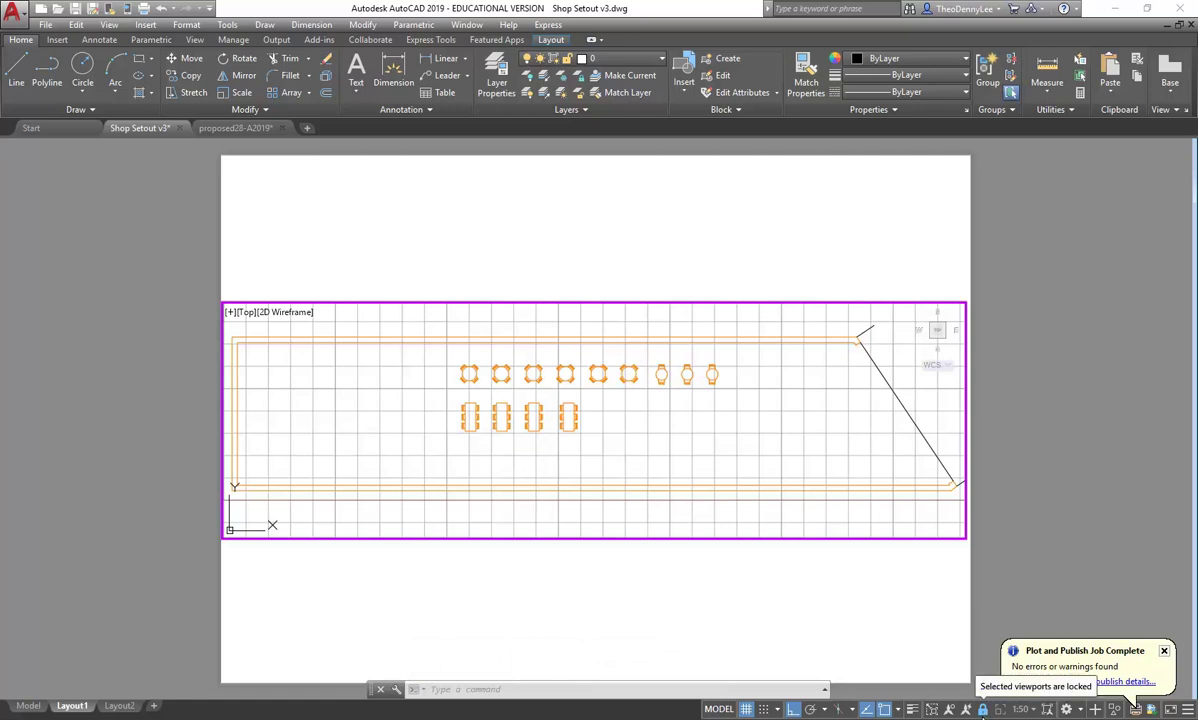
scroll(428, 340, "up", 5)
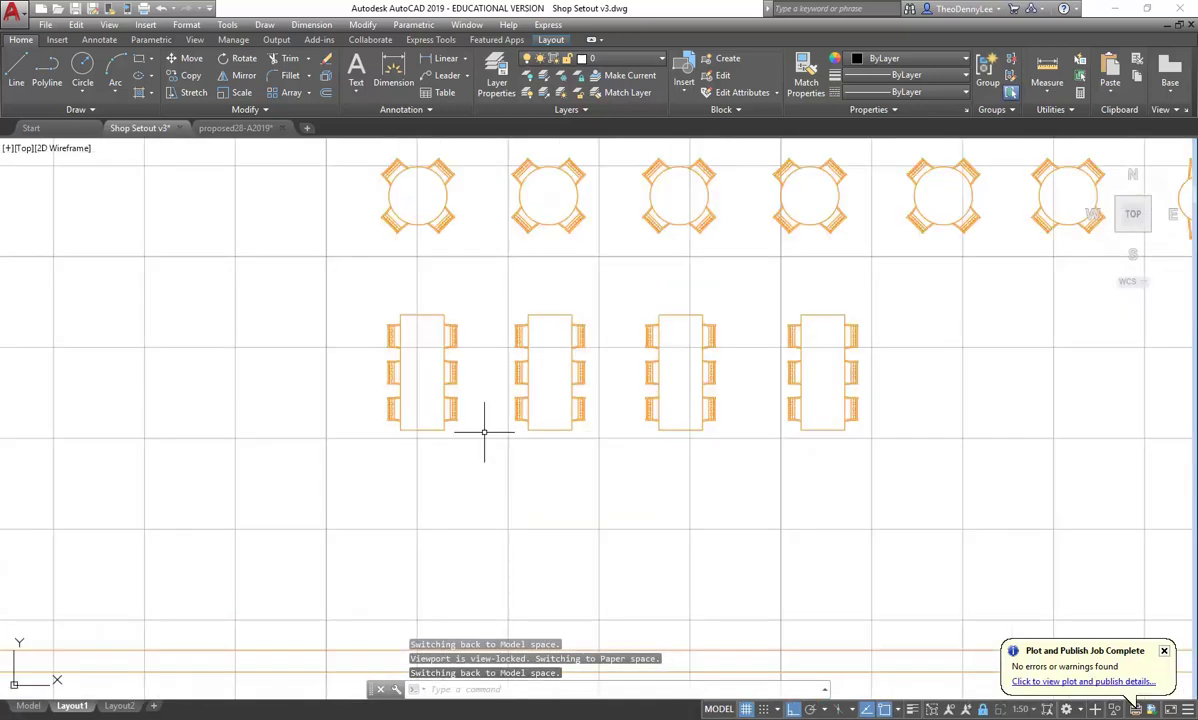
scroll(484, 432, "down", 2)
scroll(484, 432, "down", 2)
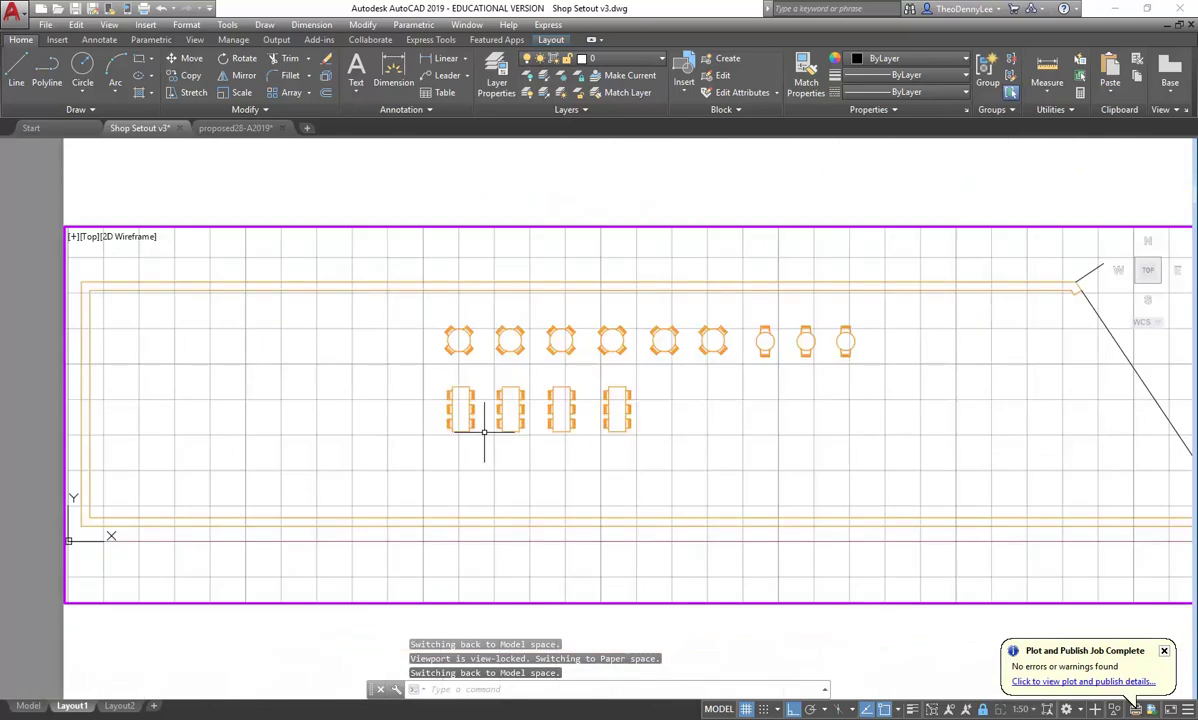
- Cancel the Open dialog and save the Shop Setout v3 drawing
scroll(482, 430, "down", 4)
scroll(495, 428, "up", 2)
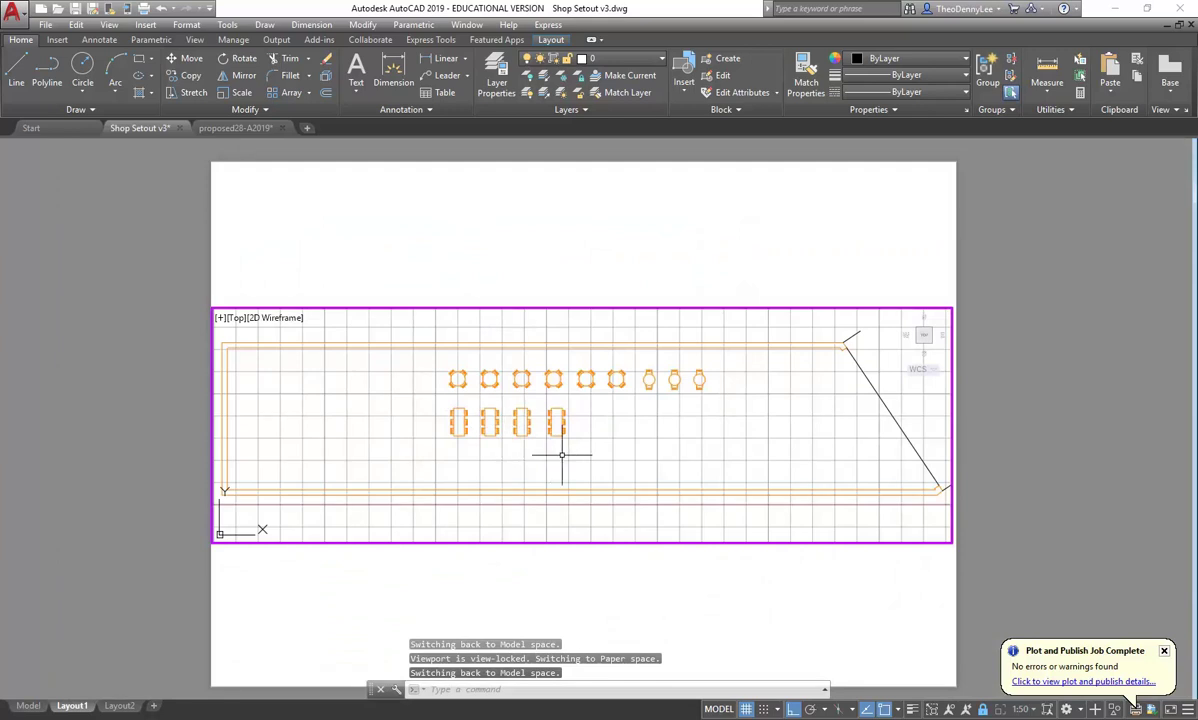
left_click(57, 9)
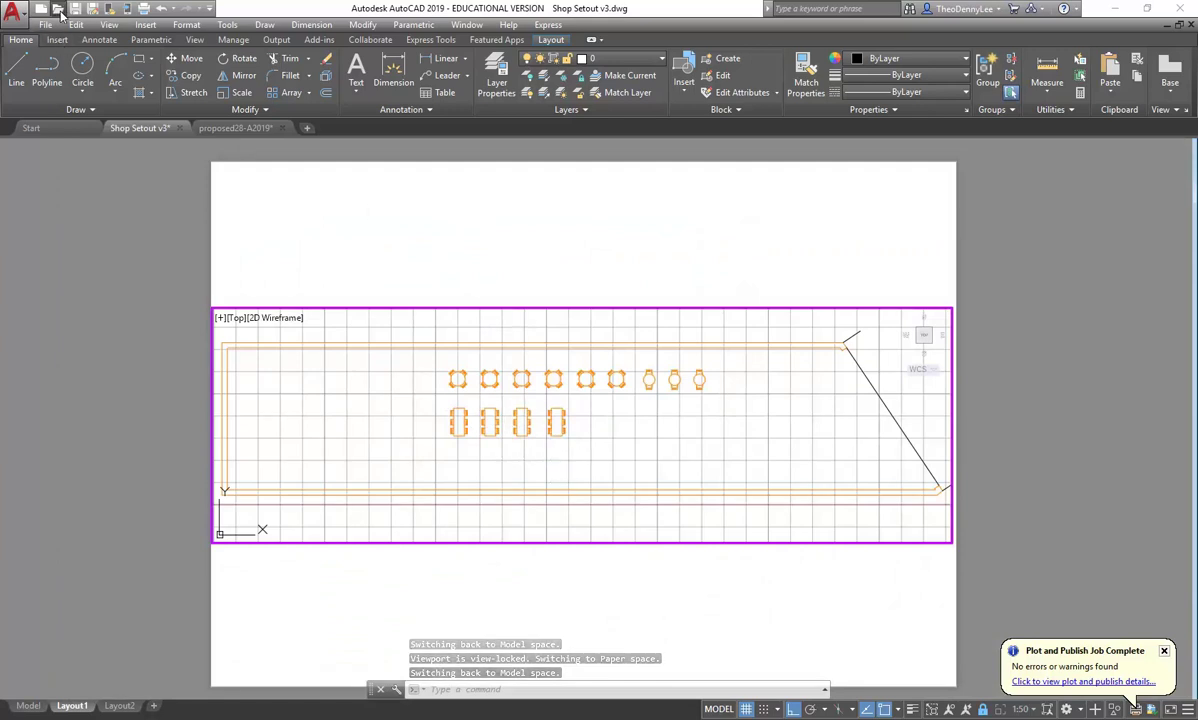
key("Escape")
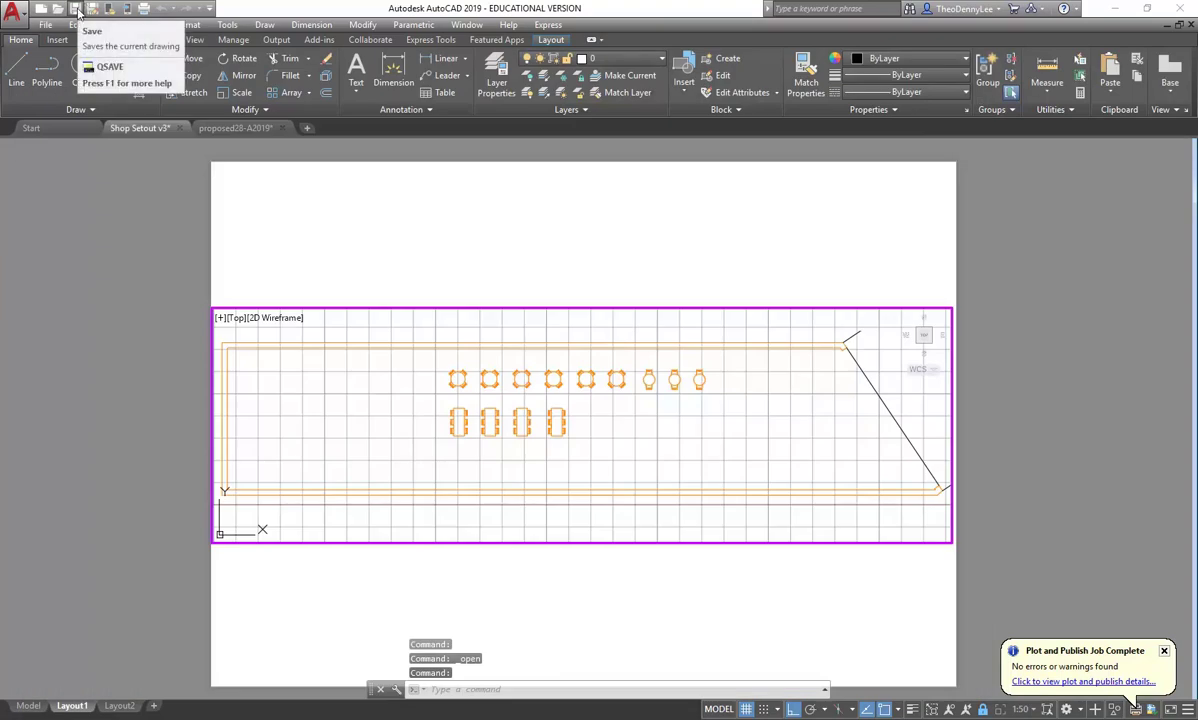
left_click(76, 9)
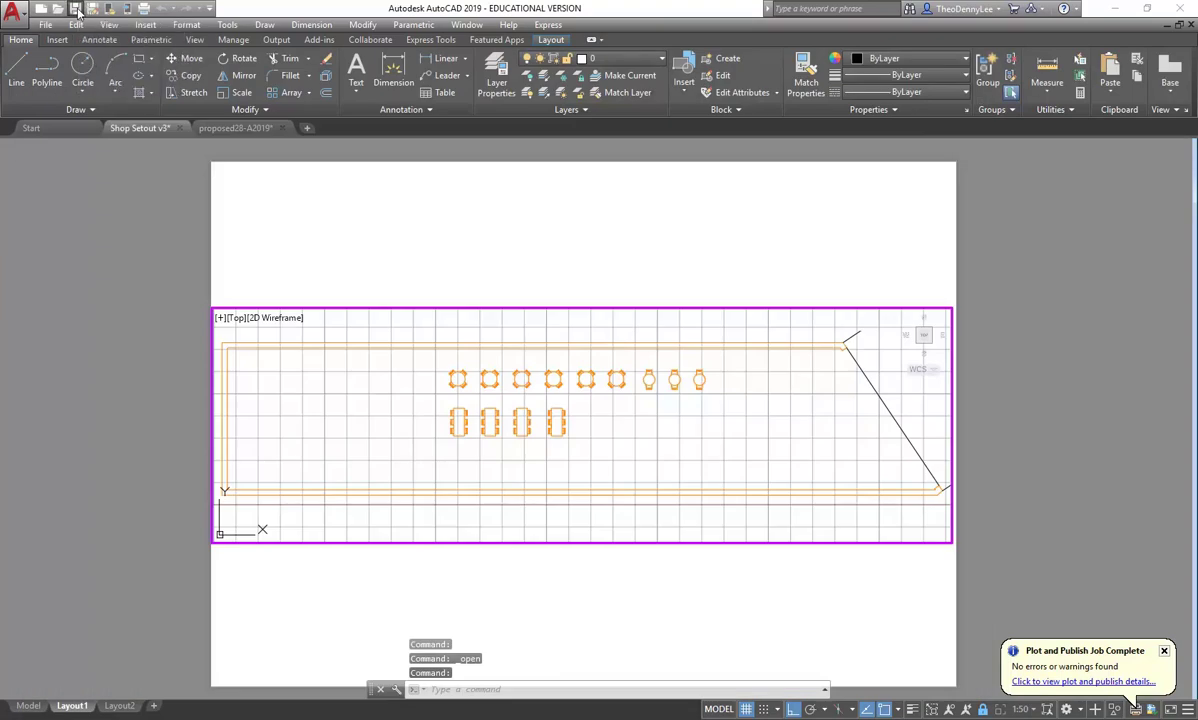
- Plot Layout1 as a single sheet to the A1 plotter
left_click(11, 14)
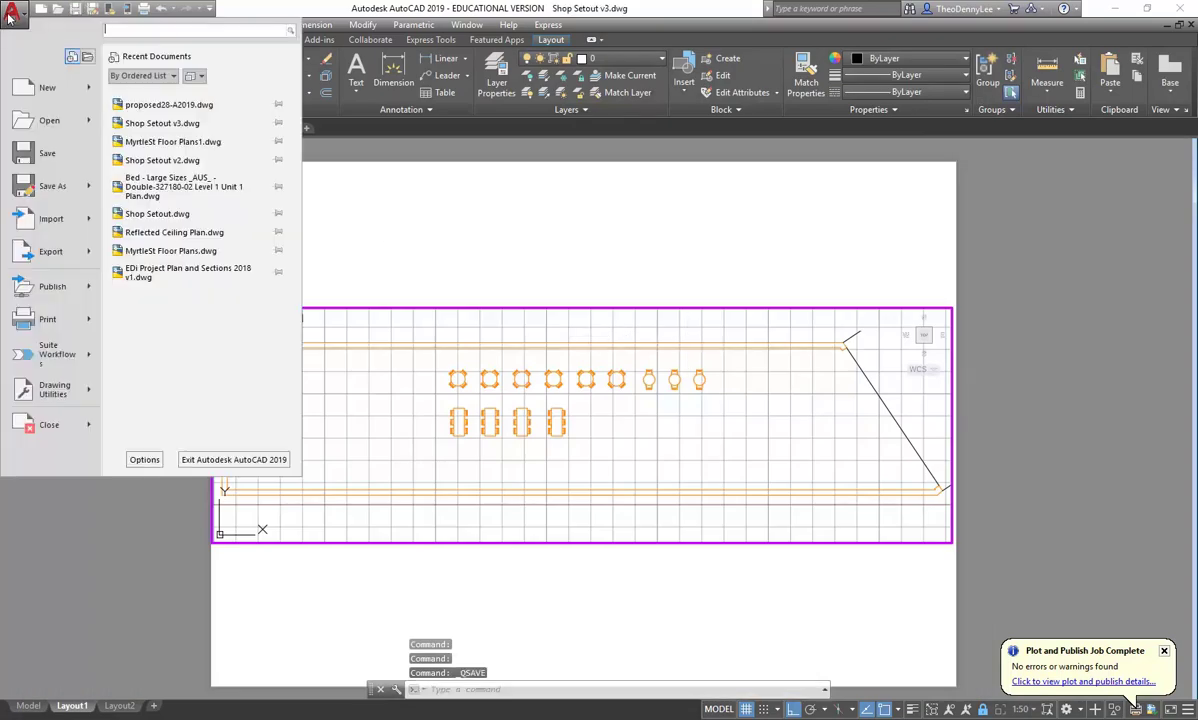
left_click(33, 319)
left_click(568, 400)
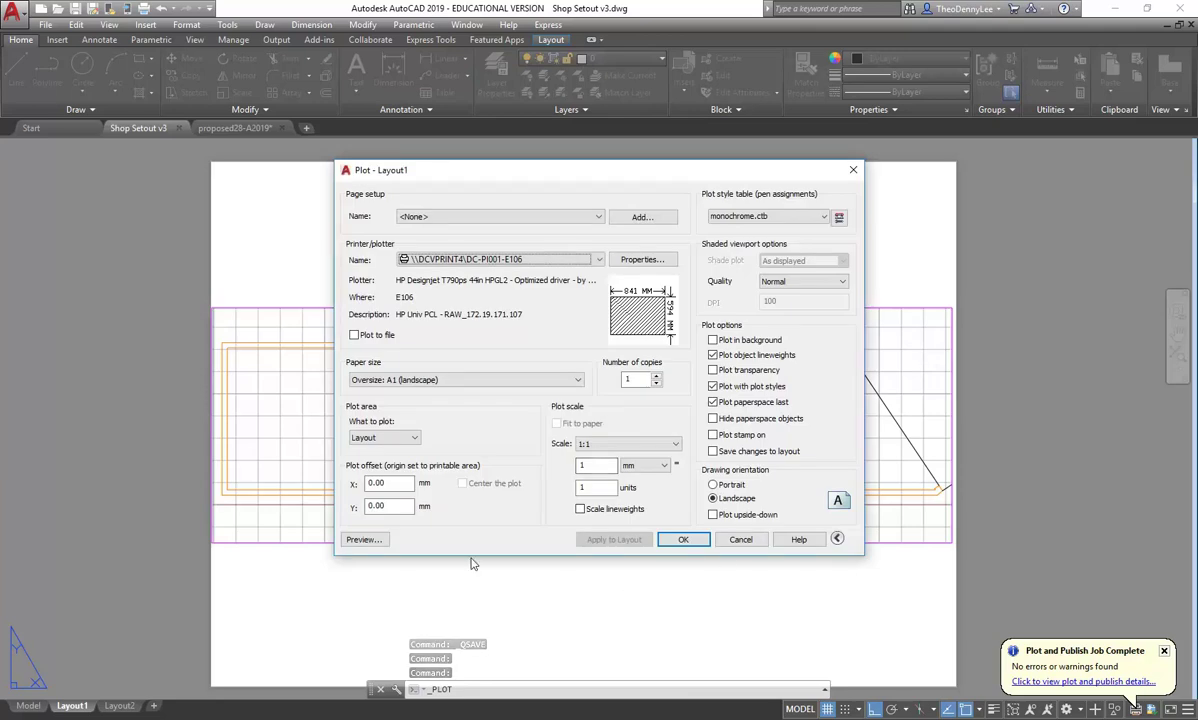
left_click(683, 540)
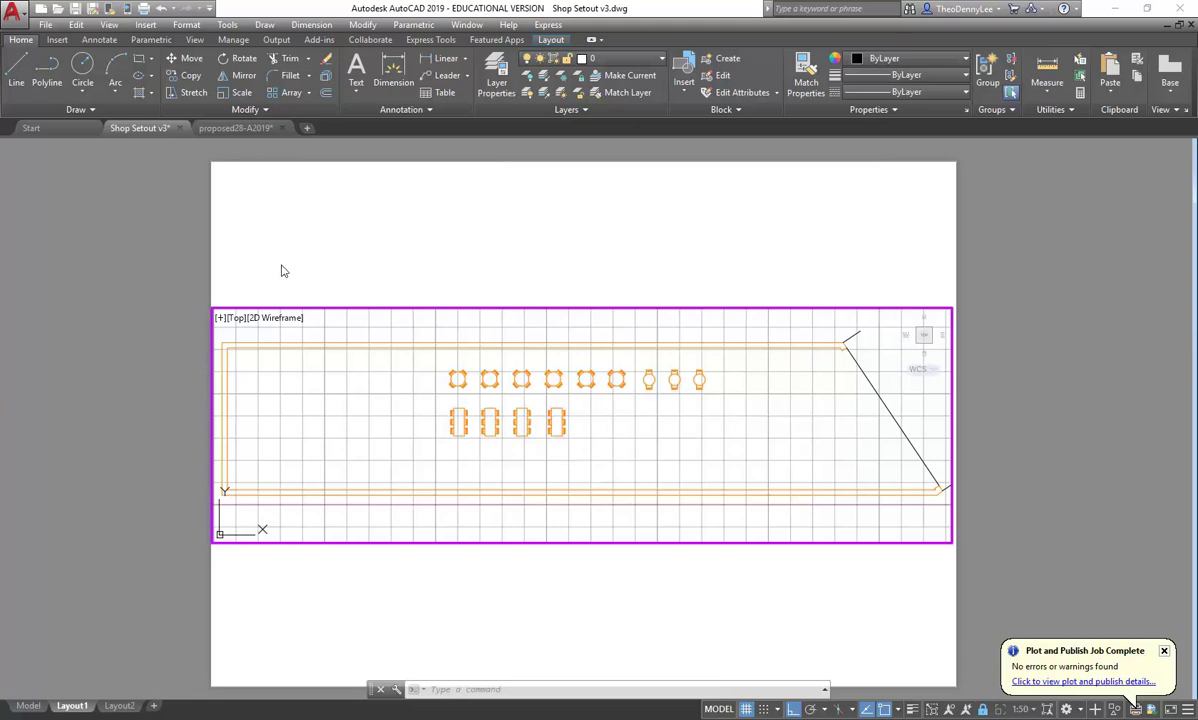
- Start a single-sheet plot of Layout1 with DWG To PDF.pc3 as the printer
left_click(13, 12)
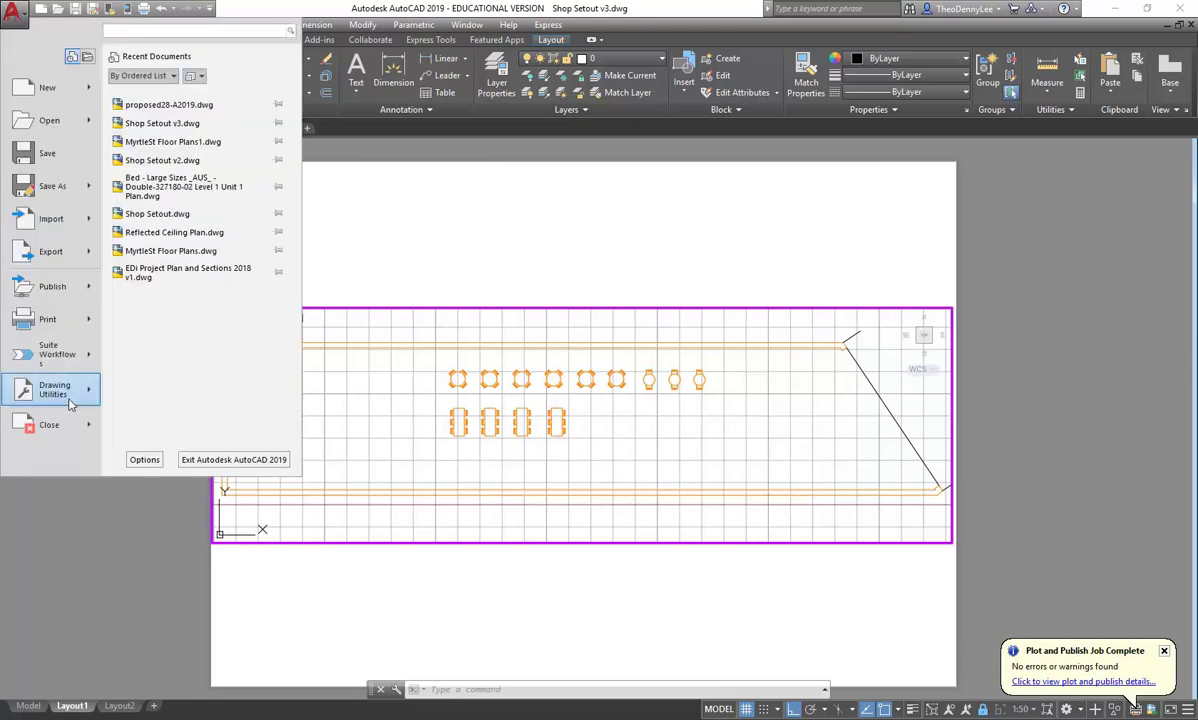
left_click(60, 319)
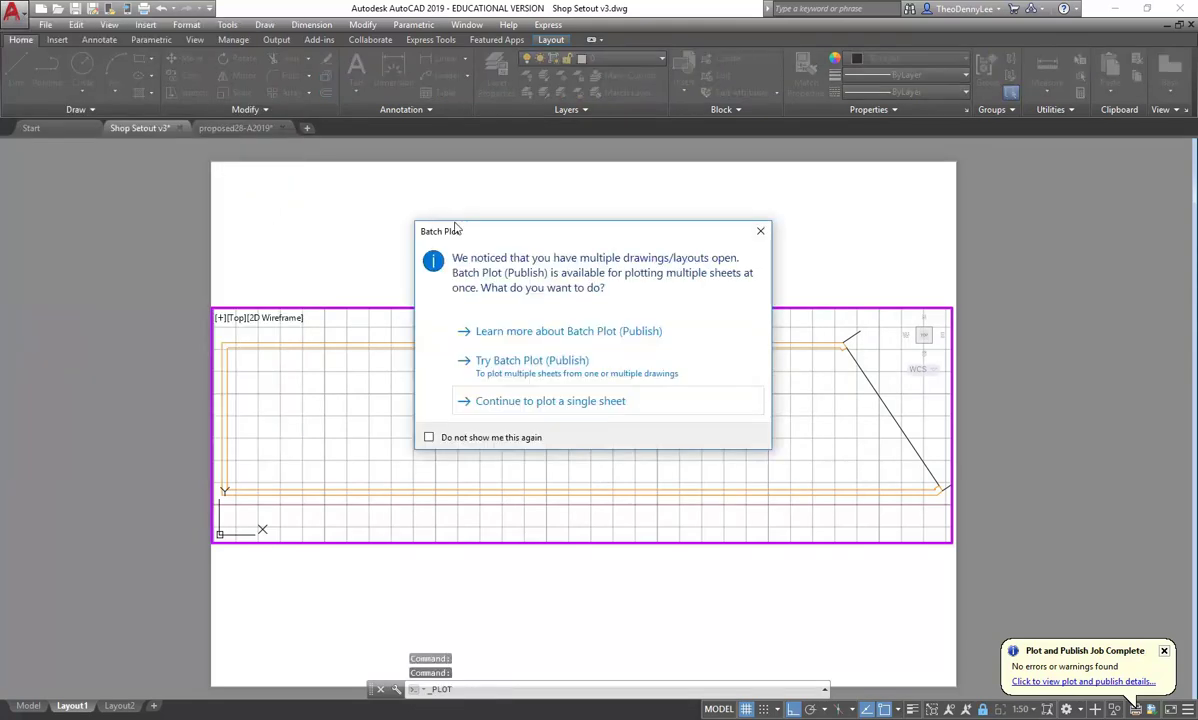
left_click(530, 396)
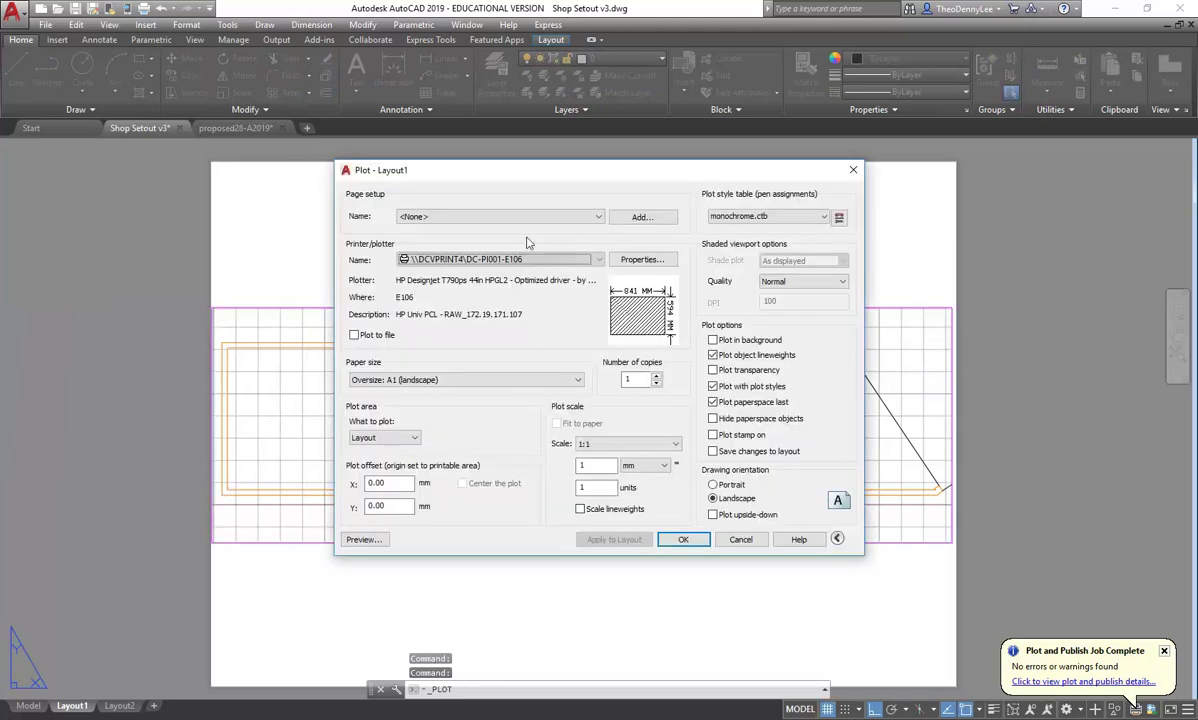
left_click(545, 259)
left_click(483, 434)
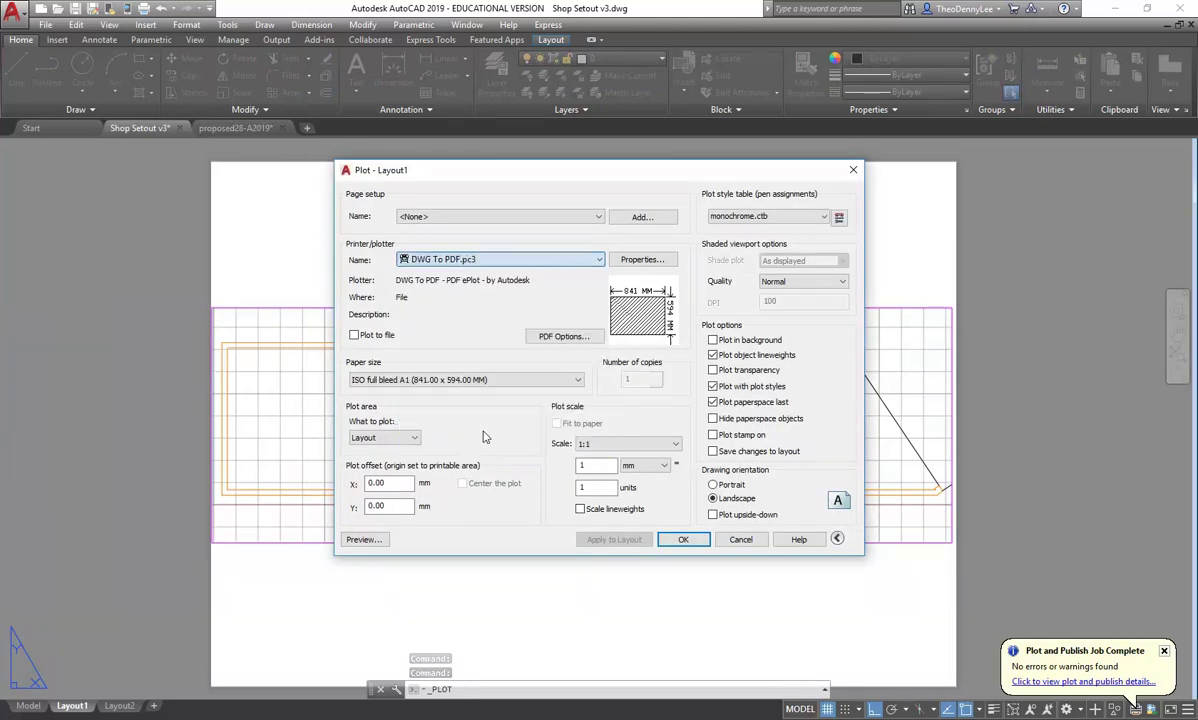
- Accept the plot settings and name the PDF Restaurant Plan
left_click(683, 540)
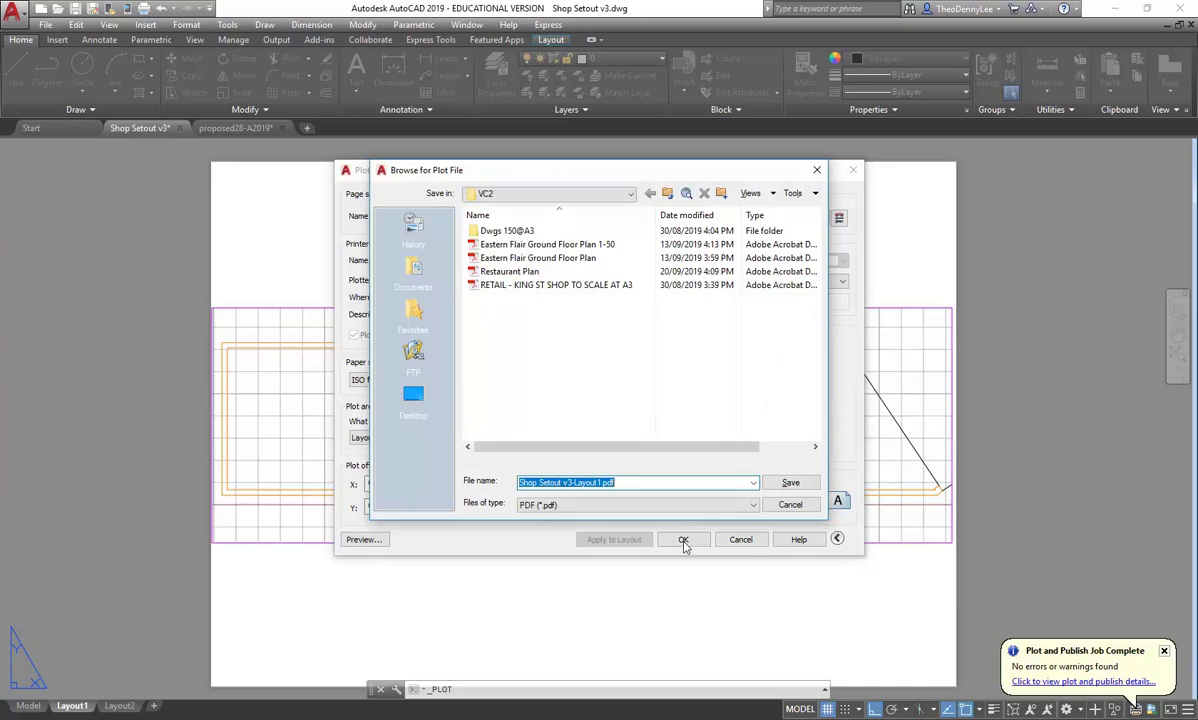
left_click(513, 272)
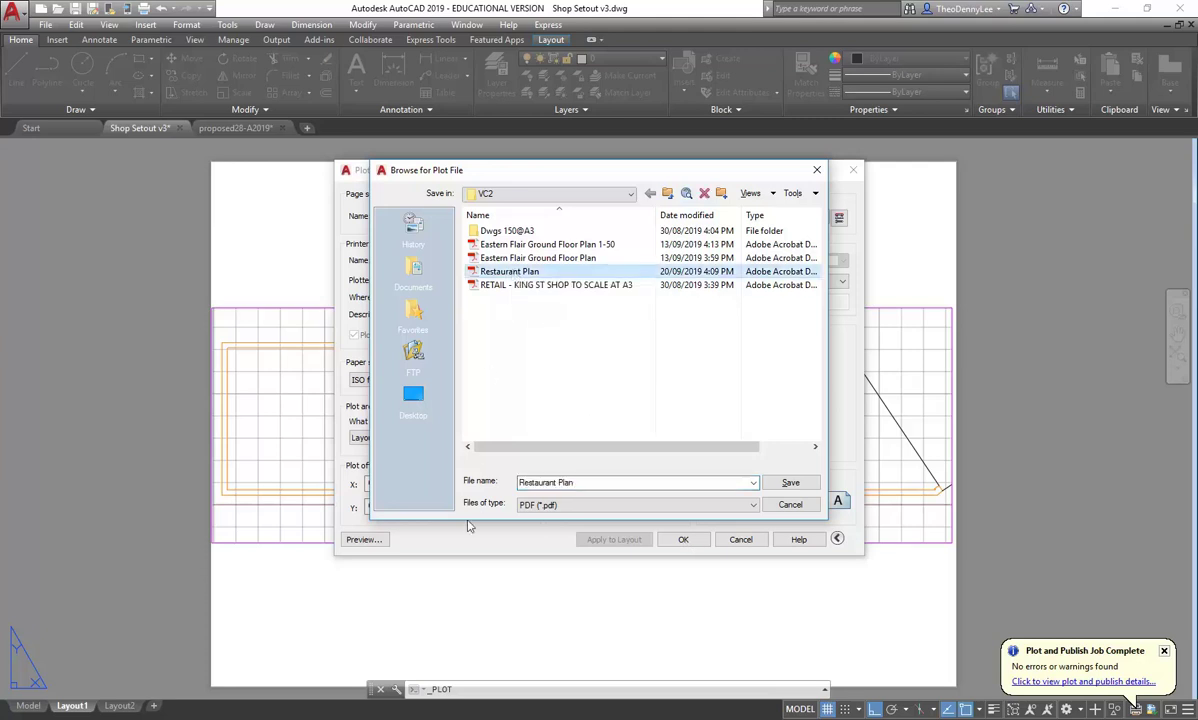
mouse_move(368, 719)
mouse_move(511, 590)
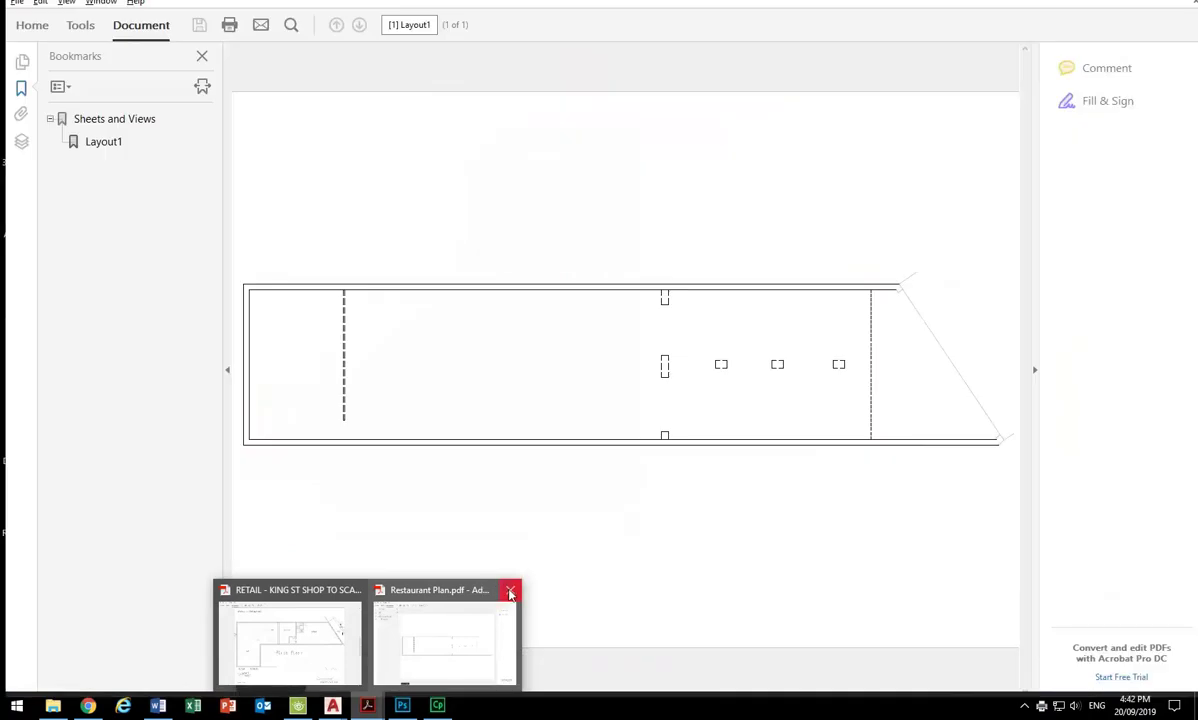
- Close the old PDF, overwrite Restaurant Plan.pdf, and view the new plot maximised in Acrobat
left_click(510, 593)
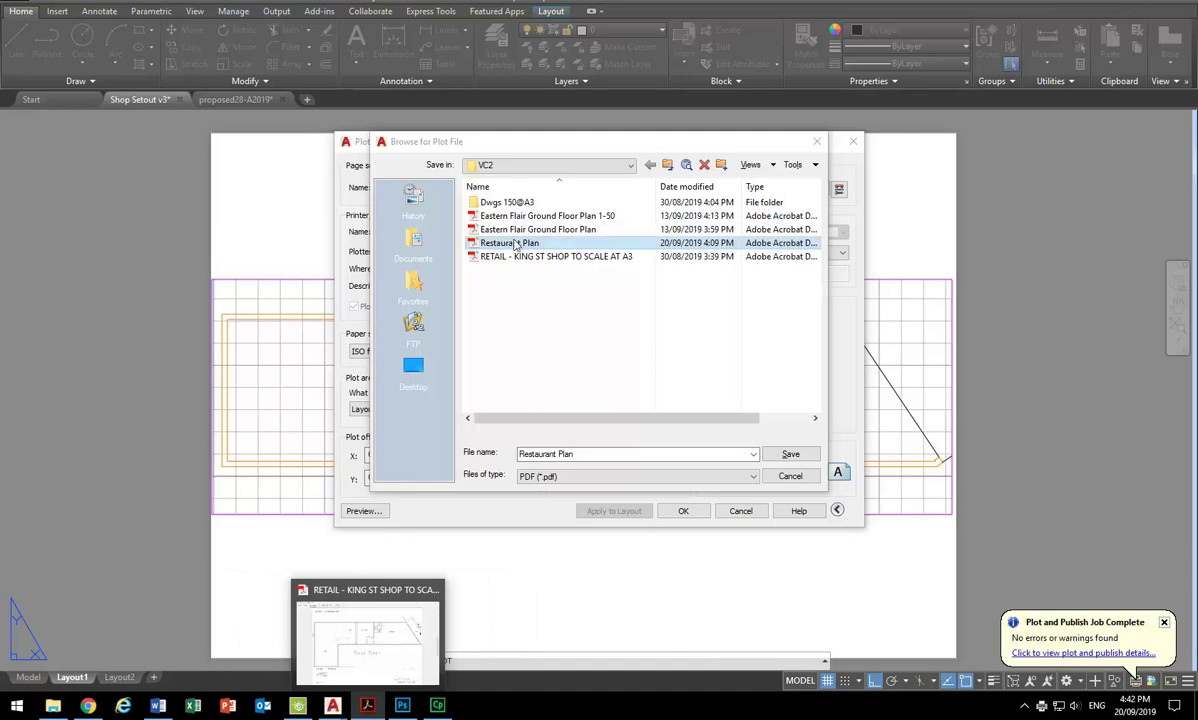
left_click(791, 456)
left_click(592, 327)
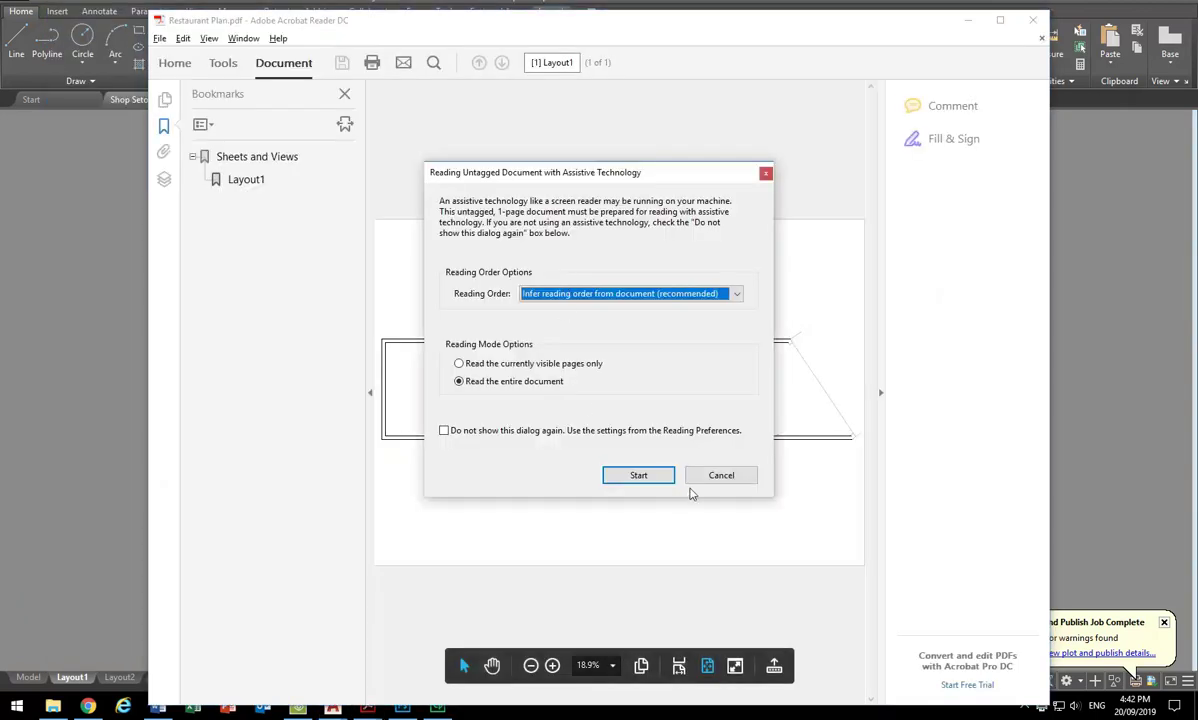
left_click(719, 476)
left_click(1000, 20)
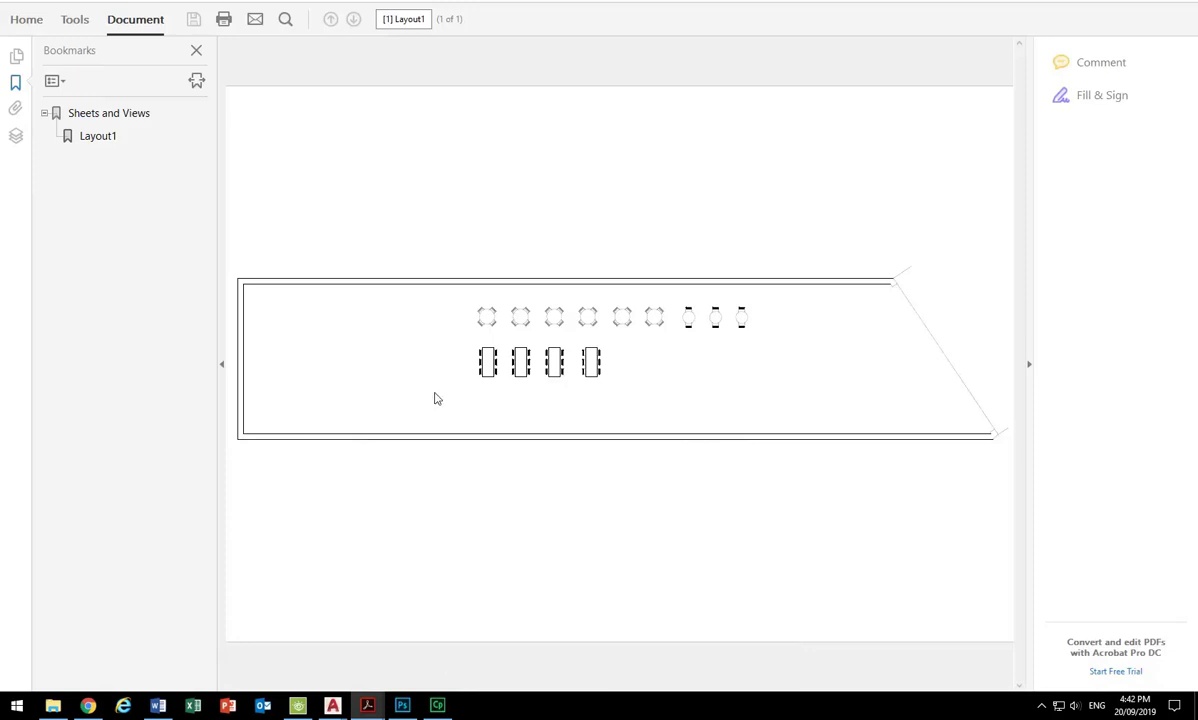
- Import Restaurant Plan.pdf in Photoshop as a new document, then return to the Linework document
left_click(402, 705)
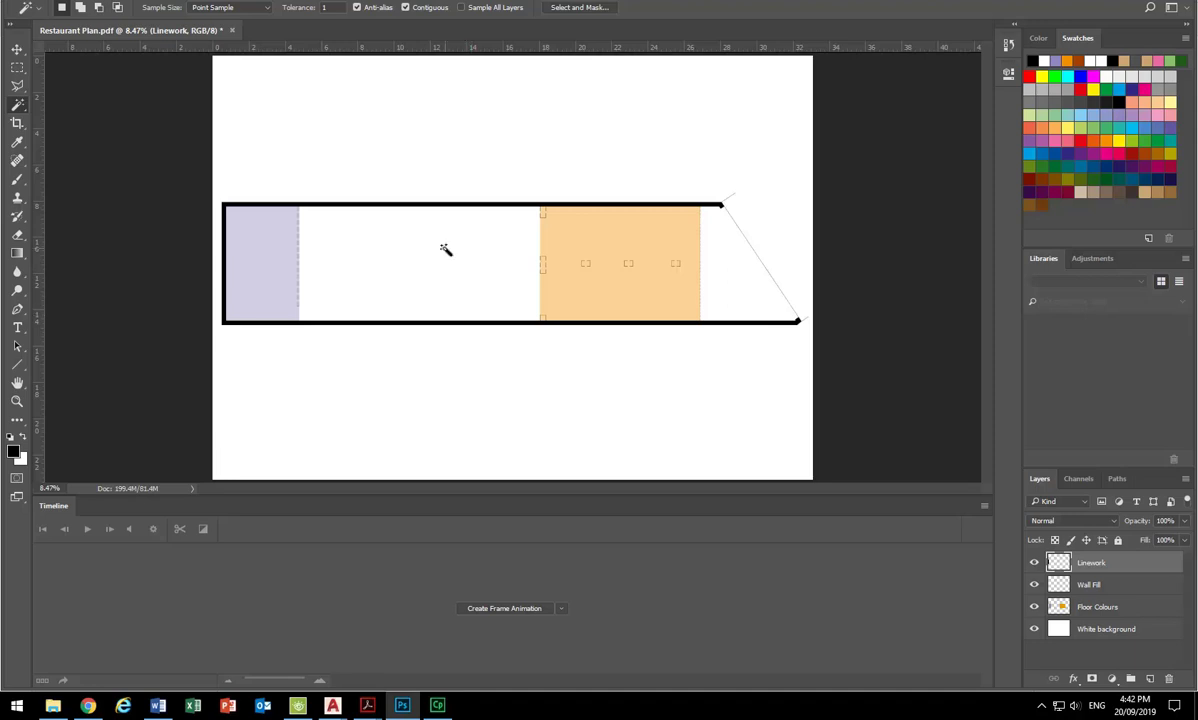
left_click(43, 12)
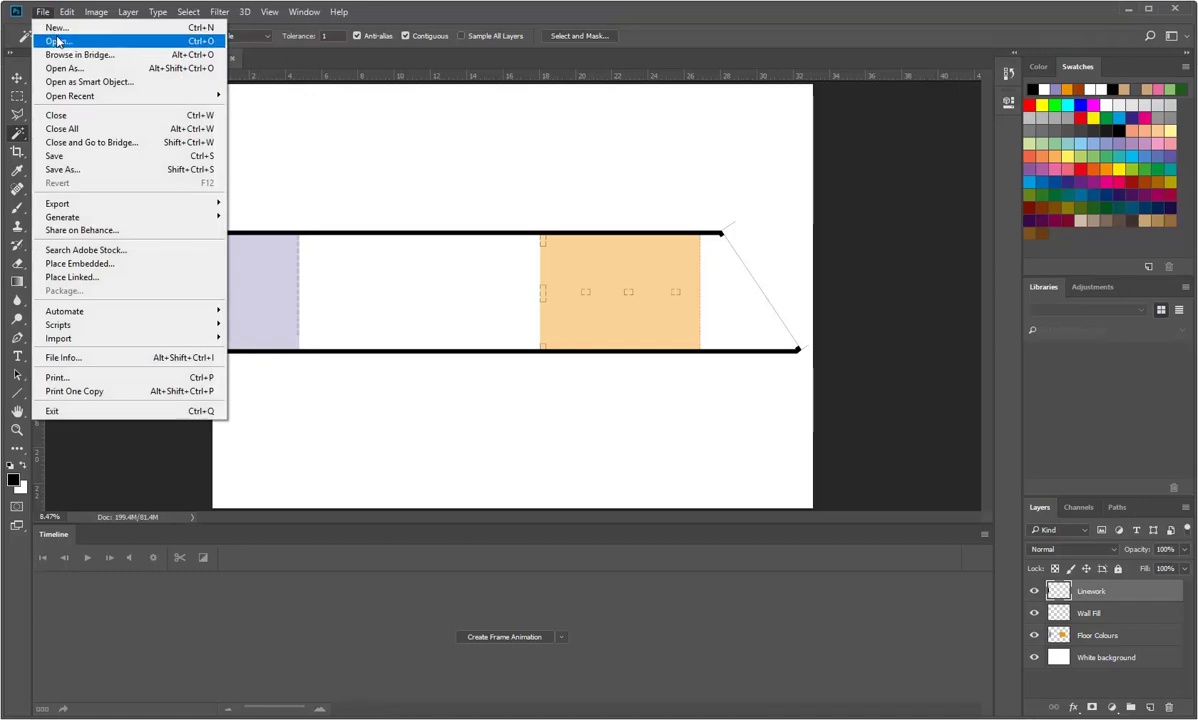
left_click(58, 41)
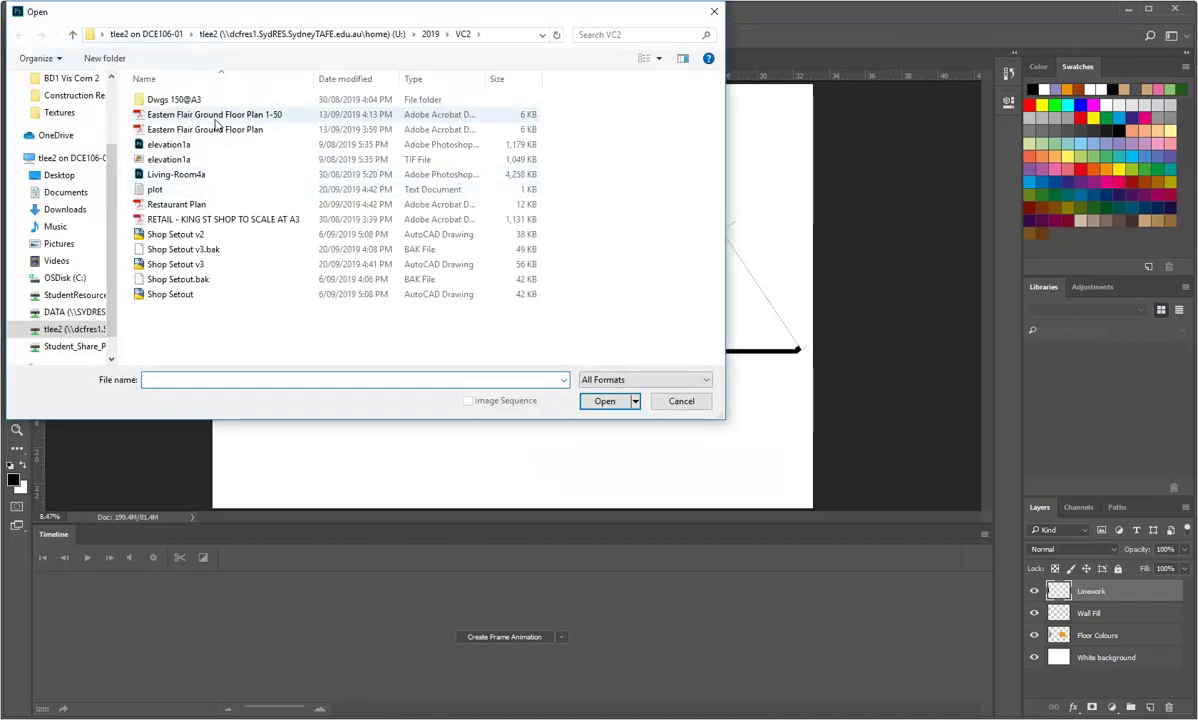
double_click(180, 206)
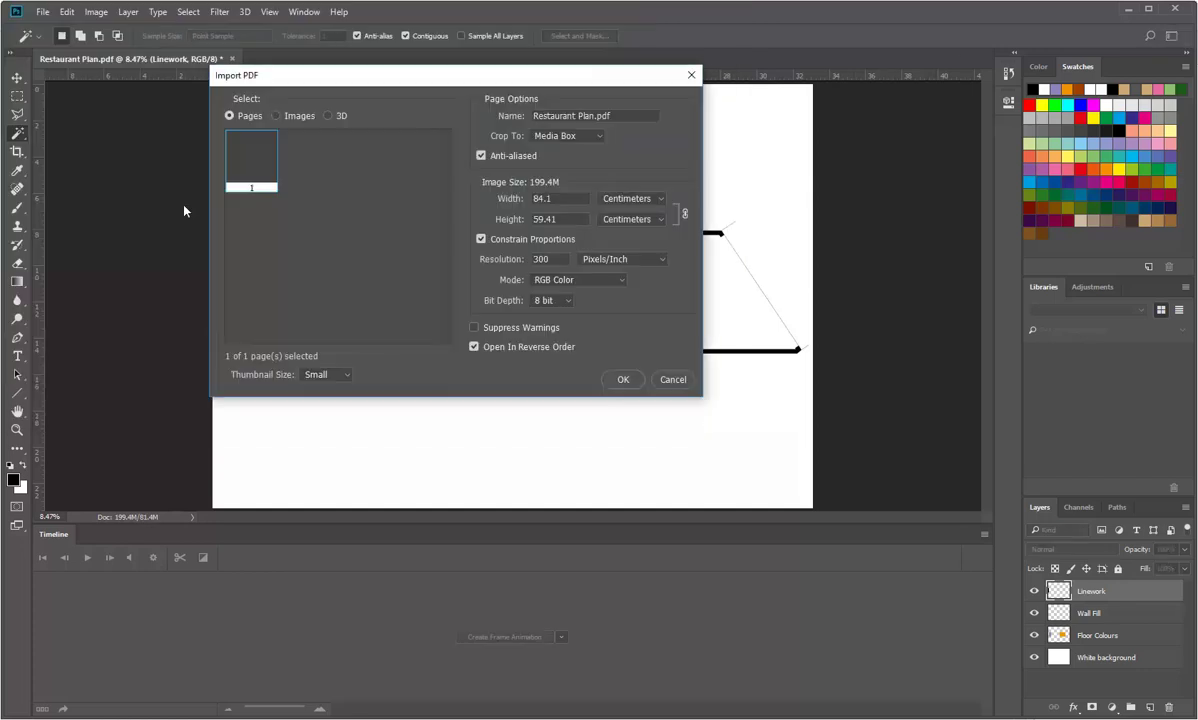
left_click(623, 379)
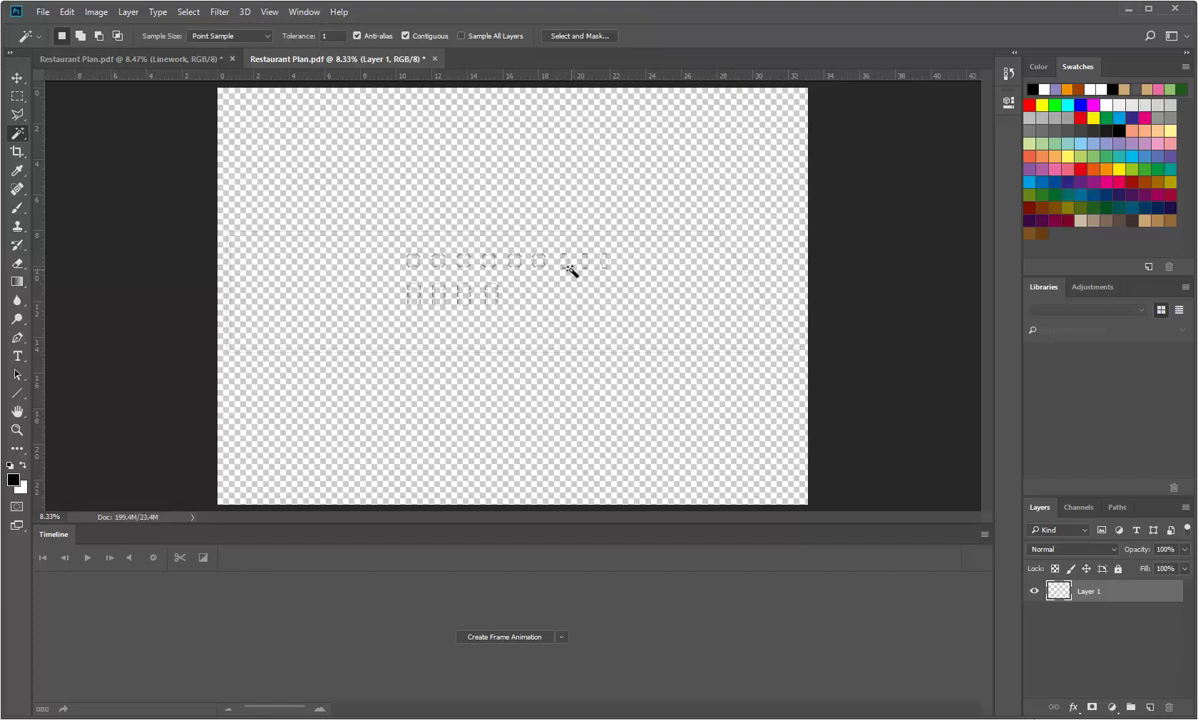
left_click(119, 57)
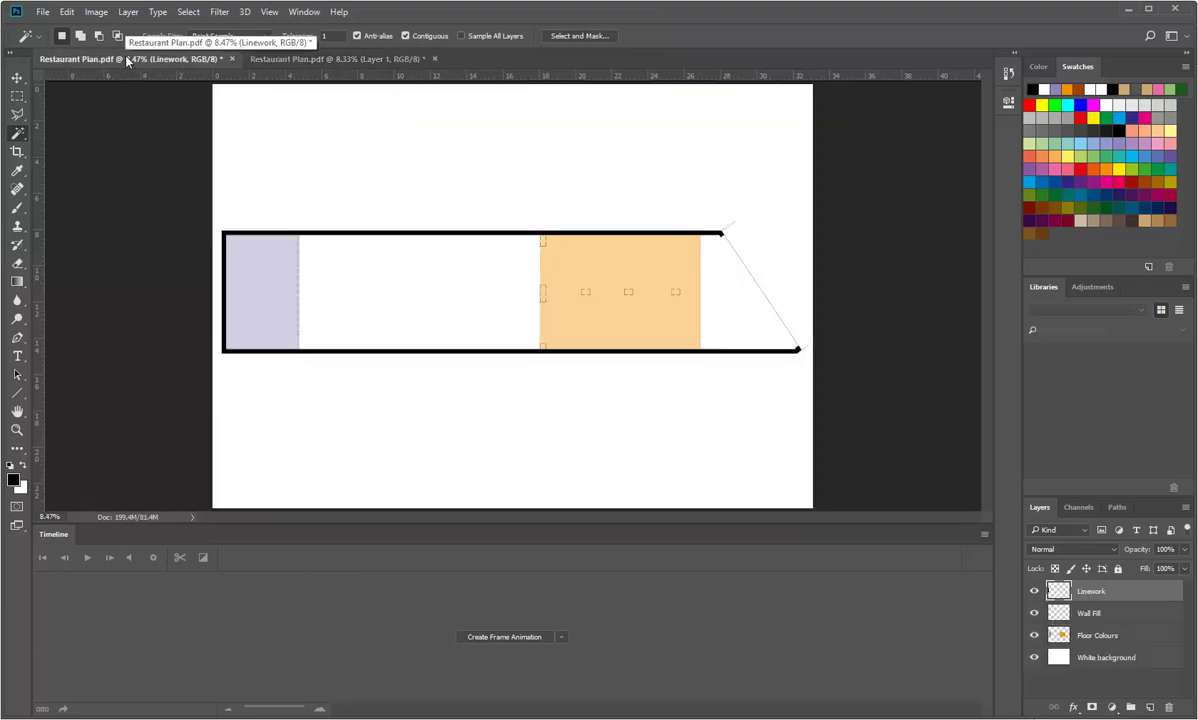
left_click(43, 12)
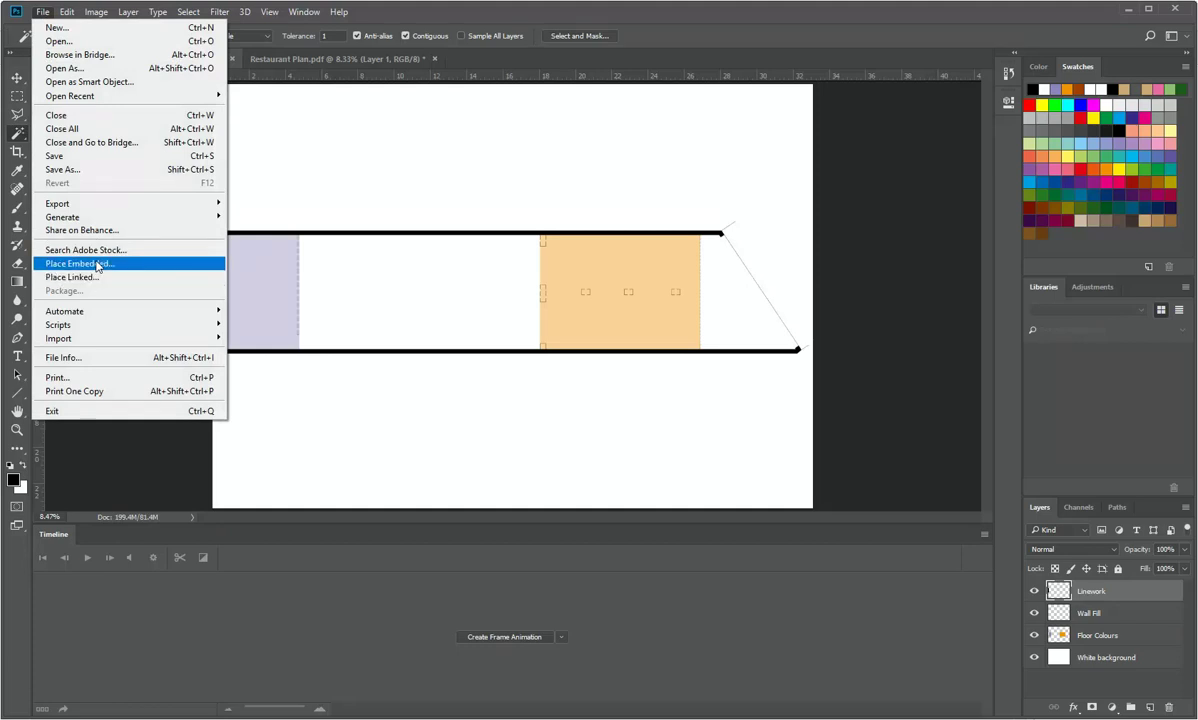
- Place Restaurant Plan.pdf as an embedded smart object cropped to Media Box
left_click(97, 264)
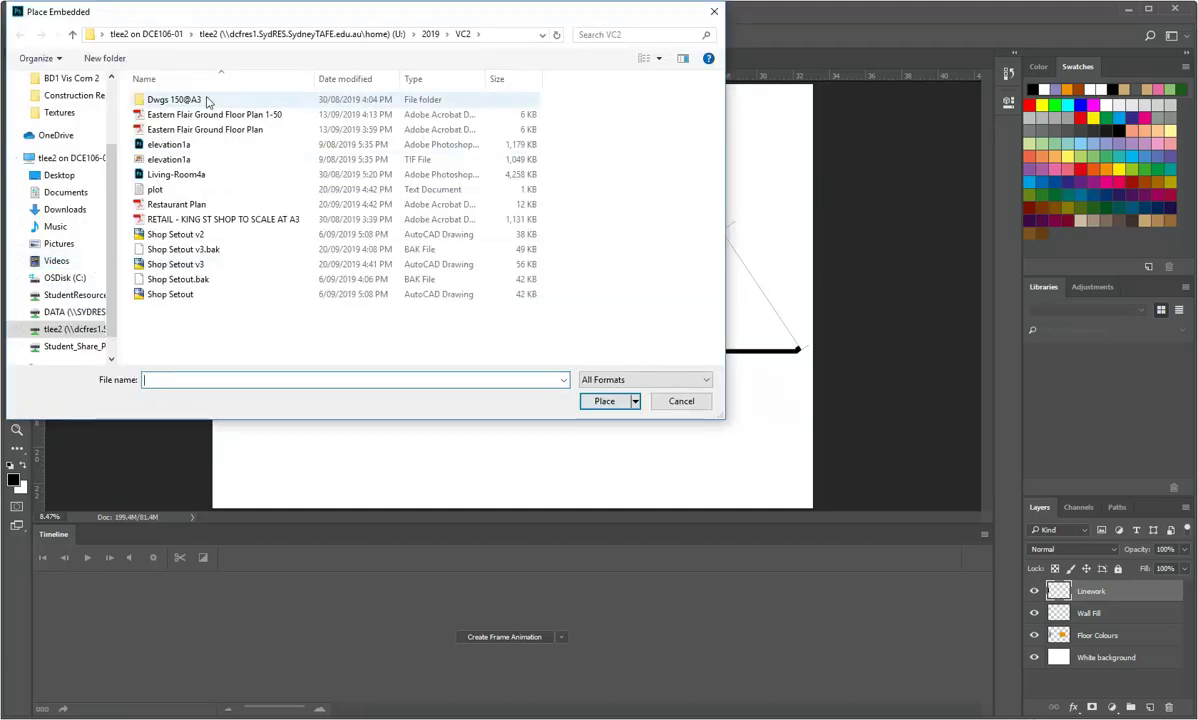
double_click(176, 205)
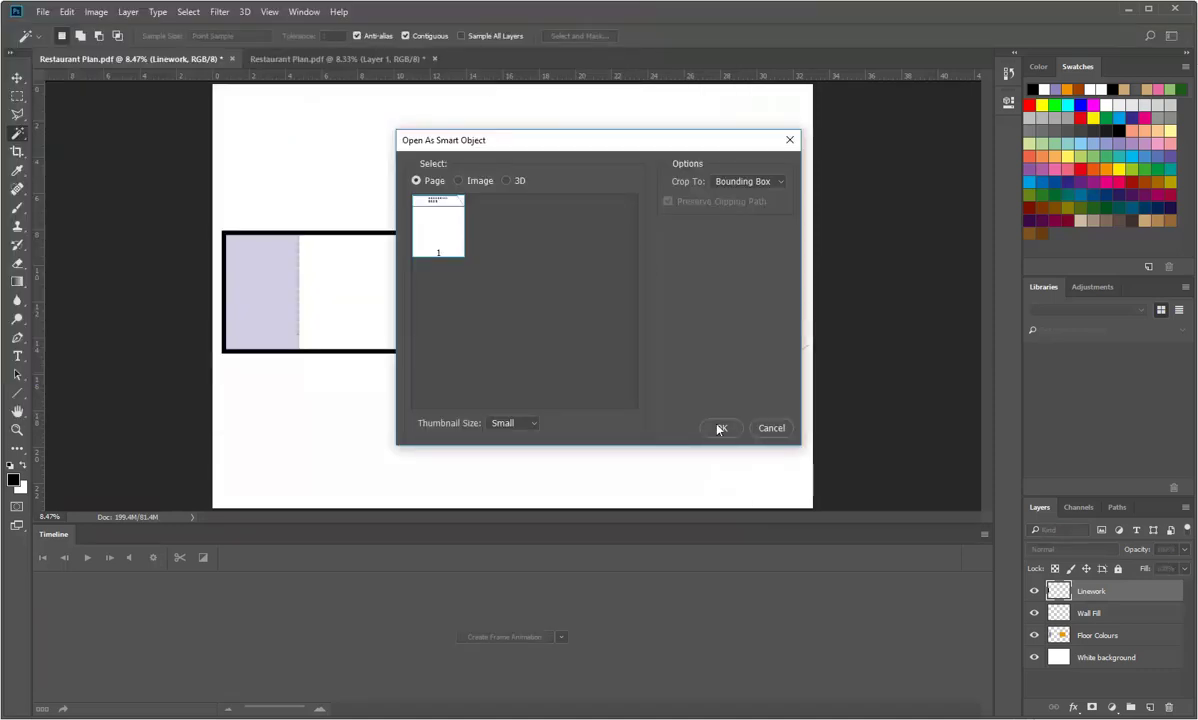
left_click(777, 181)
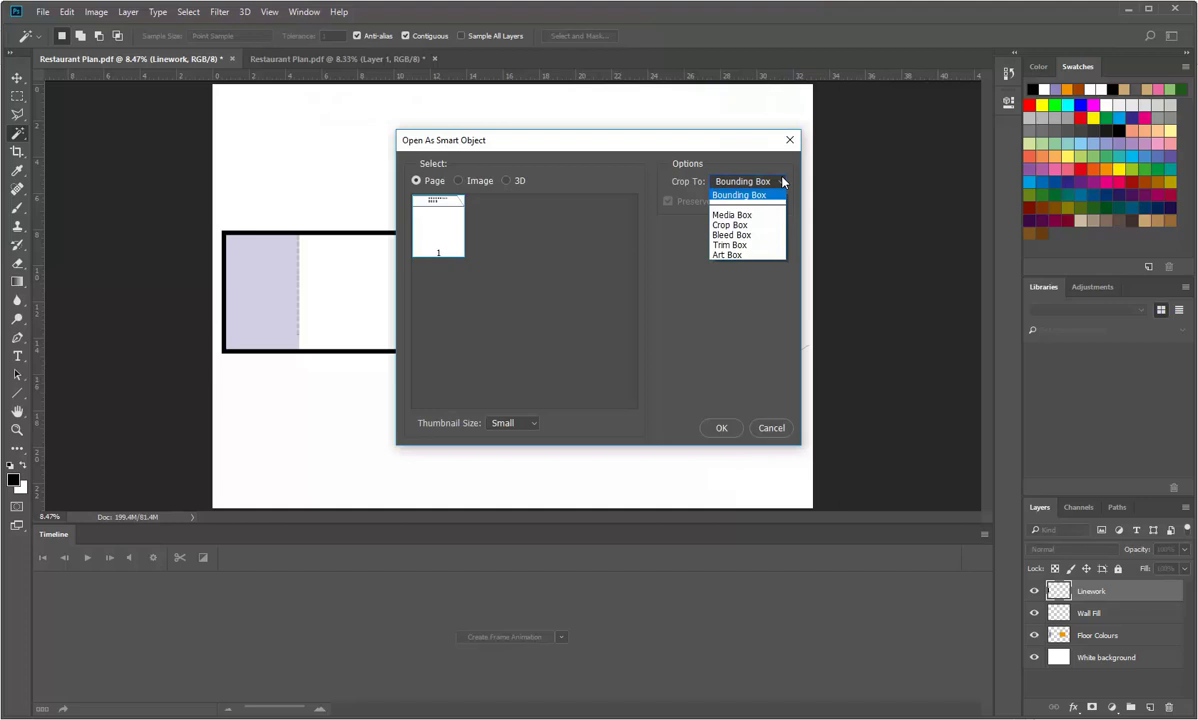
left_click(745, 215)
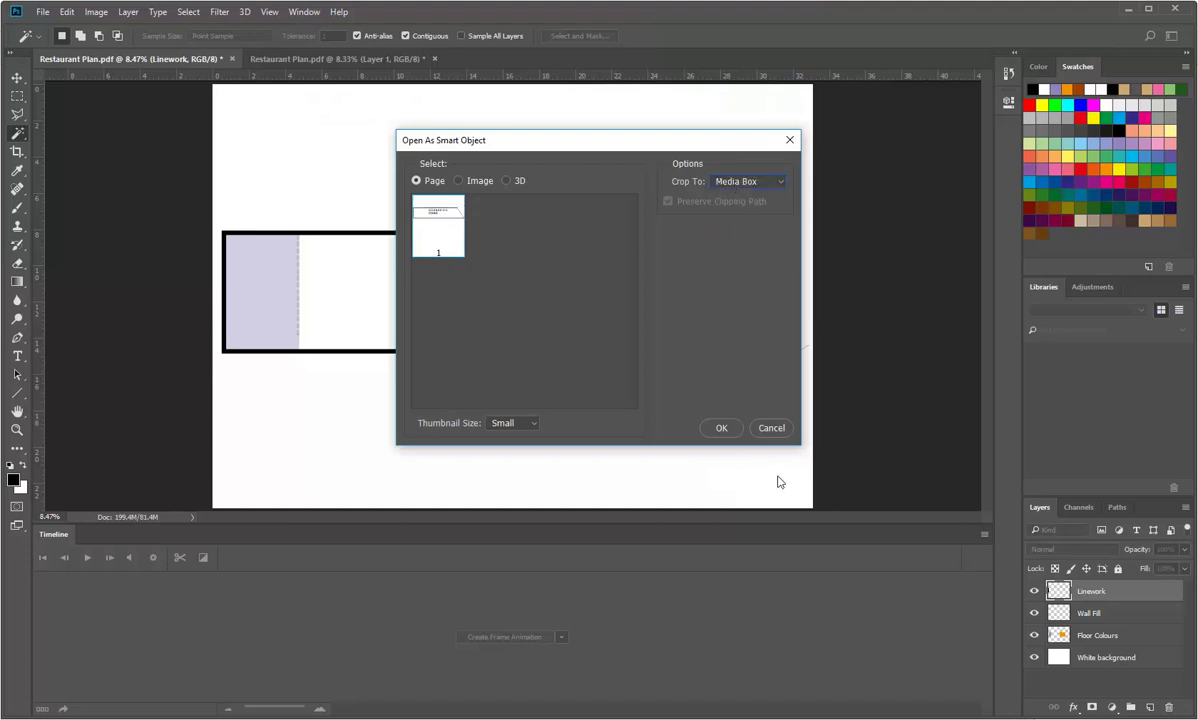
left_click(722, 429)
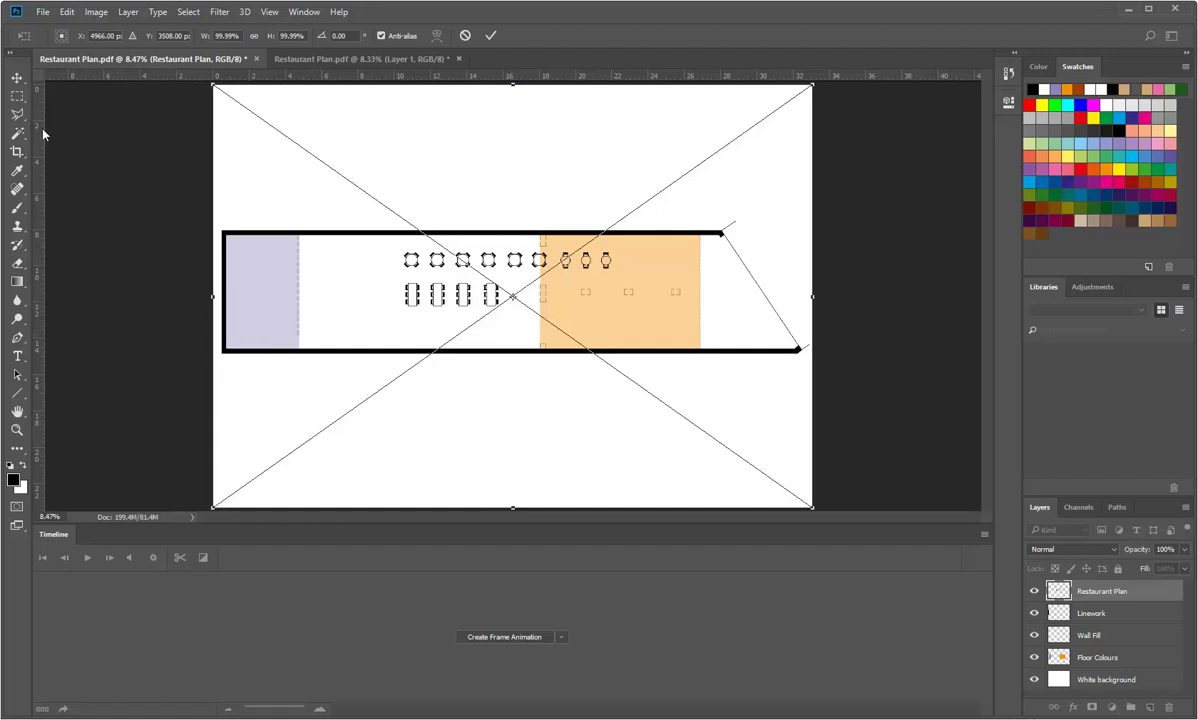
left_click(17, 78)
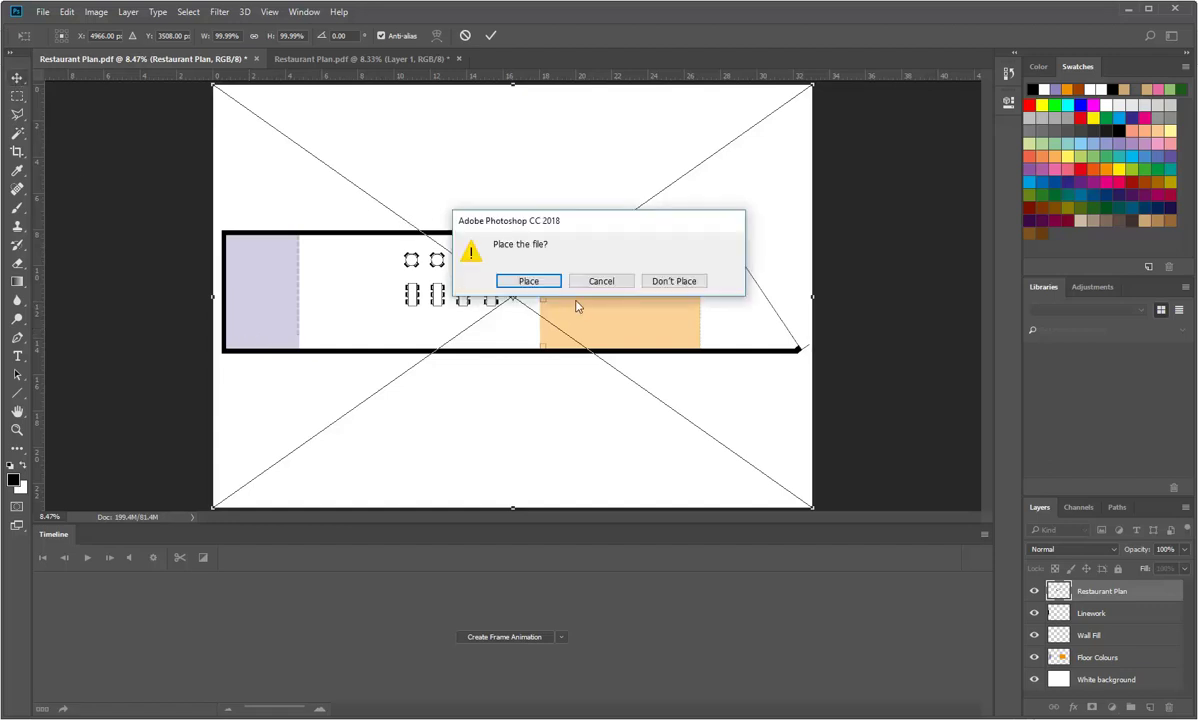
left_click(533, 282)
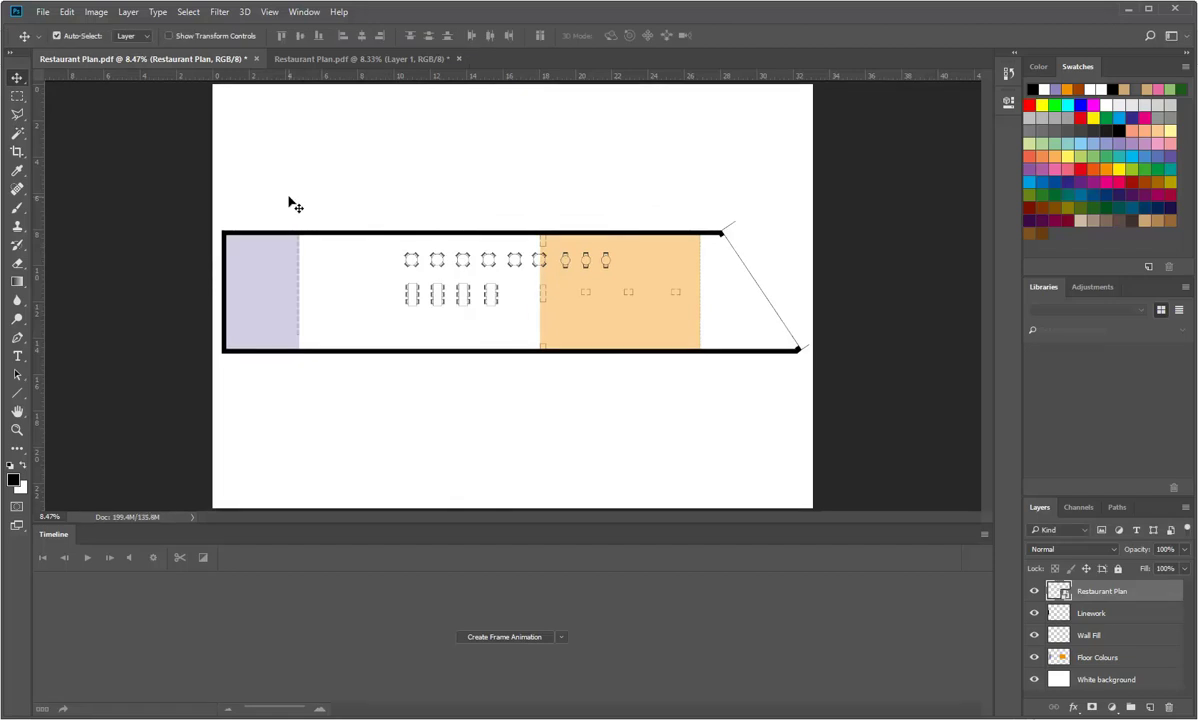
- Hide the Linework layer and select the wall area with the Magic Wand
left_click(1037, 613)
left_click(1036, 613)
left_click(1036, 613)
left_click(1036, 613)
left_click(1038, 613)
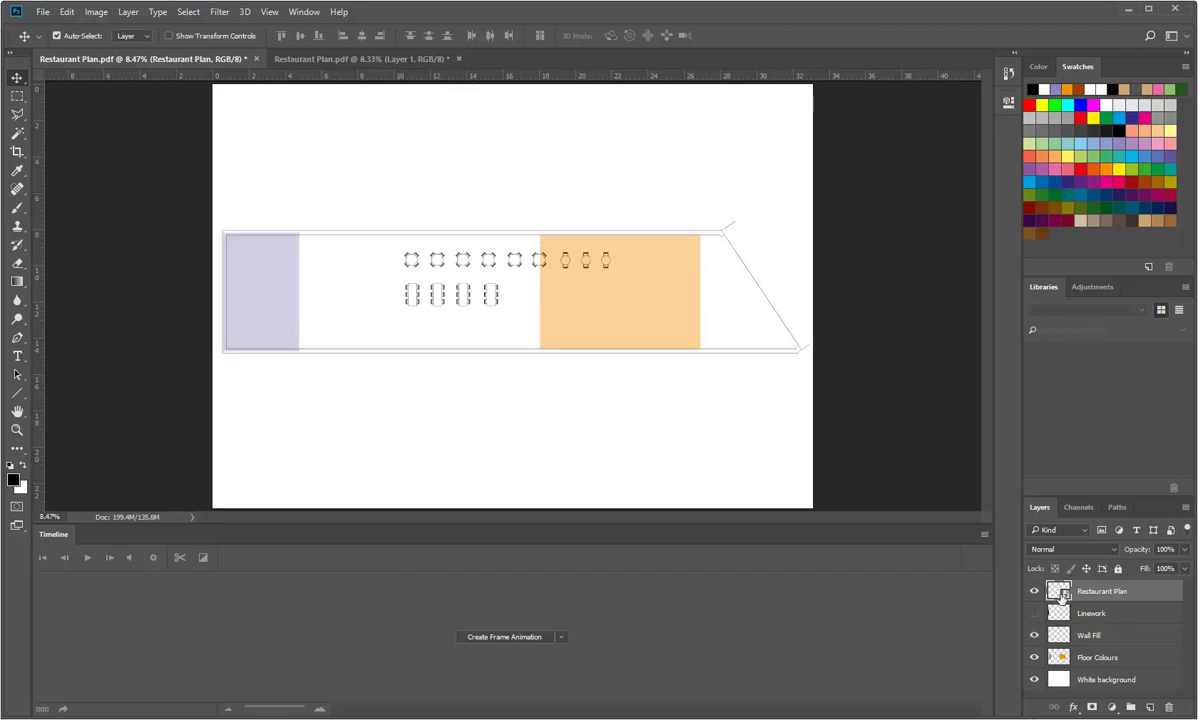
left_click(1036, 613)
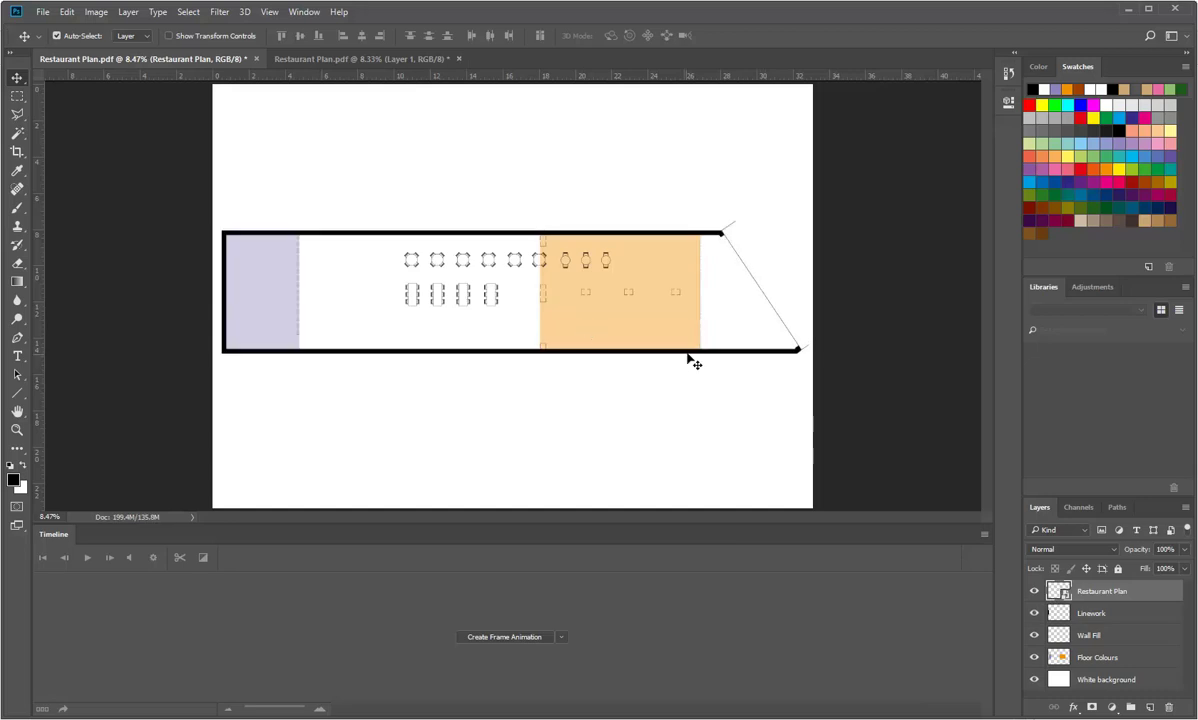
left_click(1034, 613)
key("w")
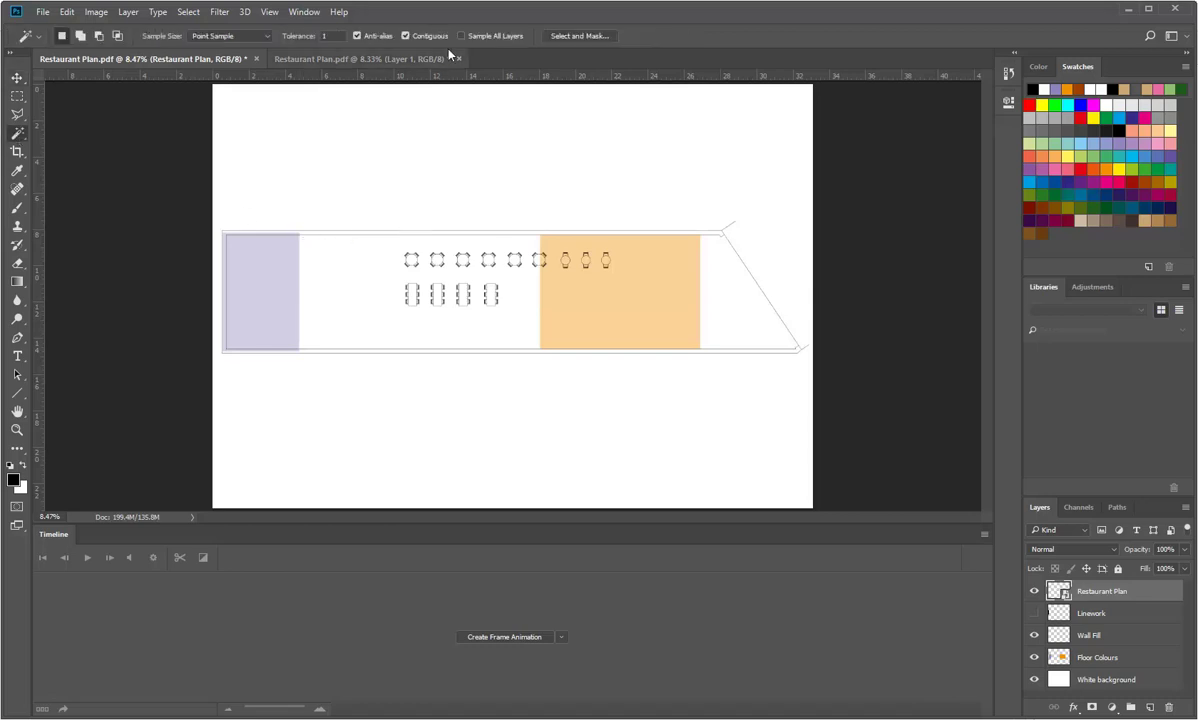
left_click(644, 232)
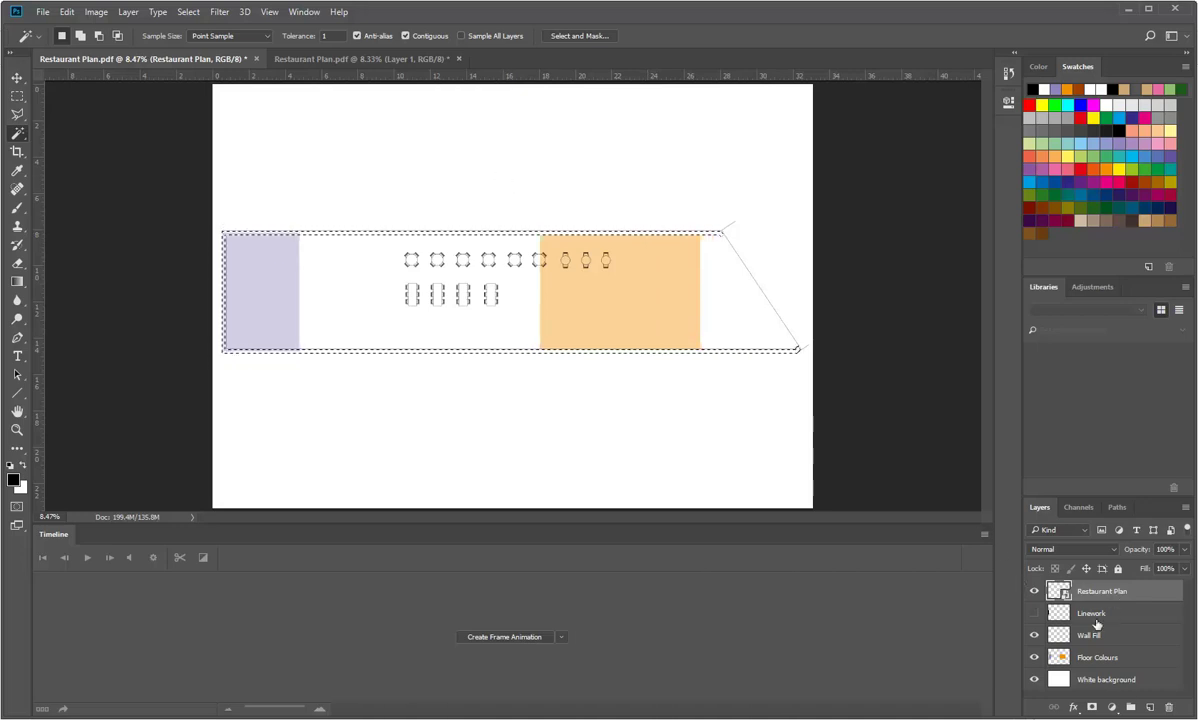
- Delete an unneeded new layer and make Wall Fill the active layer
left_click(1151, 711)
left_click_drag(1091, 593, 1093, 627)
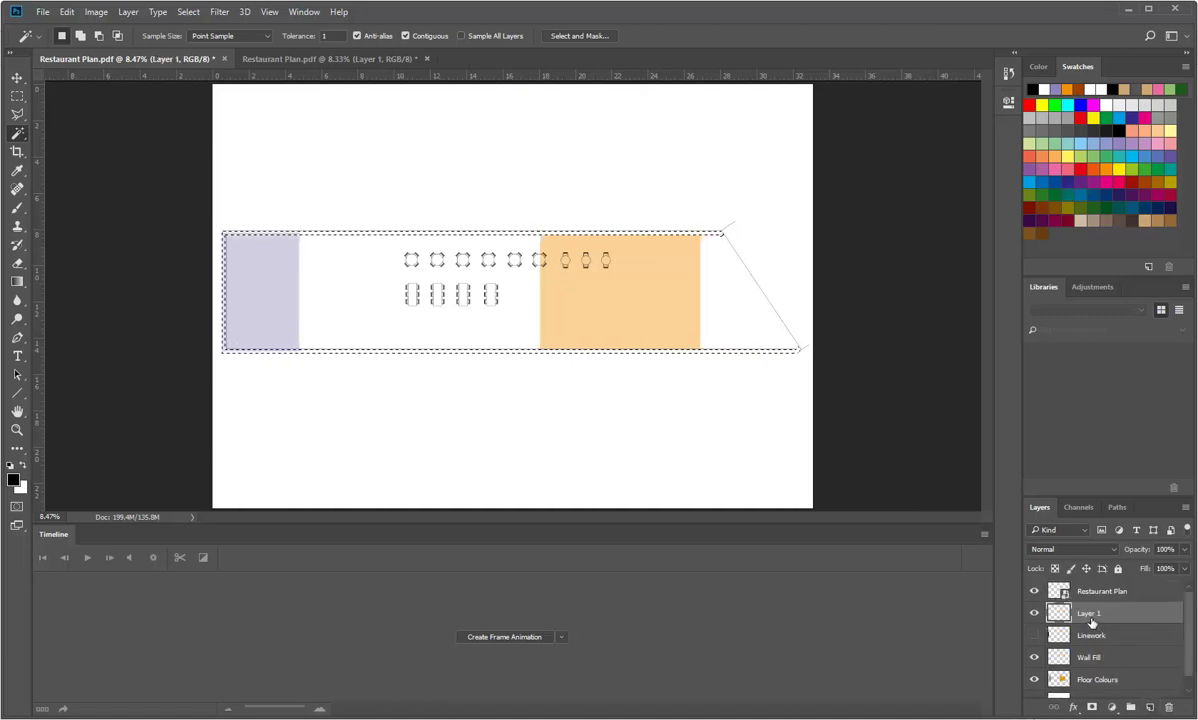
double_click(1088, 613)
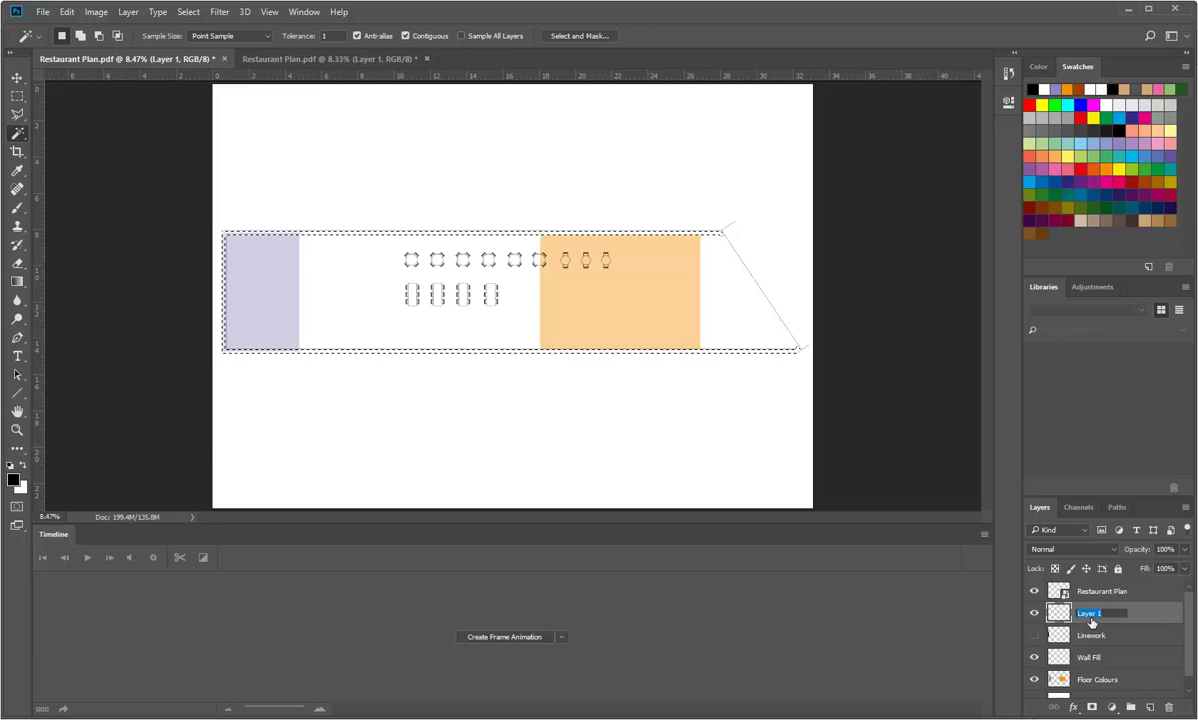
key("Return")
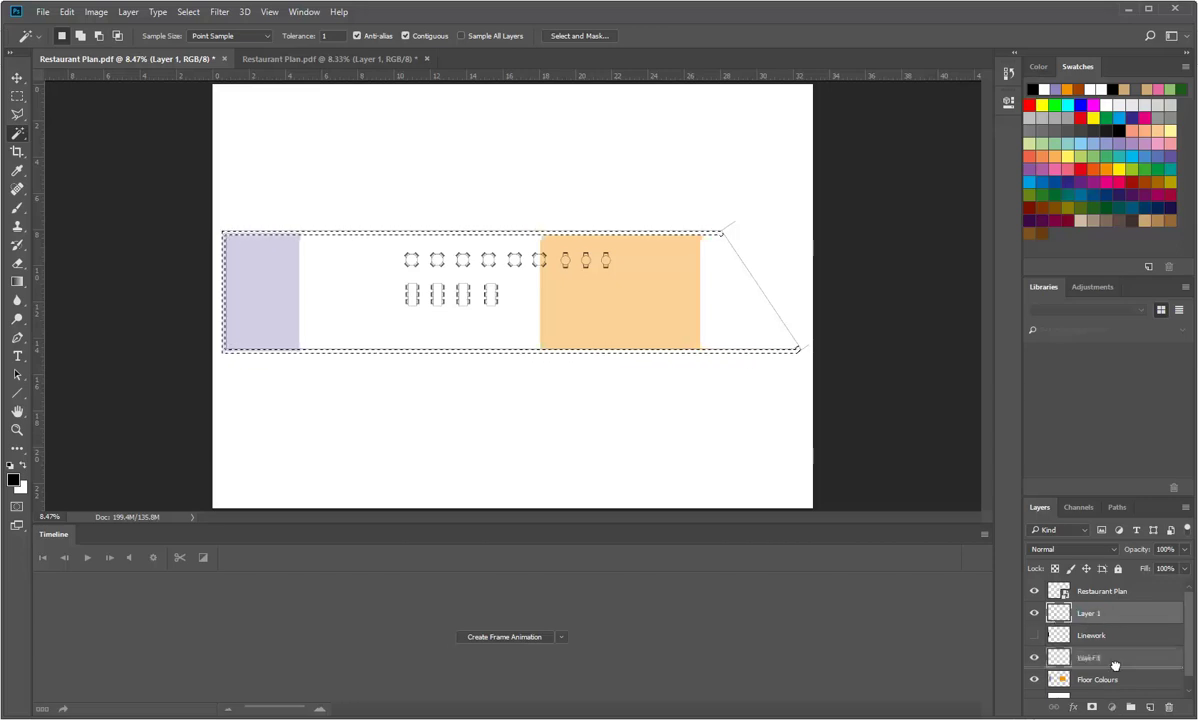
left_click_drag(1137, 690, 1085, 662)
key("Delete")
left_click(1087, 635)
- Fill the wall selection with solid black on Wall Fill and deselect
left_click(67, 12)
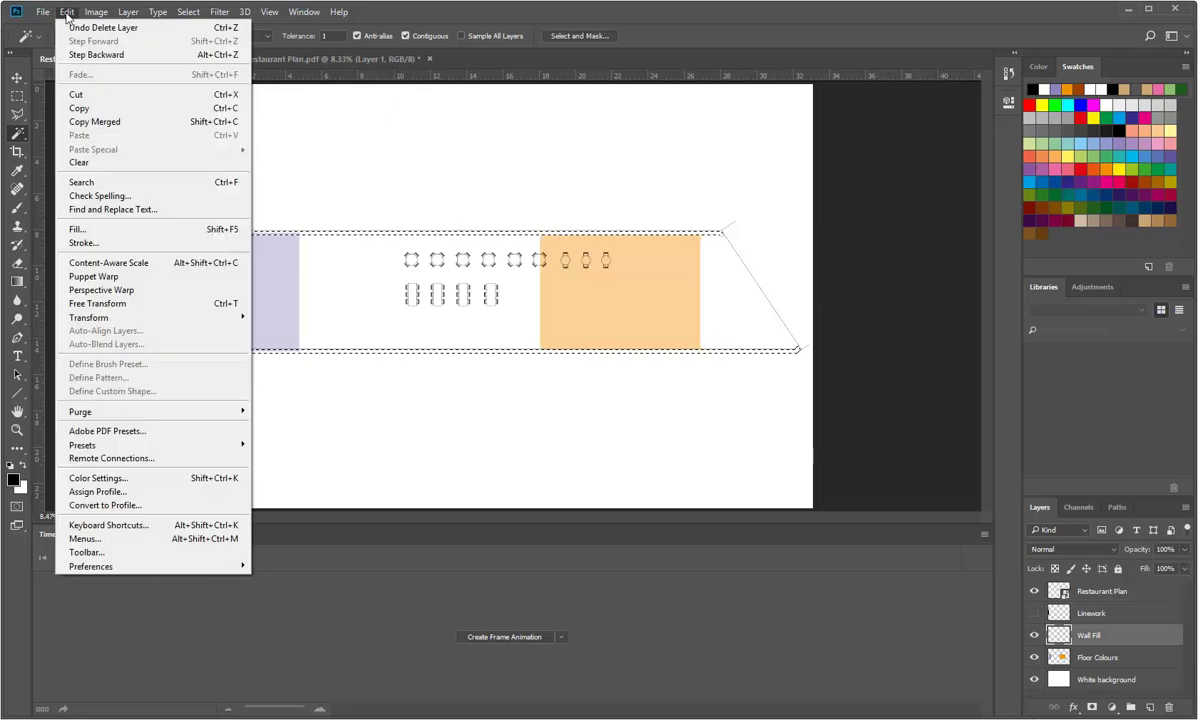
left_click(66, 12)
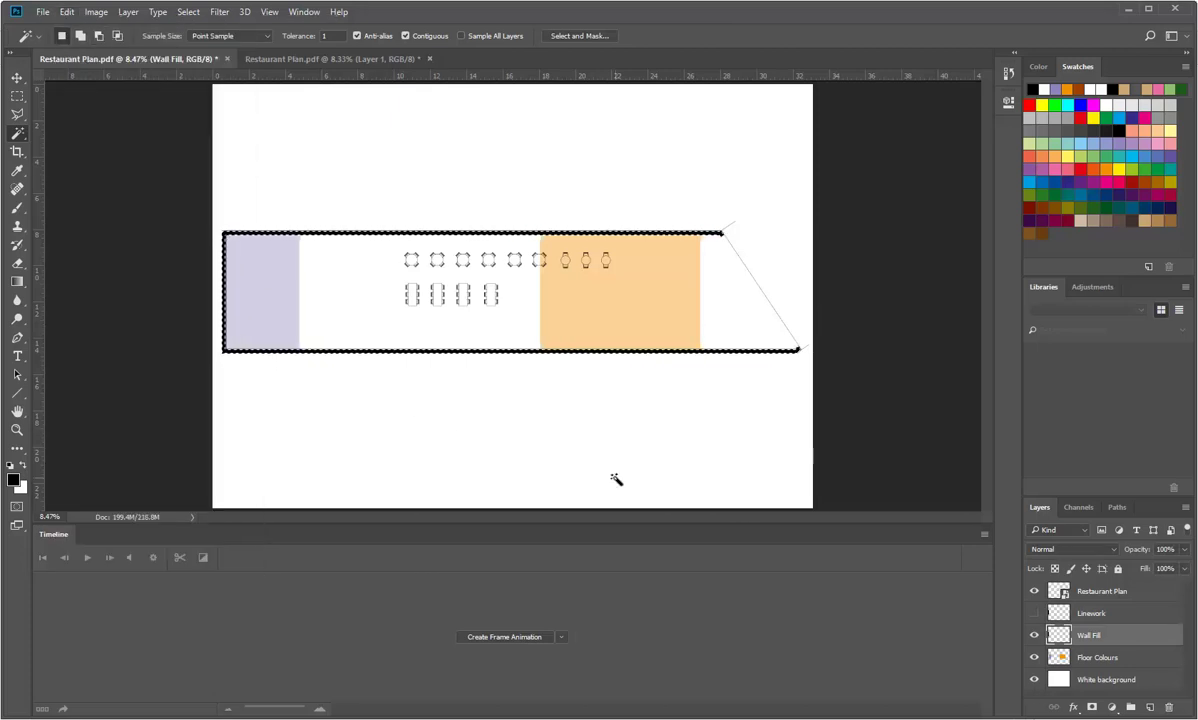
key("ctrl+d")
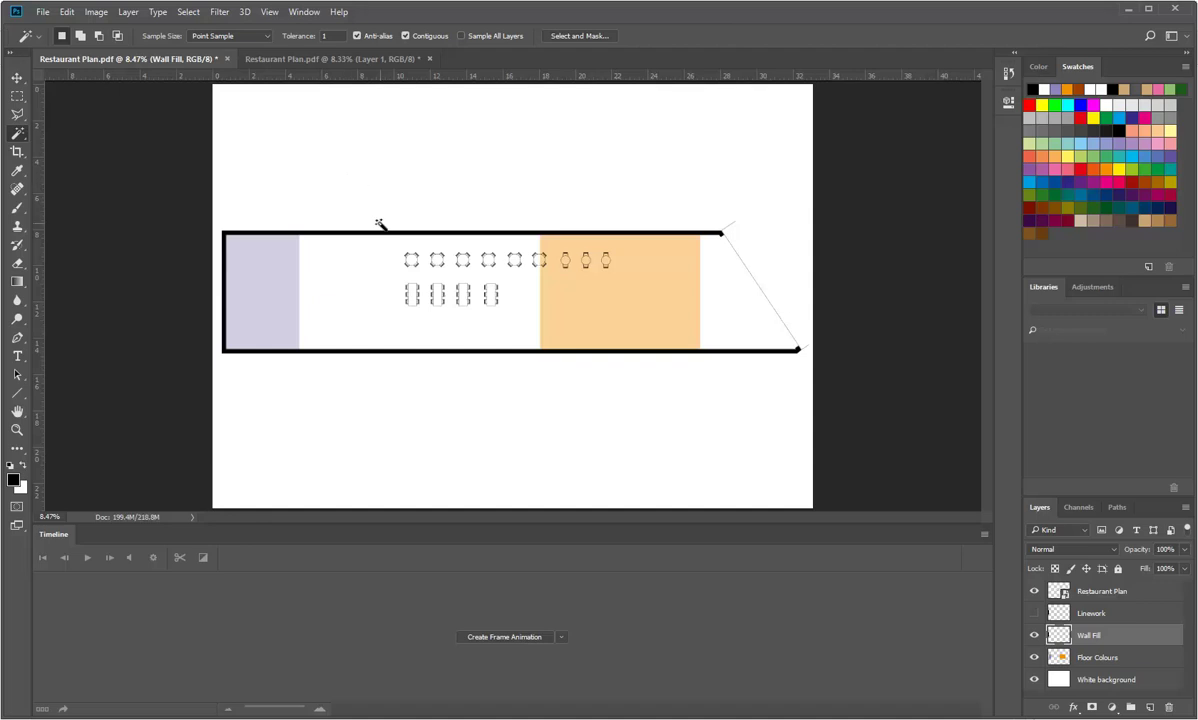
scroll(478, 264, "up", 3)
scroll(490, 260, "up", 2)
scroll(490, 260, "down", 3)
scroll(490, 260, "up", 4)
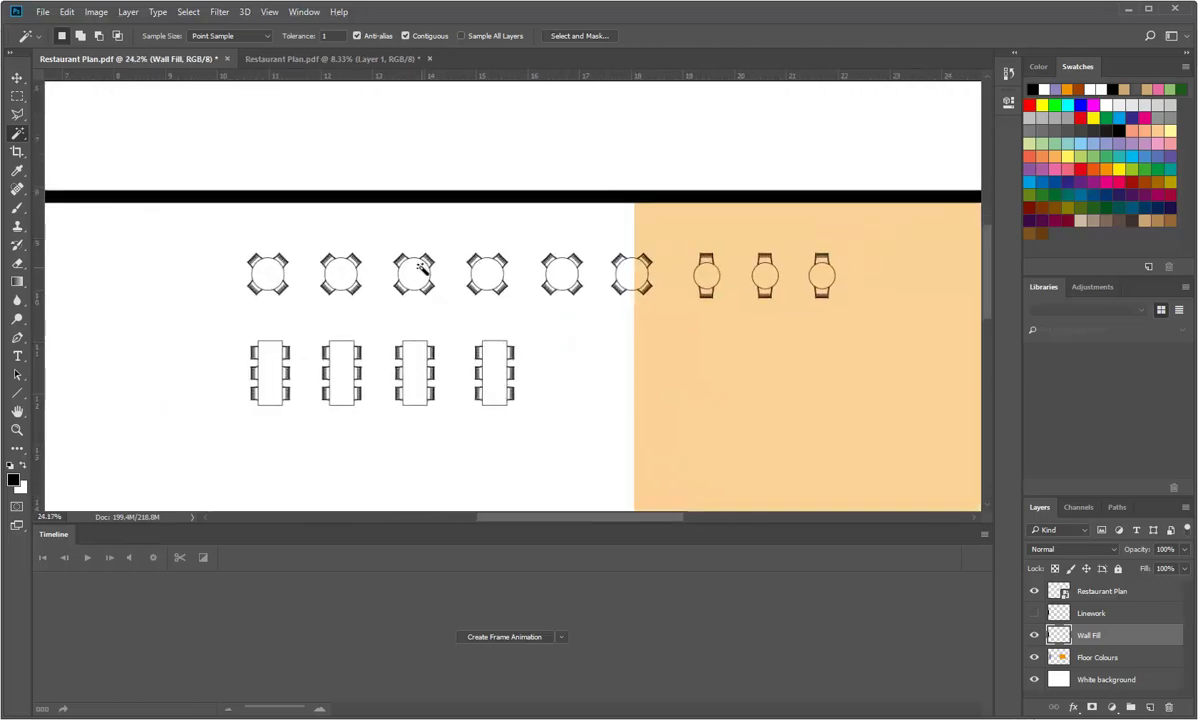
scroll(428, 268, "up", 2)
scroll(139, 329, "down", 1)
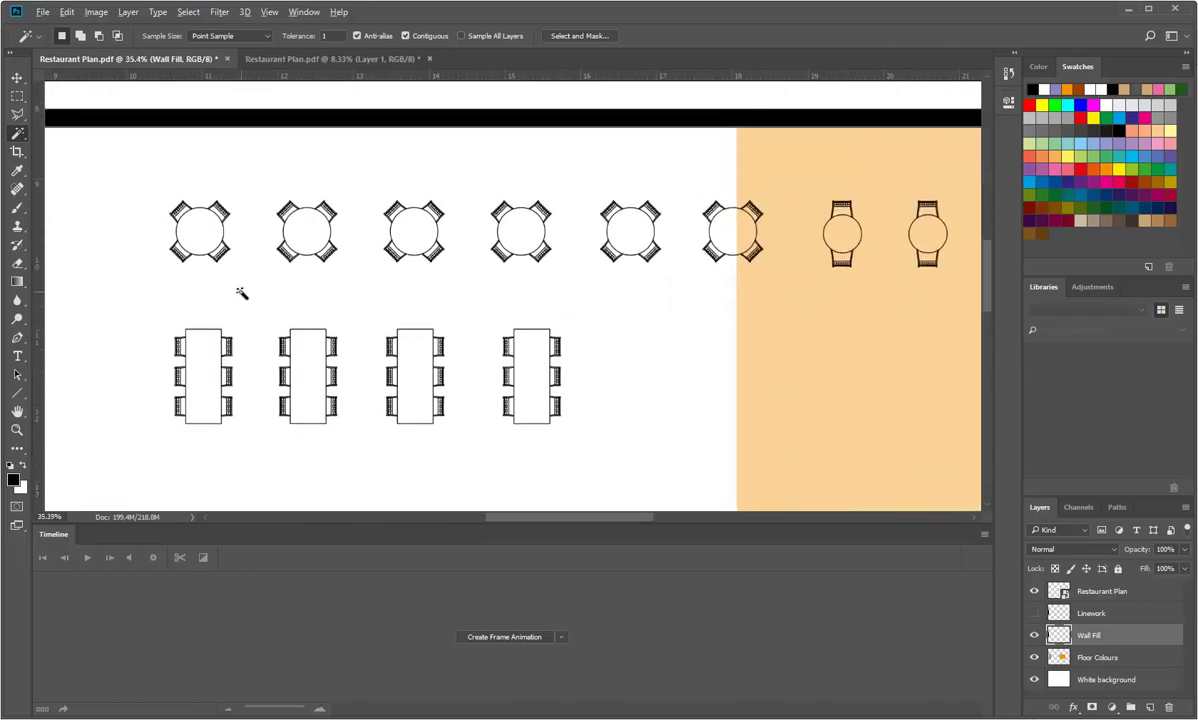
scroll(527, 219, "down", 2)
scroll(300, 240, "up", 4)
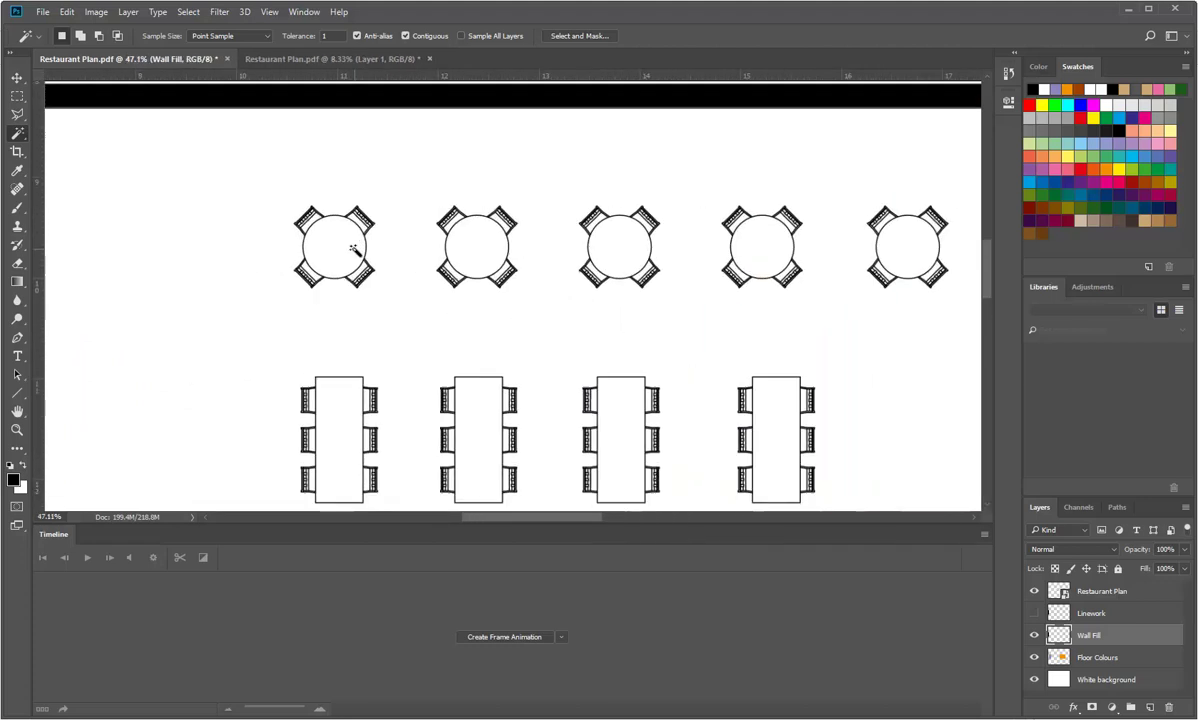
scroll(353, 249, "up", 5)
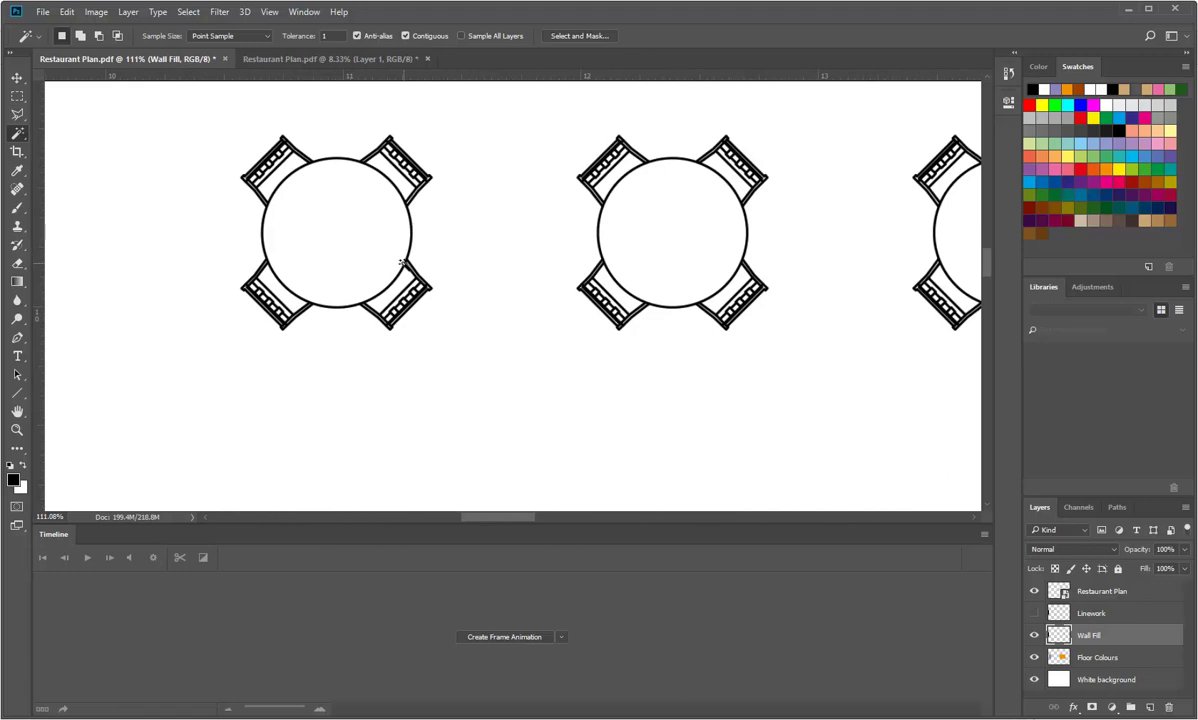
scroll(320, 243, "down", 8)
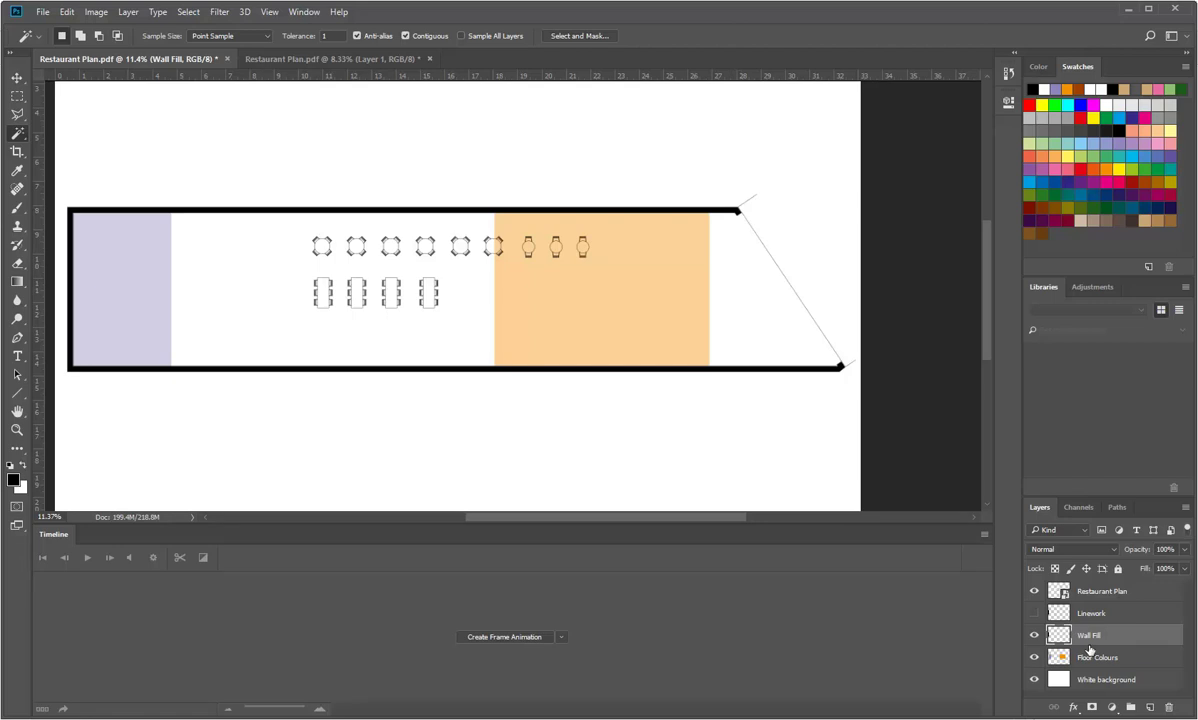
left_click(1034, 635)
left_click(1034, 635)
- Open the Wall Fill layer's Layer Style dialog and move it aside
right_click(1068, 636)
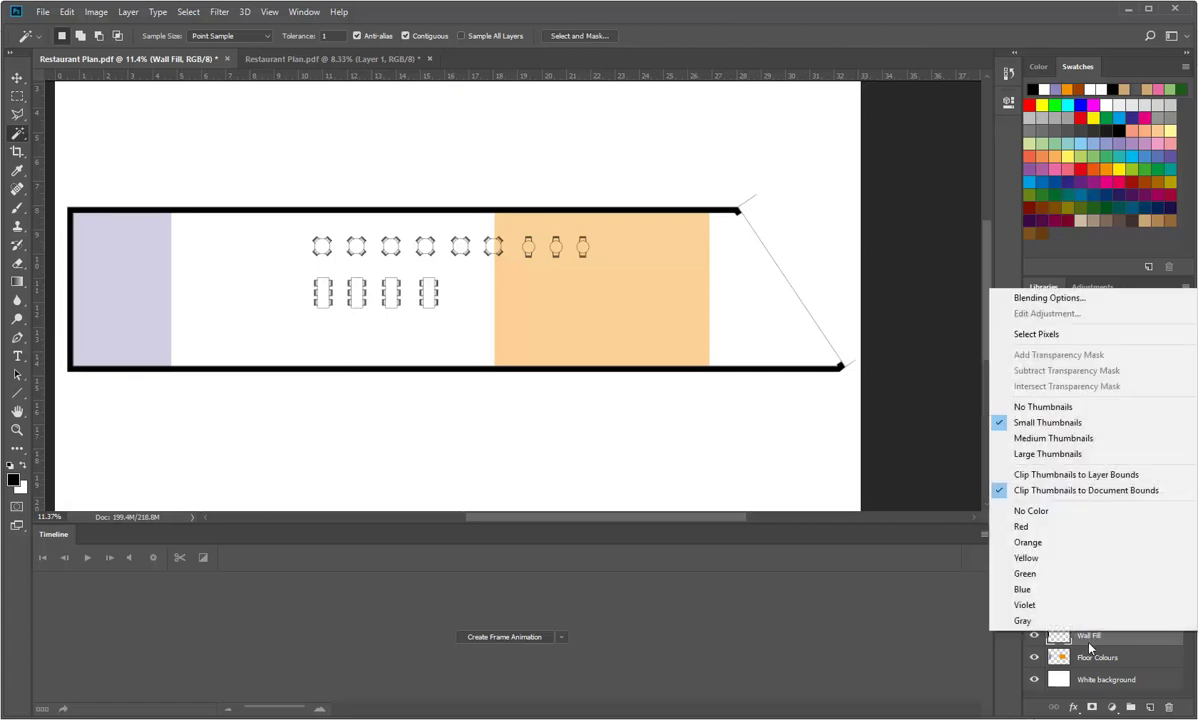
left_click(1091, 643)
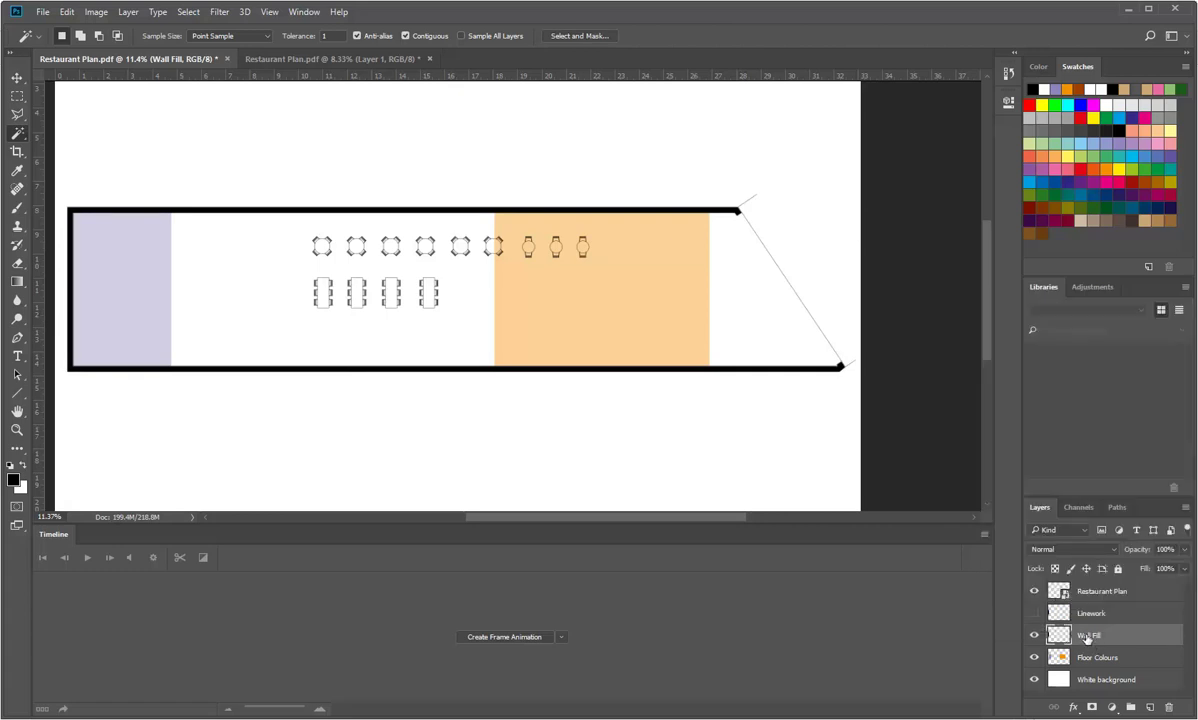
double_click(1089, 636)
key("Return")
double_click(1063, 632)
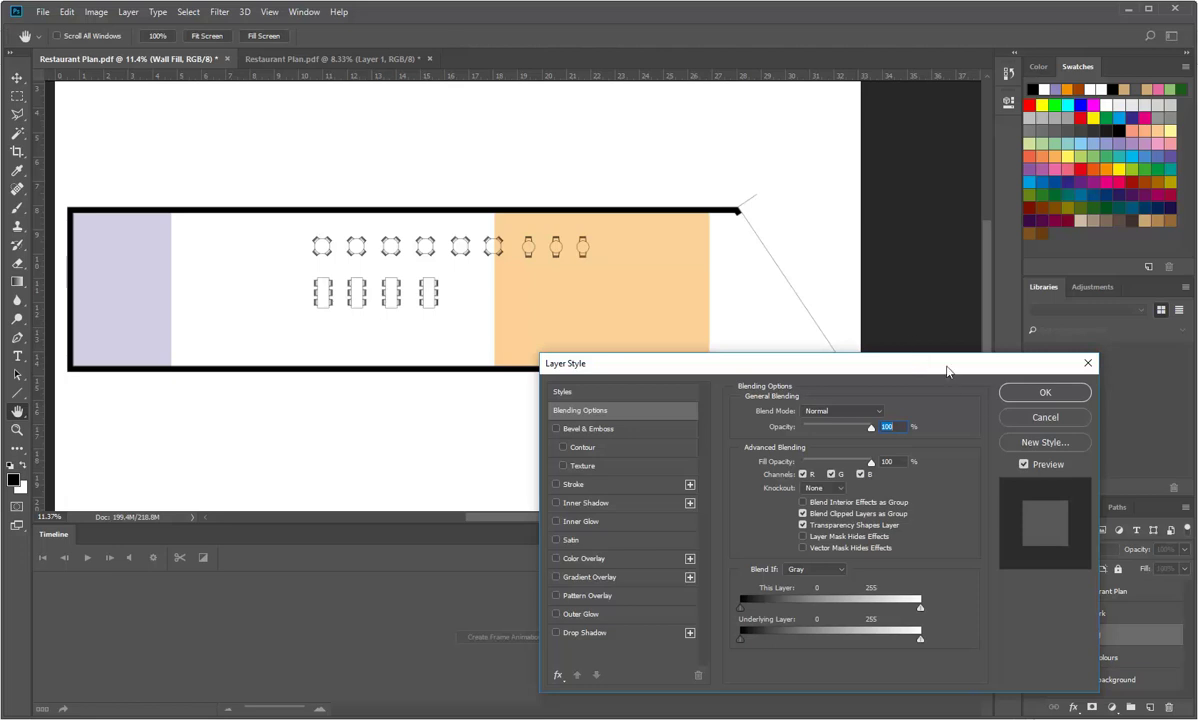
left_click_drag(955, 363, 964, 155)
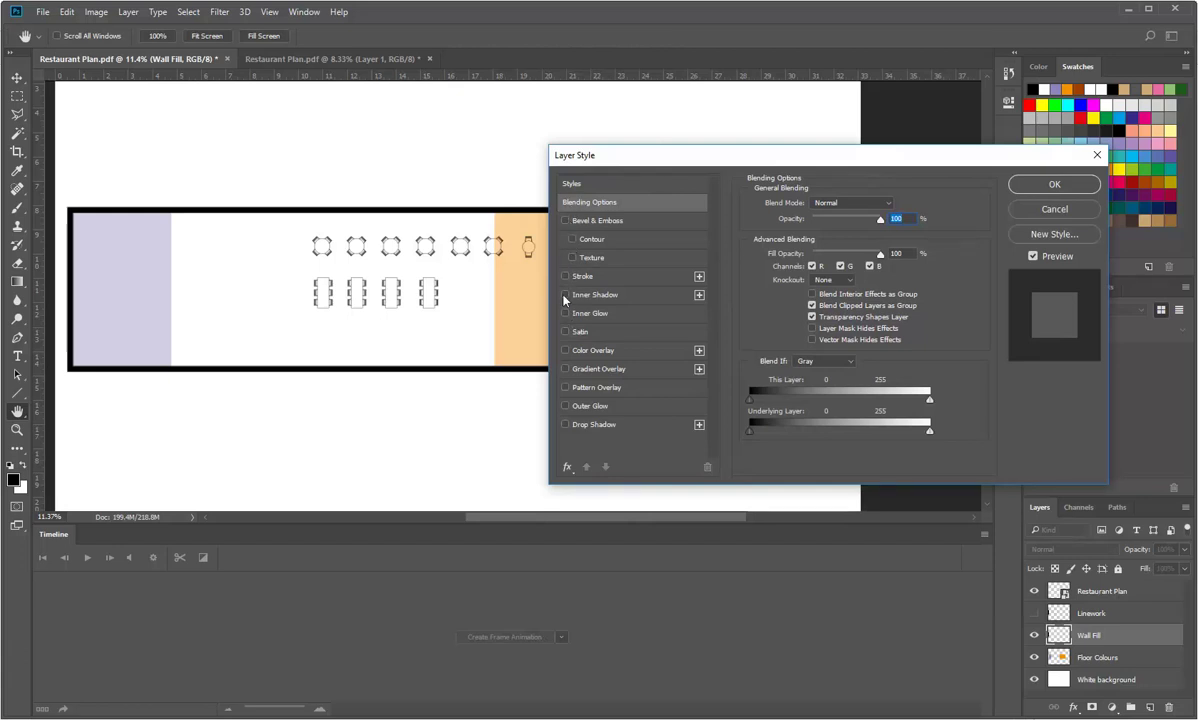
- Enable a Drop Shadow on Wall Fill and compare the preview on and off
left_click(565, 425)
left_click(590, 425)
left_click_drag(802, 164, 717, 286)
left_click(952, 380)
left_click(952, 380)
left_click(955, 384)
left_click(955, 384)
left_click(955, 384)
left_click(955, 384)
left_click(955, 382)
left_click(955, 382)
left_click_drag(796, 277, 853, 259)
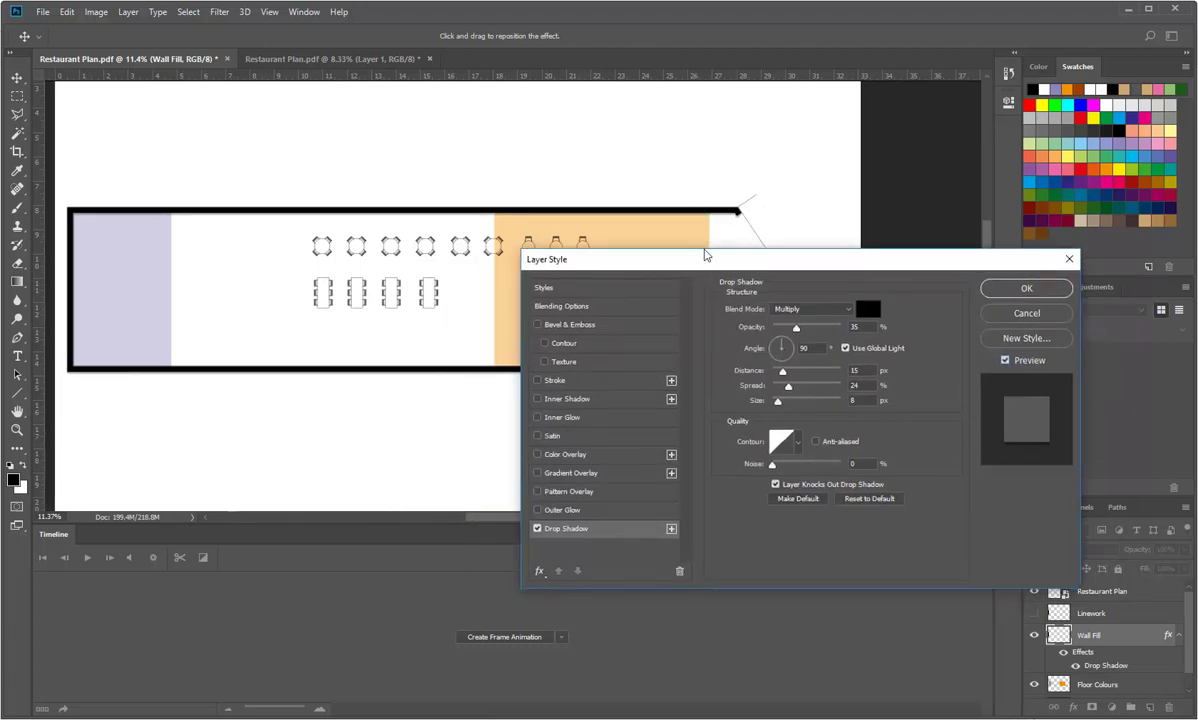
- Set the shadow to 47° angle, 34 px distance, 9% spread, 59 px size and apply
left_click_drag(772, 338, 792, 344)
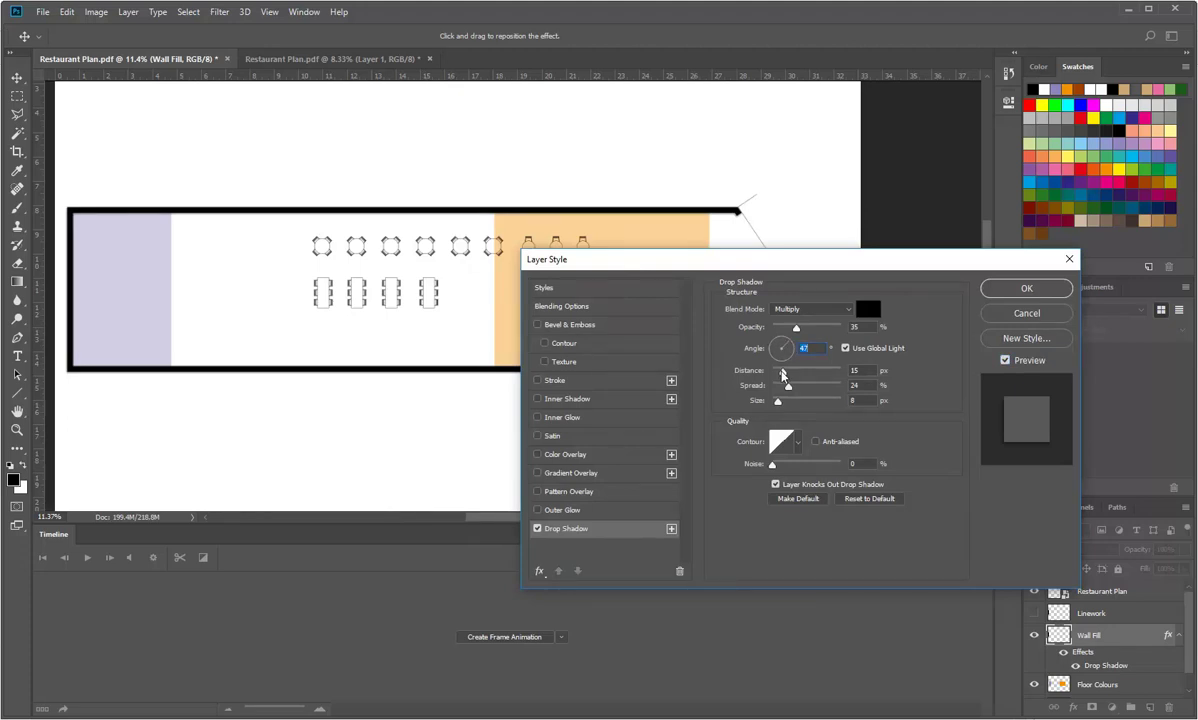
left_click_drag(784, 371, 793, 404)
left_click_drag(800, 307, 802, 455)
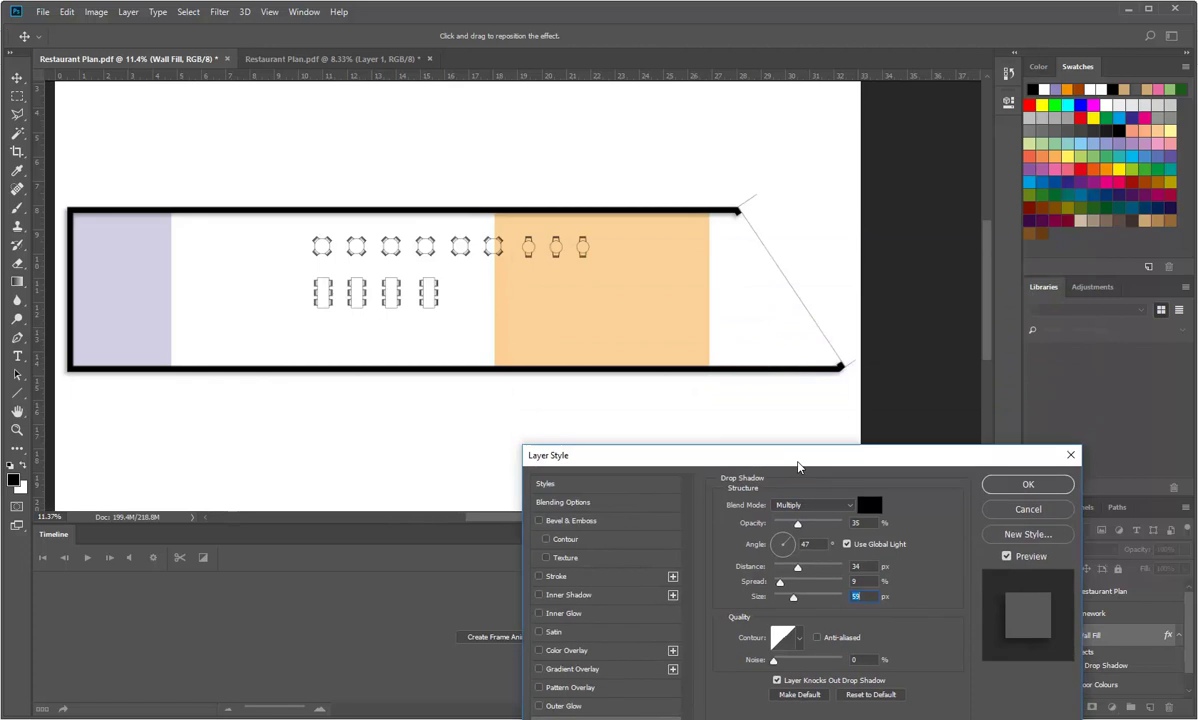
left_click(1004, 557)
left_click(1004, 564)
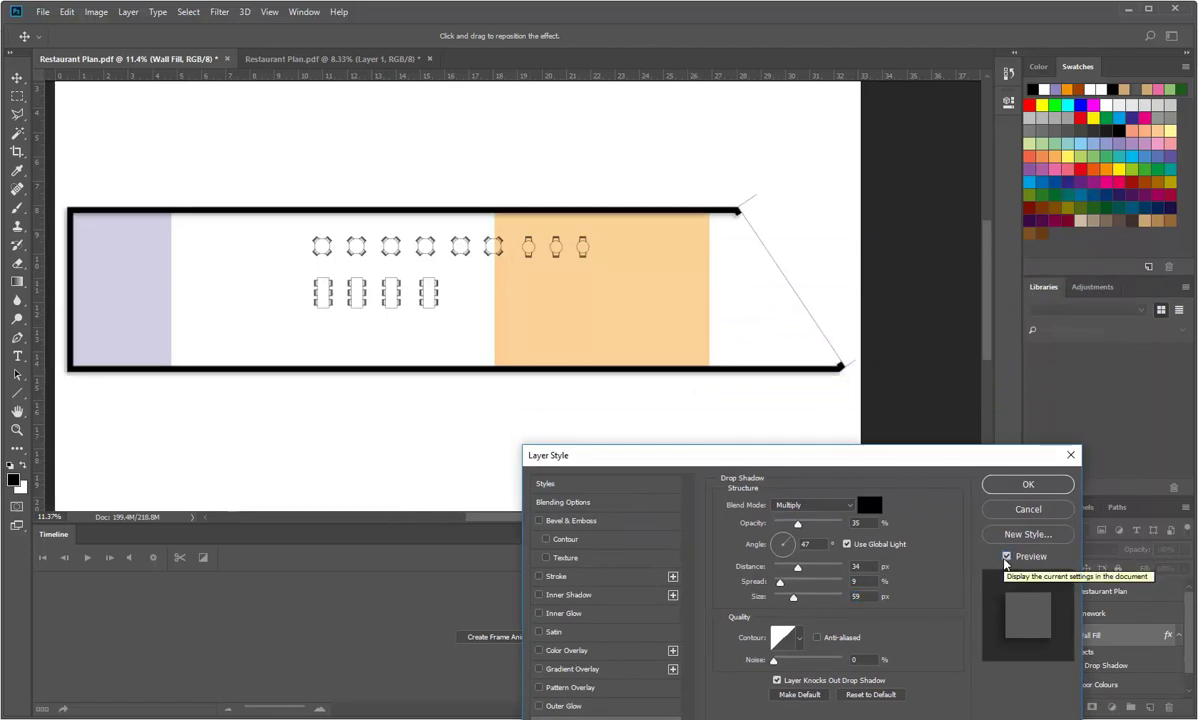
left_click(1004, 557)
left_click(1004, 557)
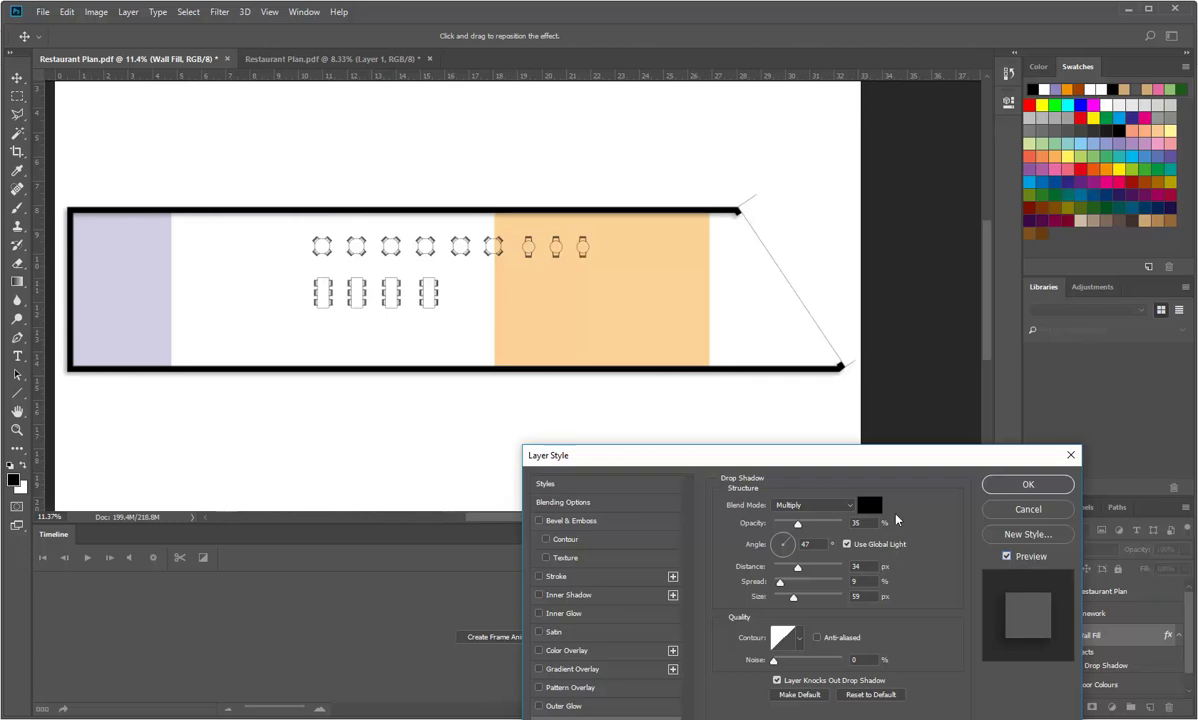
left_click_drag(911, 458, 832, 149)
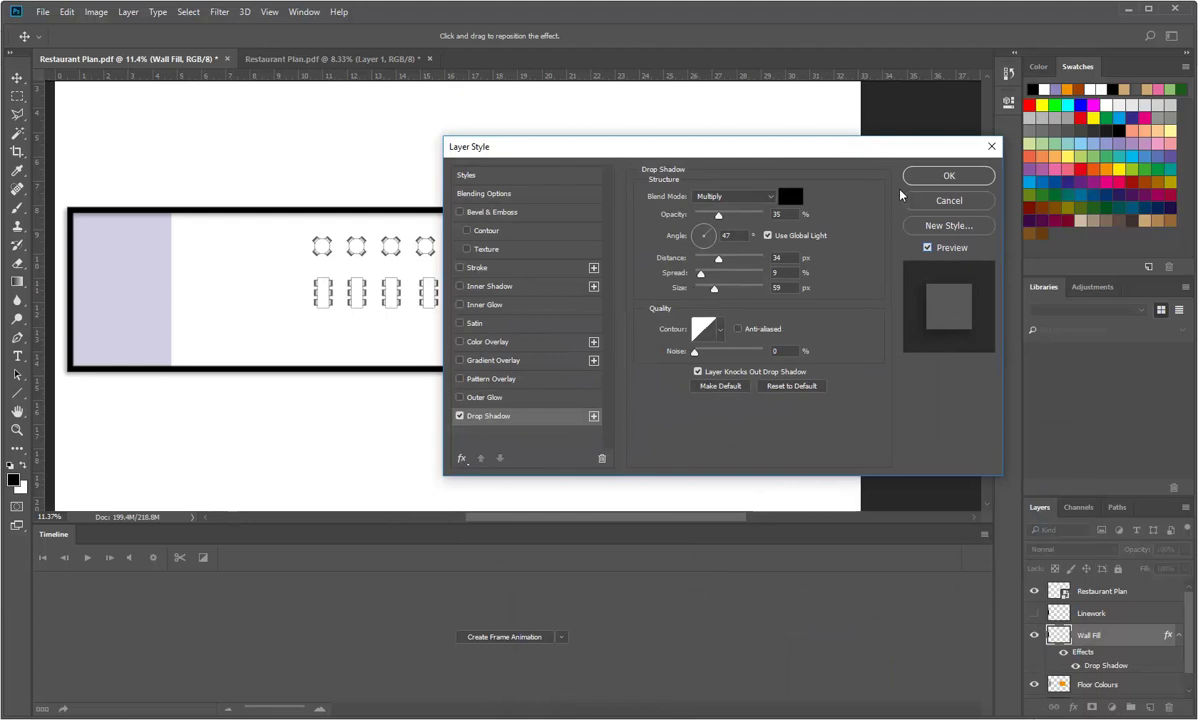
left_click(930, 176)
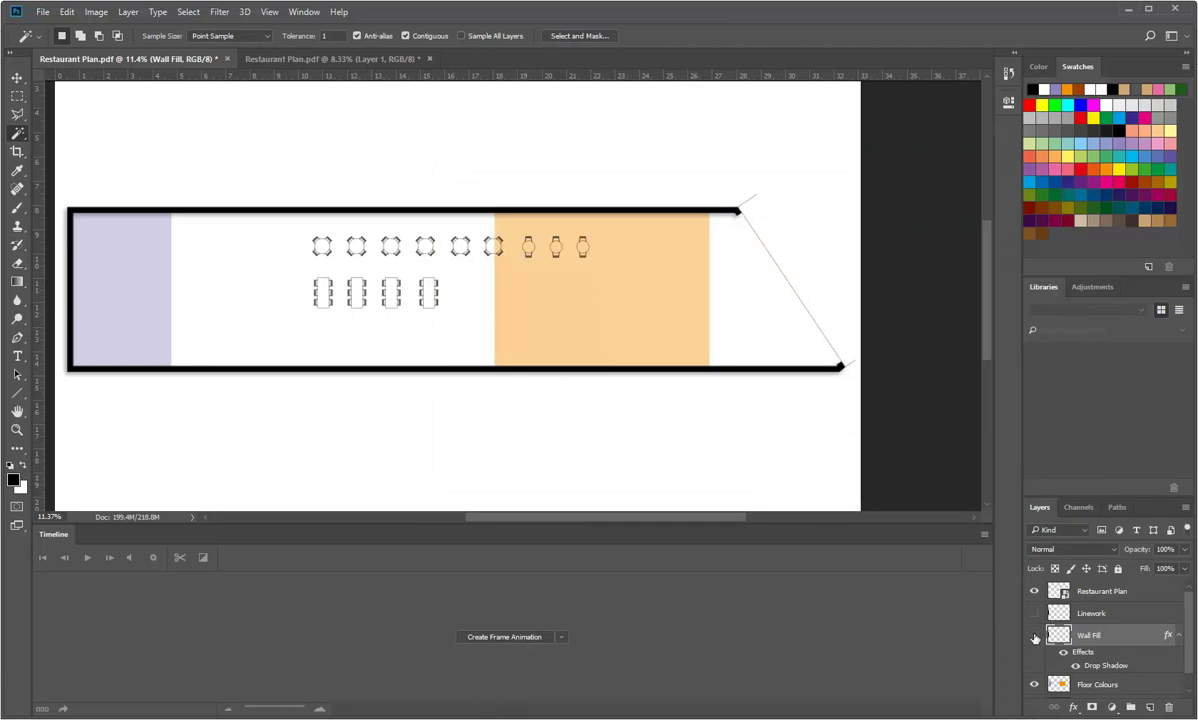
- Turn the Wall Fill drop shadow off and back on to compare
left_click(1035, 636)
left_click(1035, 637)
double_click(1059, 637)
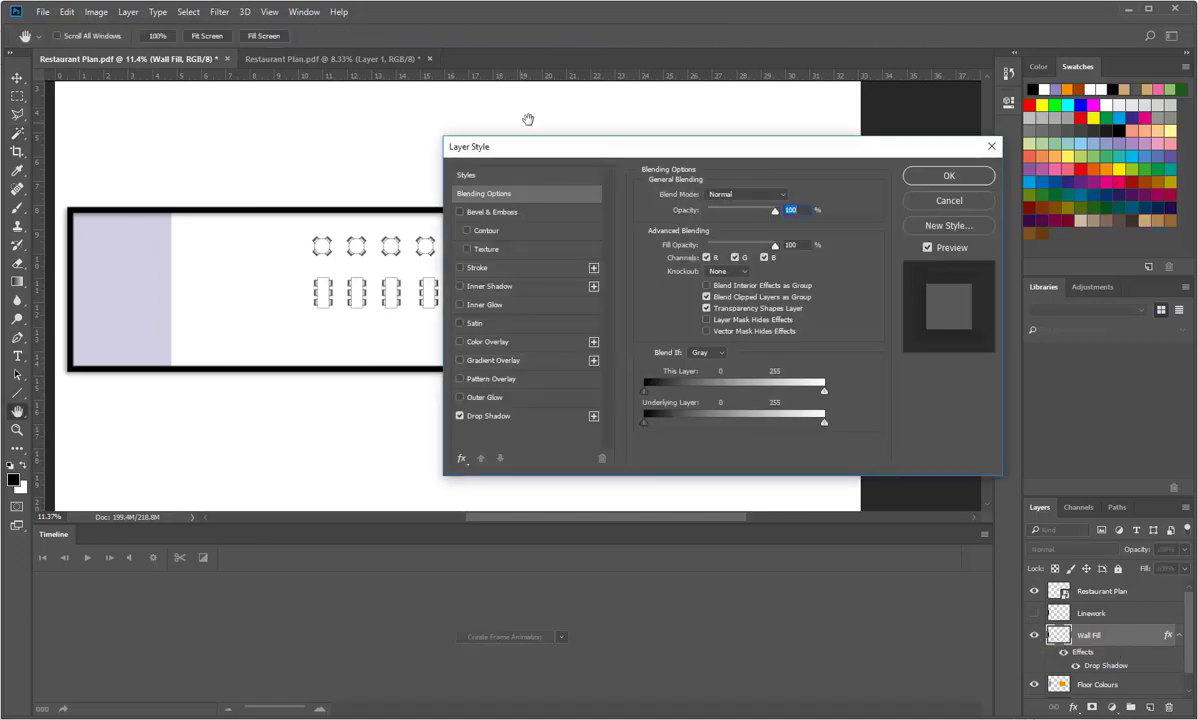
left_click(460, 416)
left_click(949, 175)
double_click(1060, 640)
left_click(459, 416)
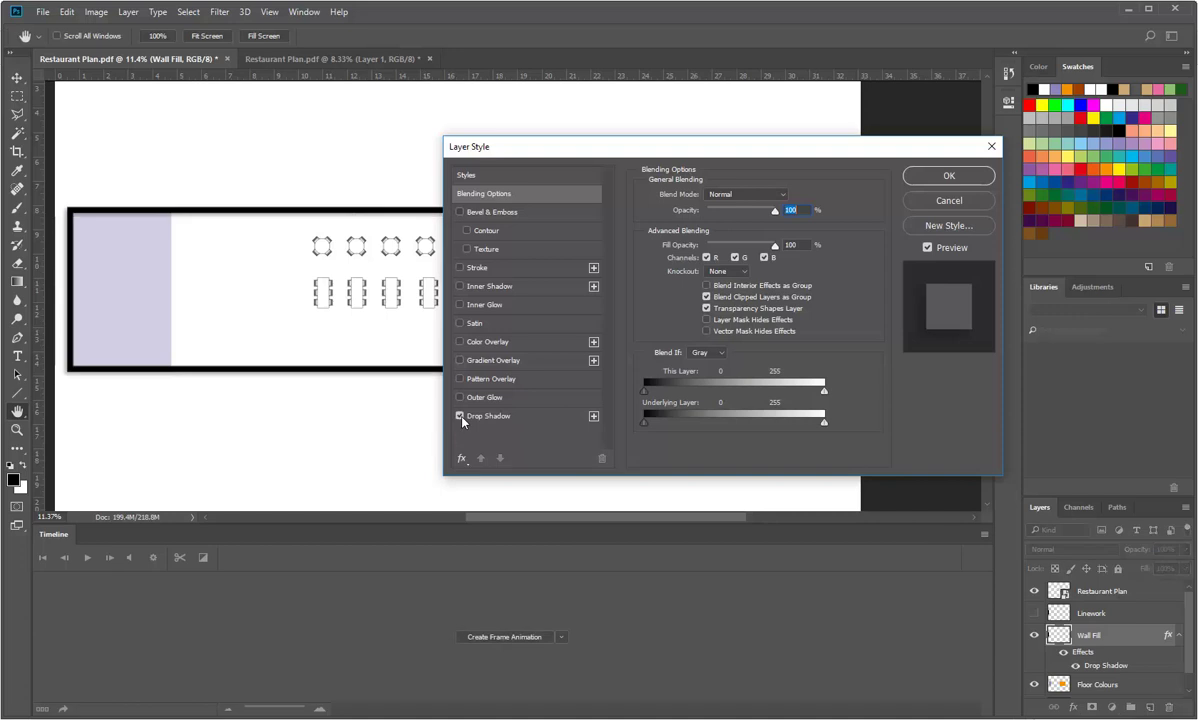
left_click(935, 176)
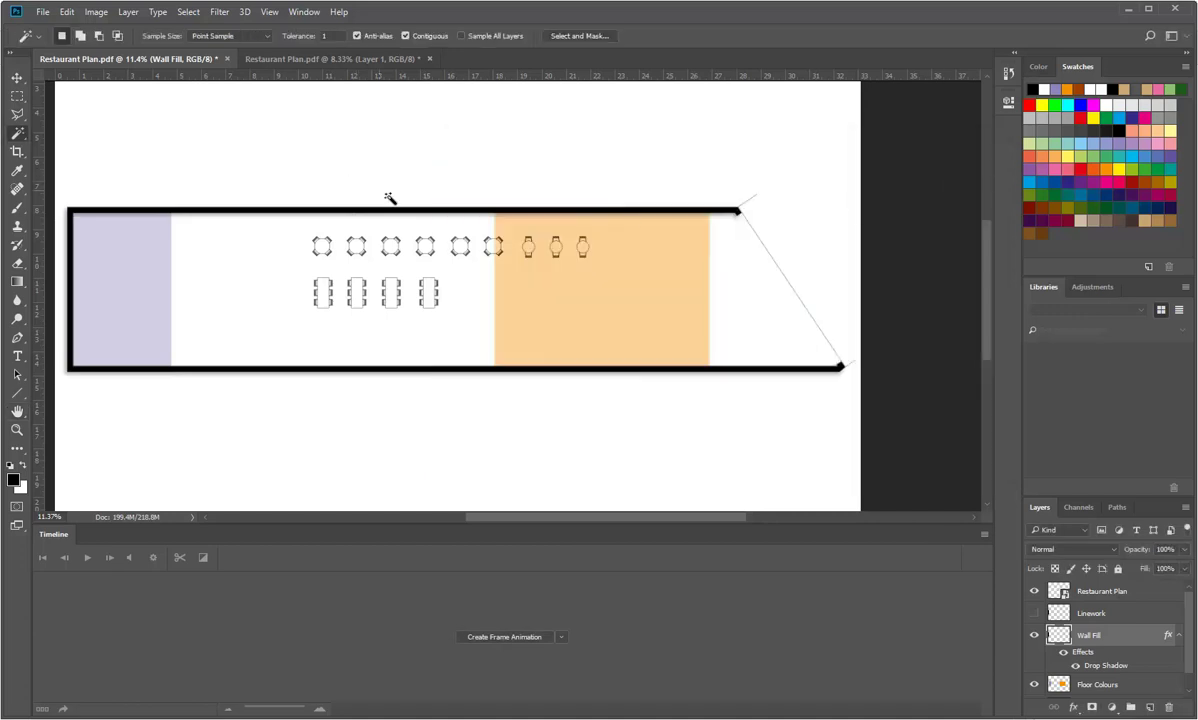
- Change the drop shadow to 28% opacity, 46 px distance, 8% spread, 29 px size
double_click(1107, 666)
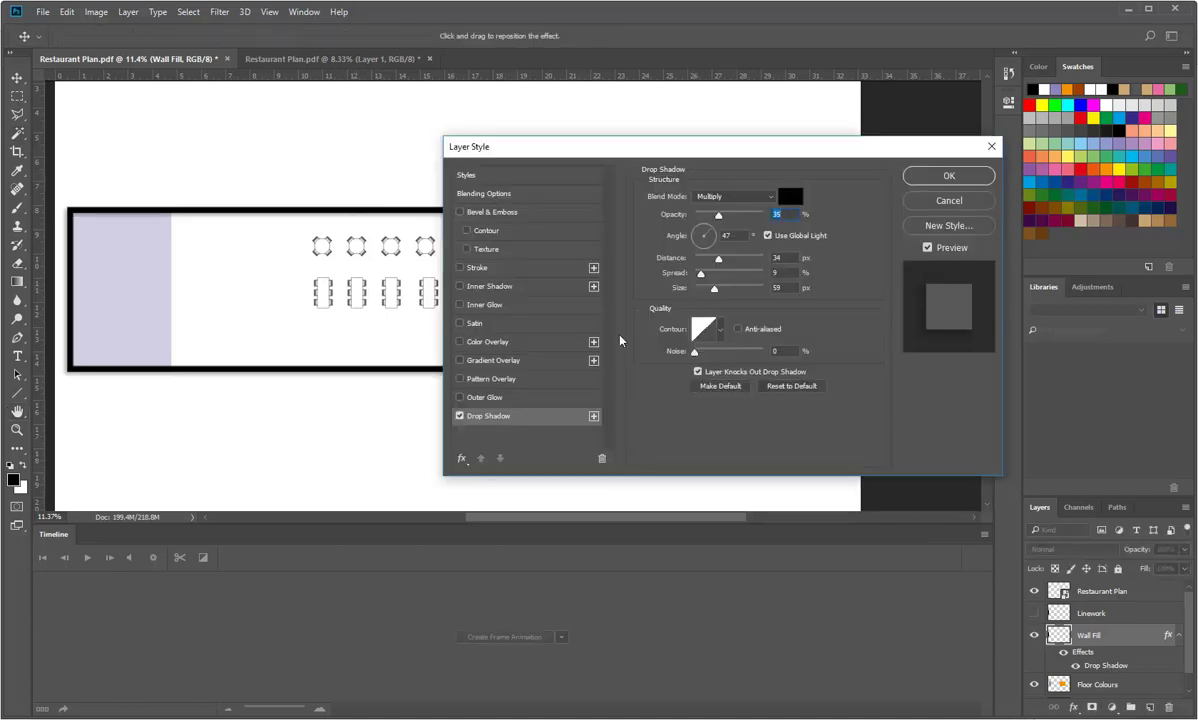
left_click_drag(700, 274, 701, 283)
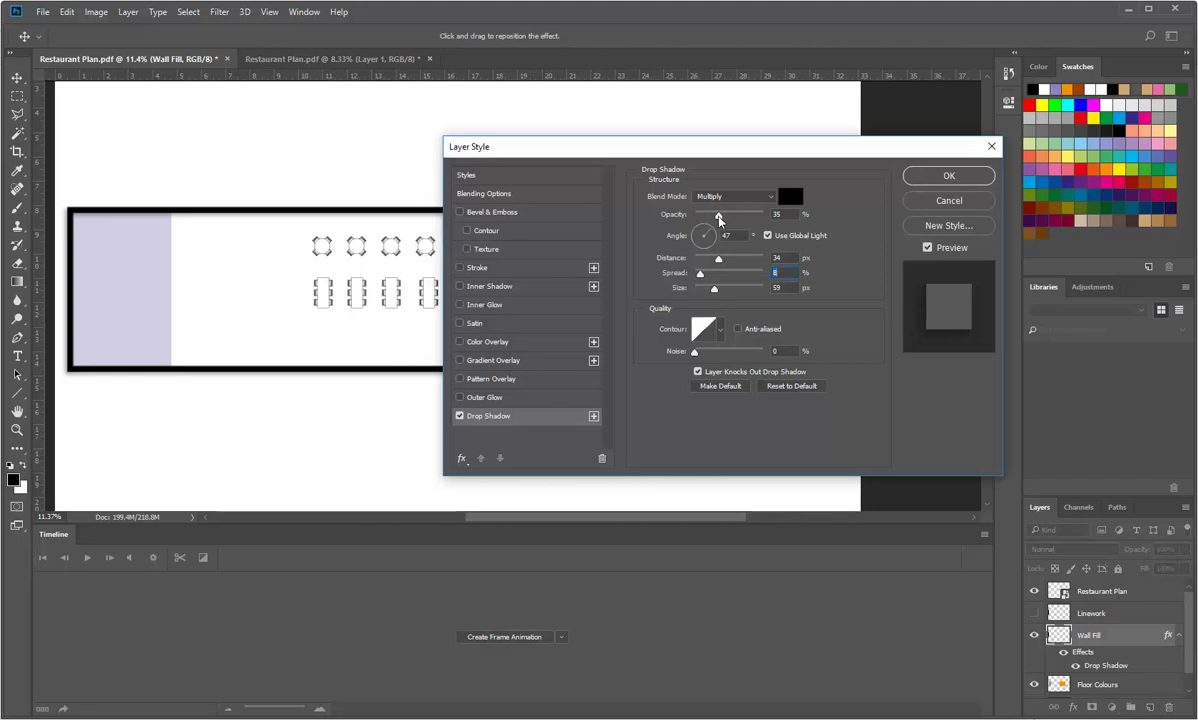
left_click_drag(712, 288, 726, 259)
left_click_drag(718, 215, 717, 218)
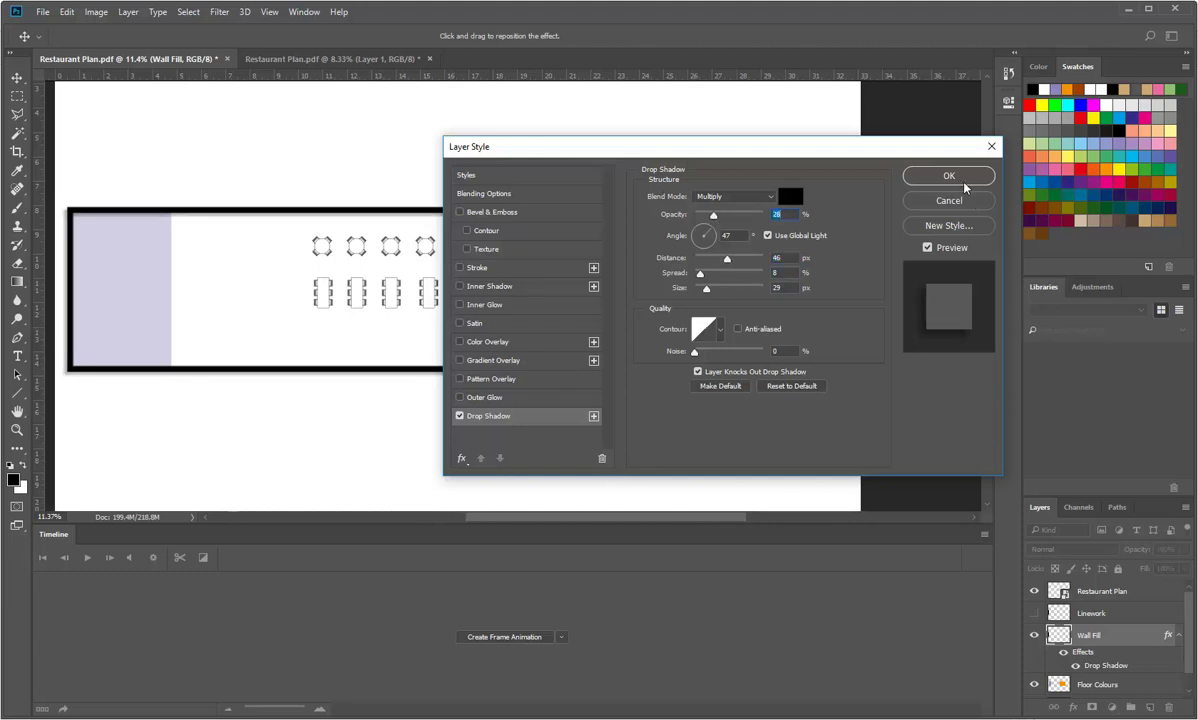
left_click(906, 176)
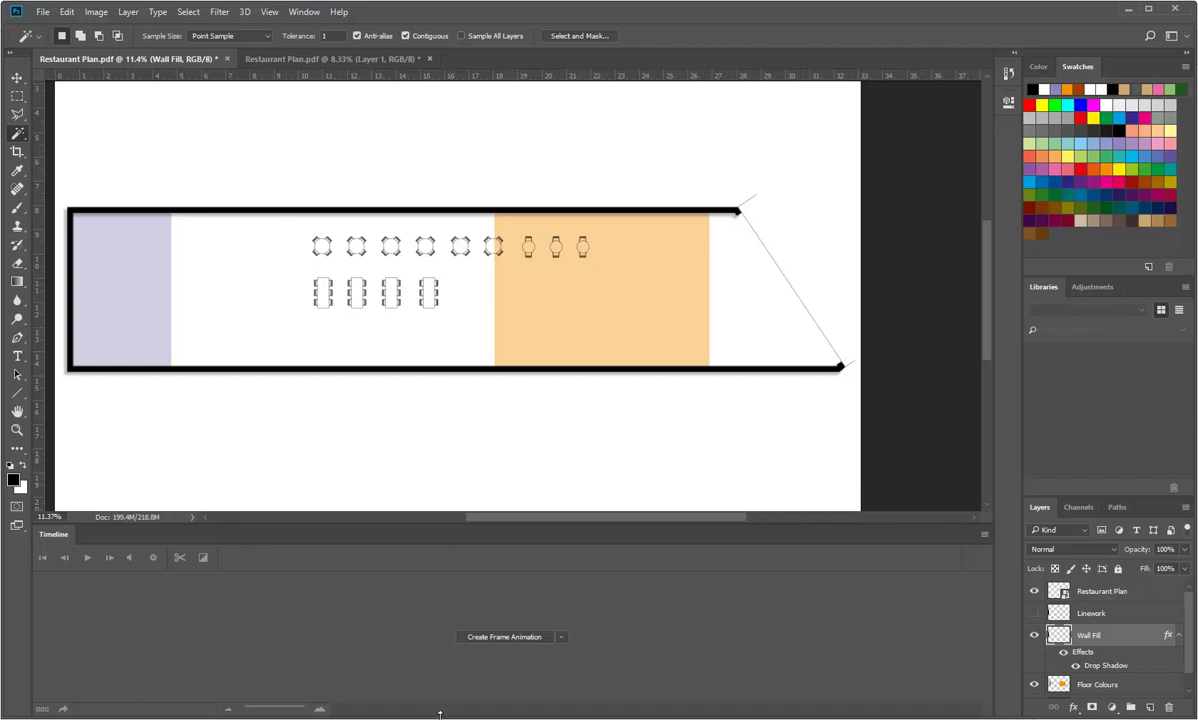
mouse_move(437, 705)
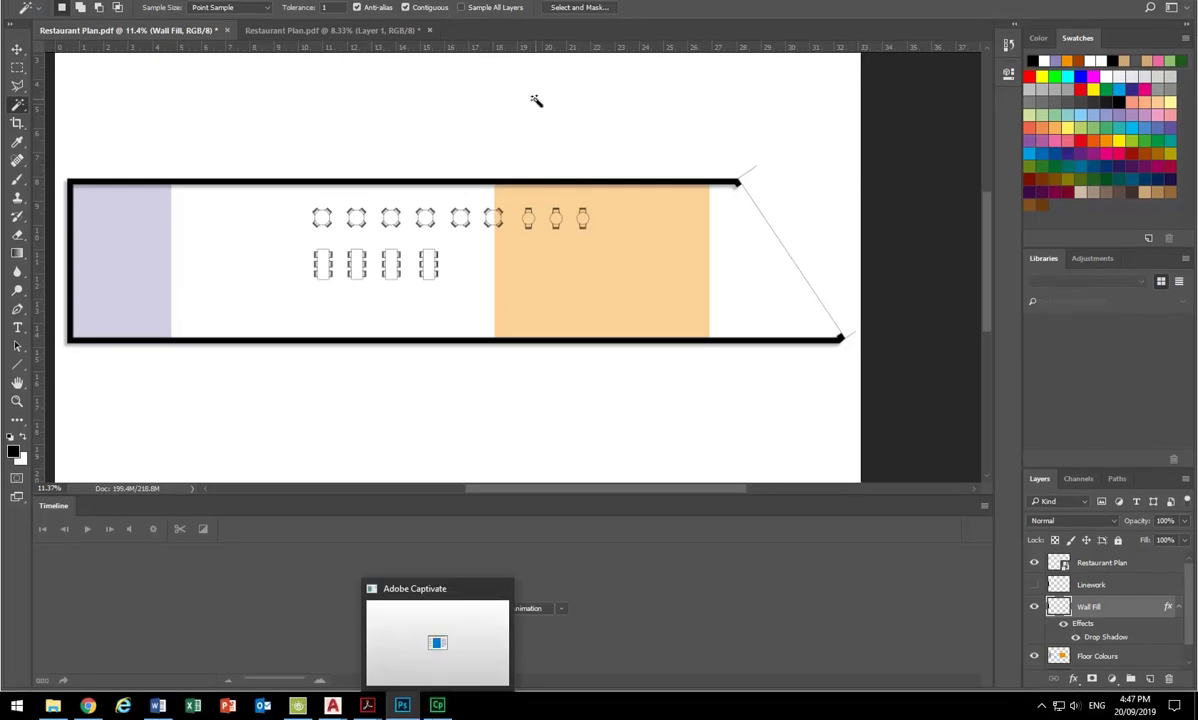
- Launch Adobe InDesign CC 2018 from the Windows Start menu's app list
key("super")
scroll(107, 430, "down", 5)
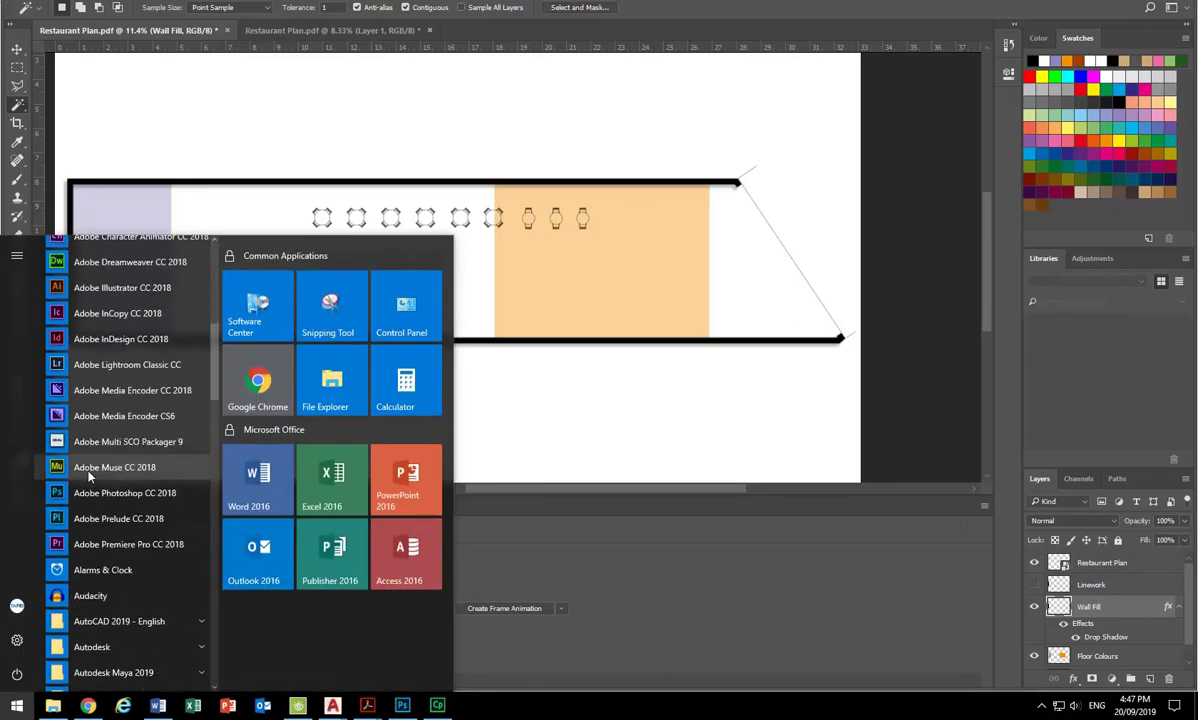
left_click(101, 315)
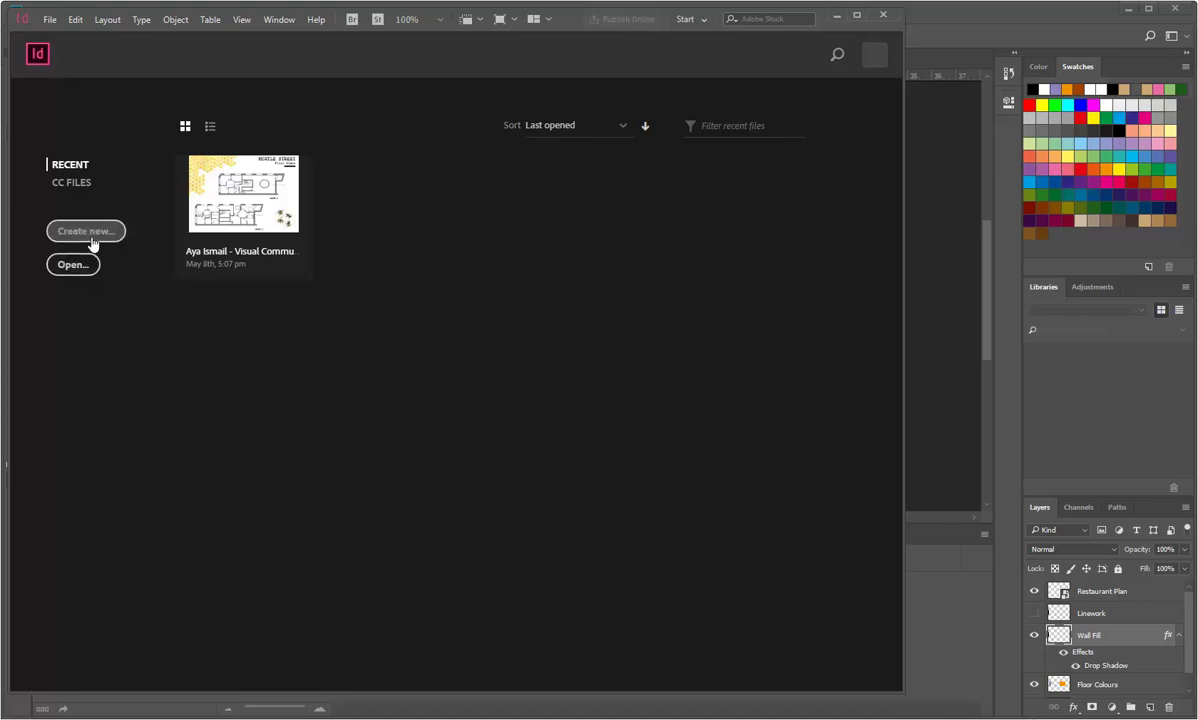
- Set up a new document from the A3 print preset at 841 × 594 mm with Facing Pages off
left_click(89, 237)
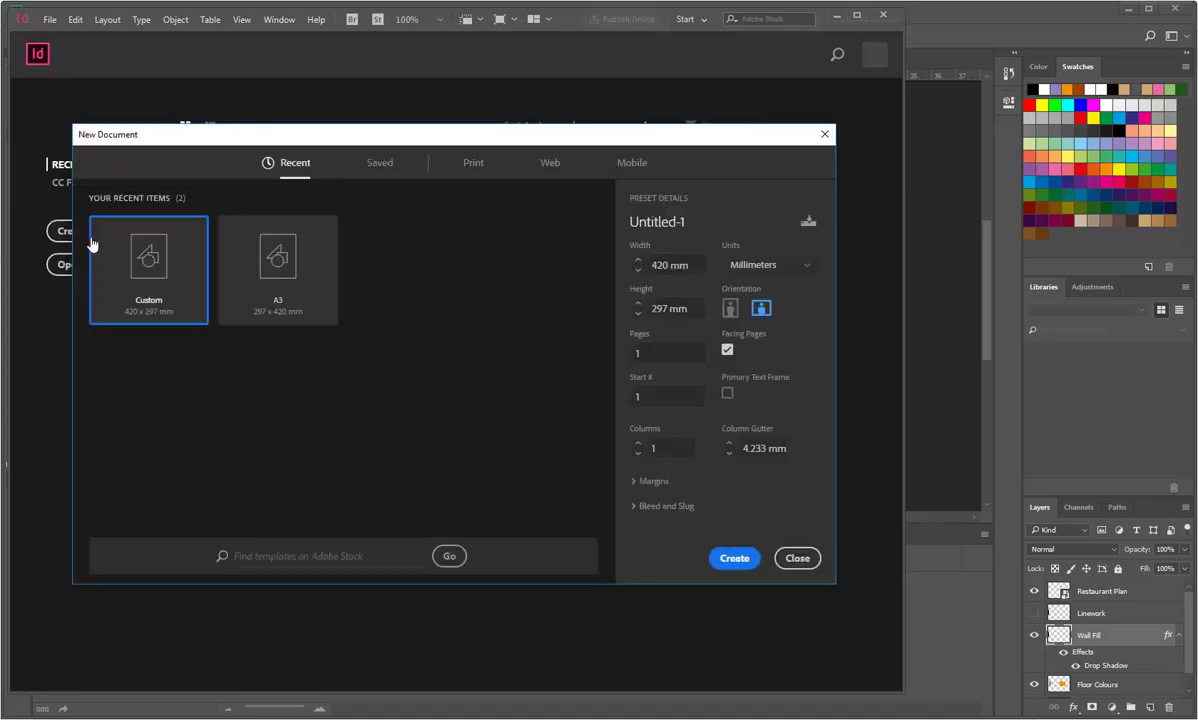
left_click(474, 166)
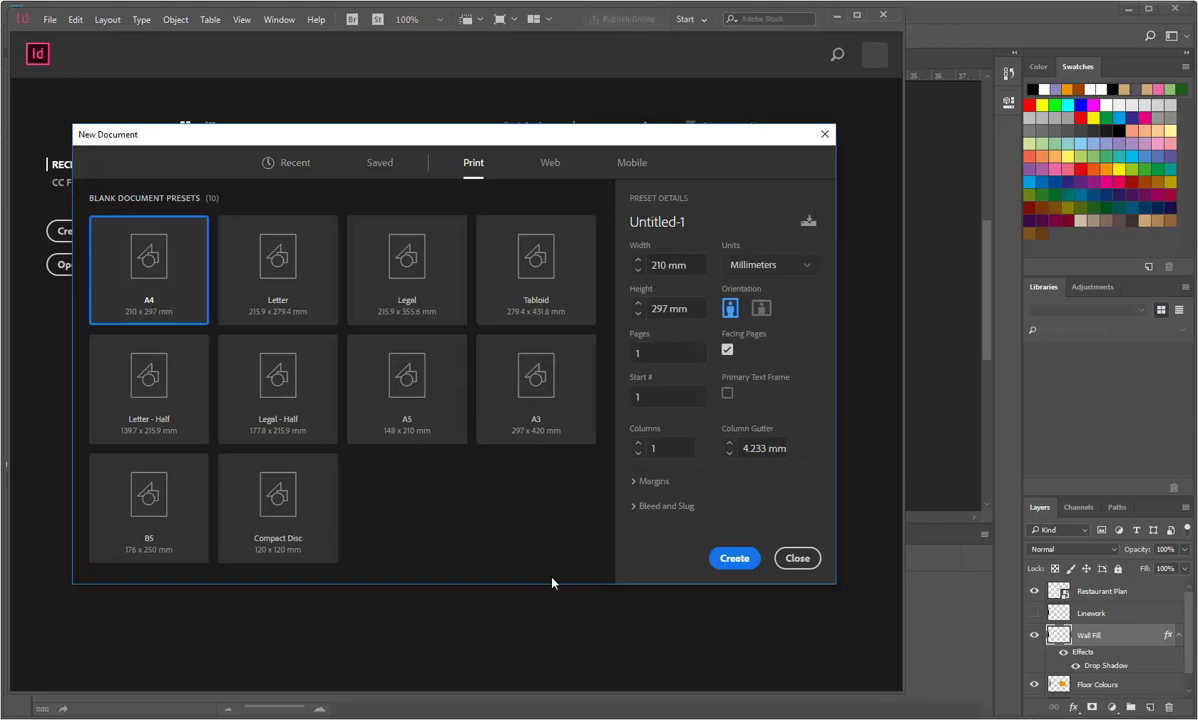
left_click(541, 416)
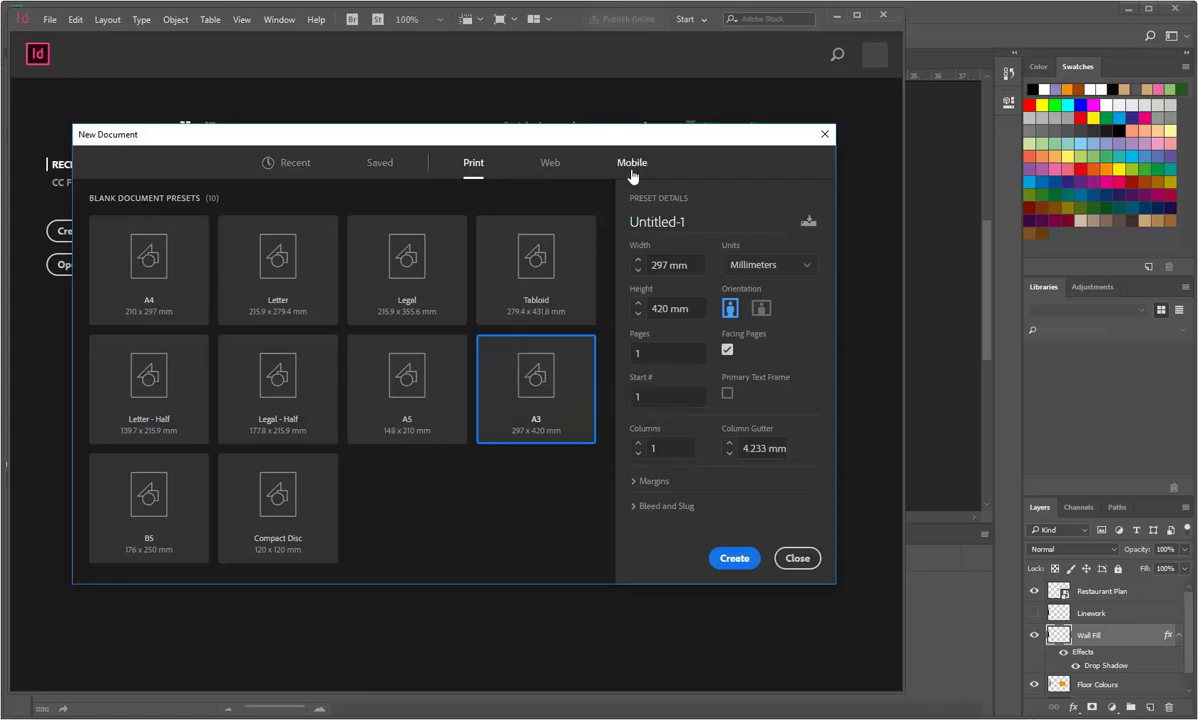
left_click(668, 265)
type("841")
key("Tab")
type("5")
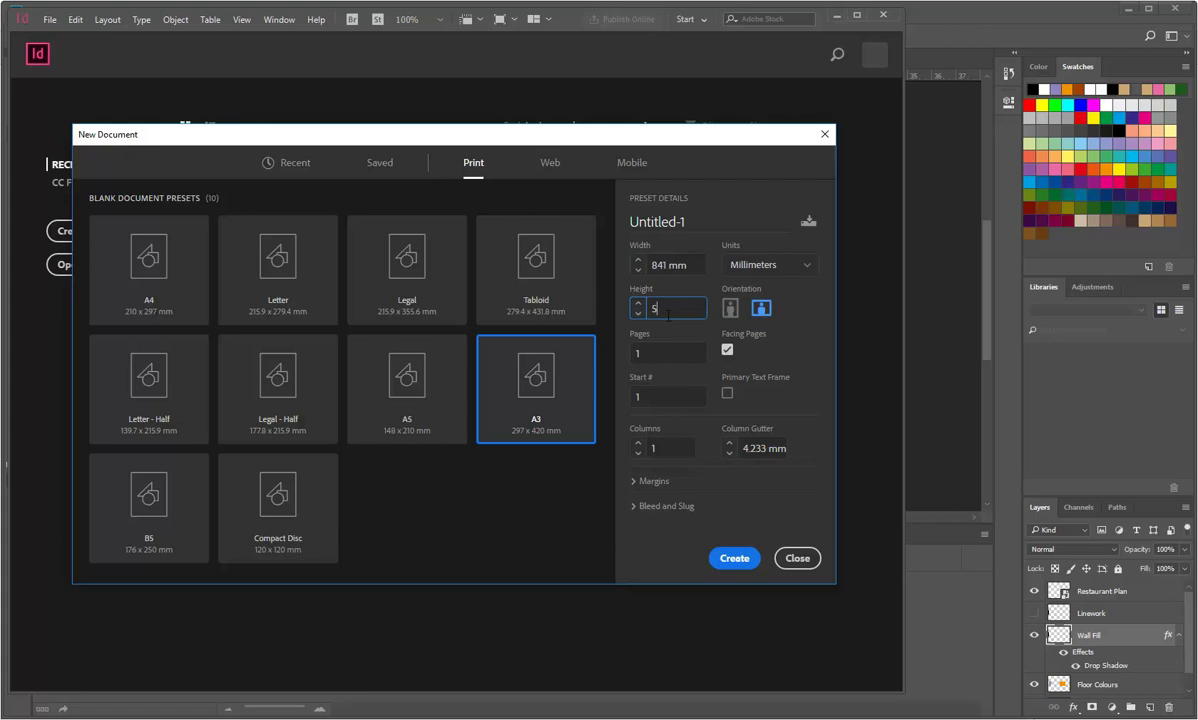
type("94")
key("Tab")
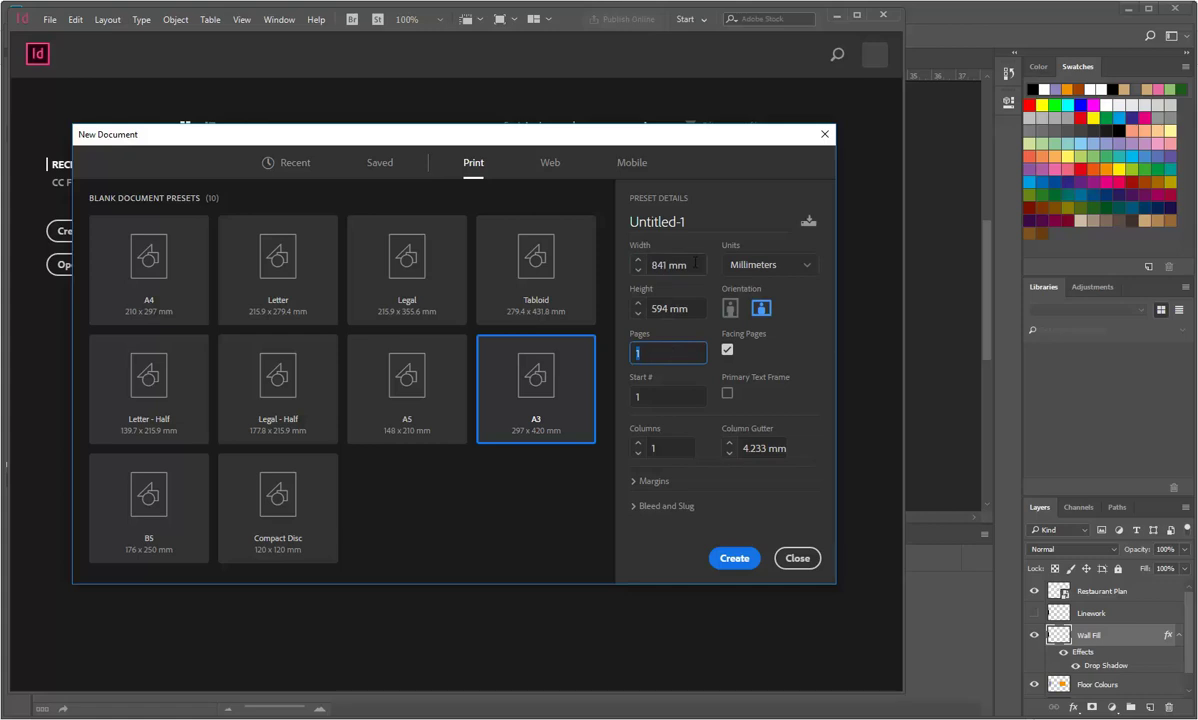
left_click(695, 262)
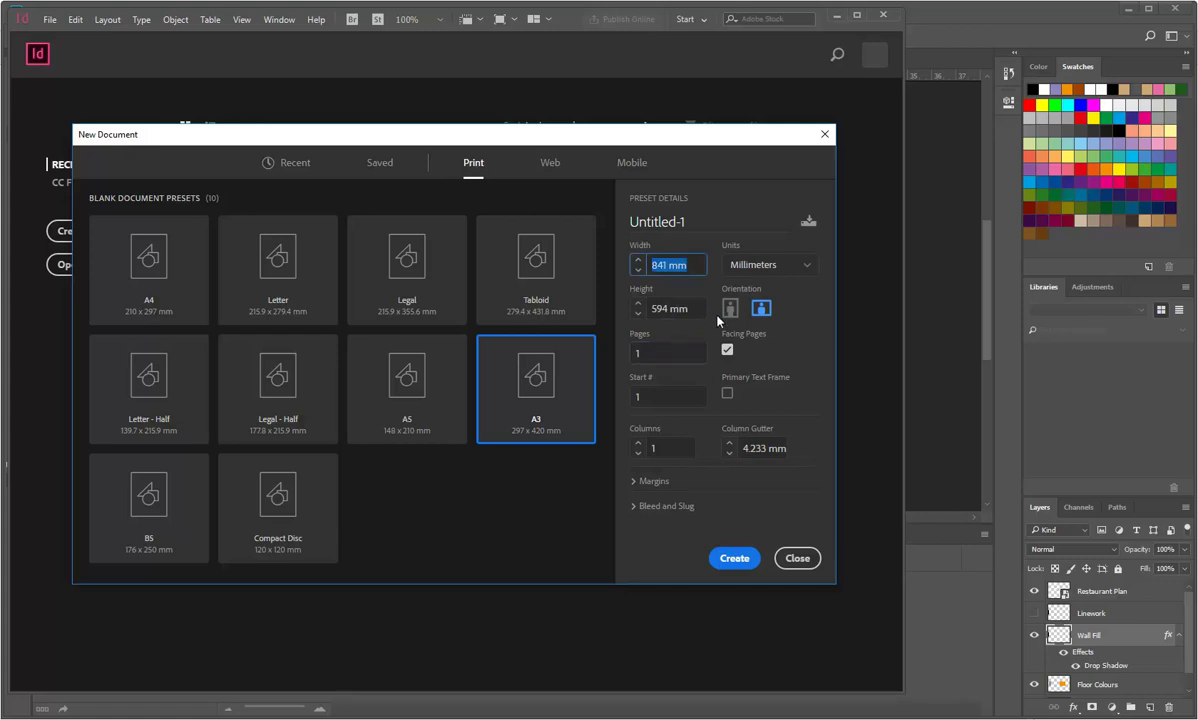
left_click(728, 350)
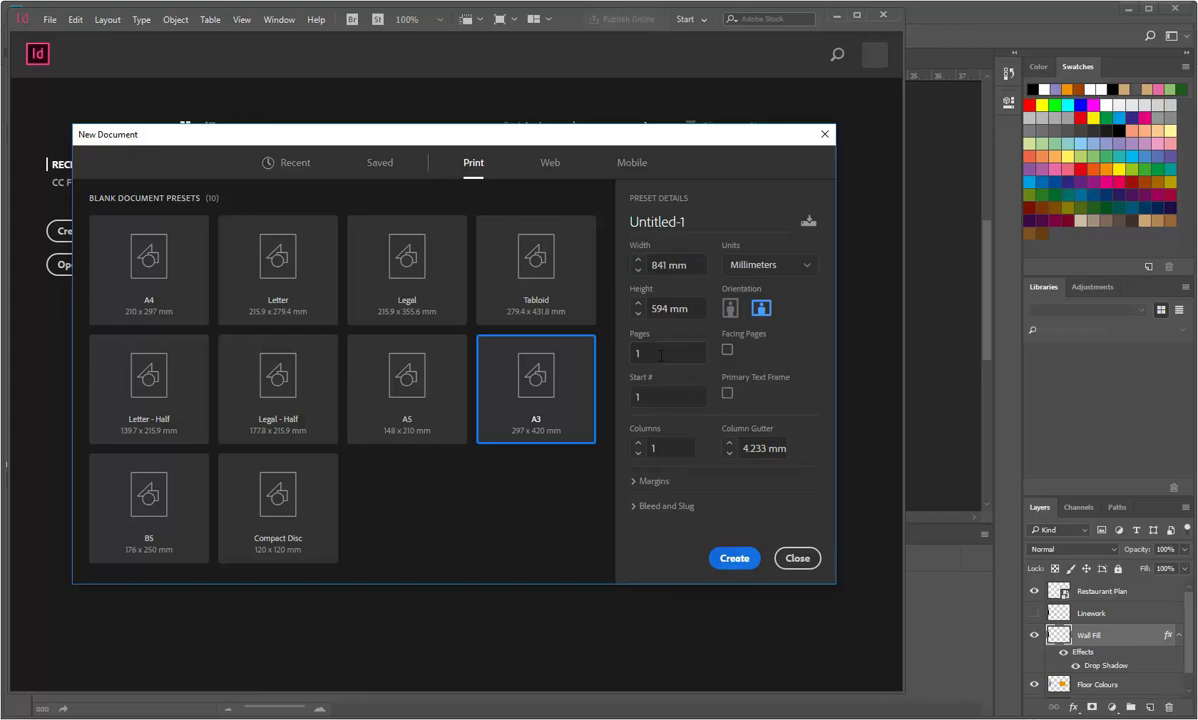
- Create the 841 × 594 mm document and maximize InDesign, glancing through the Layout and File menus
left_click(733, 559)
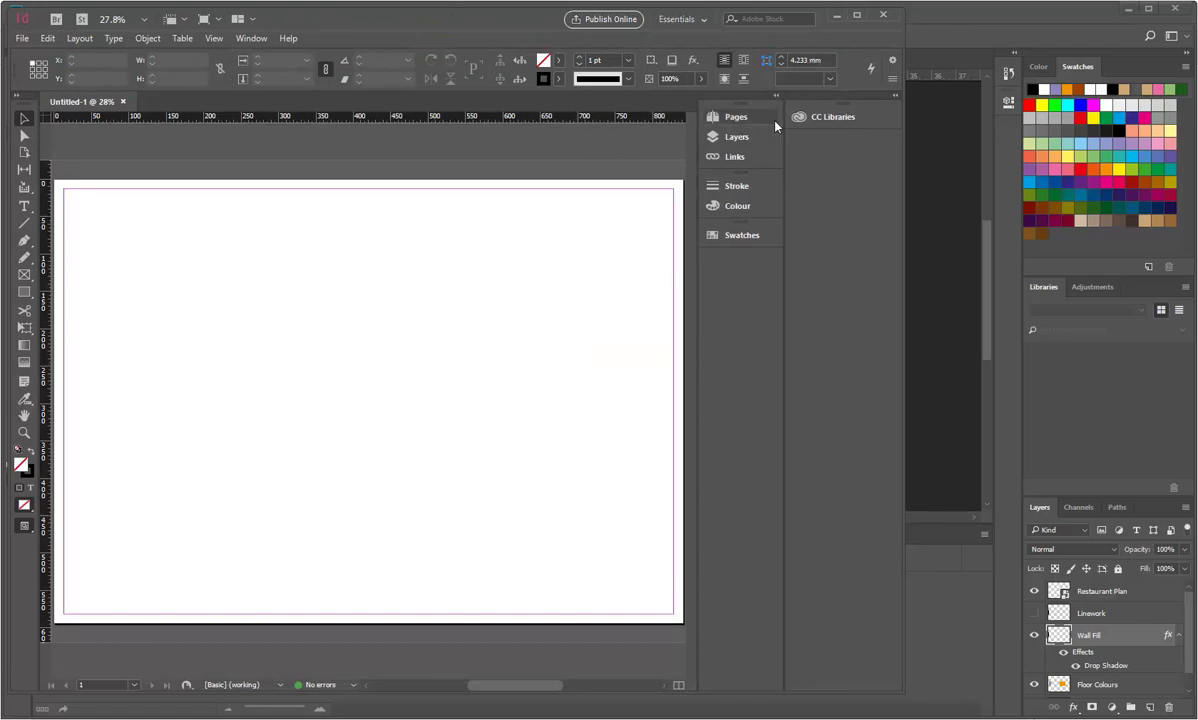
left_click(858, 17)
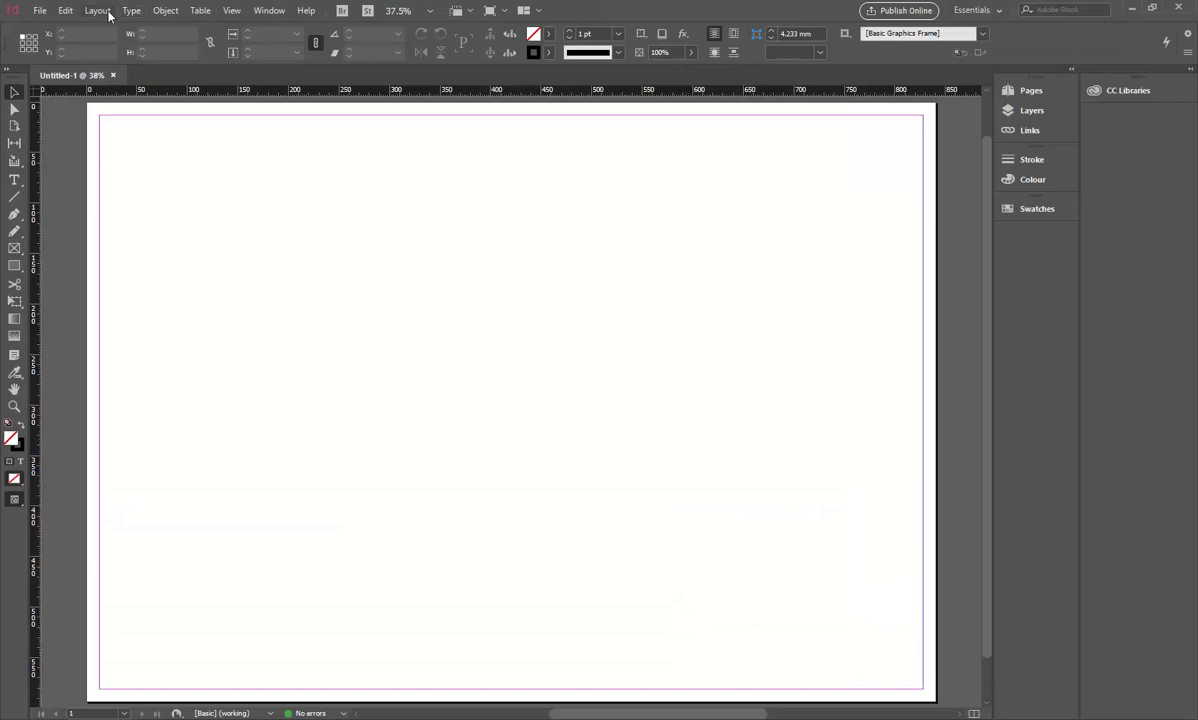
left_click(97, 10)
mouse_move(115, 27)
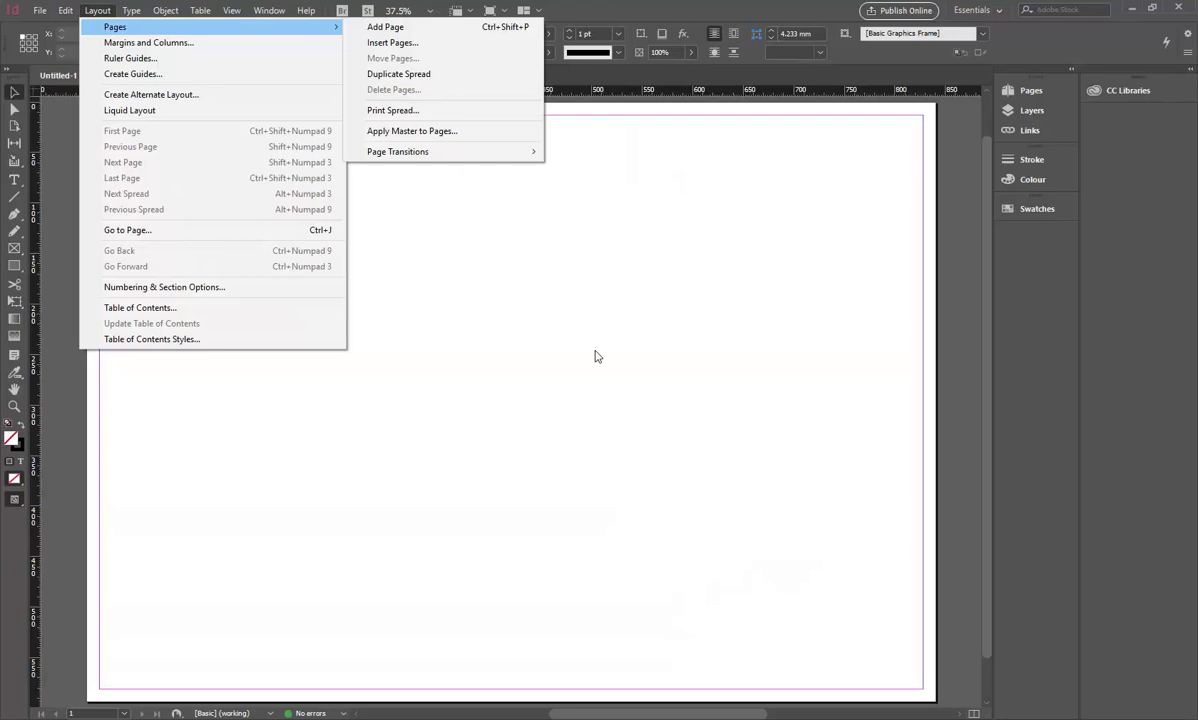
key("Escape")
key("Escape")
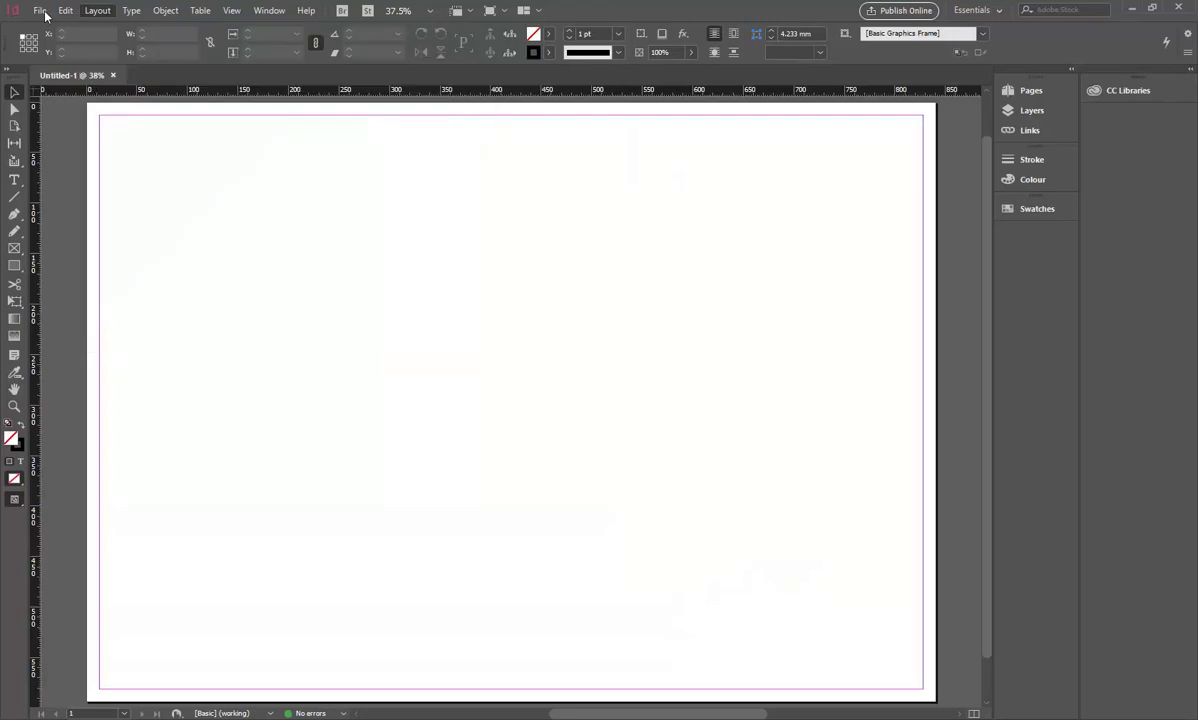
left_click(44, 13)
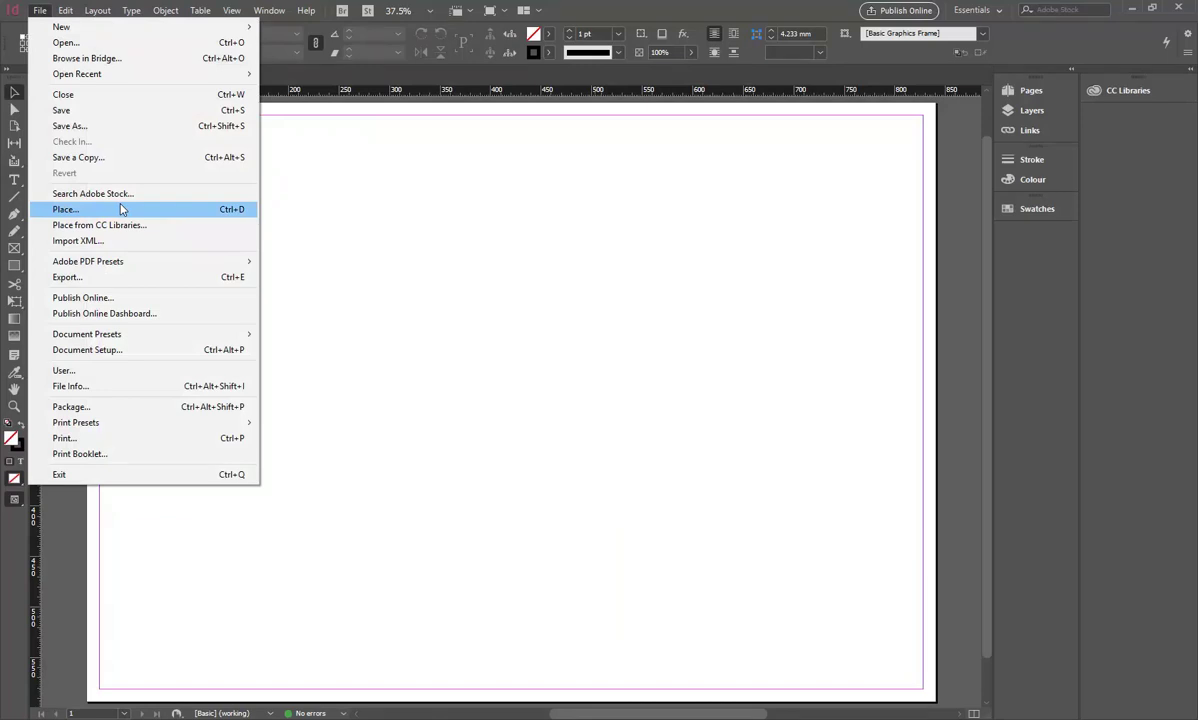
mouse_move(407, 704)
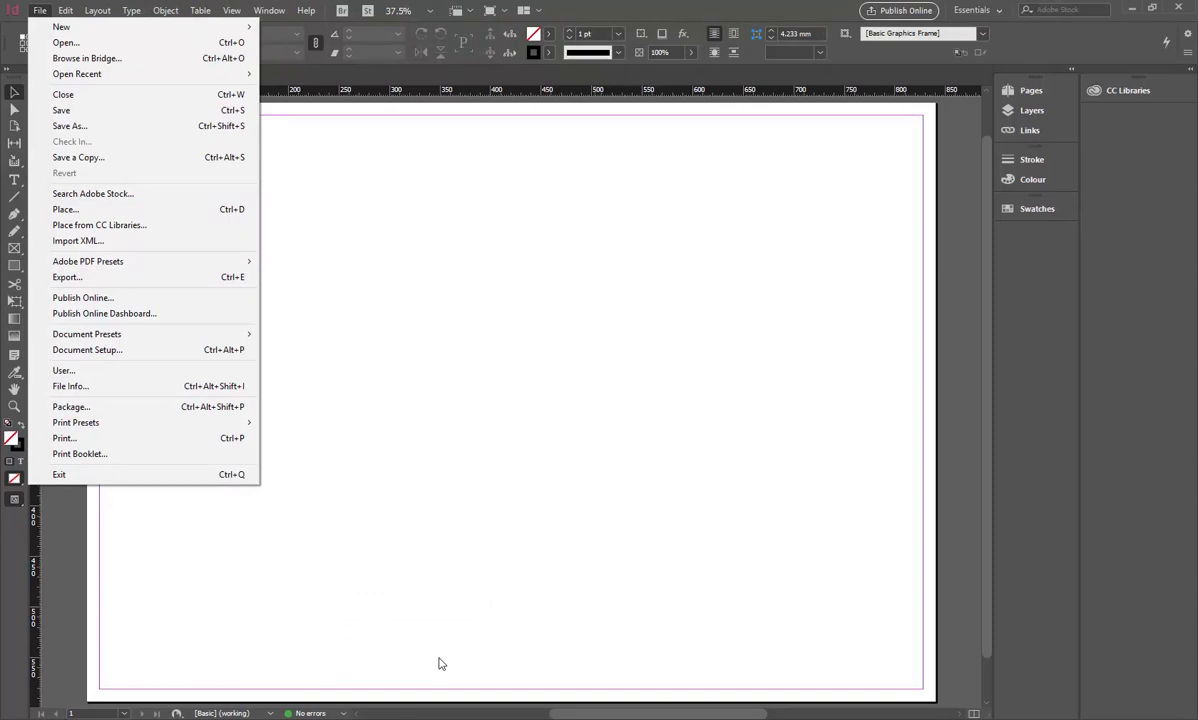
- Save the coloured plan in Photoshop as Restaurant Plan.psd in Photoshop format
left_click(402, 705)
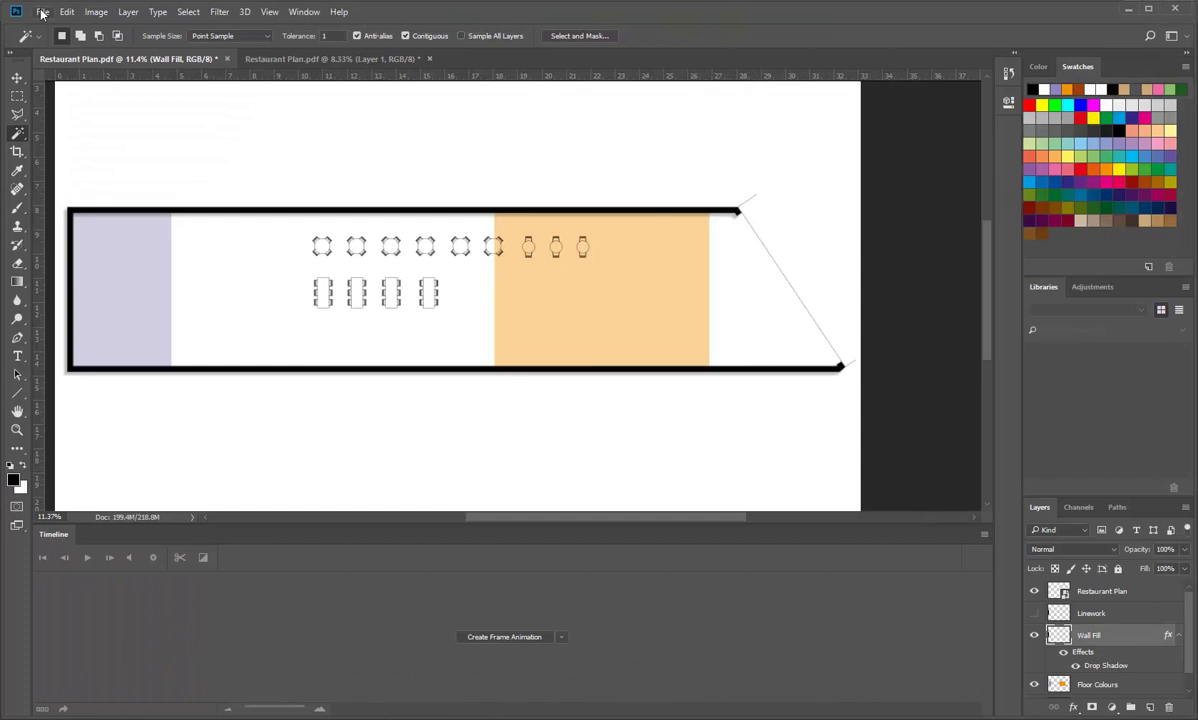
left_click(41, 12)
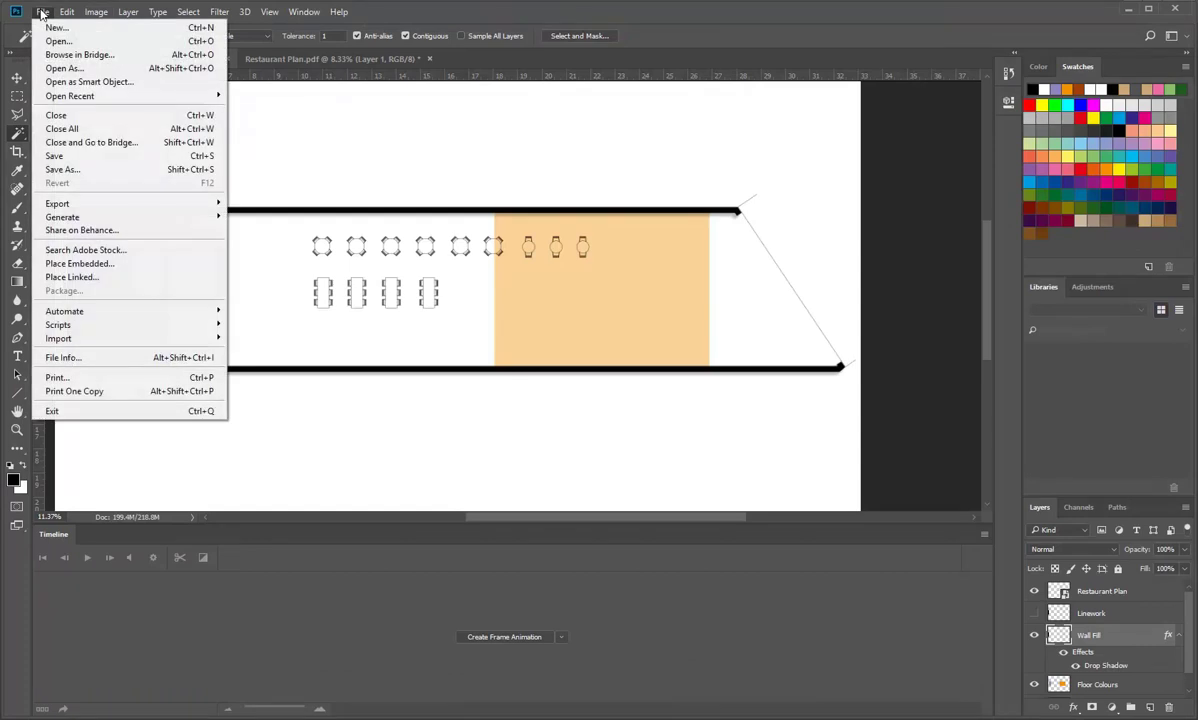
left_click(71, 170)
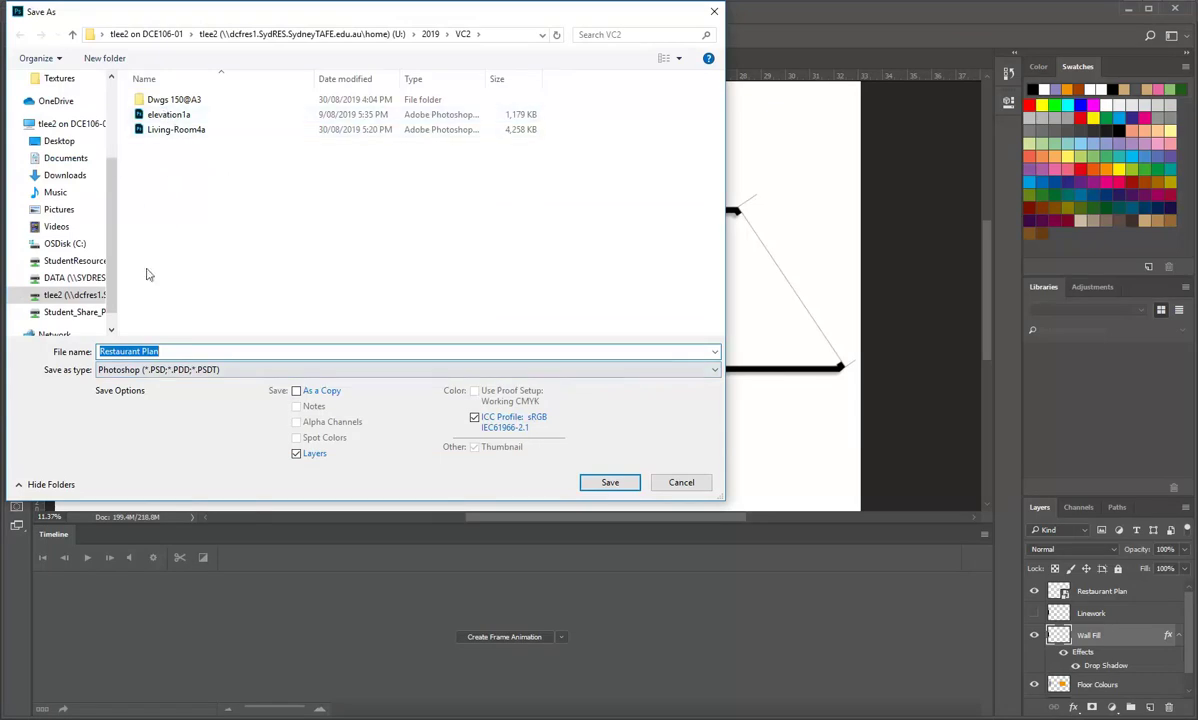
left_click(176, 351)
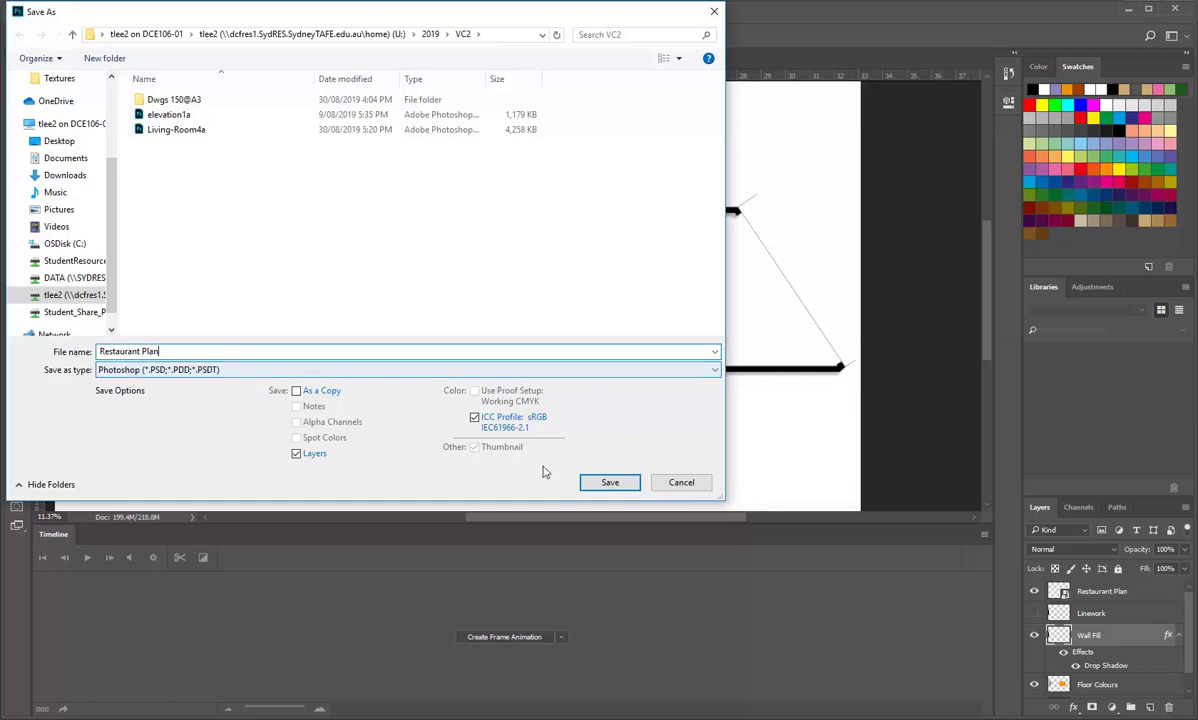
left_click(610, 482)
left_click(620, 164)
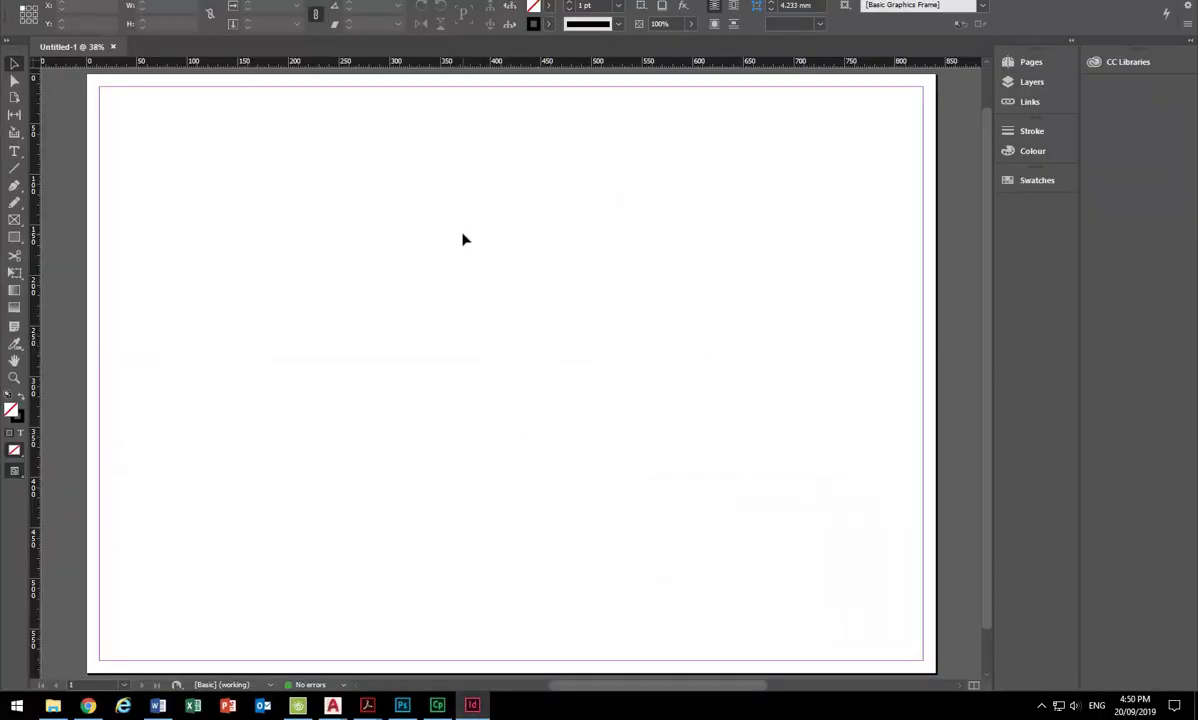
- Use File > Place in InDesign to load the Photoshop file Restaurant Plan.psd
left_click(40, 10)
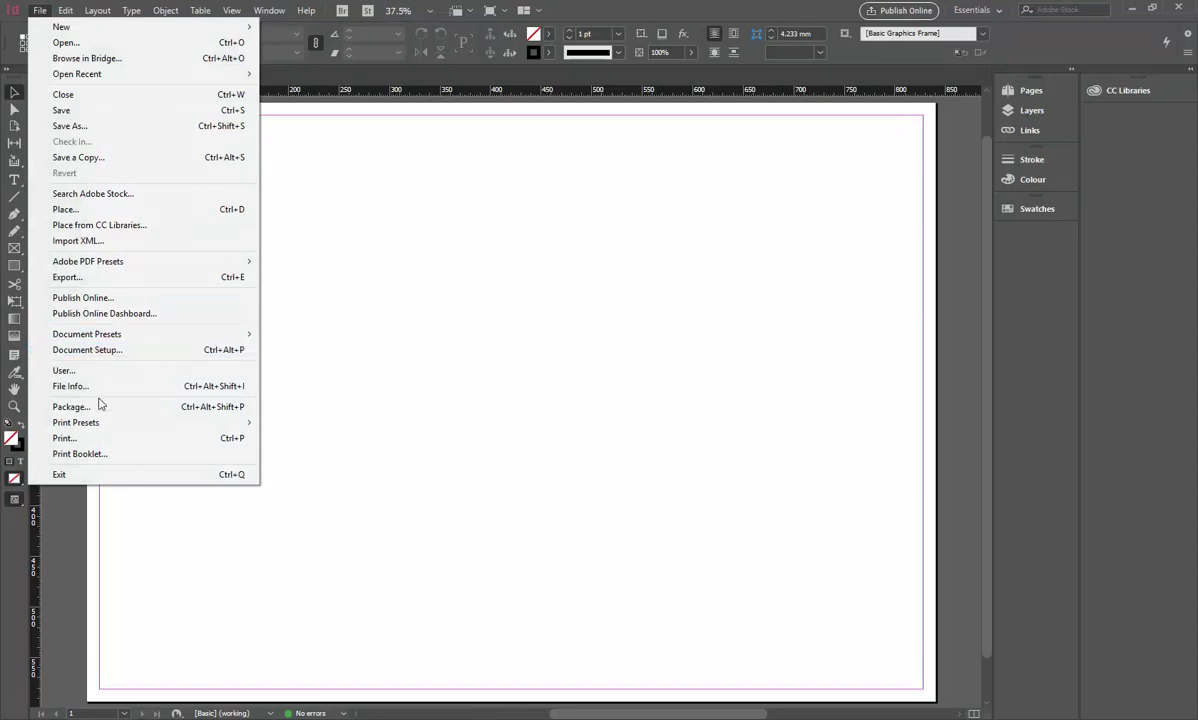
left_click(97, 209)
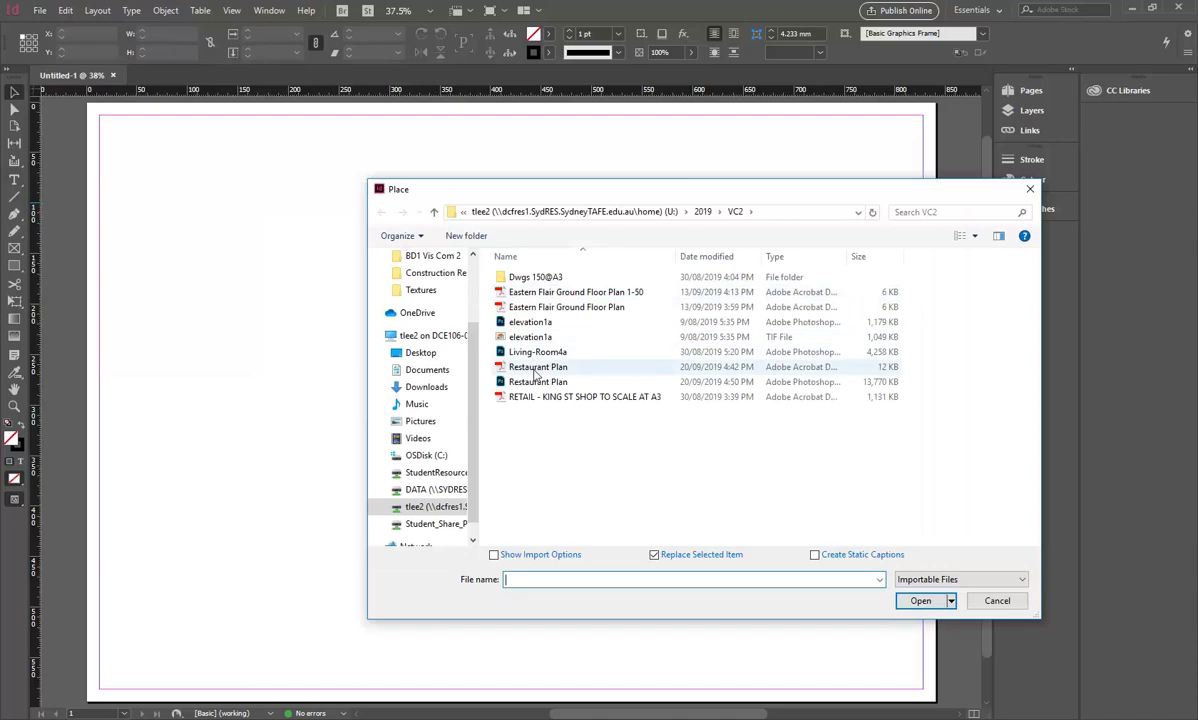
left_click(532, 384)
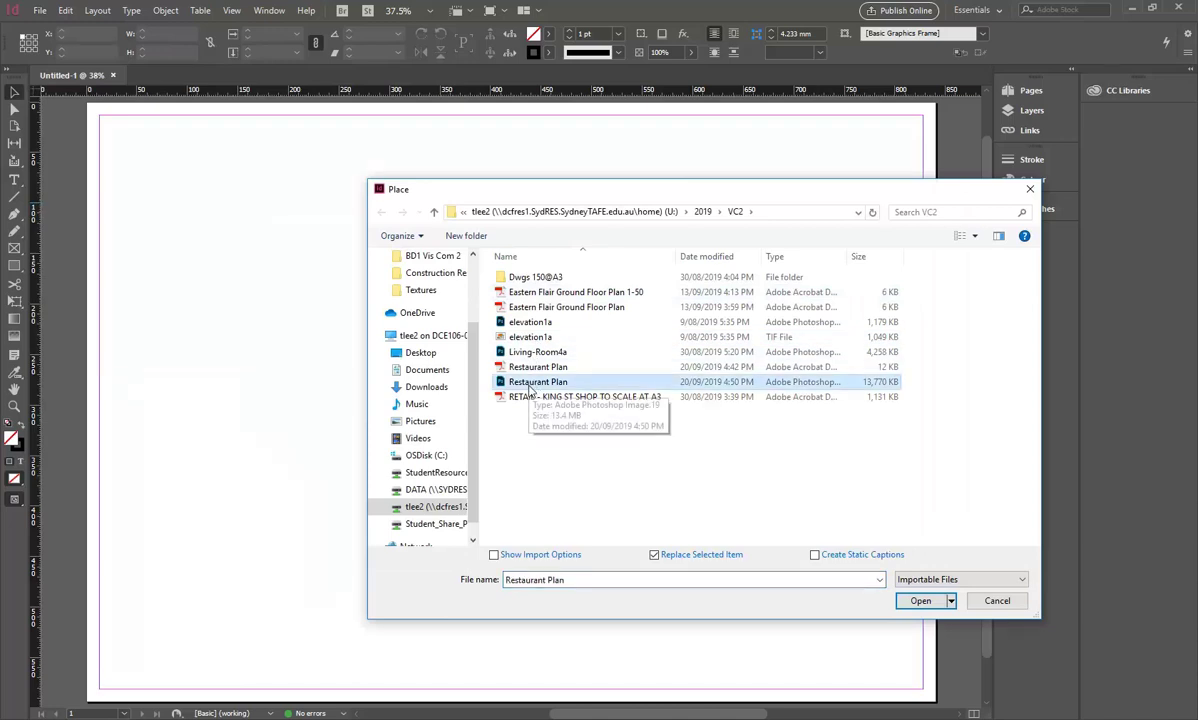
left_click(532, 369)
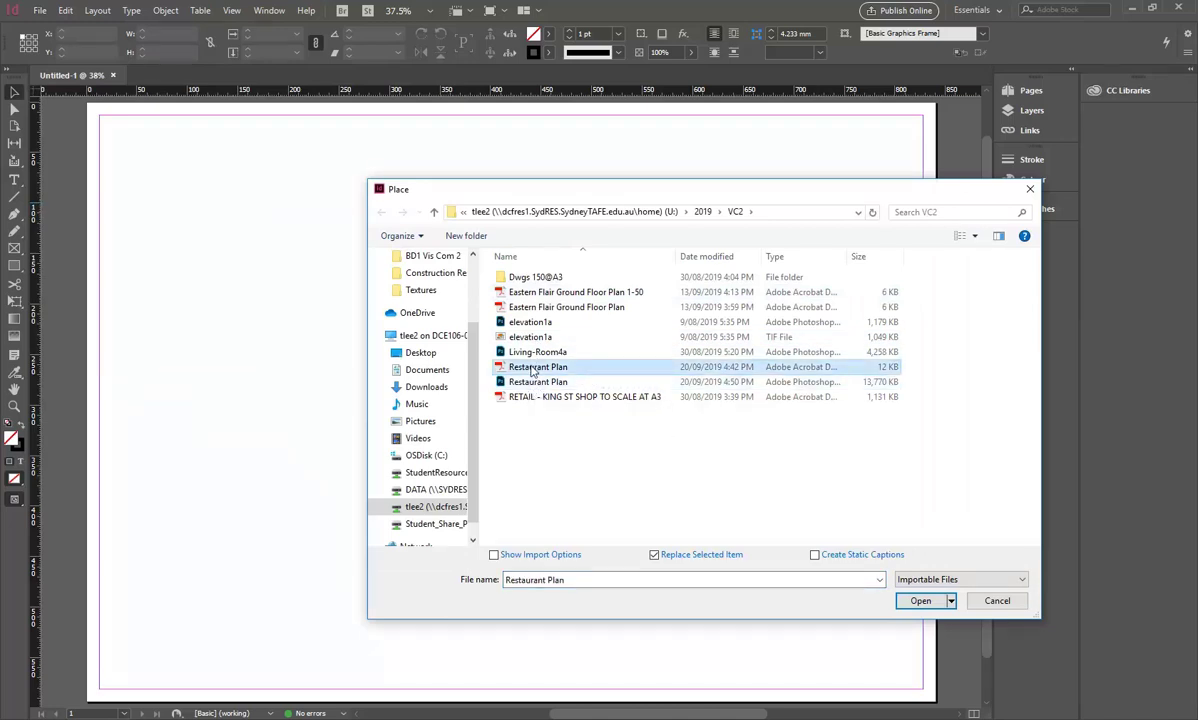
left_click(538, 383)
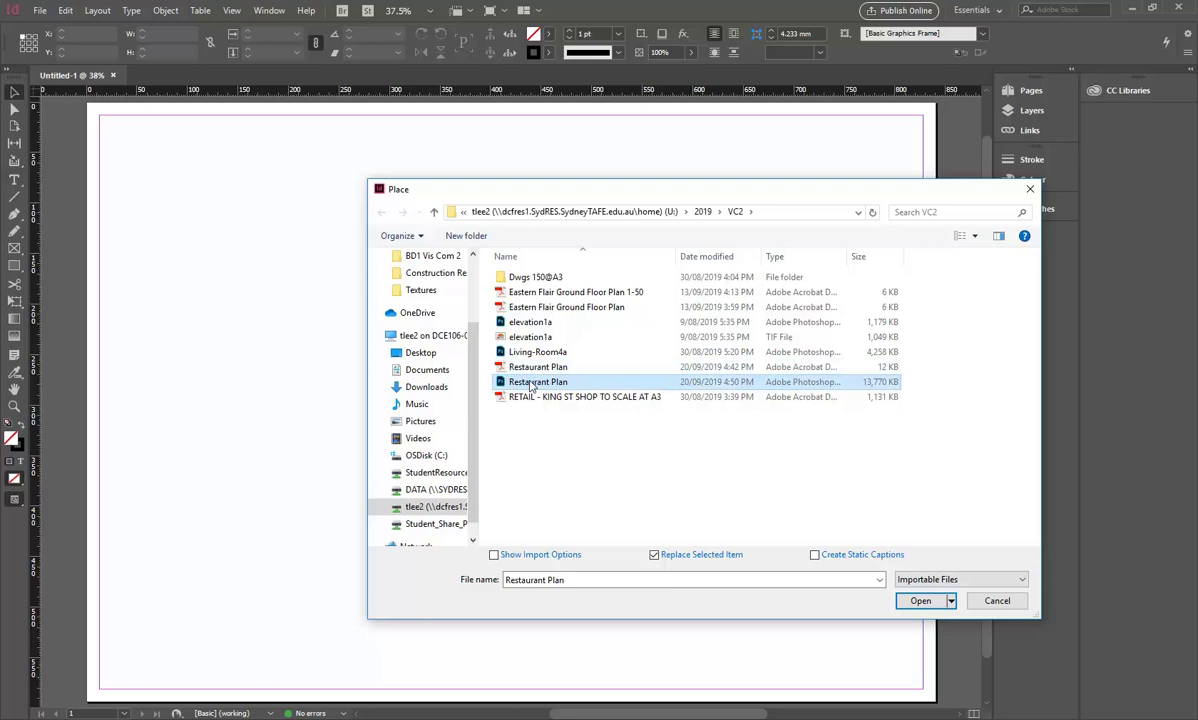
double_click(531, 384)
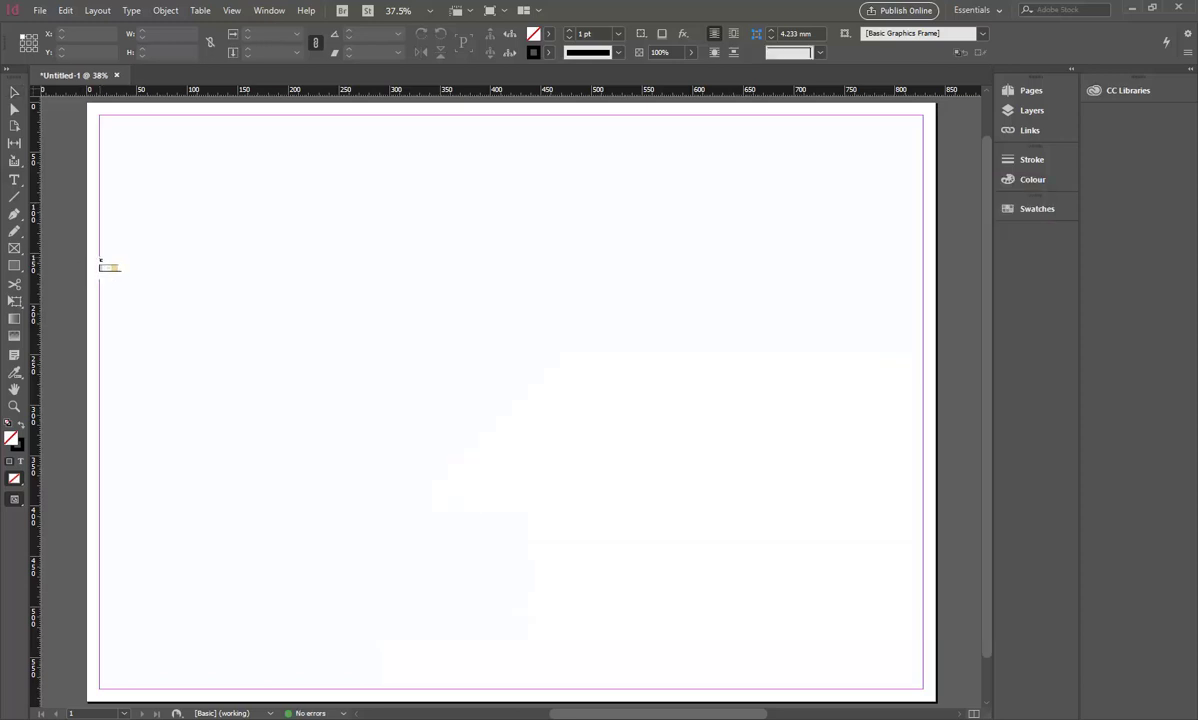
- Place the floor plan and crop its frame on all four sides to 823.3 × 240.5 mm
left_click(98, 257)
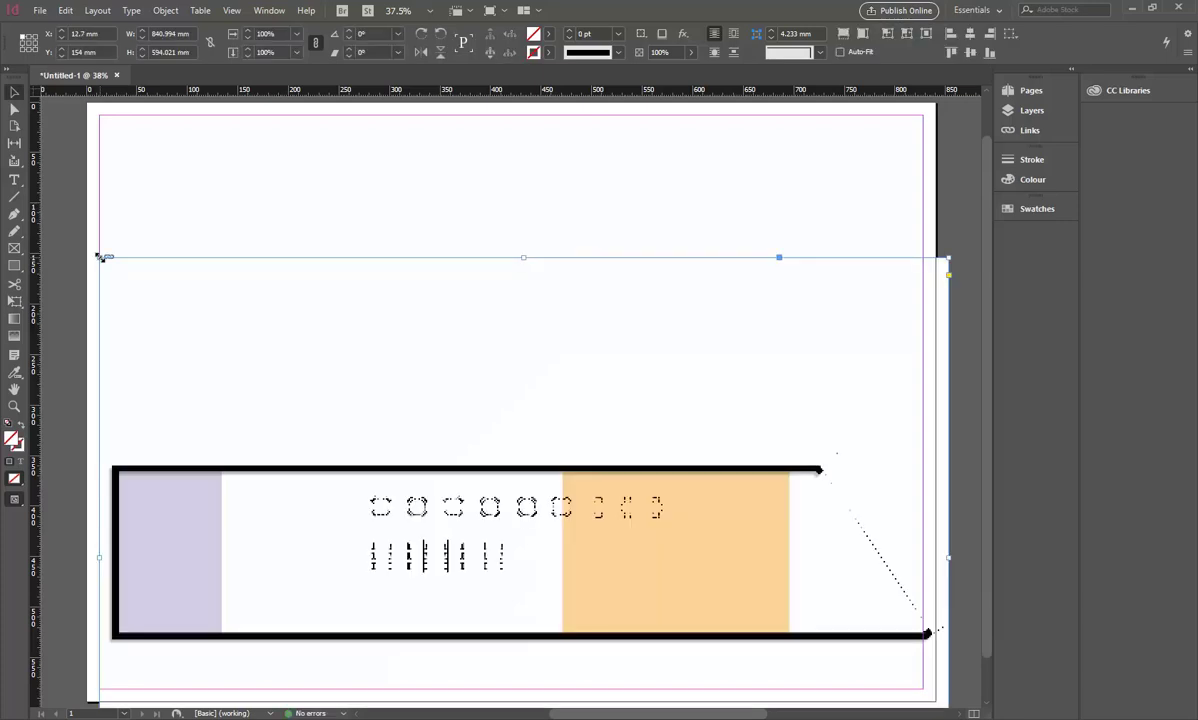
left_click_drag(326, 382, 320, 266)
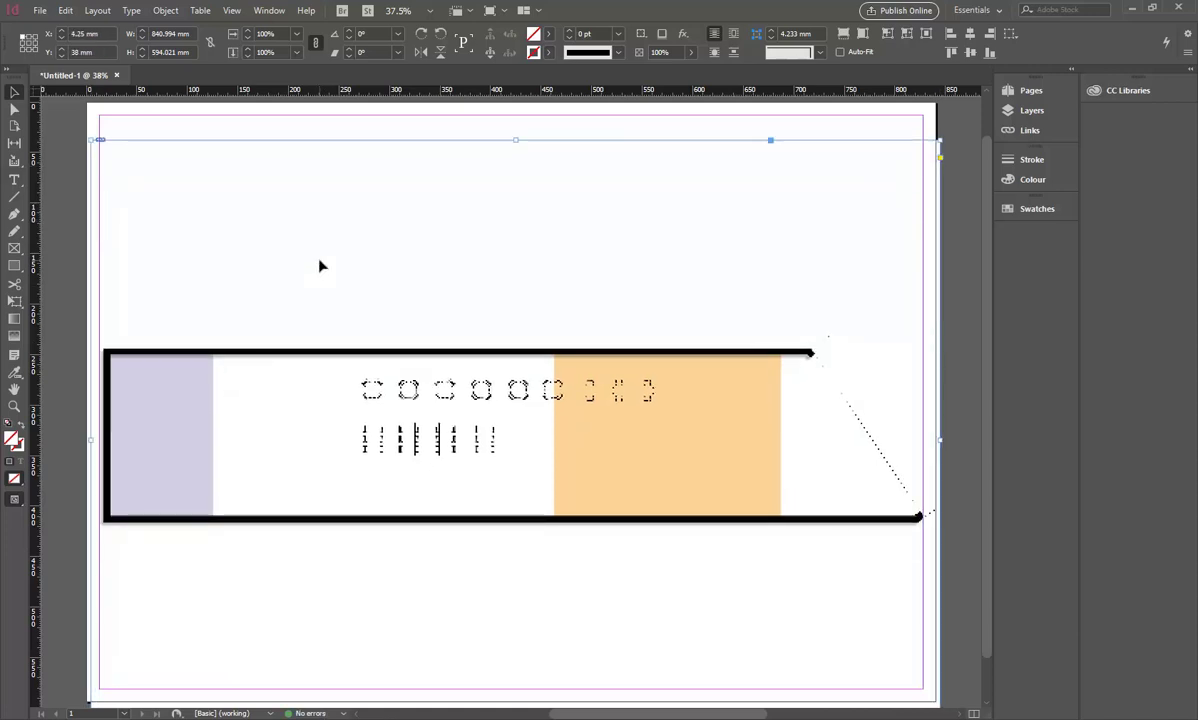
left_click_drag(515, 139, 513, 309)
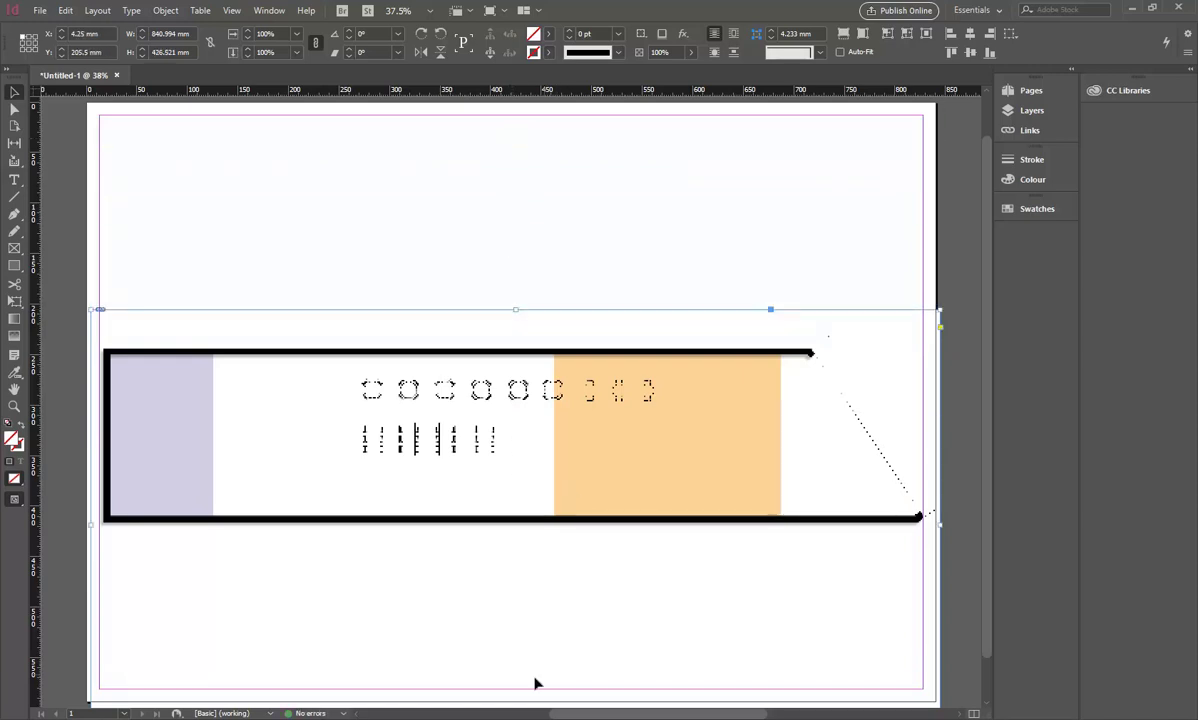
scroll(516, 621, "down", 1)
left_click_drag(516, 694, 513, 507)
left_click_drag(935, 386, 930, 390)
left_click_drag(91, 388, 99, 392)
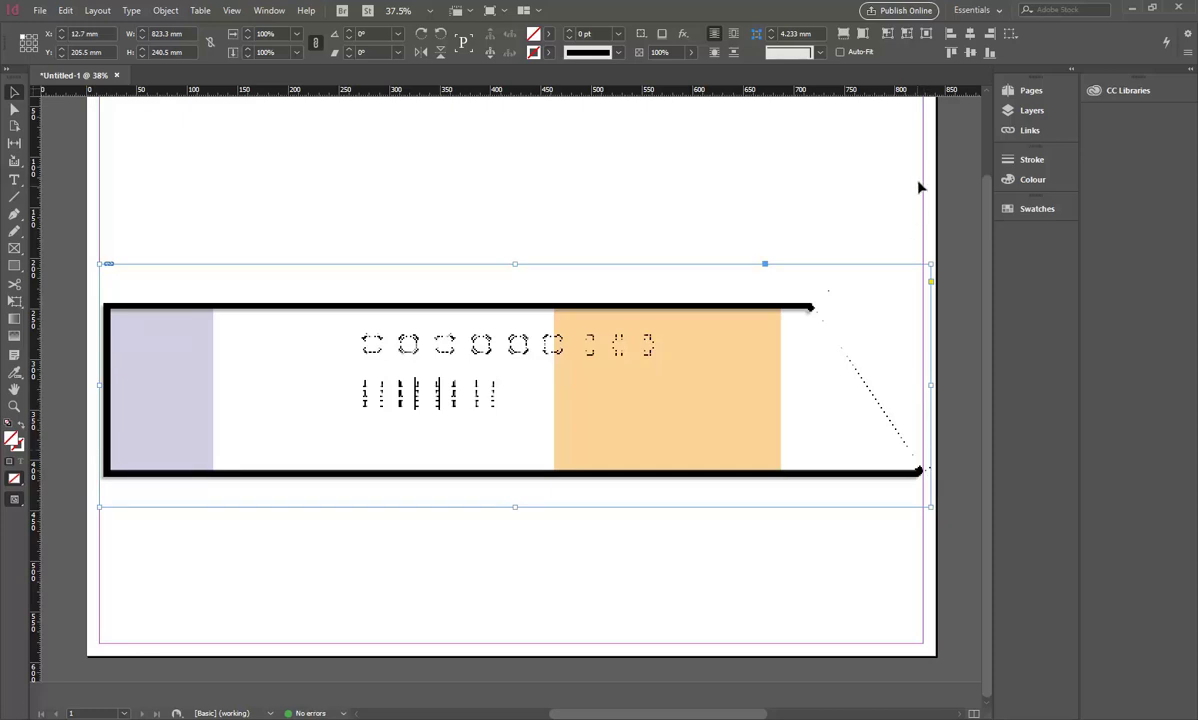
scroll(923, 181, "up", 2)
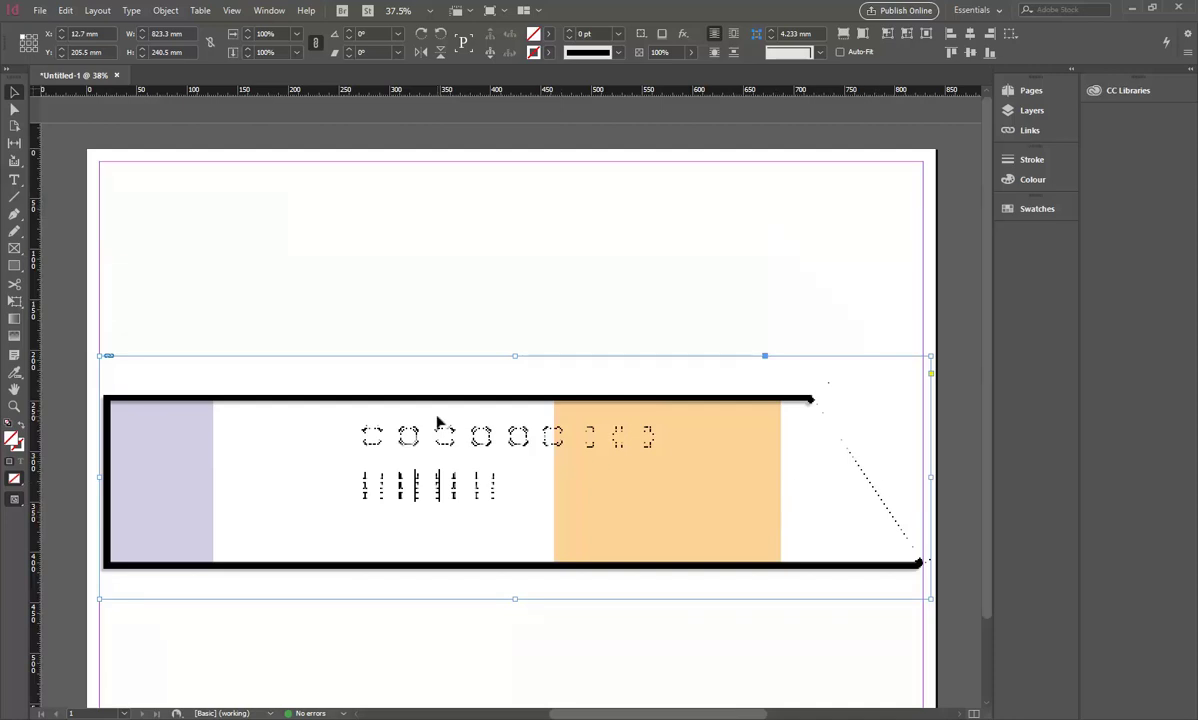
- Nudge the floor plan left to X 11.2 mm, then deselect it and return to the Selection Tool
key("Left")
key("Left")
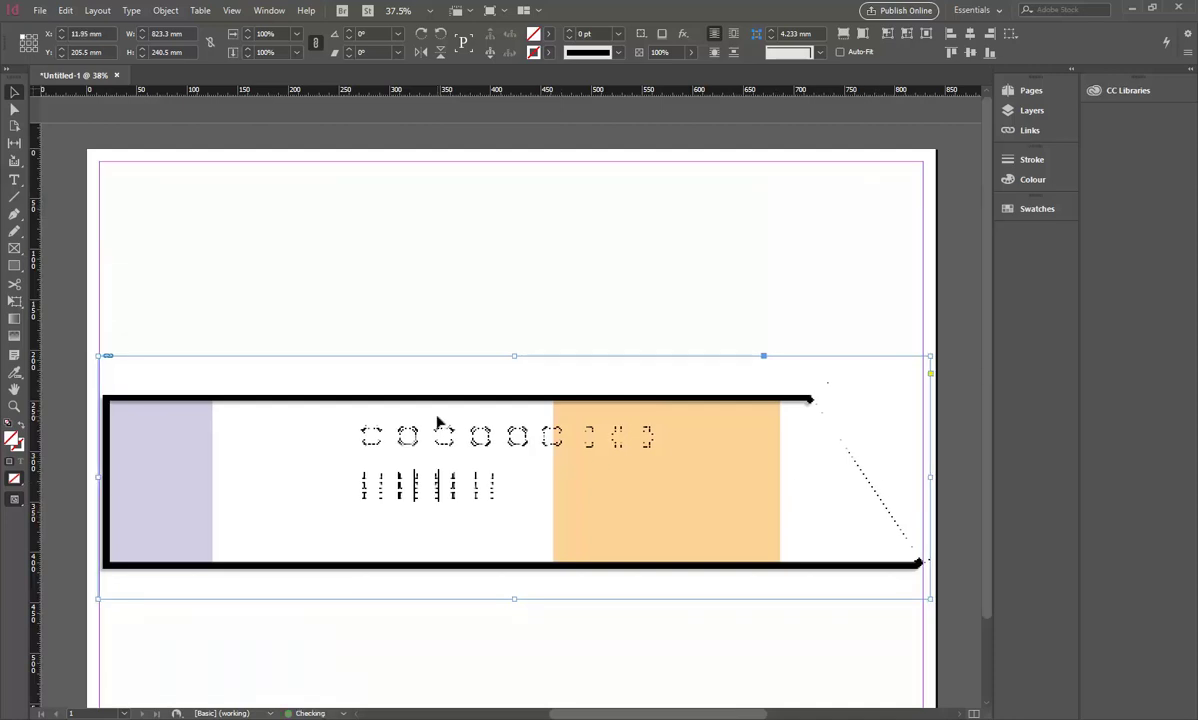
key("Left")
key("Left")
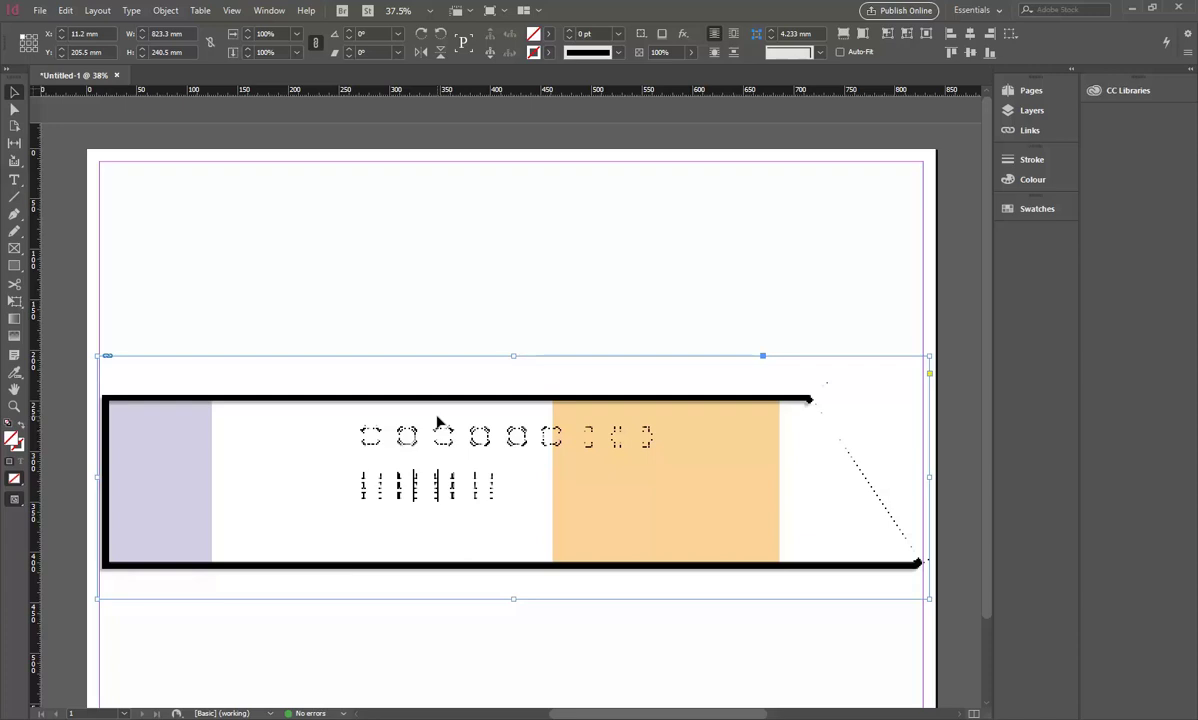
left_click(334, 281)
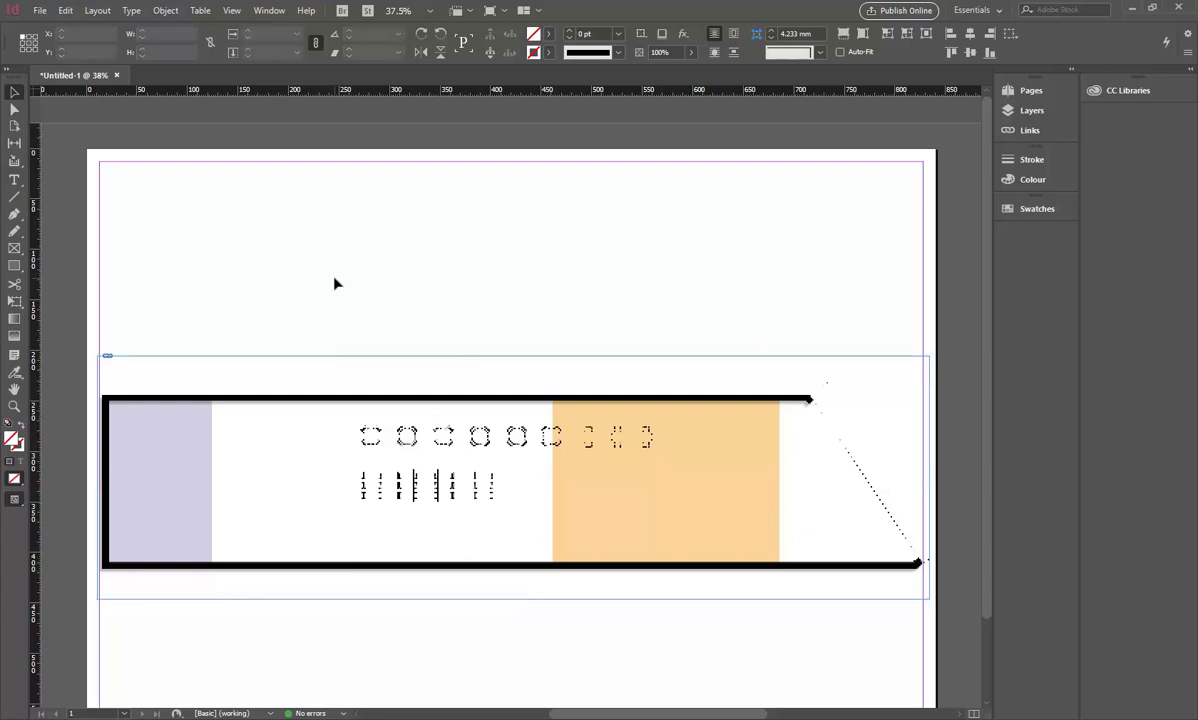
left_click(12, 93)
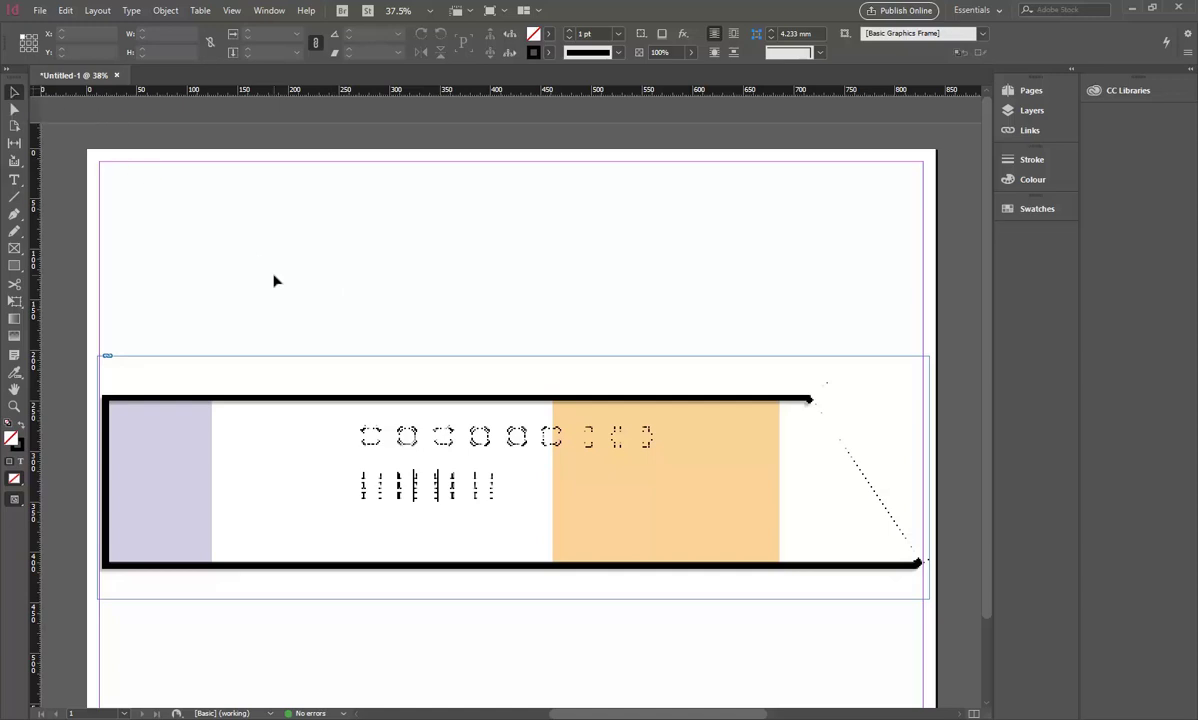
left_click(40, 11)
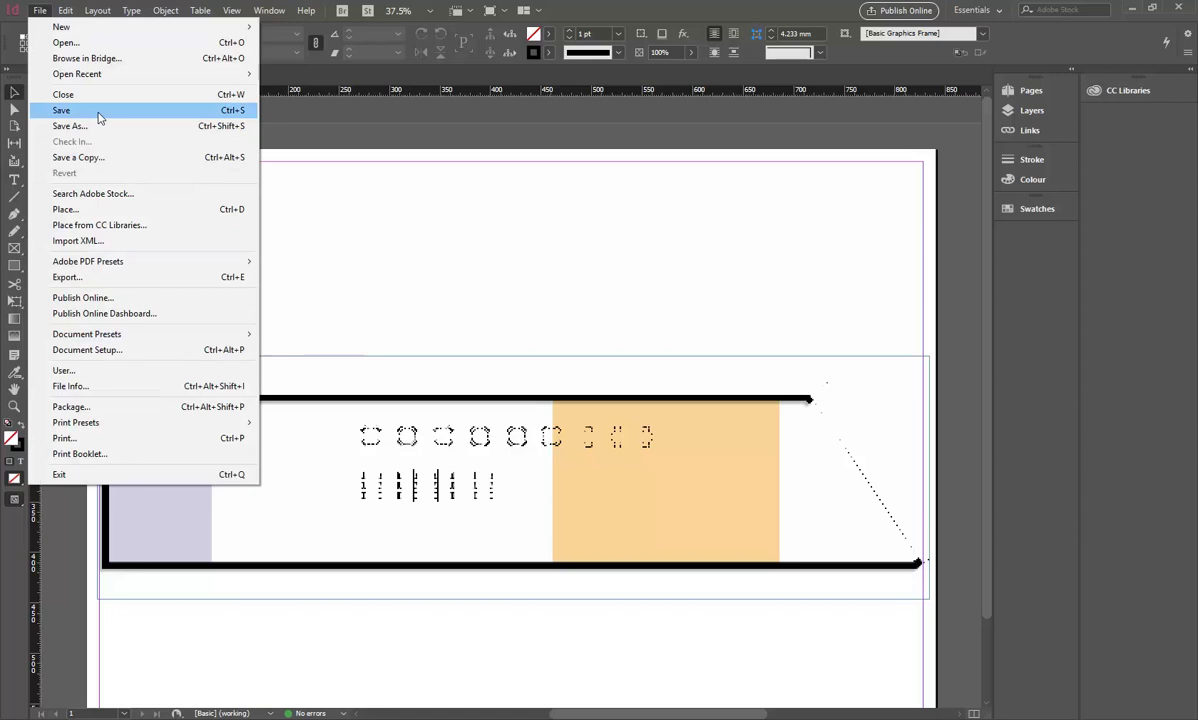
- In the Place dialog, browse to U:\Demo\42KingSt and bring up the file list's view options
left_click(103, 212)
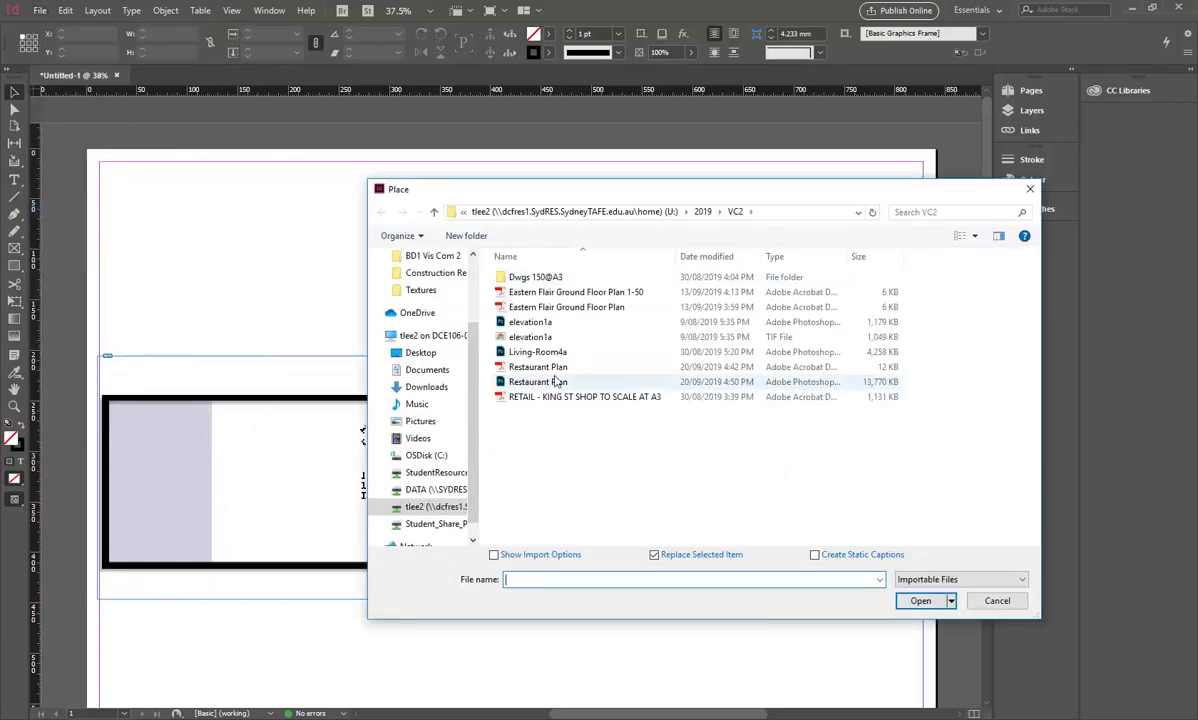
left_click_drag(599, 190, 450, 141)
left_click(460, 162)
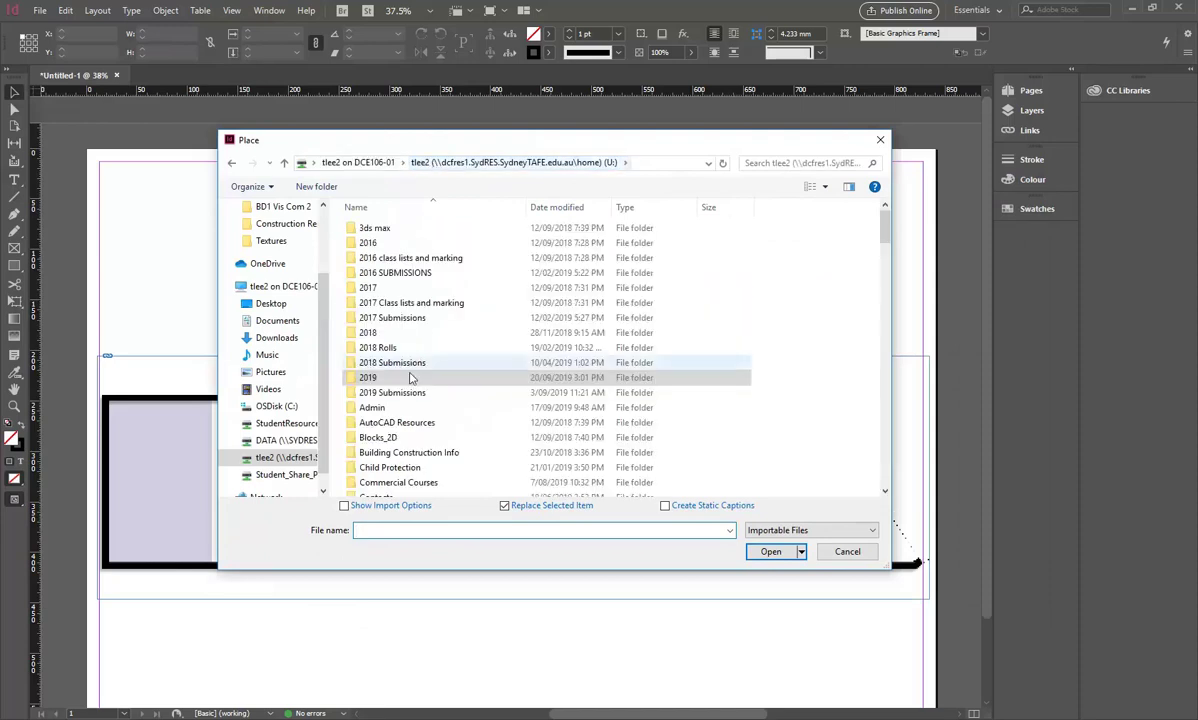
scroll(405, 334, "down", 5)
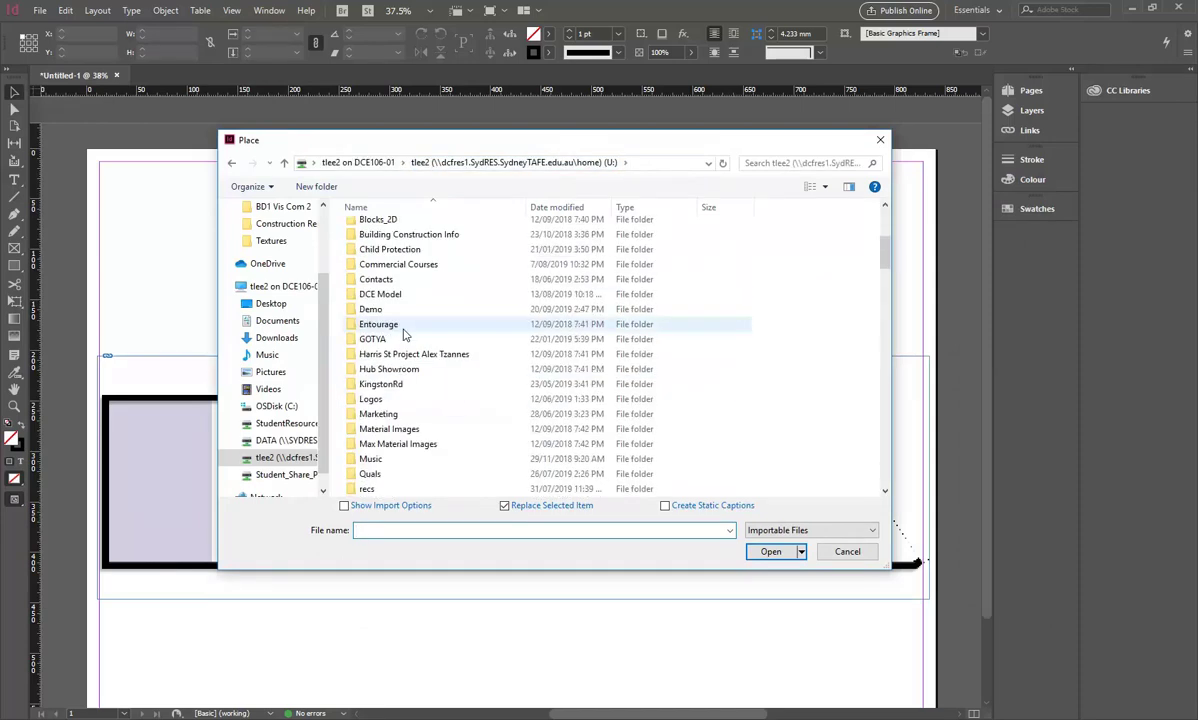
scroll(388, 345, "up", 5)
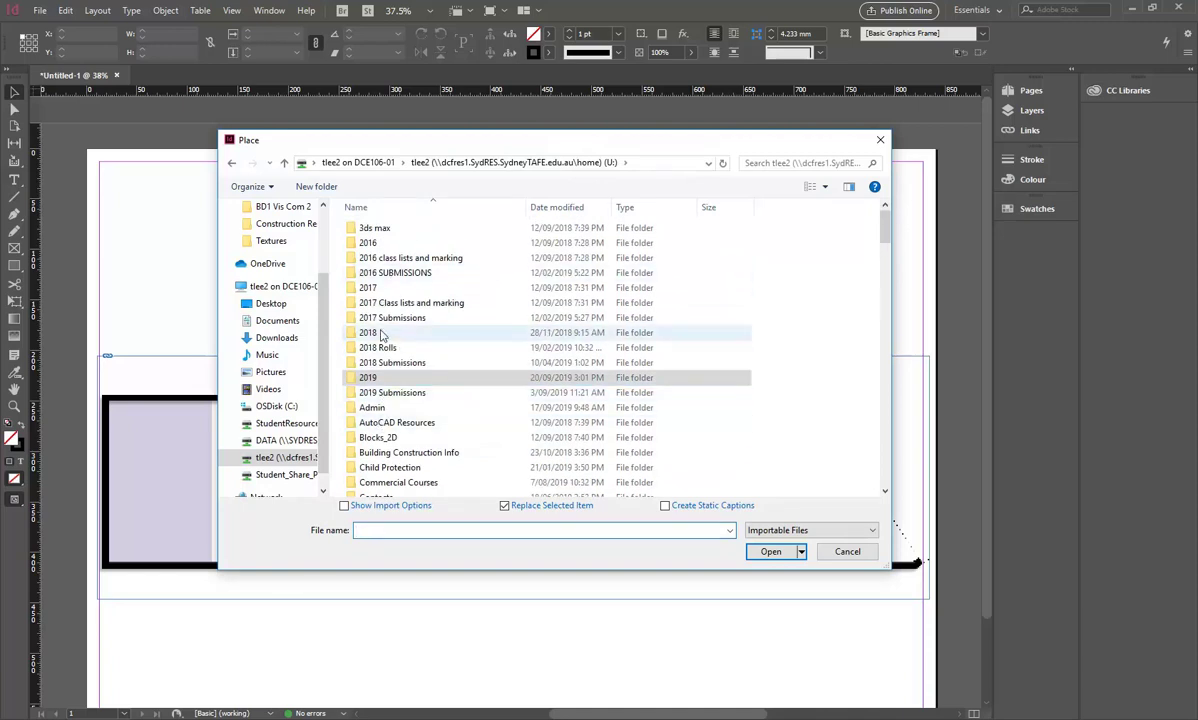
double_click(368, 378)
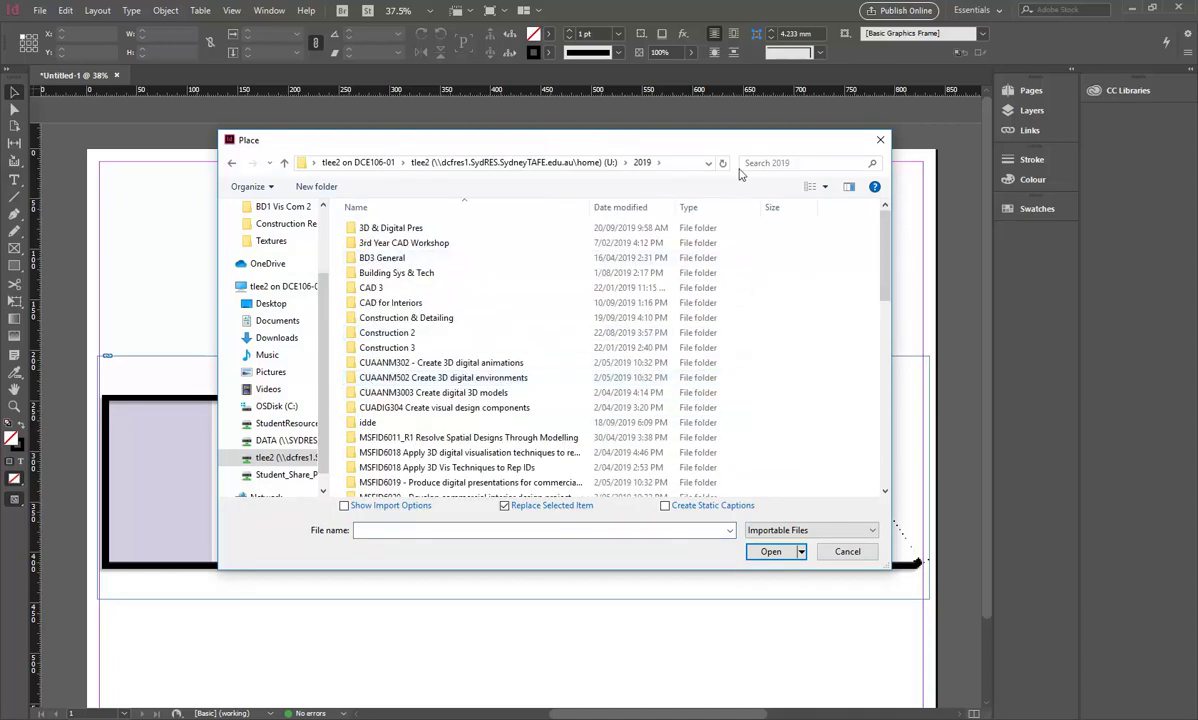
left_click(513, 162)
scroll(378, 362, "down", 3)
double_click(372, 355)
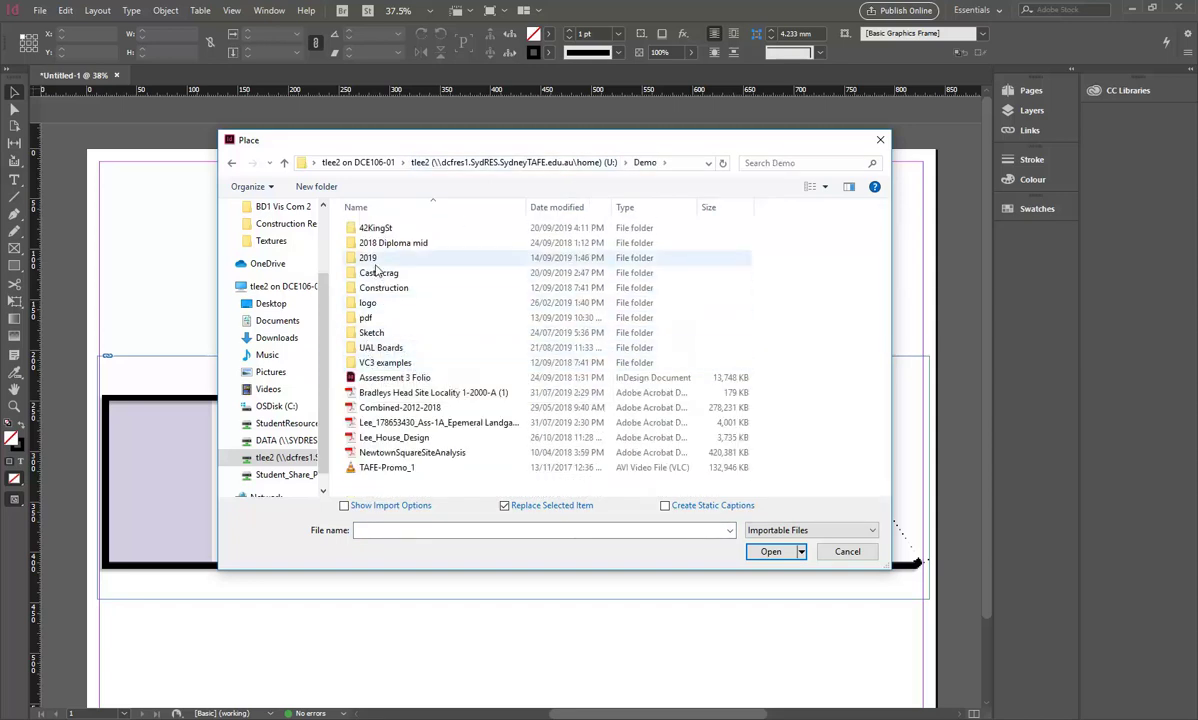
double_click(372, 228)
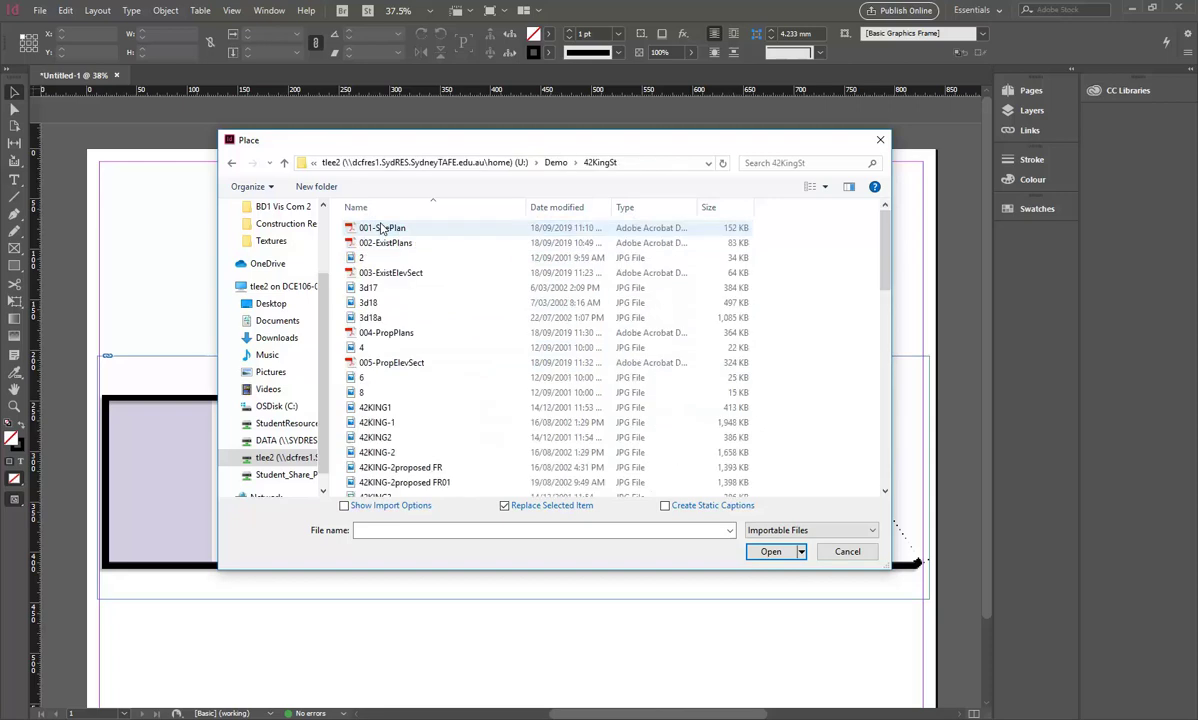
right_click(803, 265)
- Show the files as large thumbnails and compare the 42KING, bar6 and HOB 03 photos
mouse_move(834, 272)
left_click(978, 290)
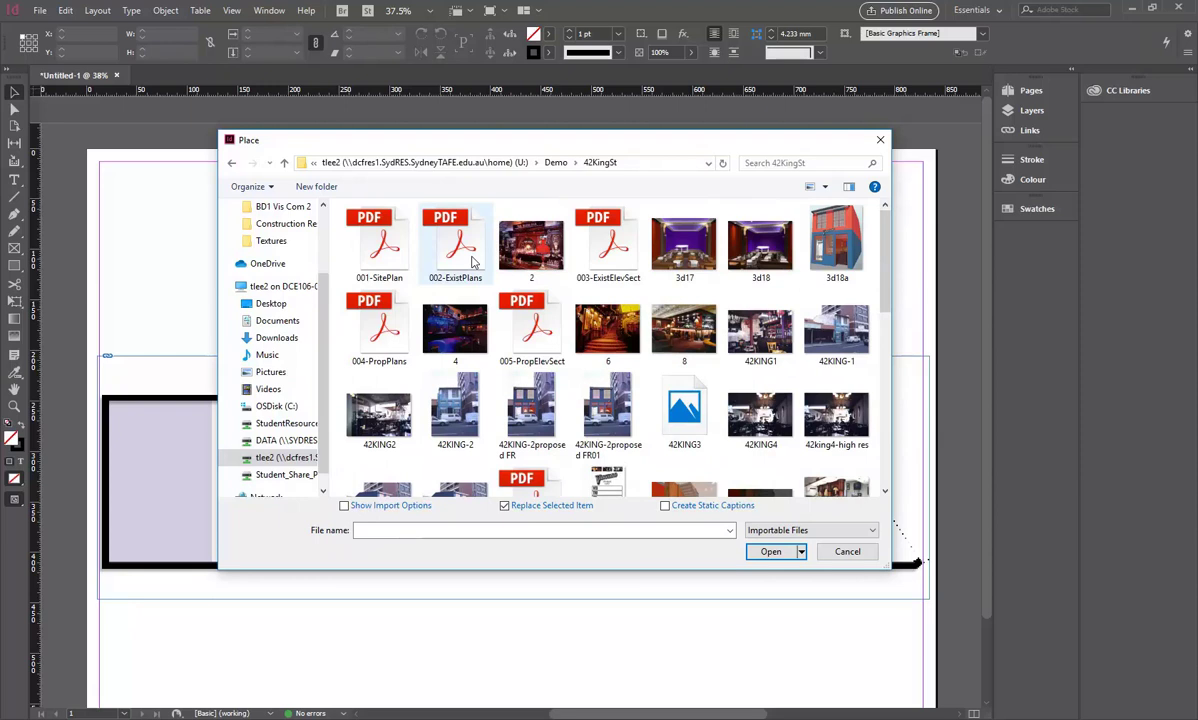
left_click(757, 422)
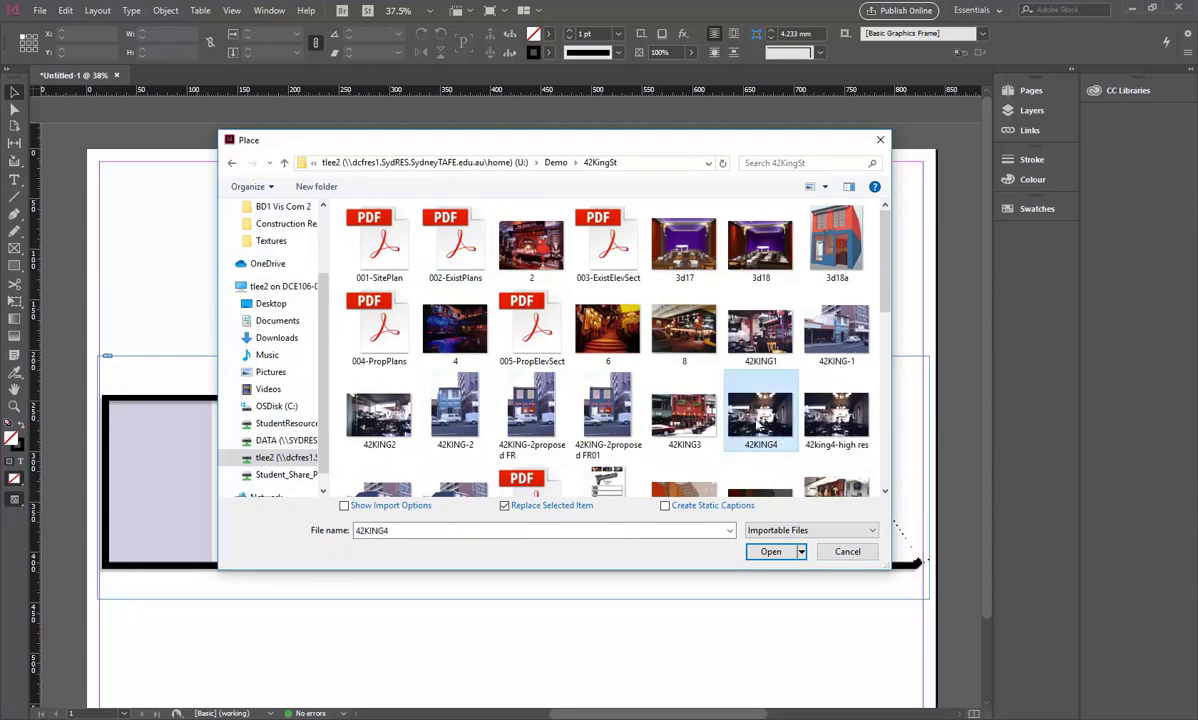
scroll(757, 422, "down", 2)
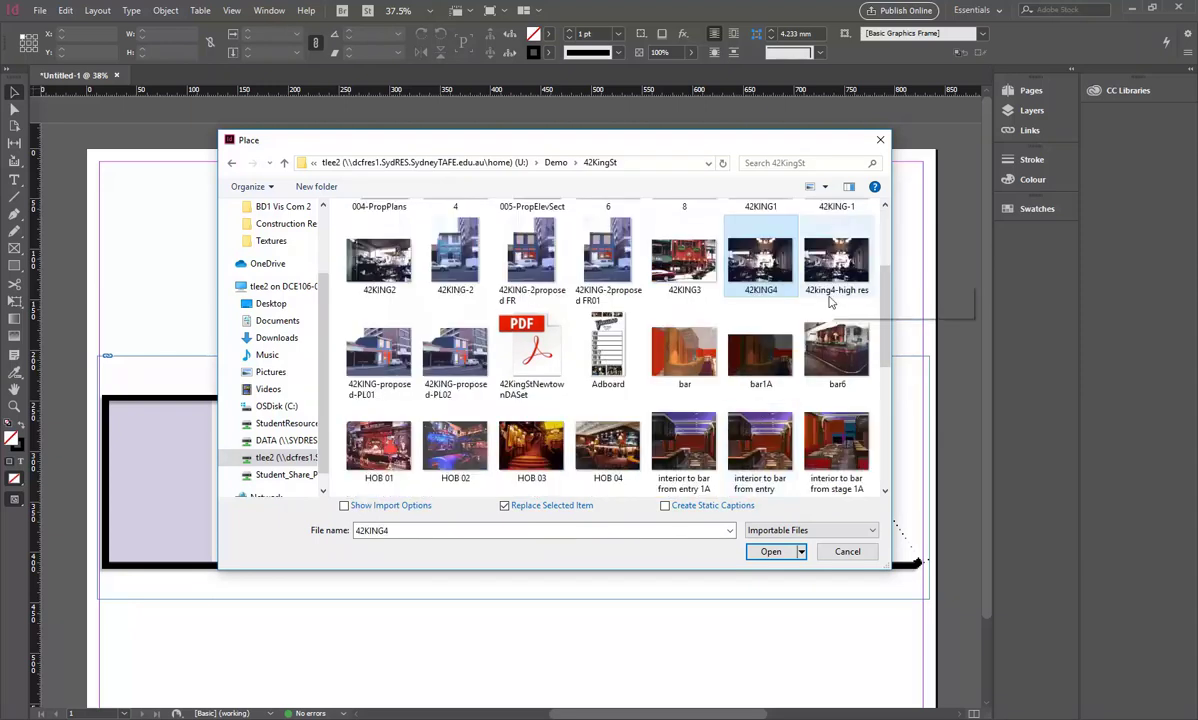
left_click(832, 366)
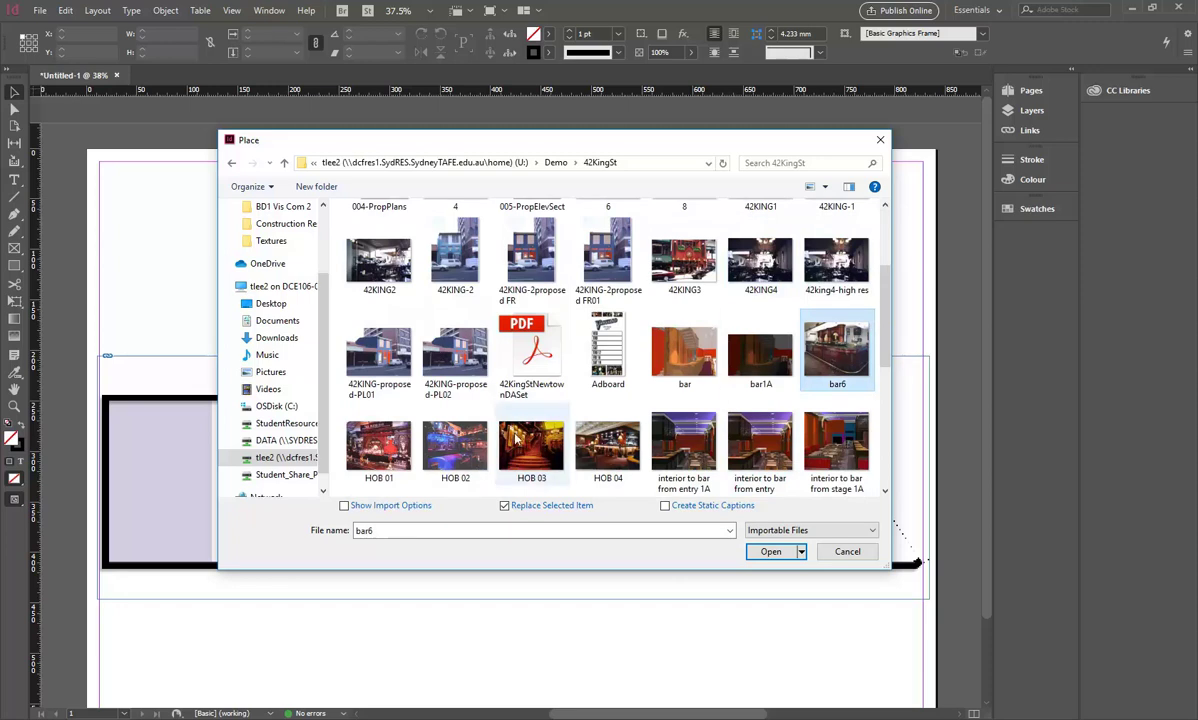
left_click(426, 432)
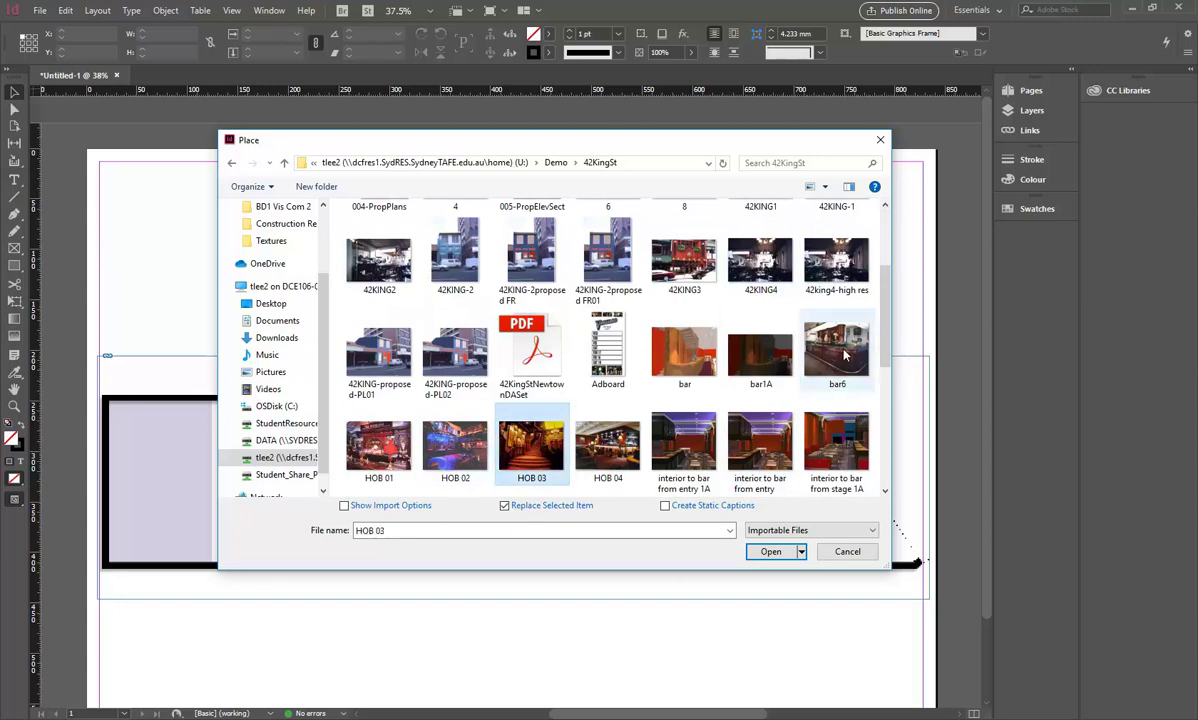
left_click(808, 335)
scroll(648, 333, "up", 2)
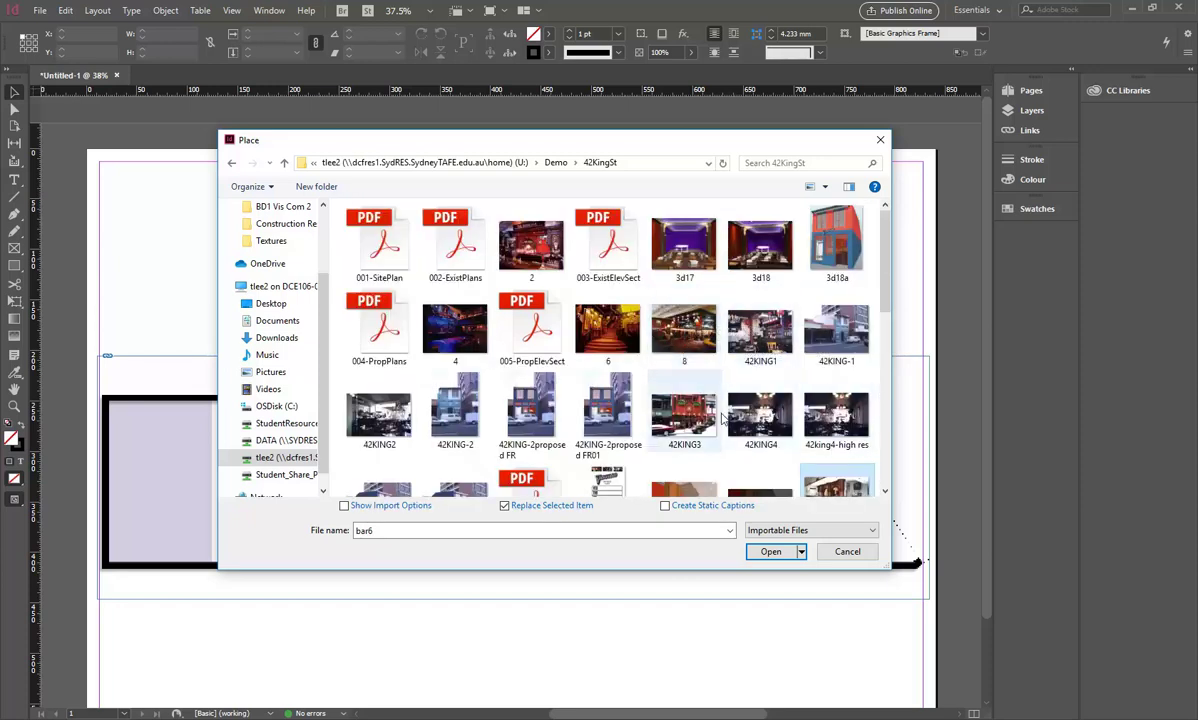
left_click(836, 415)
left_click(770, 420)
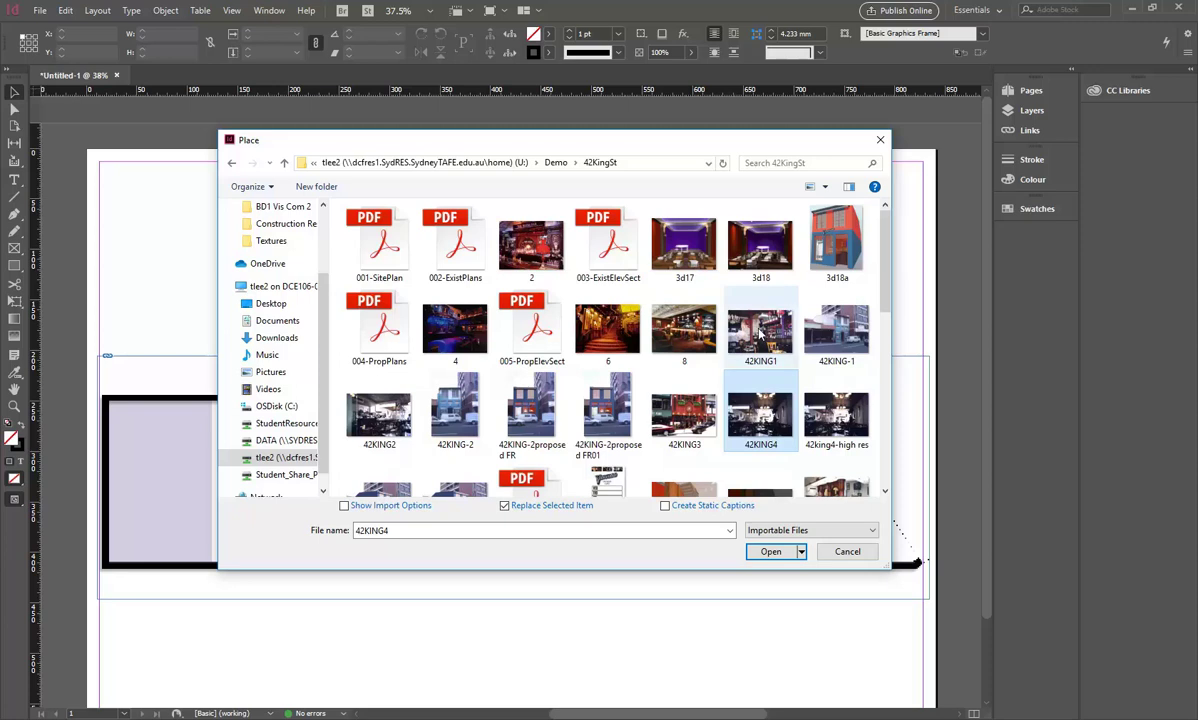
left_click(730, 318)
key("Left")
key("Right")
key("Down")
key("Right")
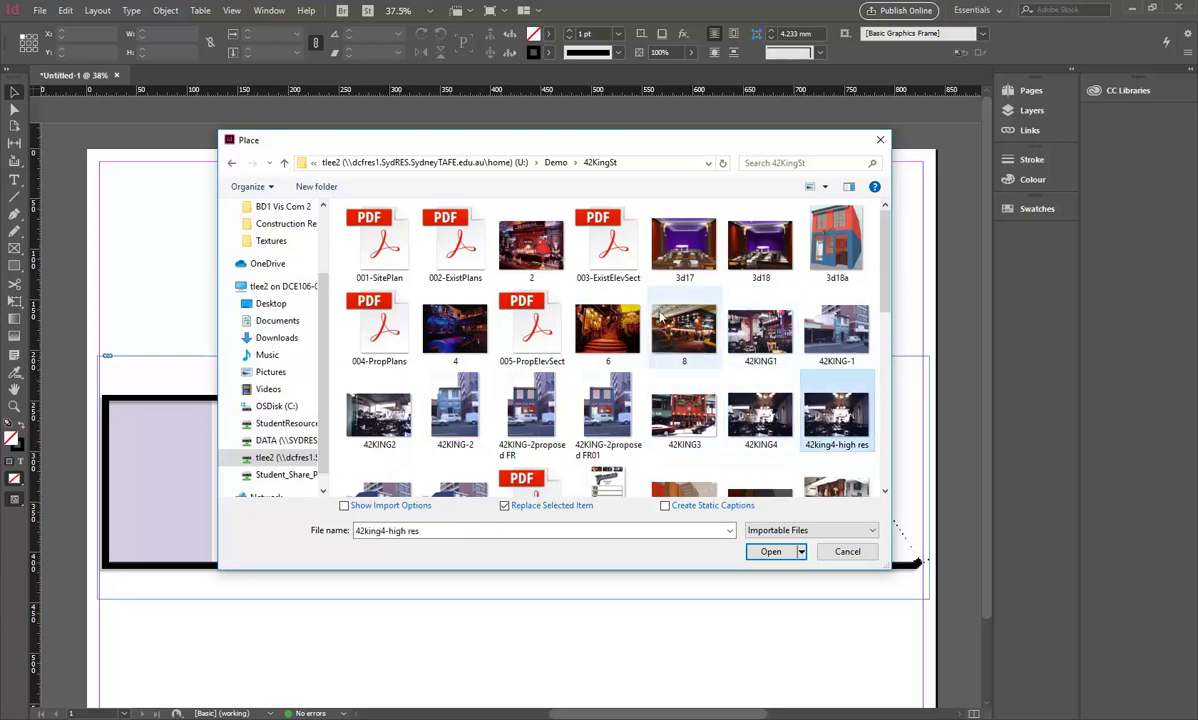
- Compare the nj-bar, proposed13-Model and bar interior photos, then load HOB 03 for placing
scroll(628, 290, "down", 2)
scroll(628, 290, "up", 2)
left_click(609, 362)
scroll(609, 364, "down", 5)
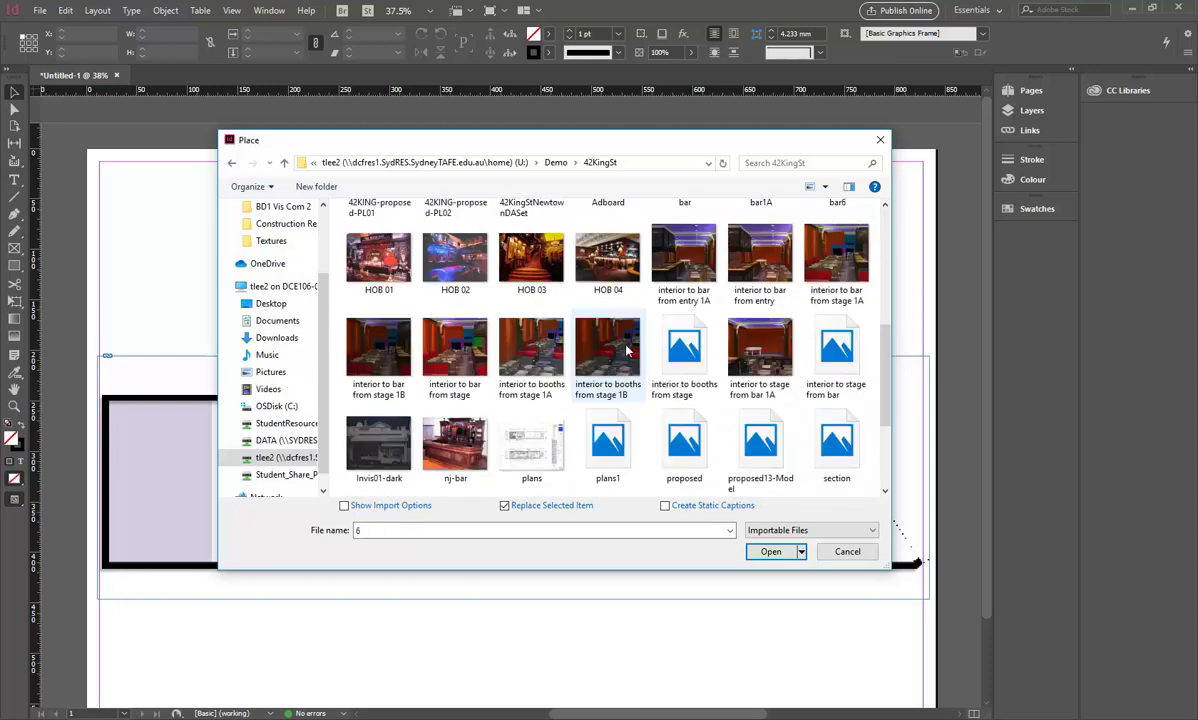
left_click(450, 440)
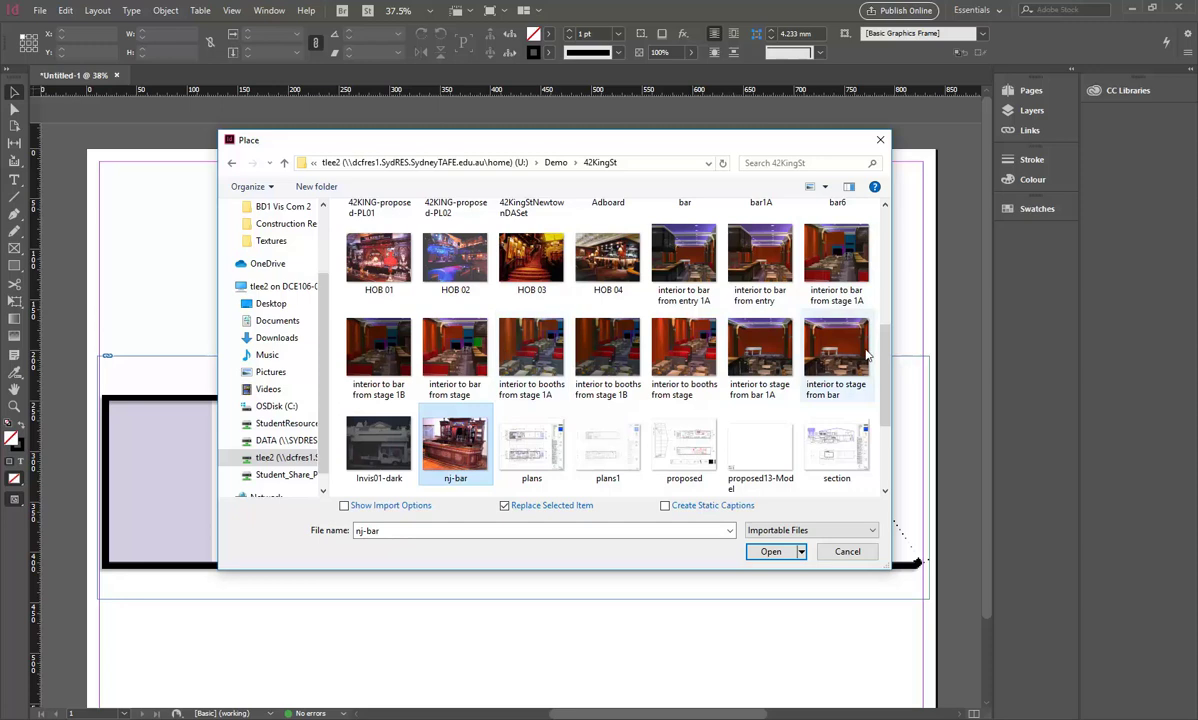
left_click(796, 410)
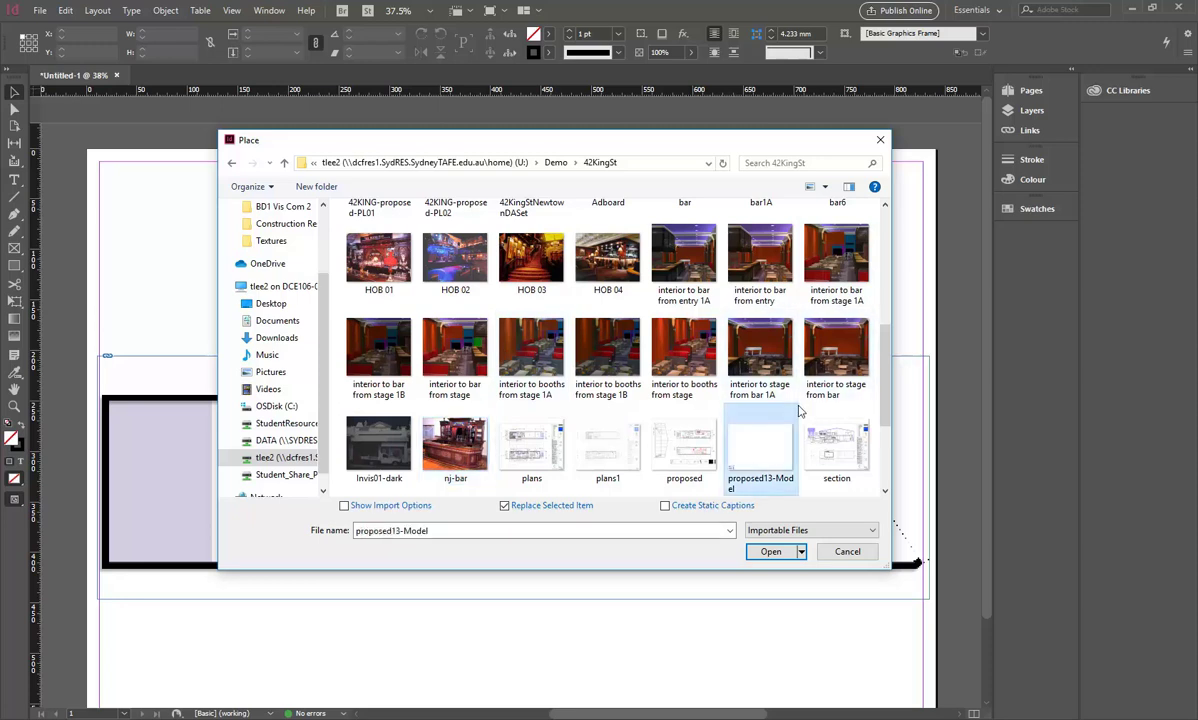
left_click(750, 372)
left_click(437, 448)
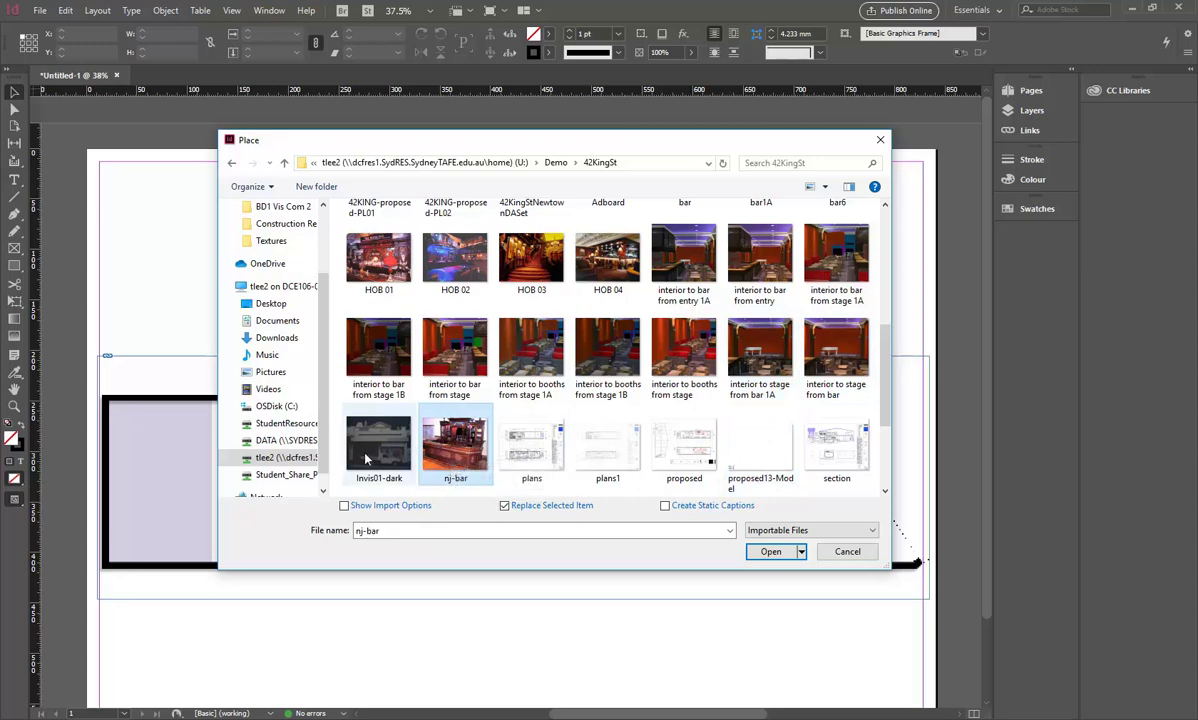
scroll(484, 428, "up", 2)
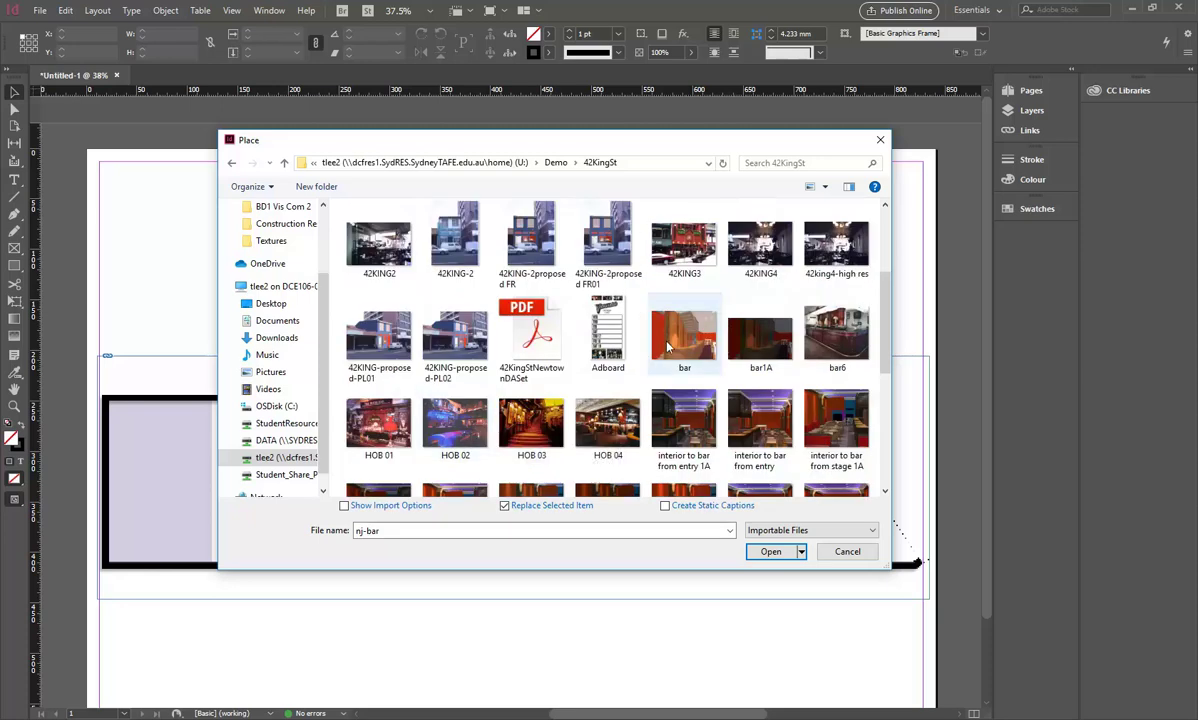
left_click(524, 430)
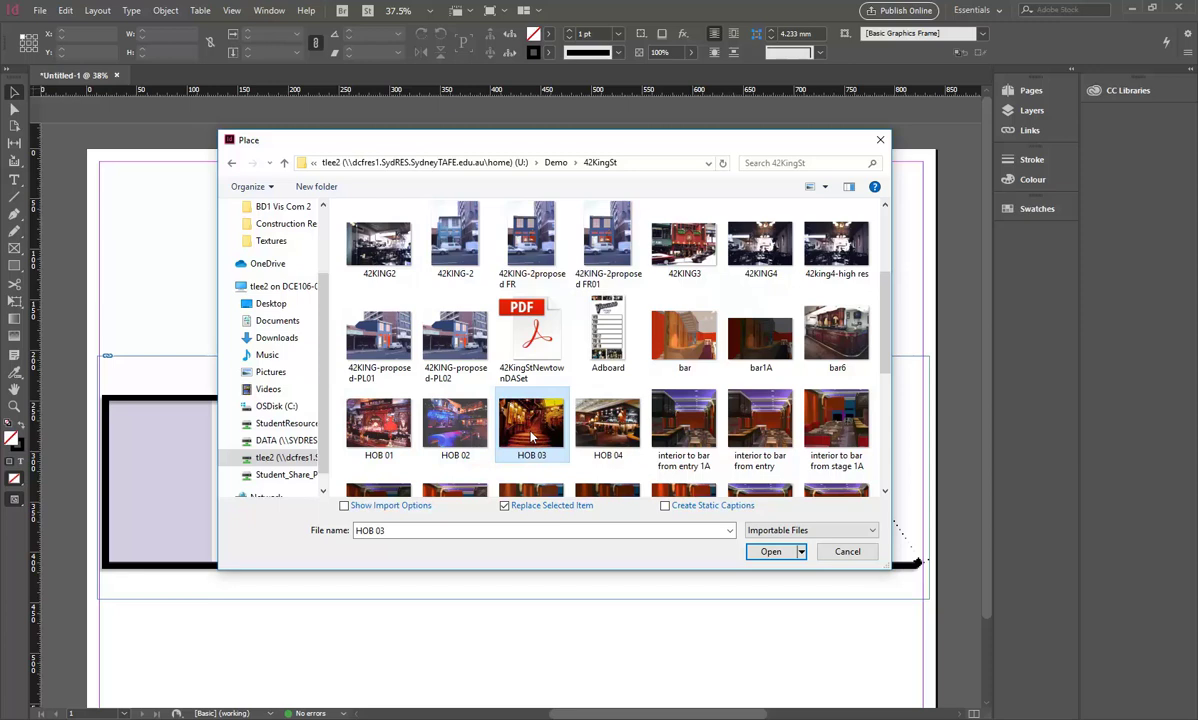
double_click(500, 410)
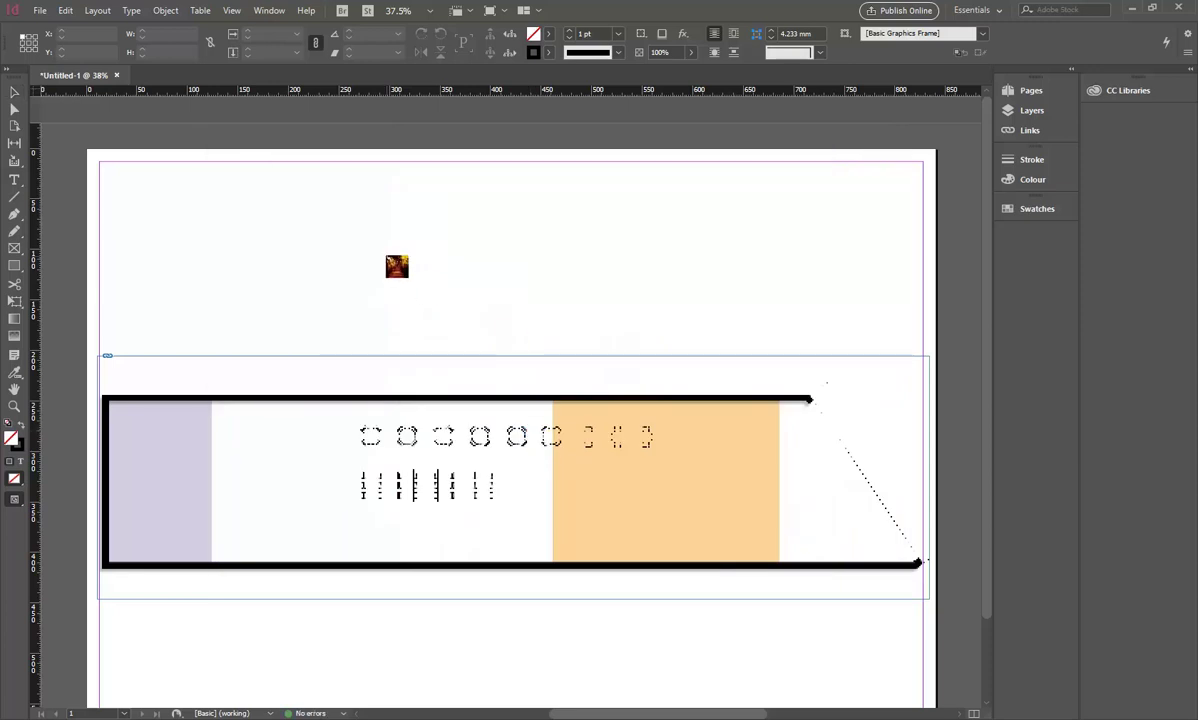
left_click(212, 215)
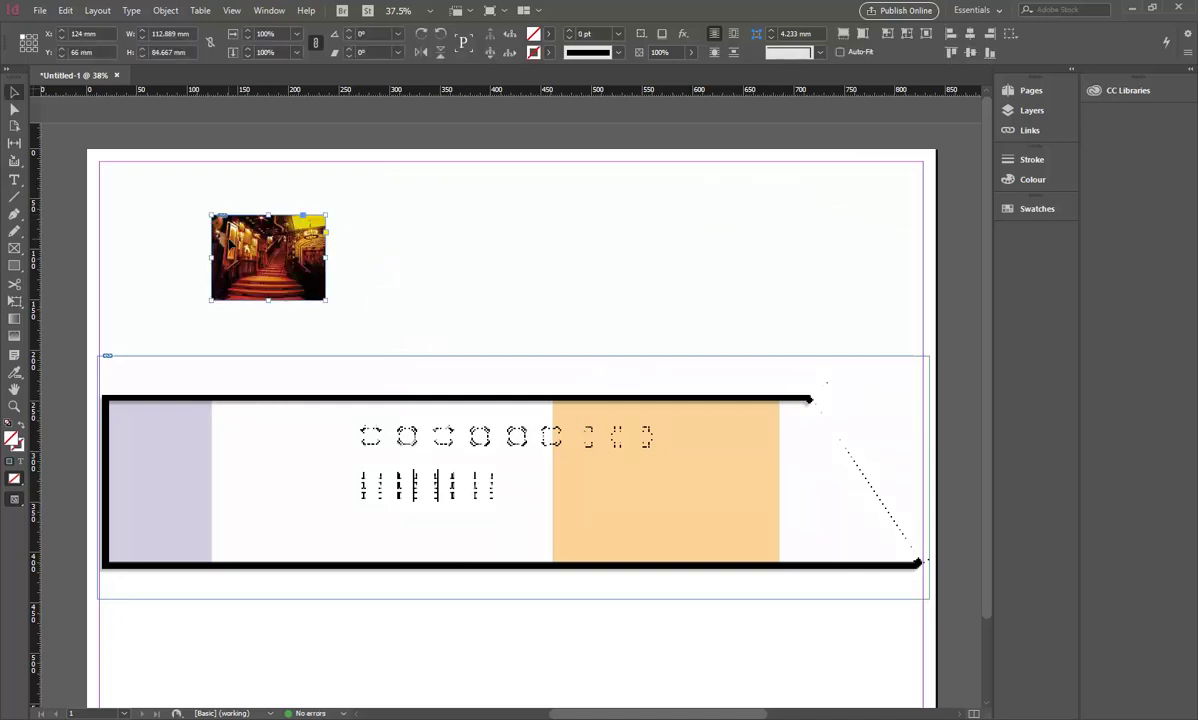
left_click_drag(238, 250, 228, 260)
left_click_drag(254, 305, 216, 284)
left_click(216, 232)
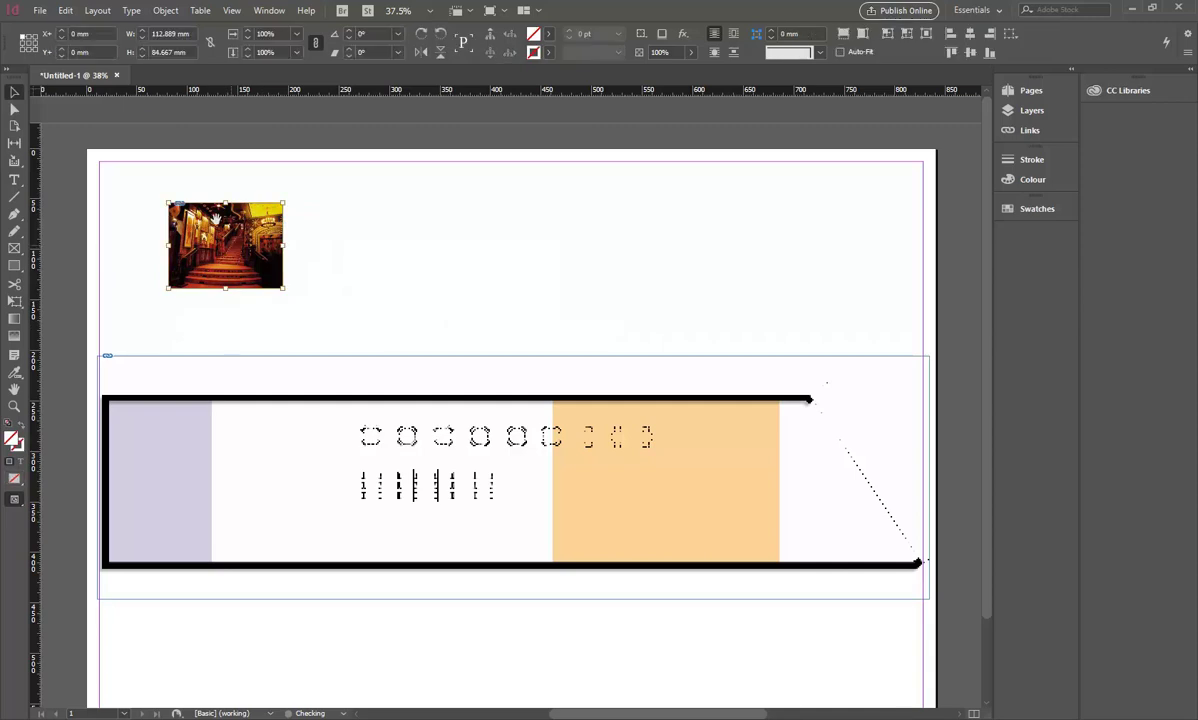
left_click_drag(283, 245, 249, 245)
left_click(65, 10)
left_click(80, 27)
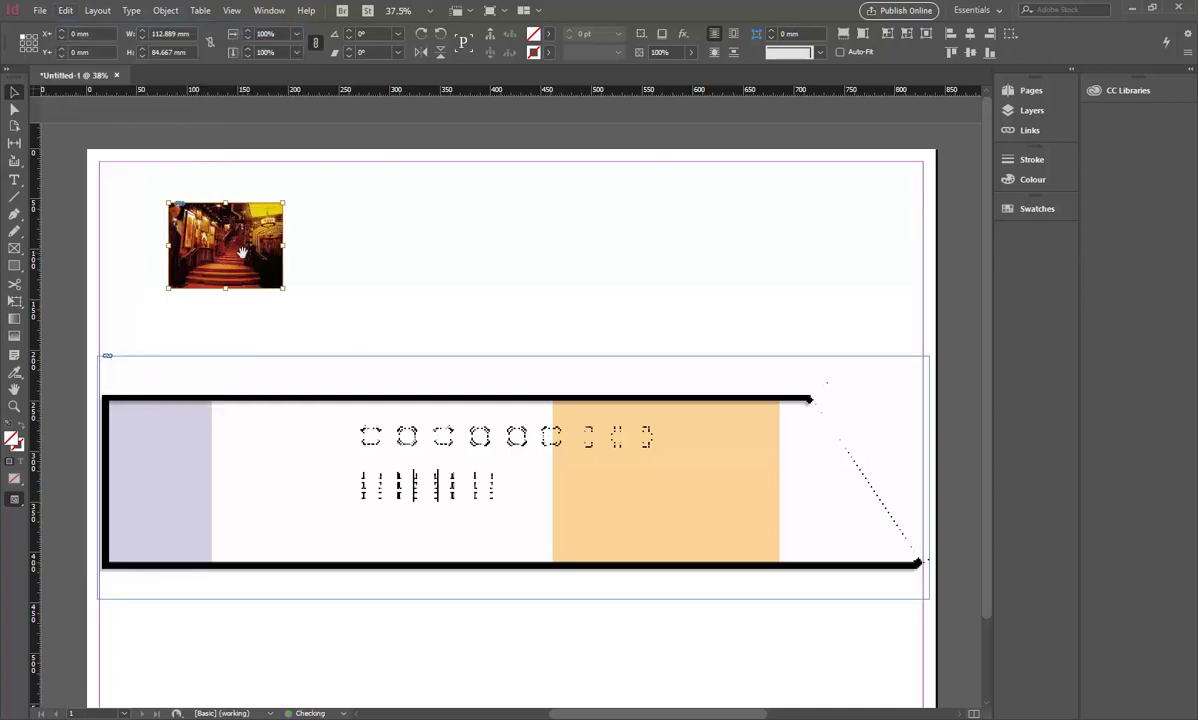
left_click(163, 182)
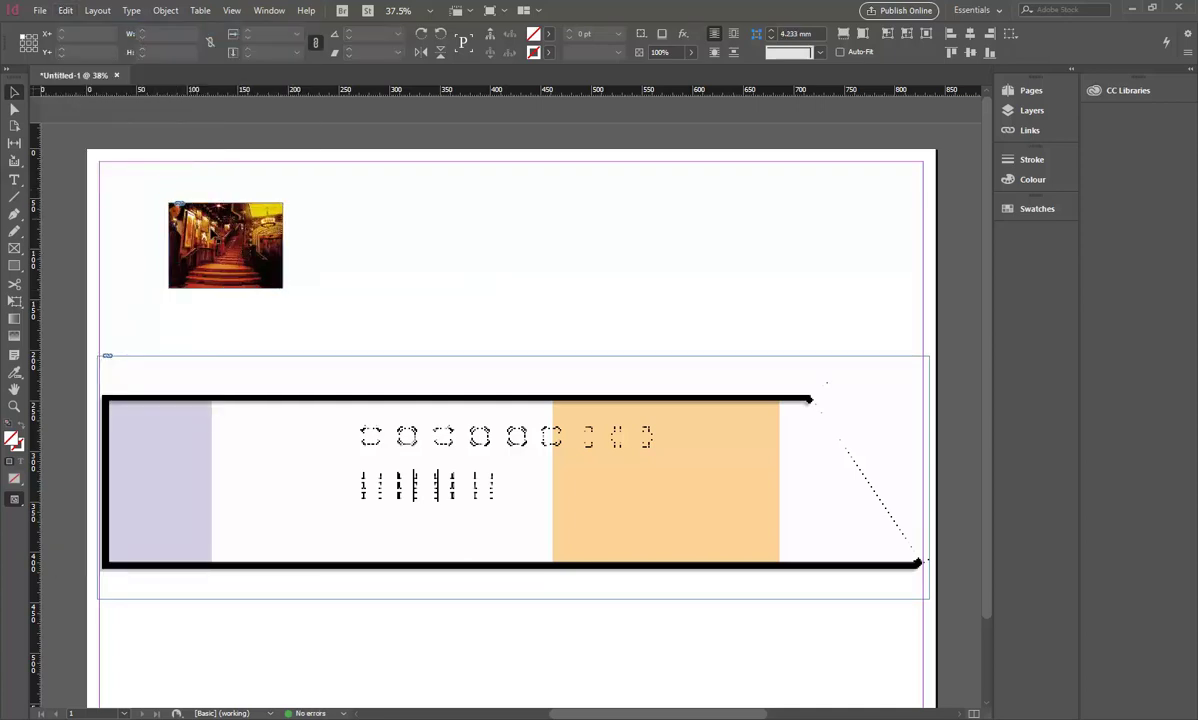
left_click(310, 248)
left_click_drag(316, 245, 240, 245)
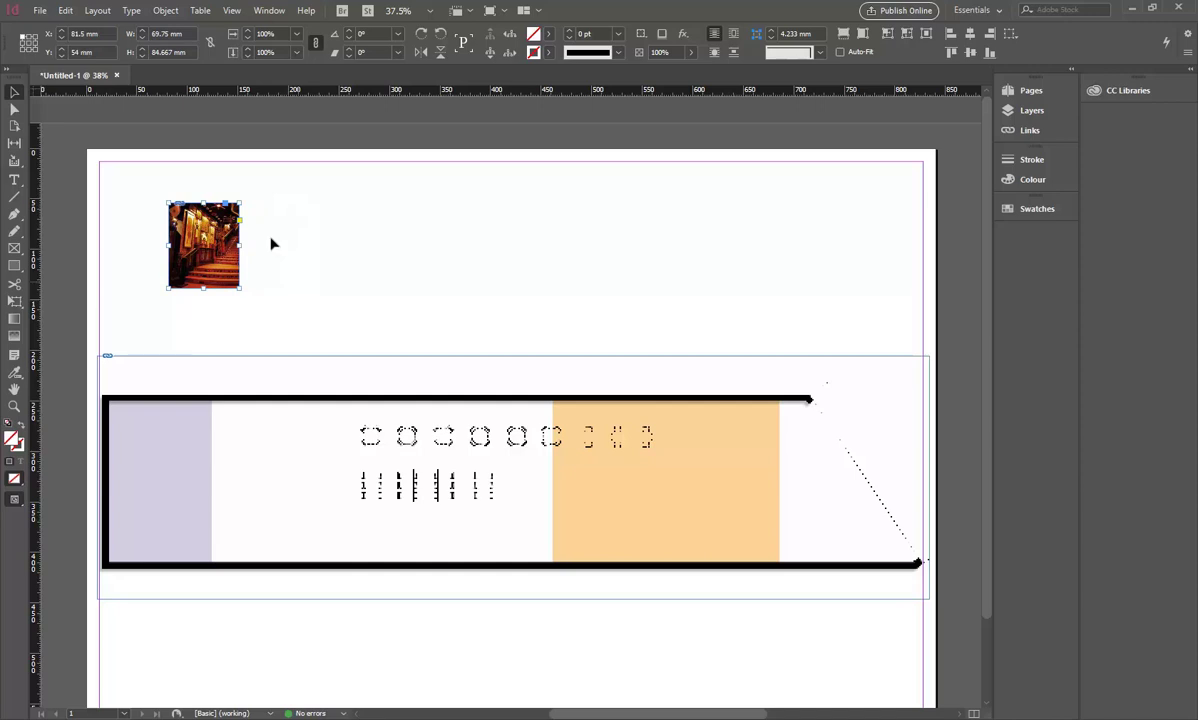
left_click(65, 10)
left_click(80, 36)
left_click(65, 10)
left_click(80, 28)
left_click_drag(316, 249, 286, 249)
left_click(65, 10)
left_click(80, 27)
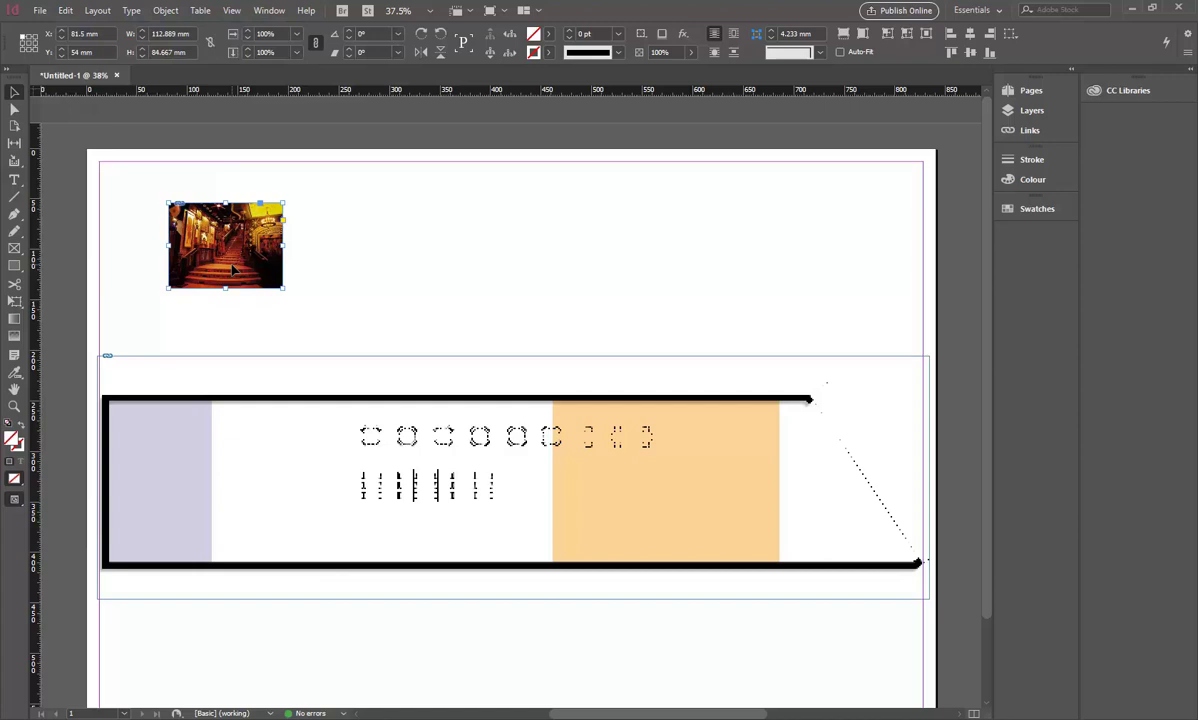
left_click_drag(283, 288, 319, 324)
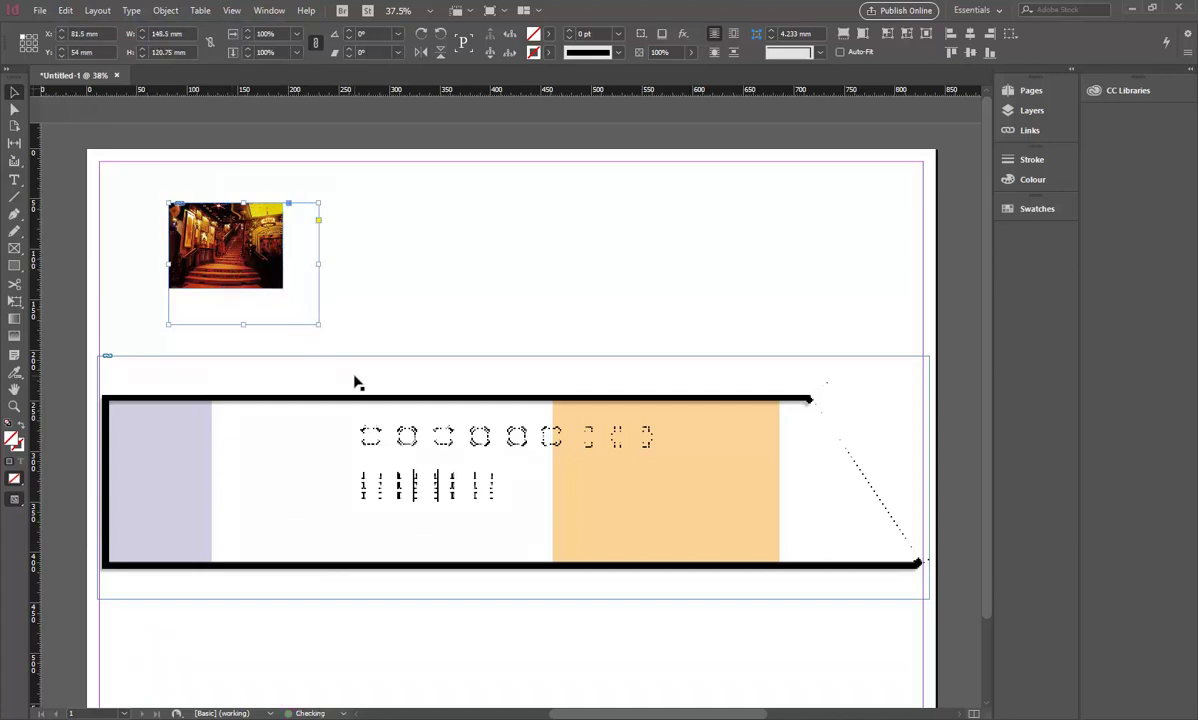
left_click(65, 10)
left_click(100, 24)
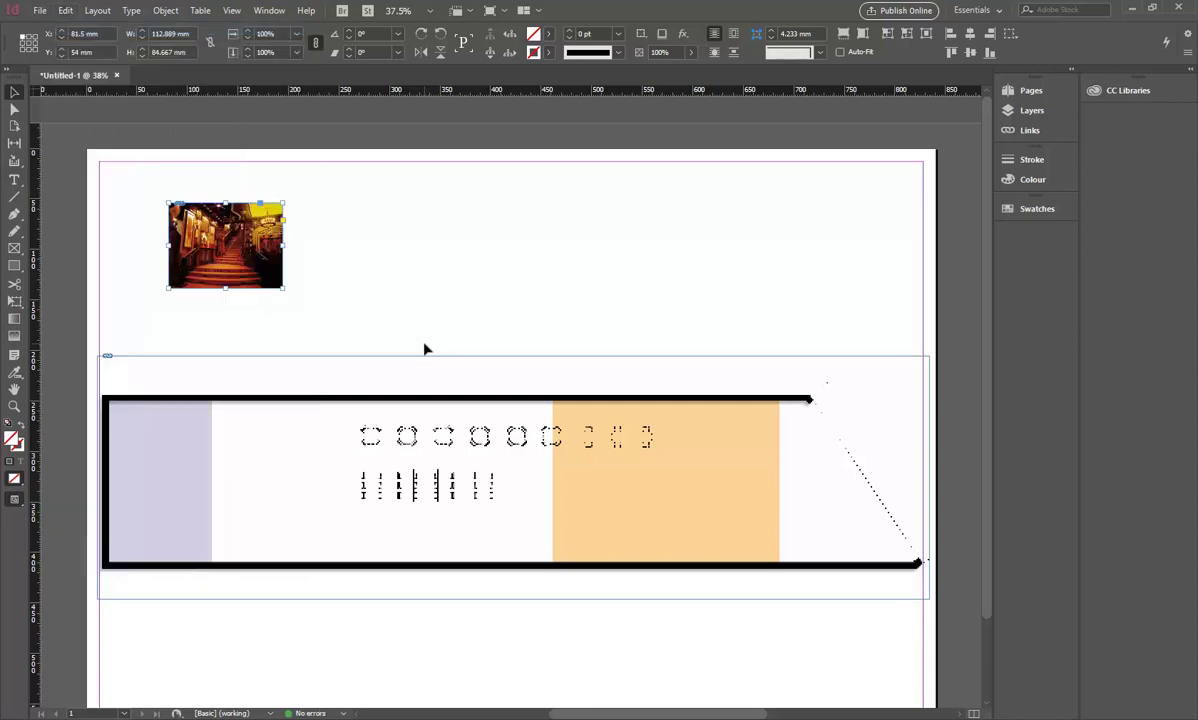
- Try scaling the staircase photo with Free Transform, then undo it and return to the Selection tool
left_click(18, 306)
left_click_drag(283, 288, 376, 362)
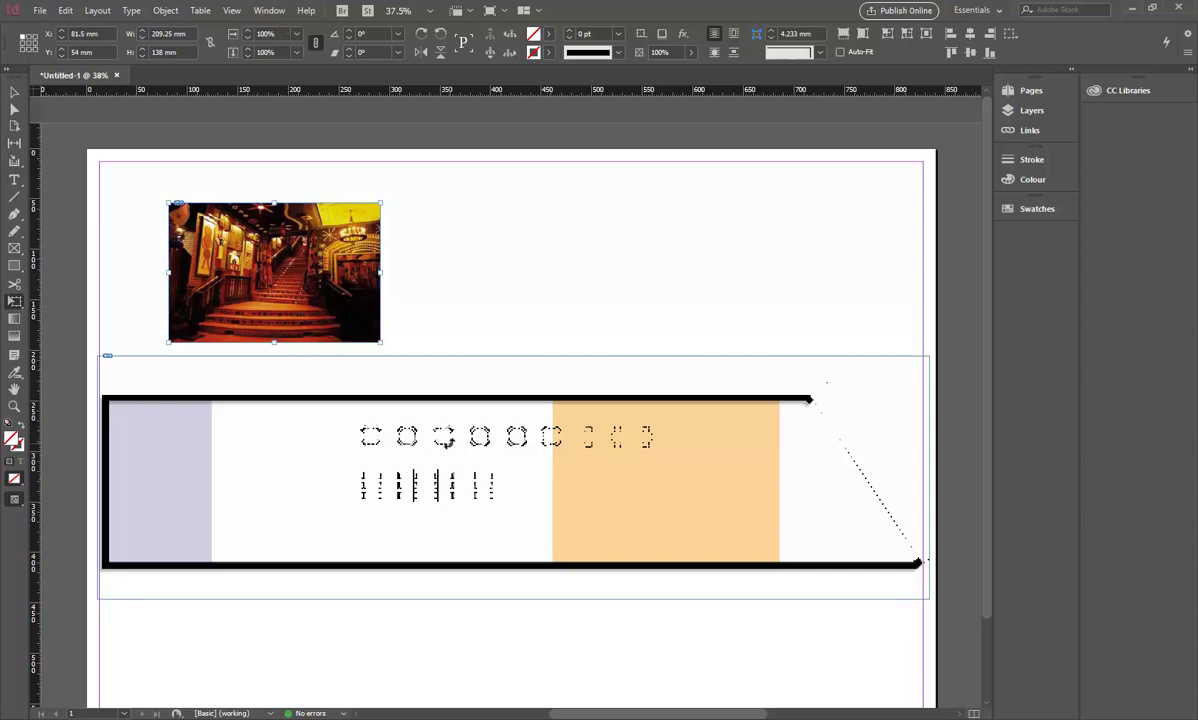
left_click(65, 10)
left_click(72, 28)
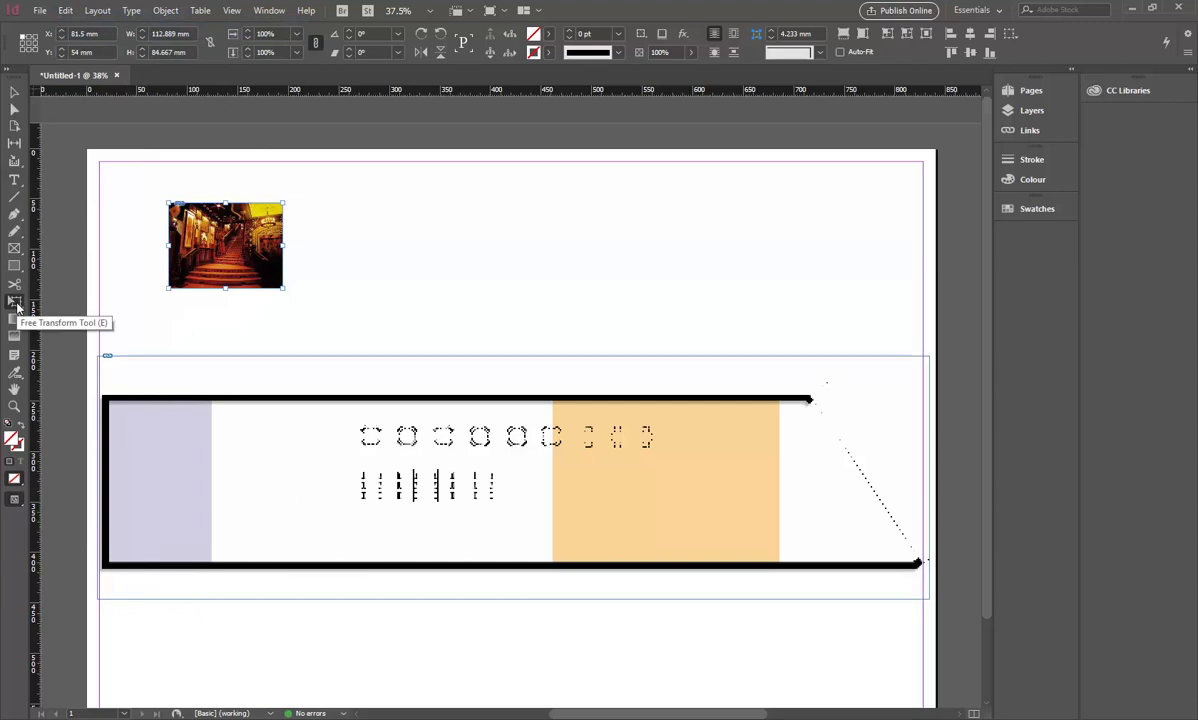
left_click(16, 306)
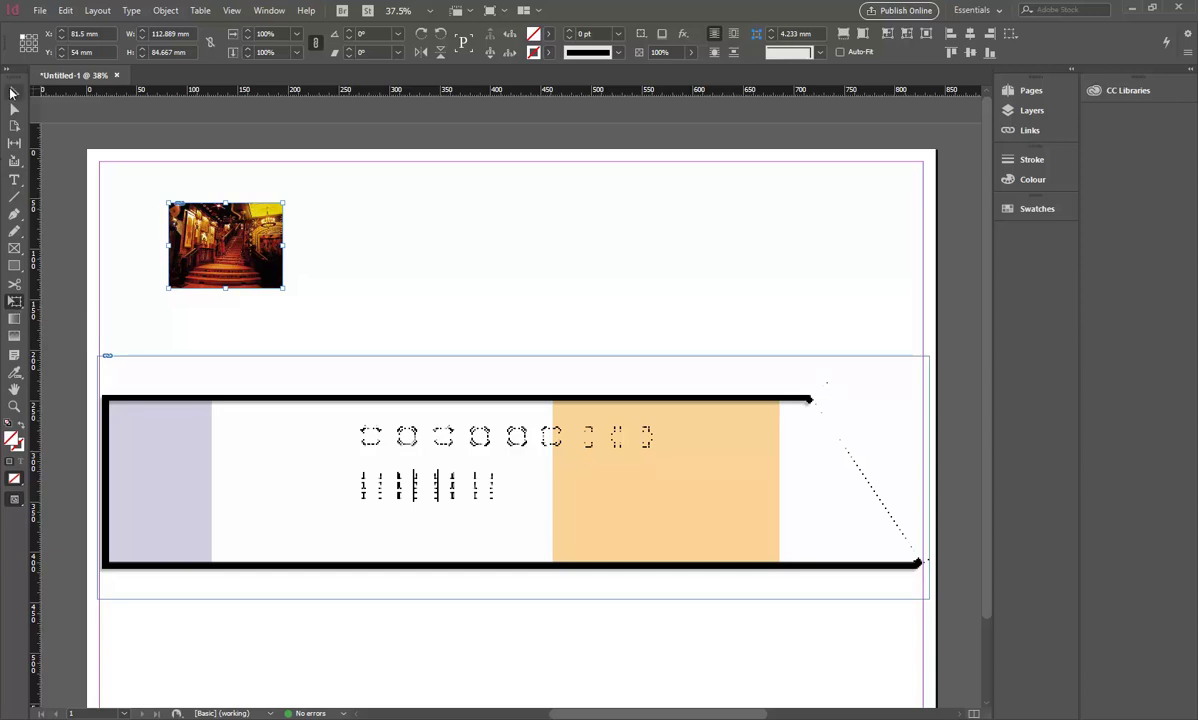
left_click(13, 92)
- Drag the photo frame's corners outward to enlarge it to about 181 × 136 mm
left_click_drag(284, 287, 340, 325)
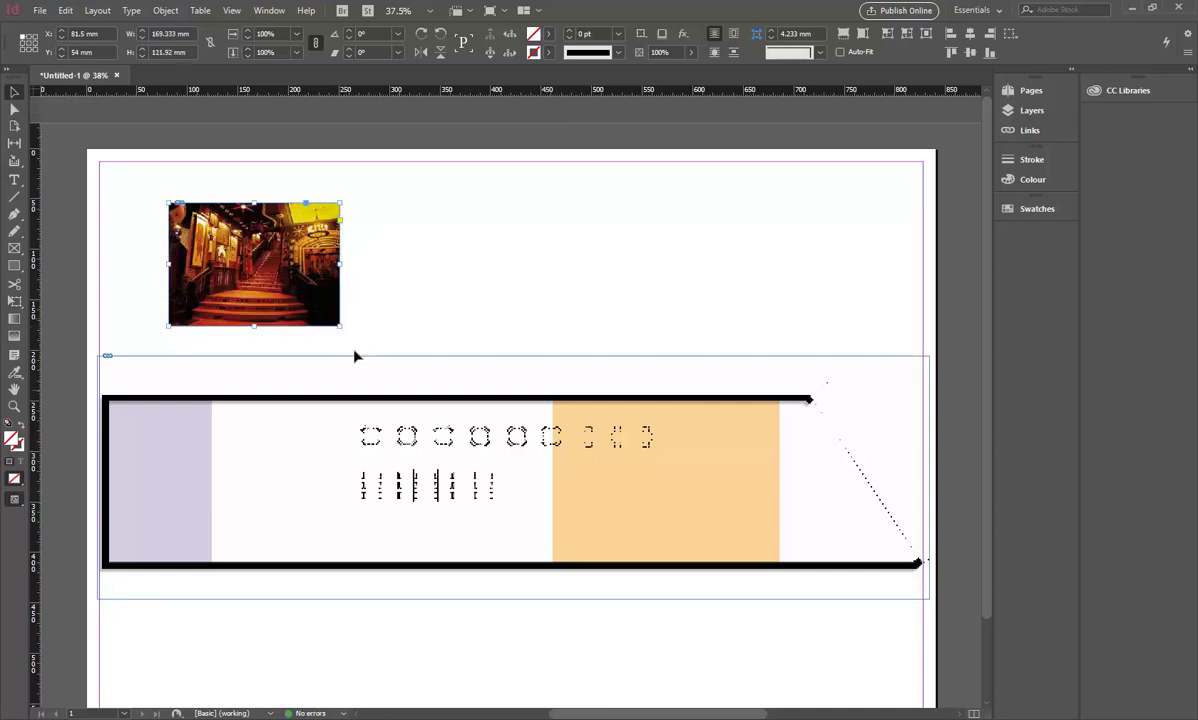
key("ctrl+z")
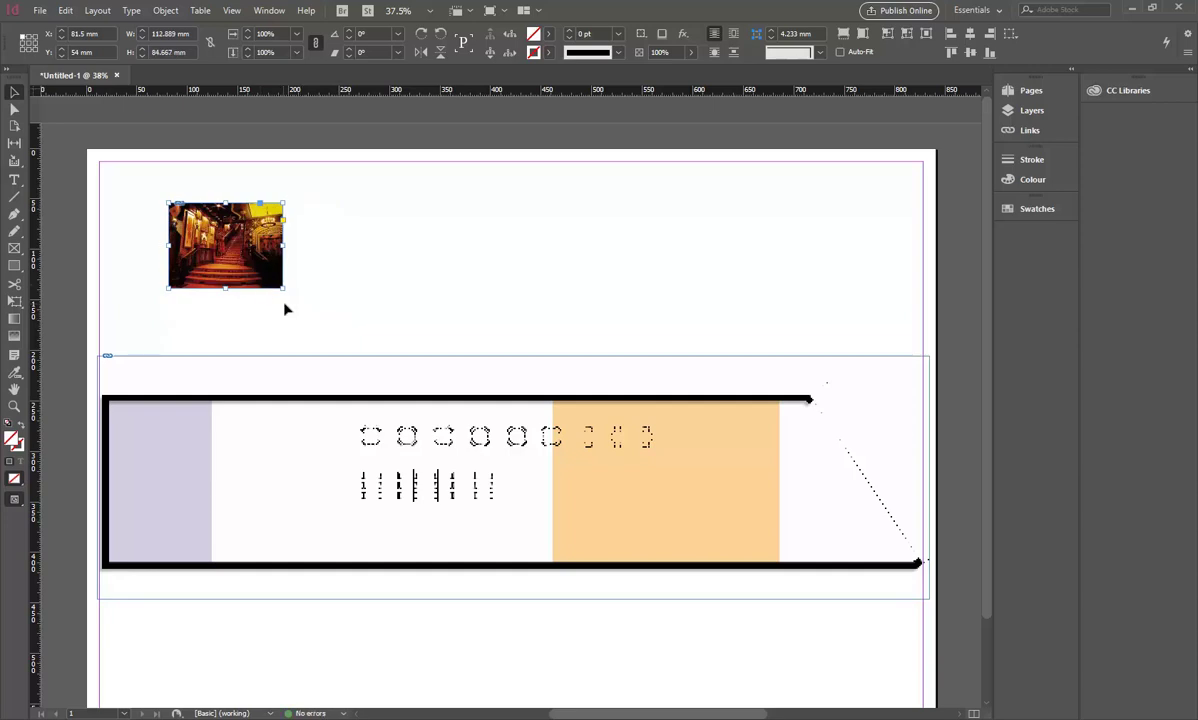
left_click_drag(285, 290, 333, 325)
left_click_drag(169, 203, 150, 188)
left_click(408, 275)
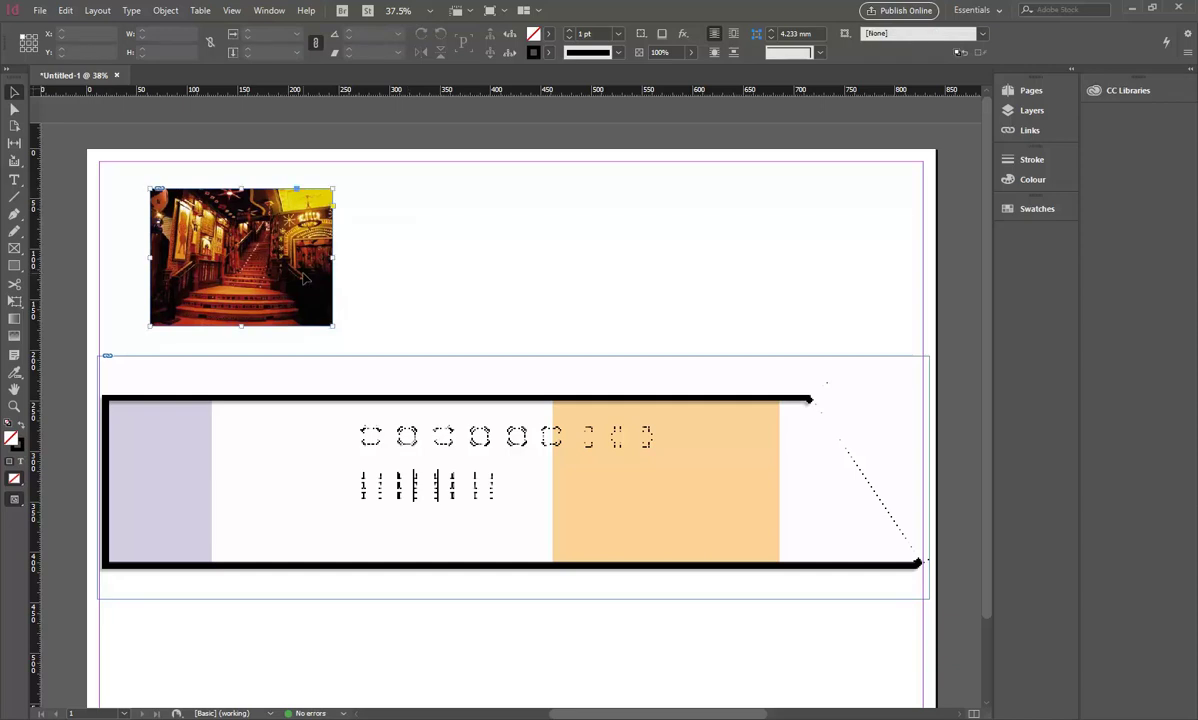
- Duplicate the staircase photo frame to its right and delete the copied image, leaving an empty 181.254 × 135.941 mm frame
left_click(310, 290)
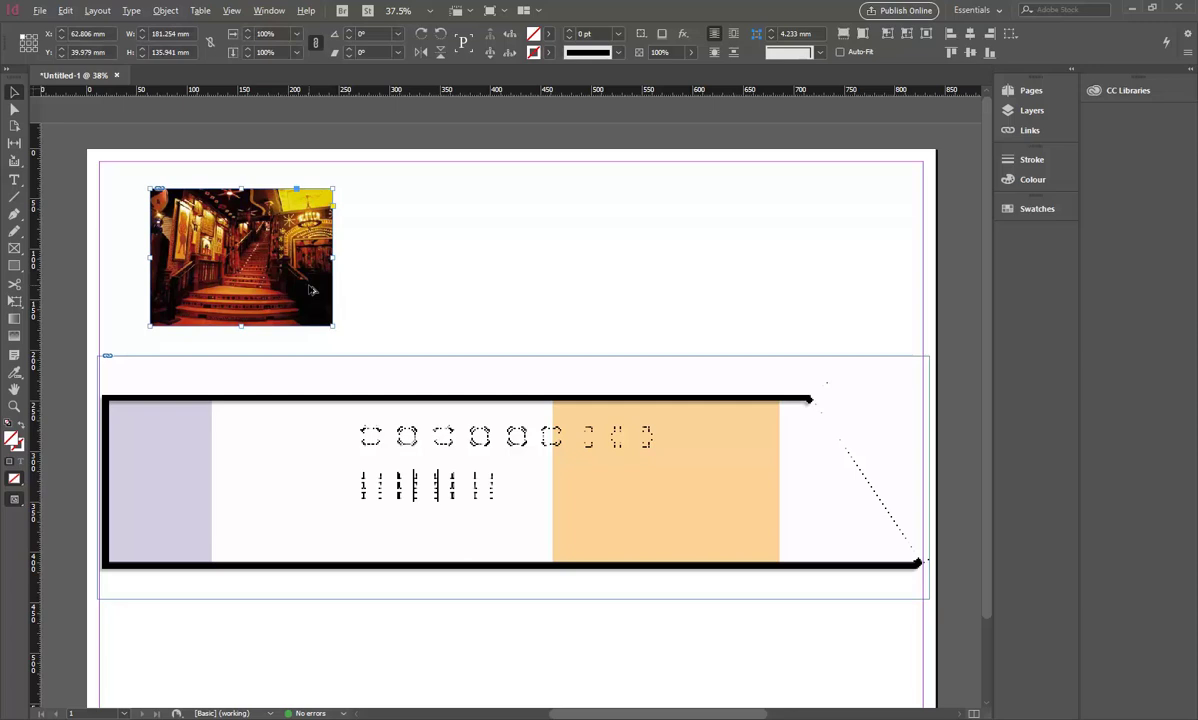
left_click_drag(310, 290, 545, 294)
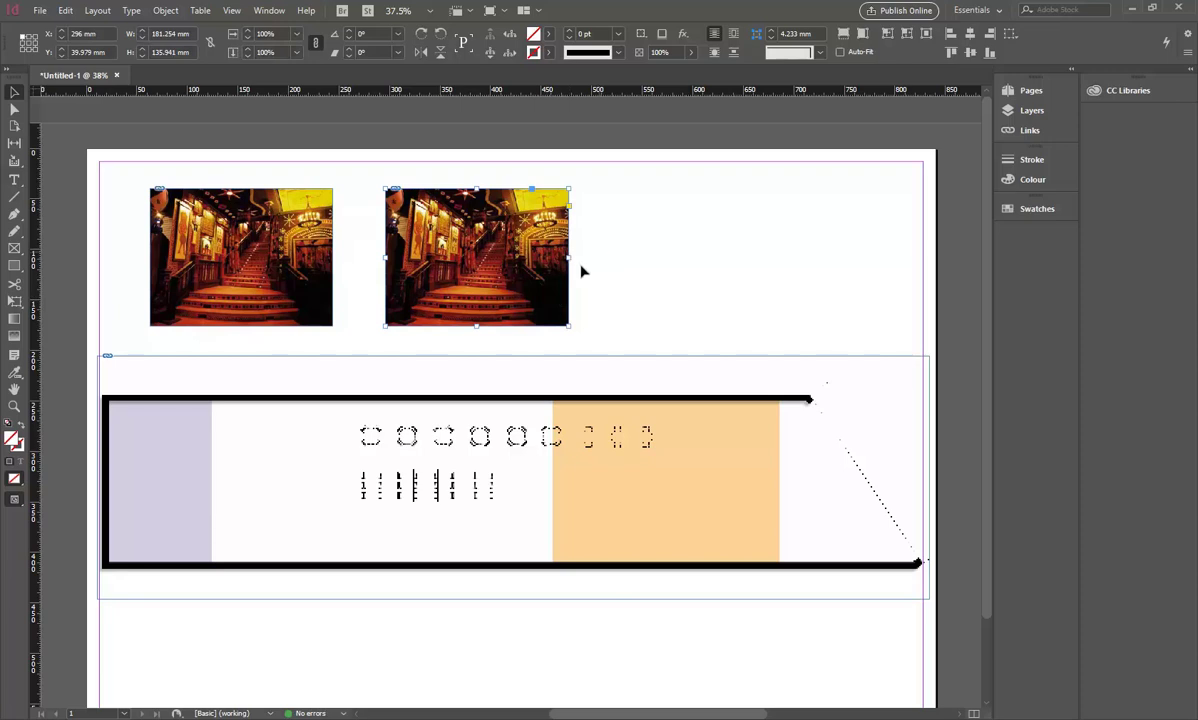
left_click(14, 108)
left_click(498, 301)
key("Delete")
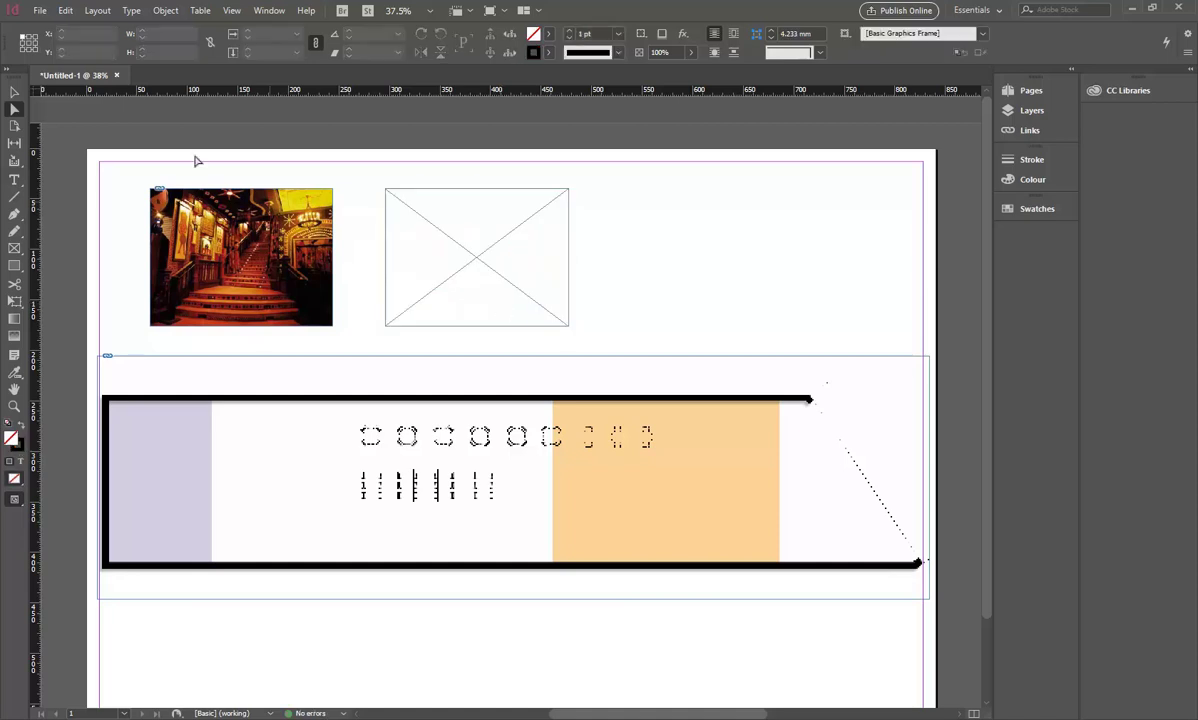
left_click(14, 92)
left_click(394, 272)
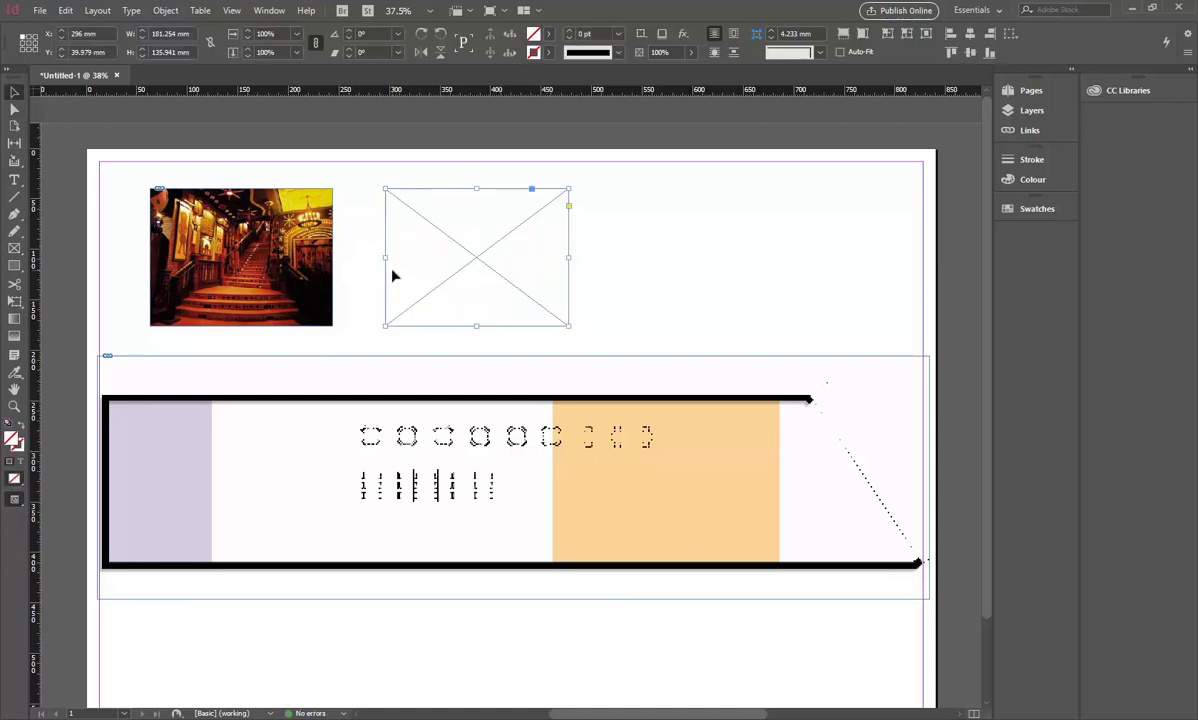
- Place image 8, the bar interior photo, into the empty frame
left_click(40, 11)
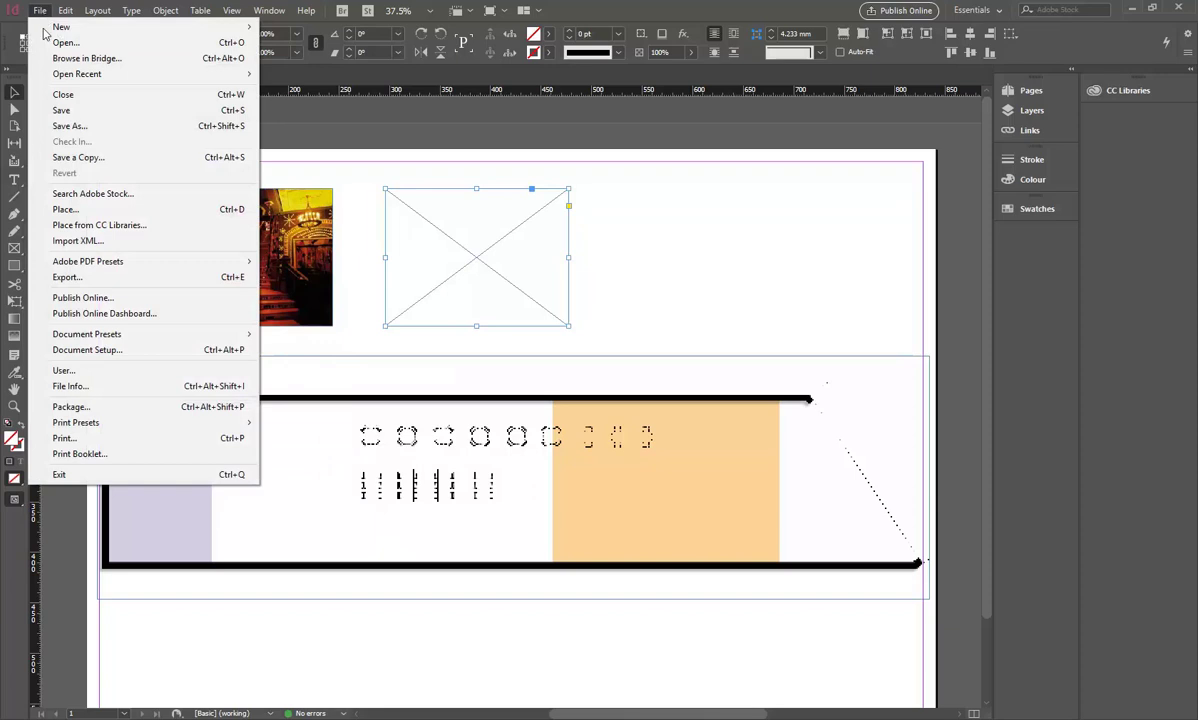
left_click(64, 209)
left_click(684, 335)
double_click(686, 342)
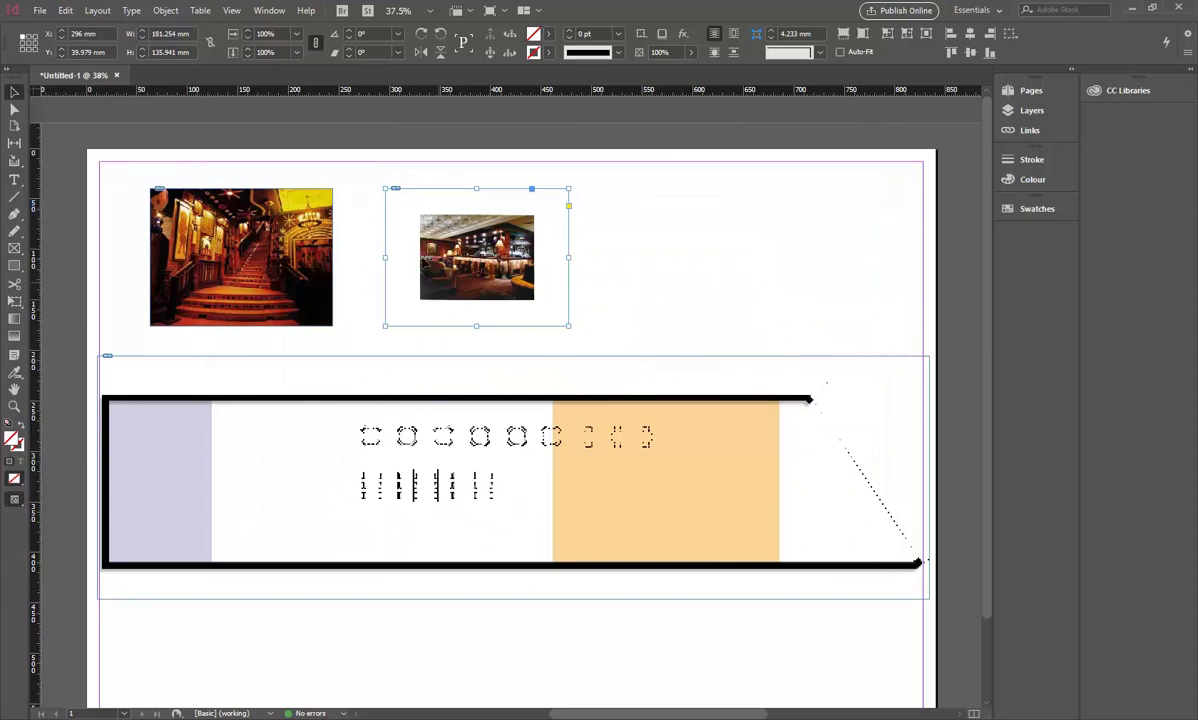
- Enlarge the bar photo inside its frame until it fills the frame
key("a")
left_click(424, 272)
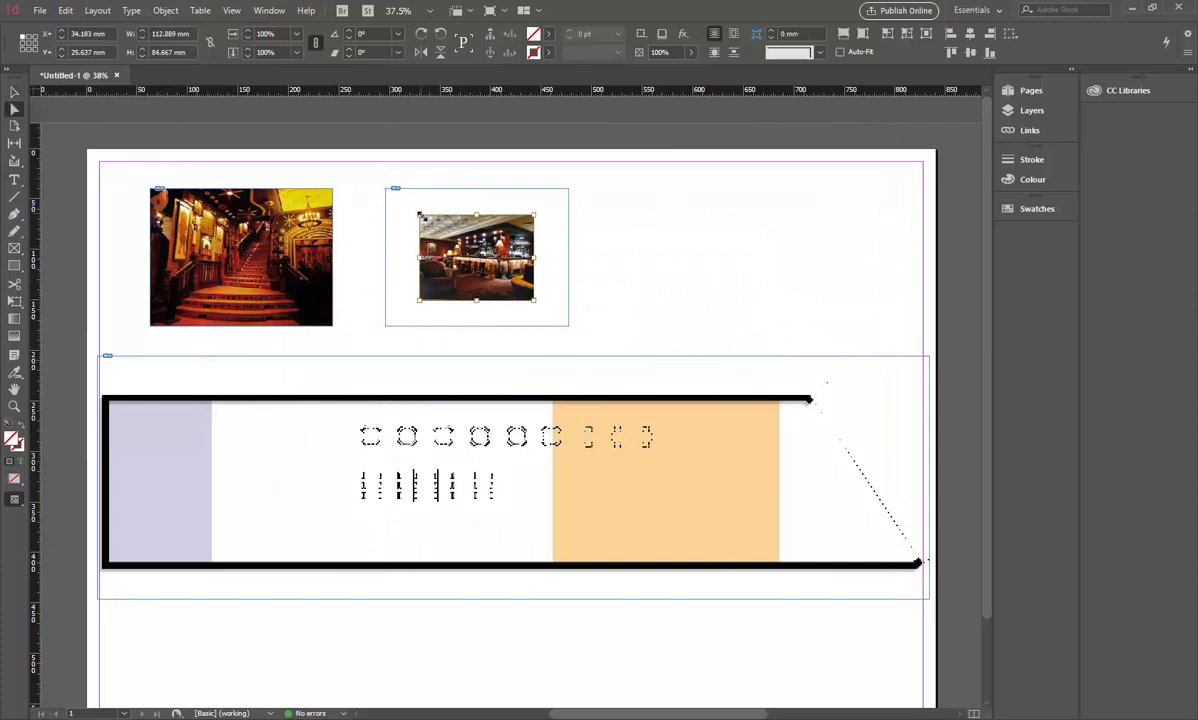
left_click_drag(422, 217, 385, 188)
left_click_drag(534, 299, 572, 328)
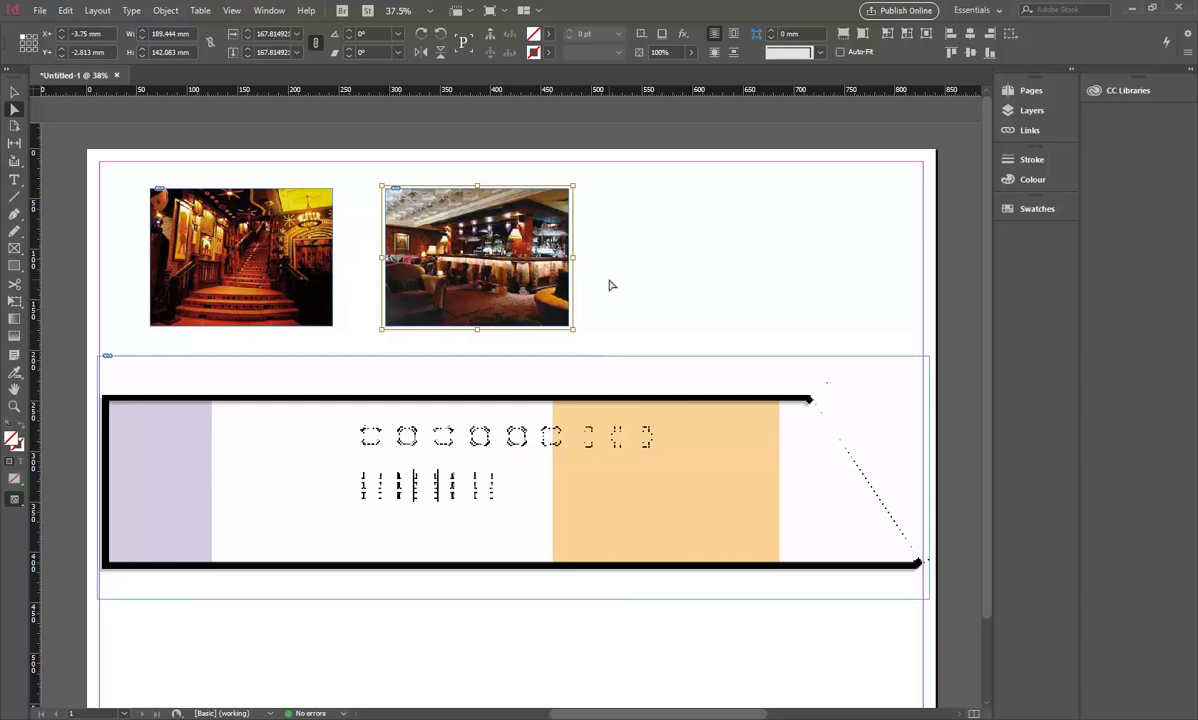
left_click(726, 230)
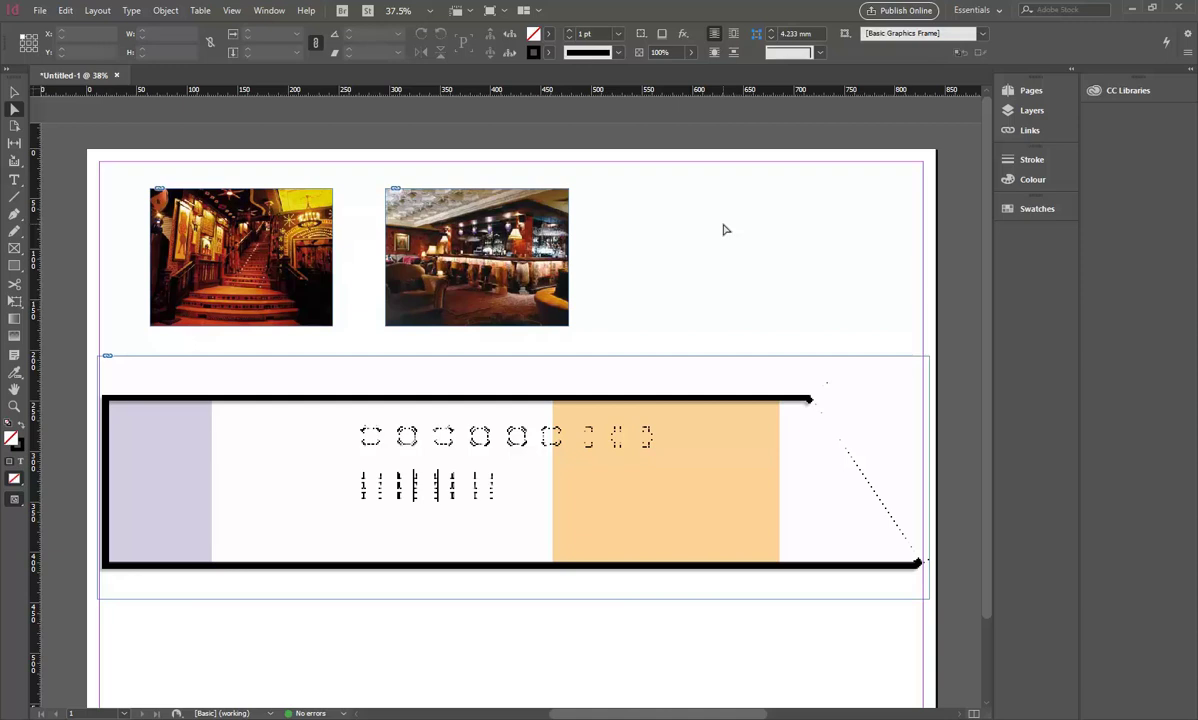
- Select the Type tool and set the font family to Verdana
left_click(132, 11)
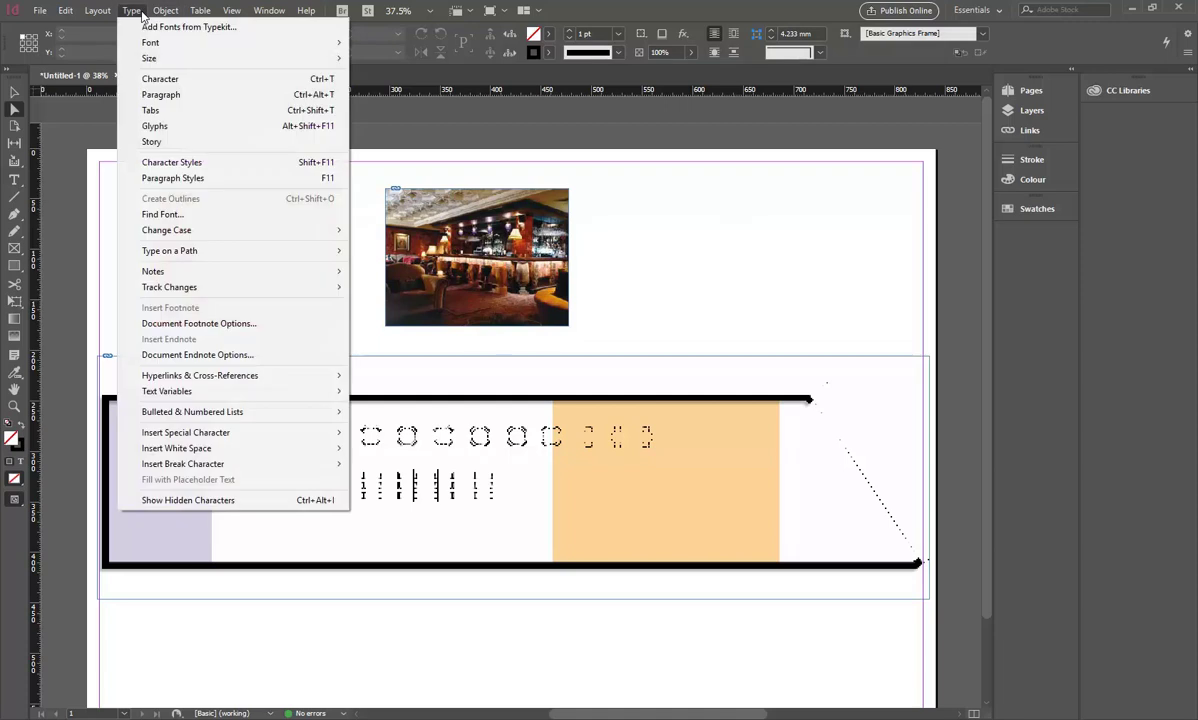
left_click(132, 11)
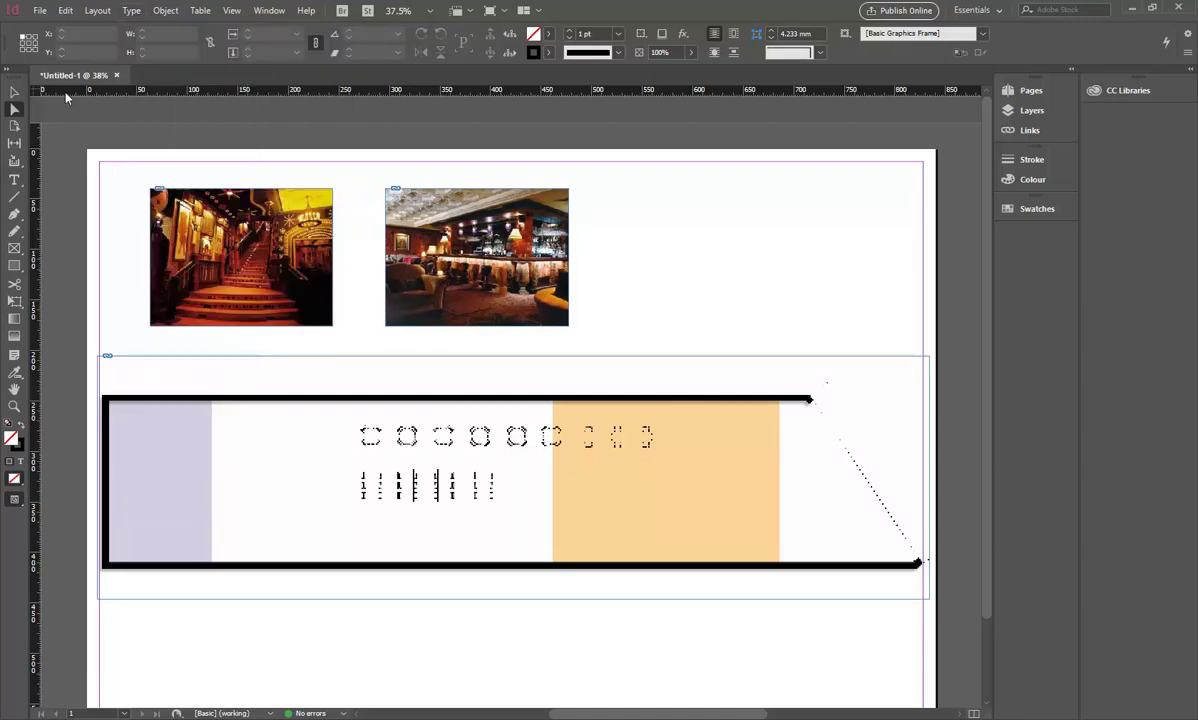
left_click(14, 180)
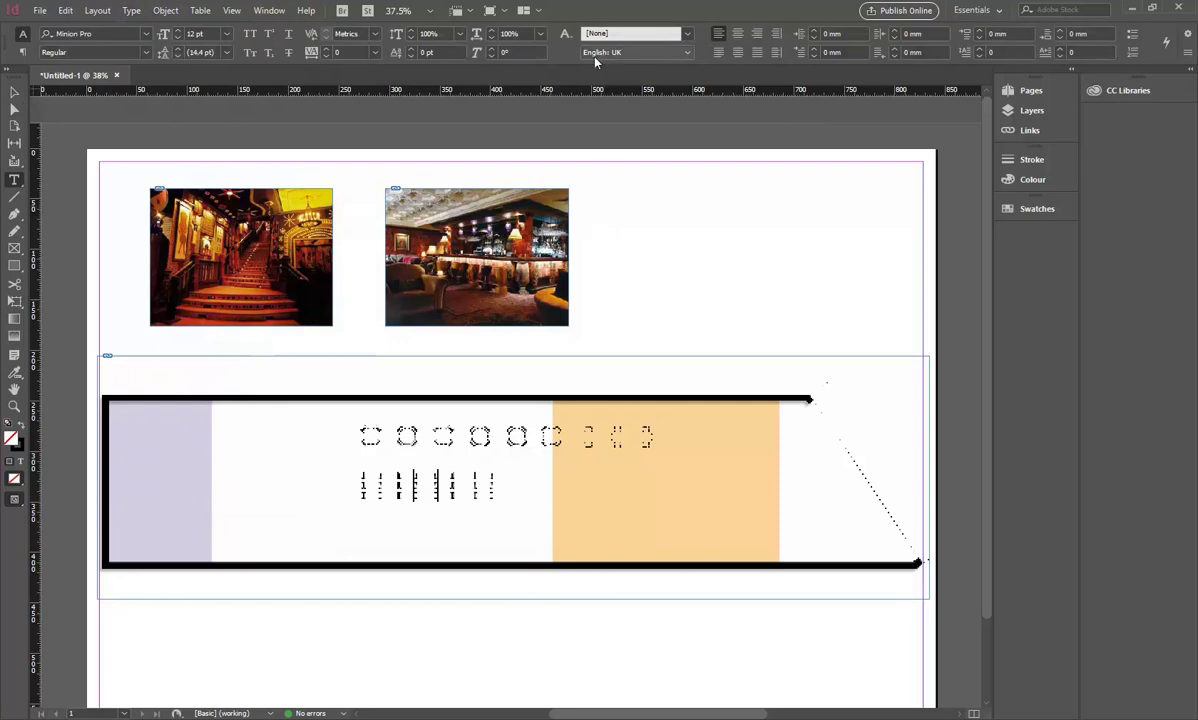
left_click(146, 34)
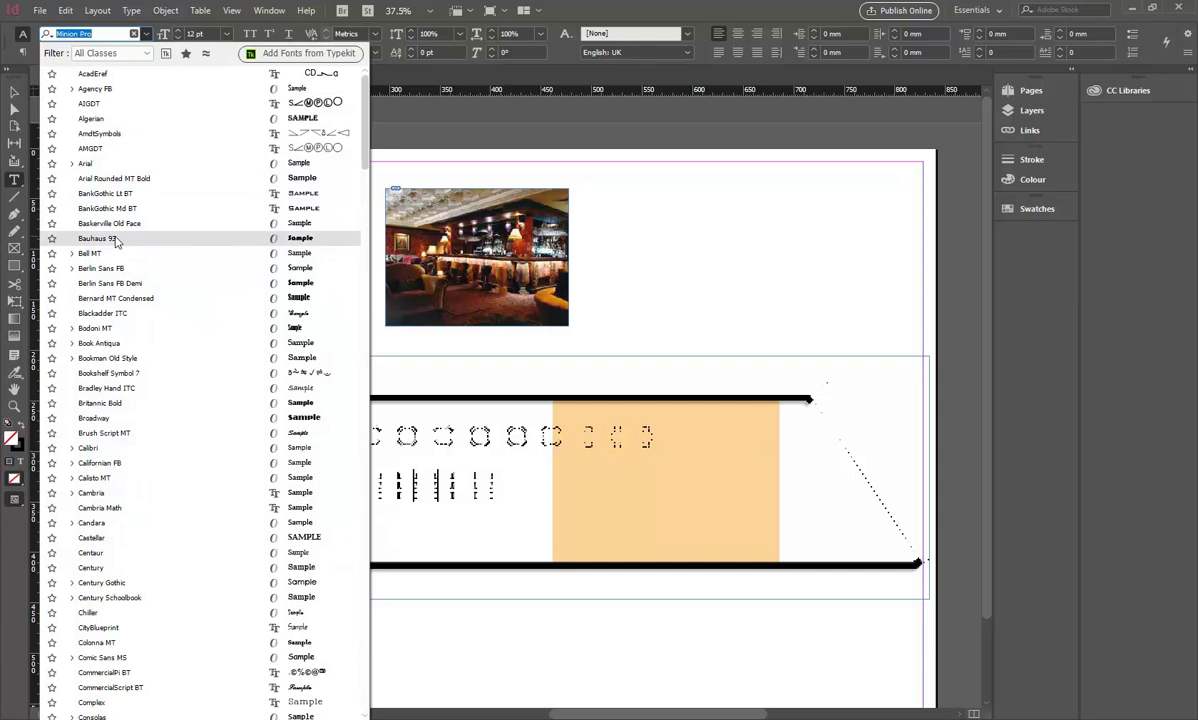
scroll(115, 242, "down", 9)
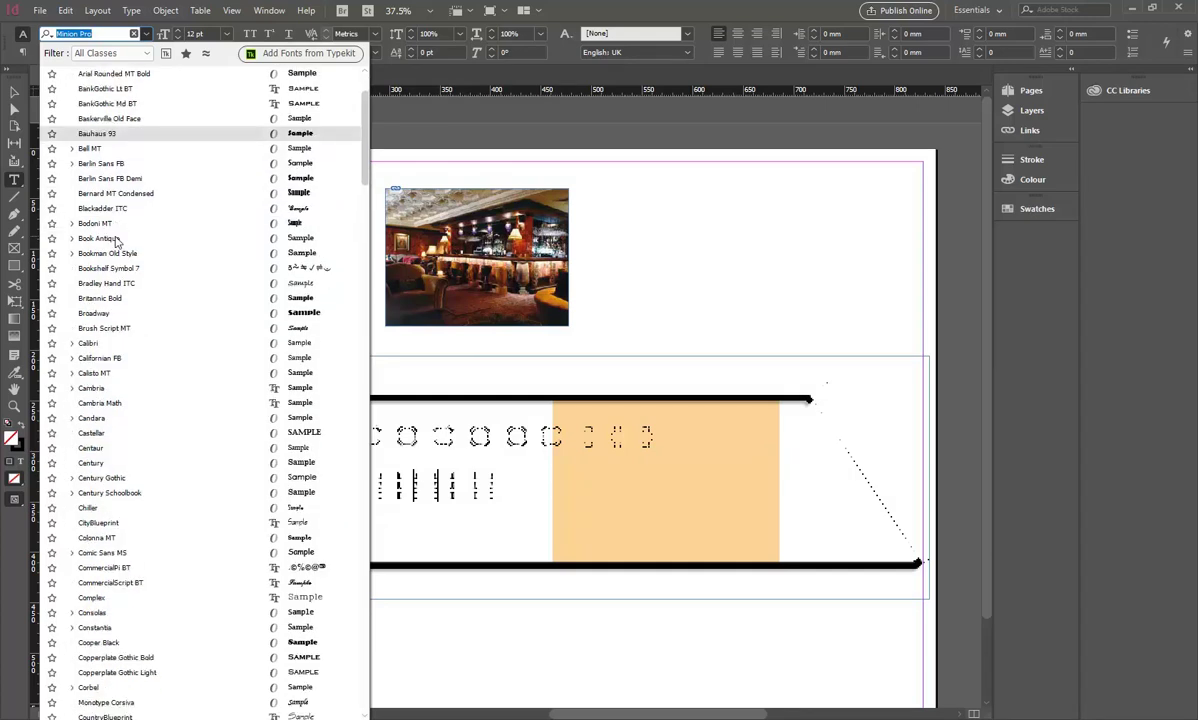
scroll(122, 404, "down", 3)
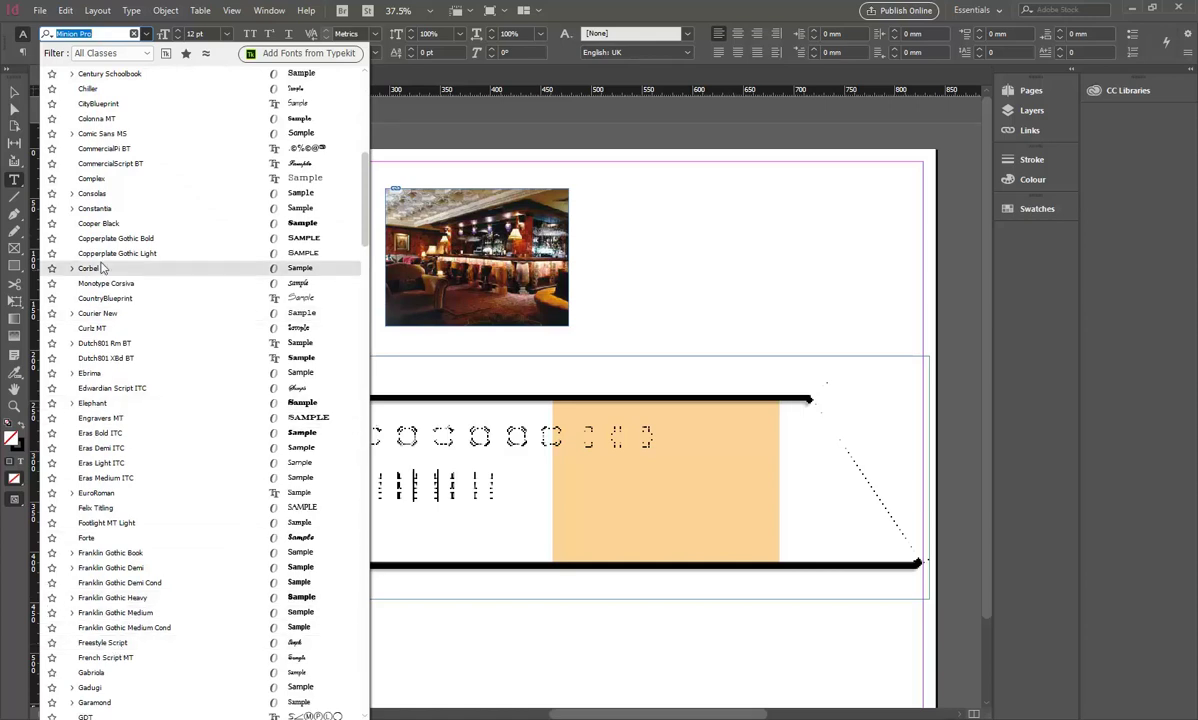
scroll(150, 440, "down", 2)
left_click_drag(365, 250, 370, 607)
scroll(365, 610, "down", 10)
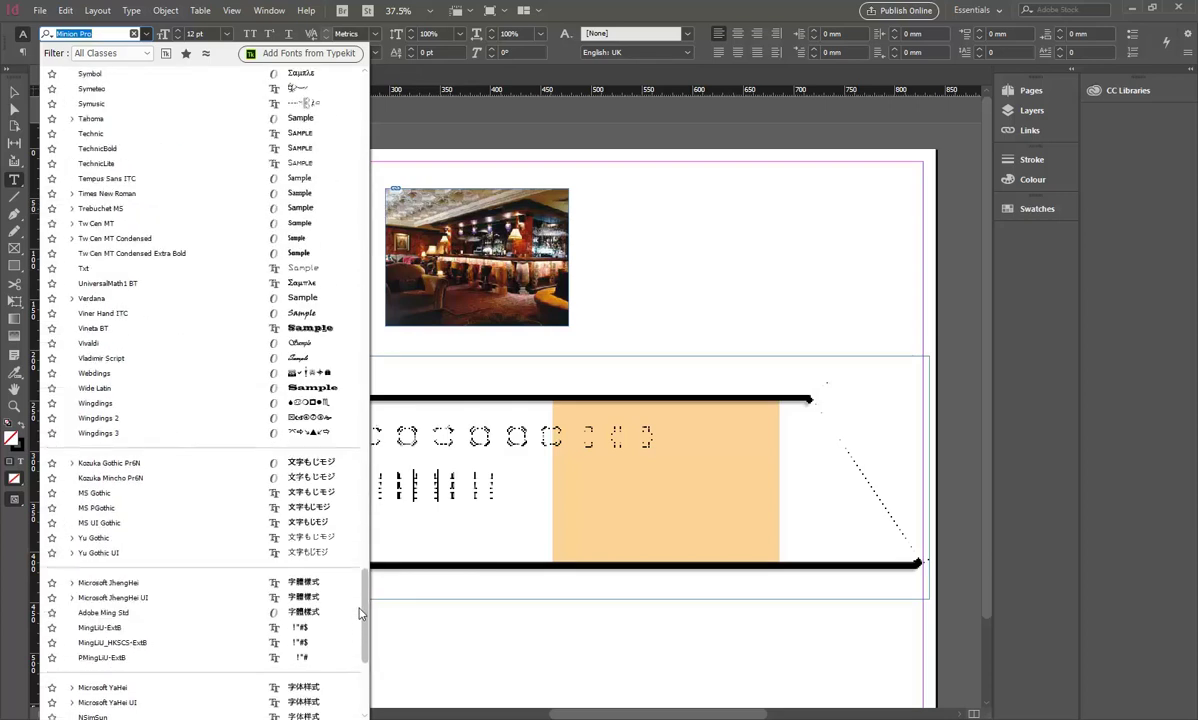
scroll(360, 613, "up", 1)
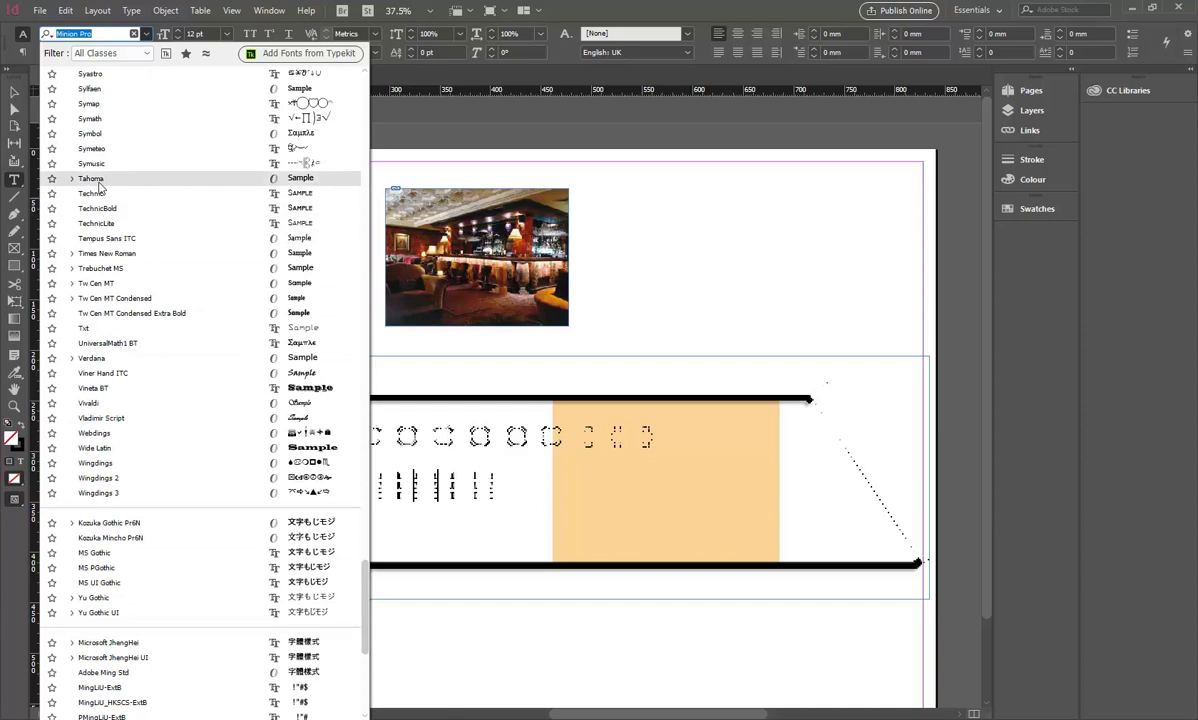
scroll(98, 185, "up", 2)
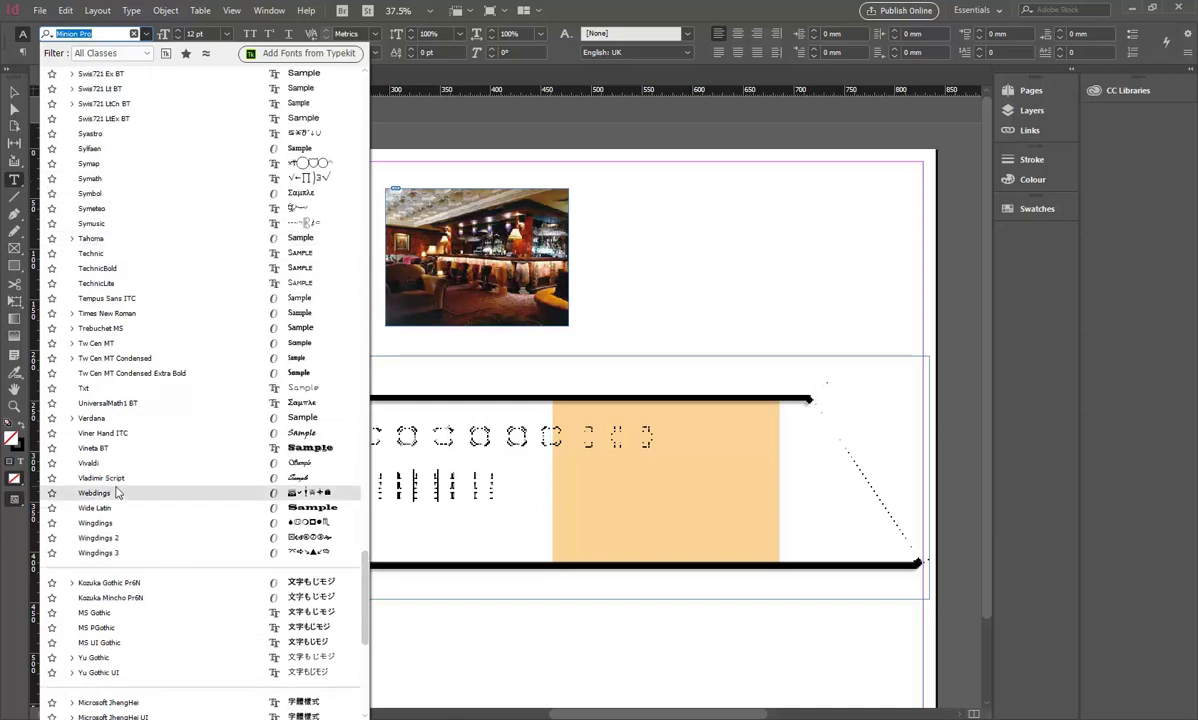
left_click(153, 418)
- Draw a text frame right of the bar photo, type 'This is some text' and set it to 24 pt
left_click_drag(608, 189, 820, 321)
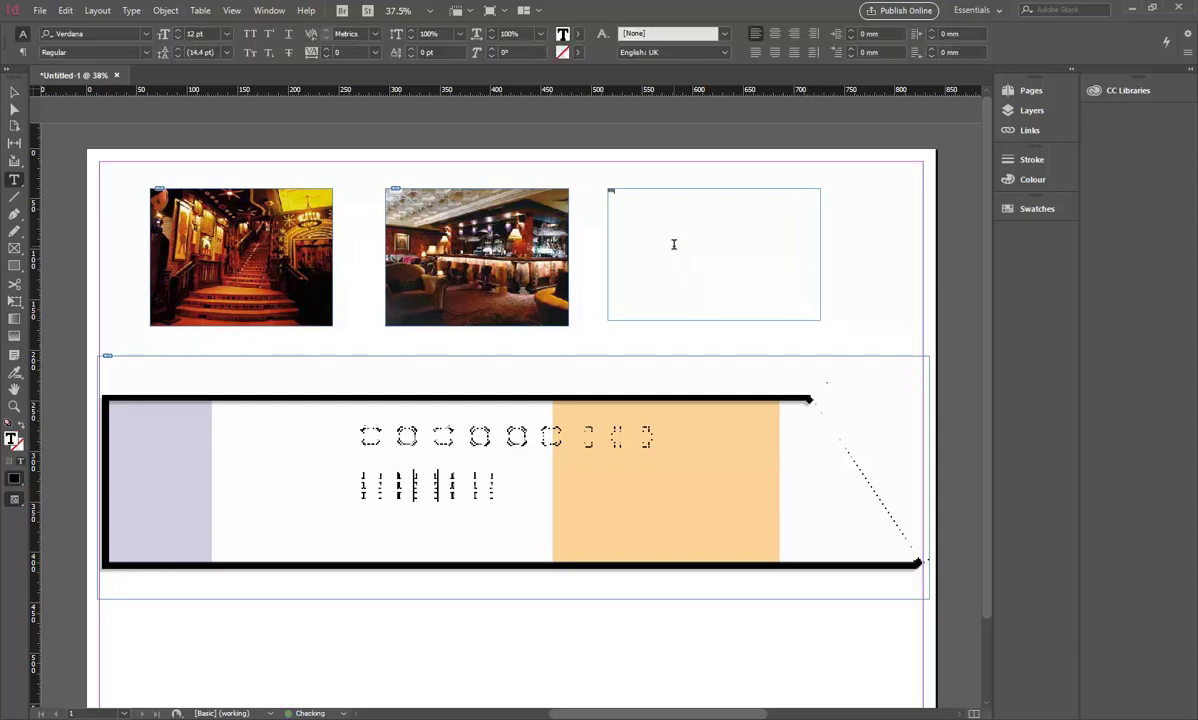
type("ar")
key("ctrl+a")
left_click(225, 34)
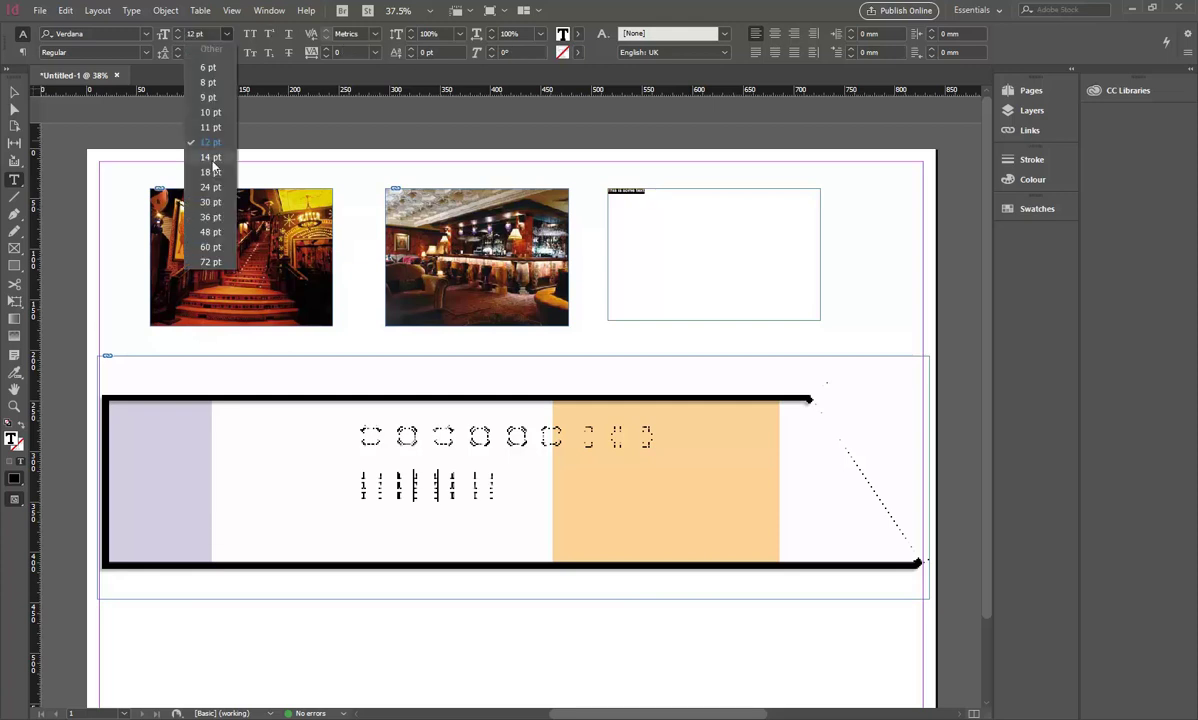
left_click(210, 188)
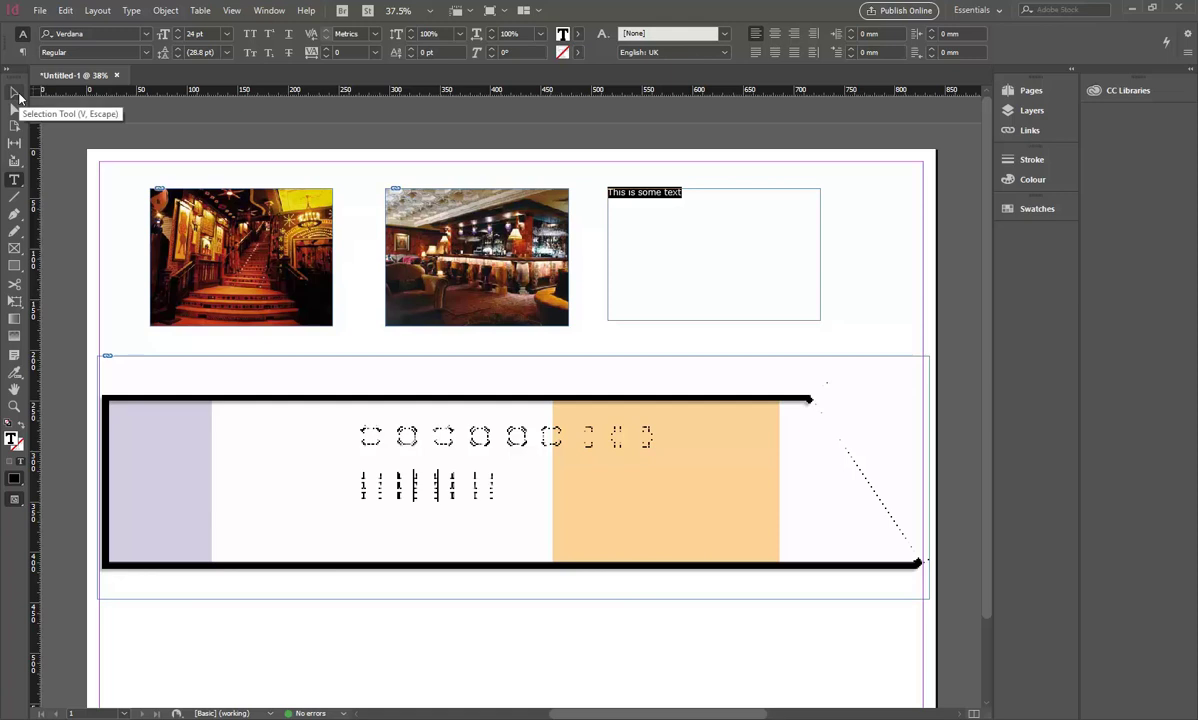
- Reselect the whole line 'This is some text' inside the frame
left_click(16, 93)
double_click(671, 192)
triple_click(690, 194)
triple_click(606, 192)
left_click(599, 34)
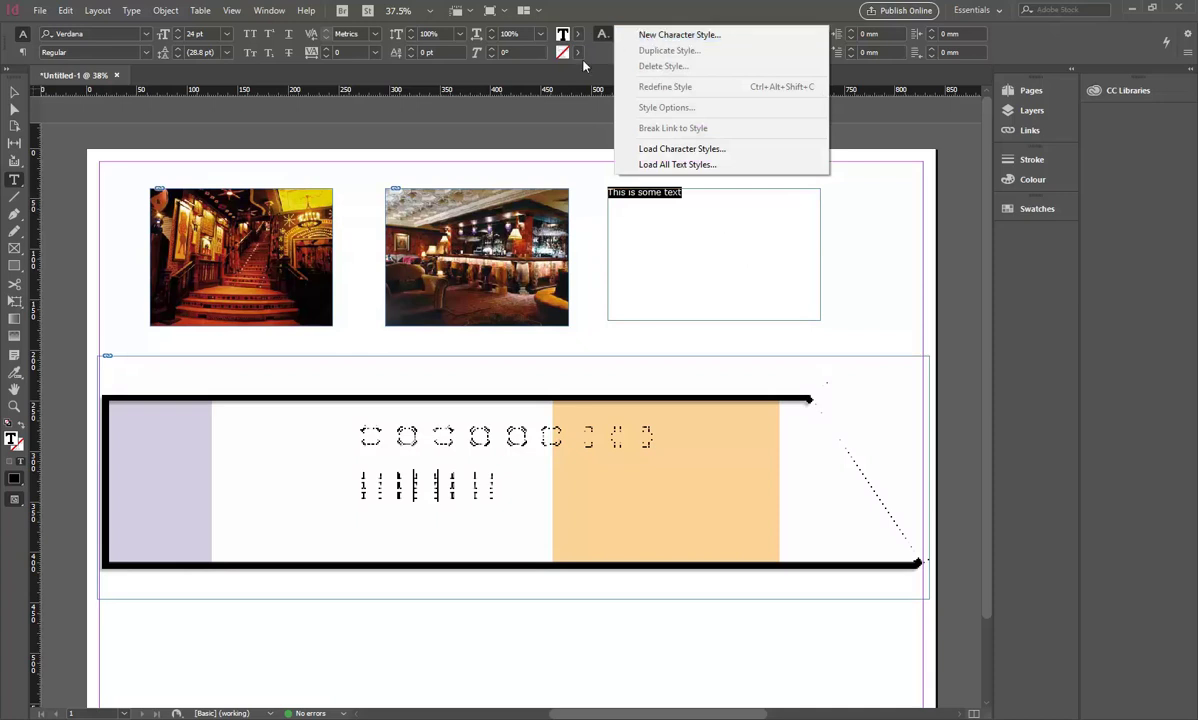
- Create a new character style named Body text from the selected text
left_click(603, 44)
left_click(602, 37)
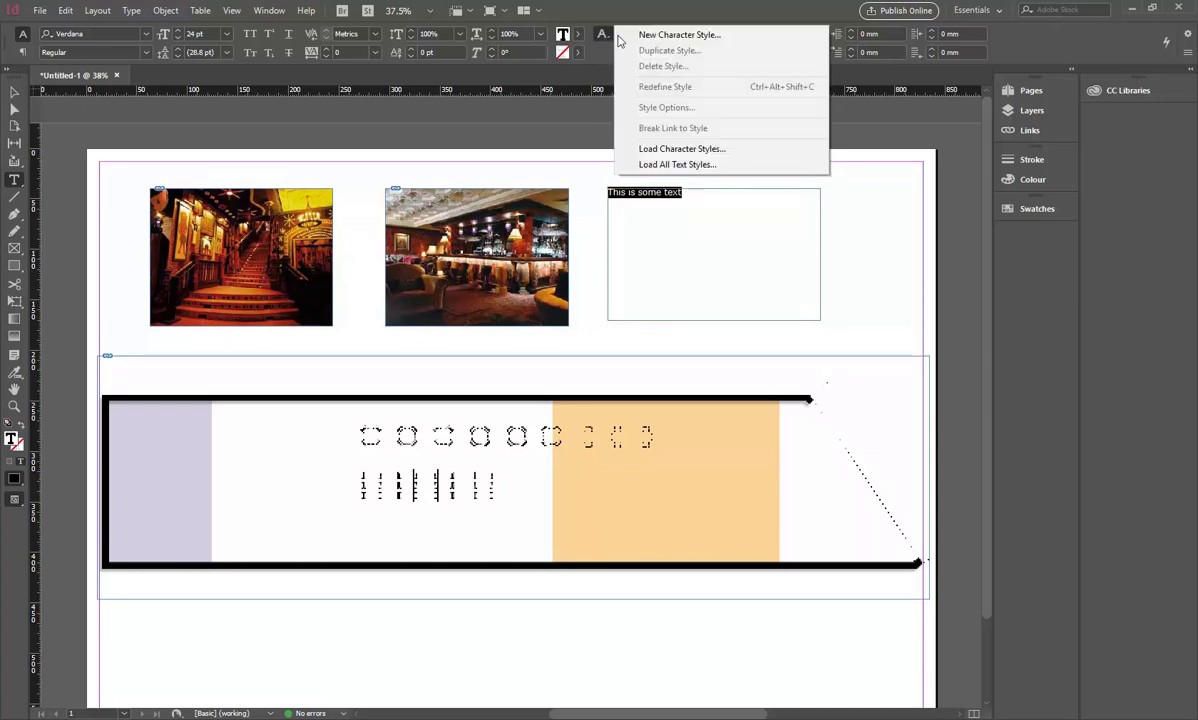
left_click(623, 35)
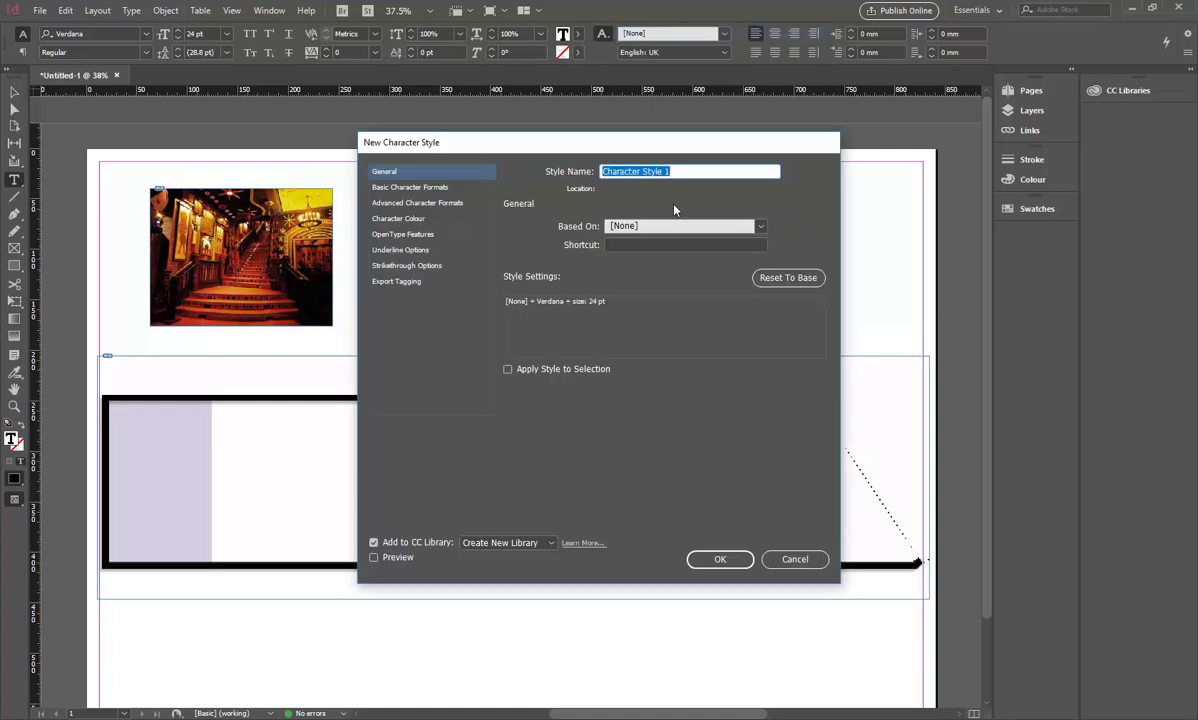
type("Body te")
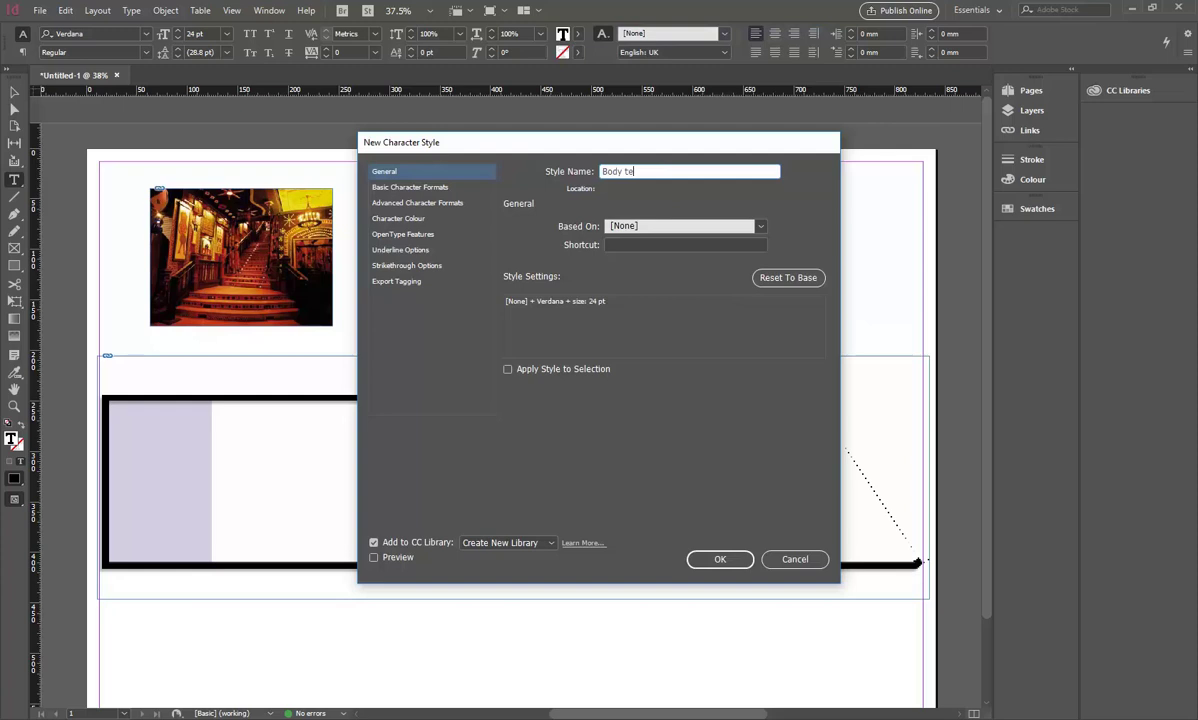
type("xt")
left_click(719, 559)
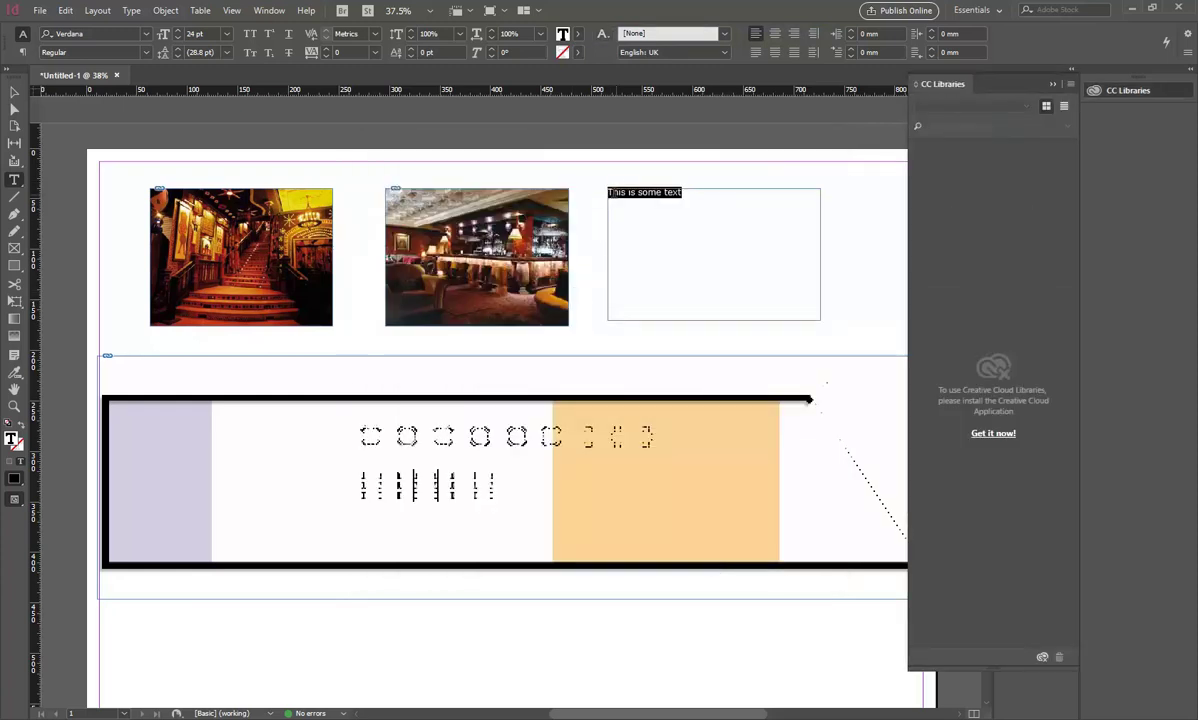
- Add a new line 'Heading' above 'This is some text'
left_click(607, 247)
key("Return")
type("Heading")
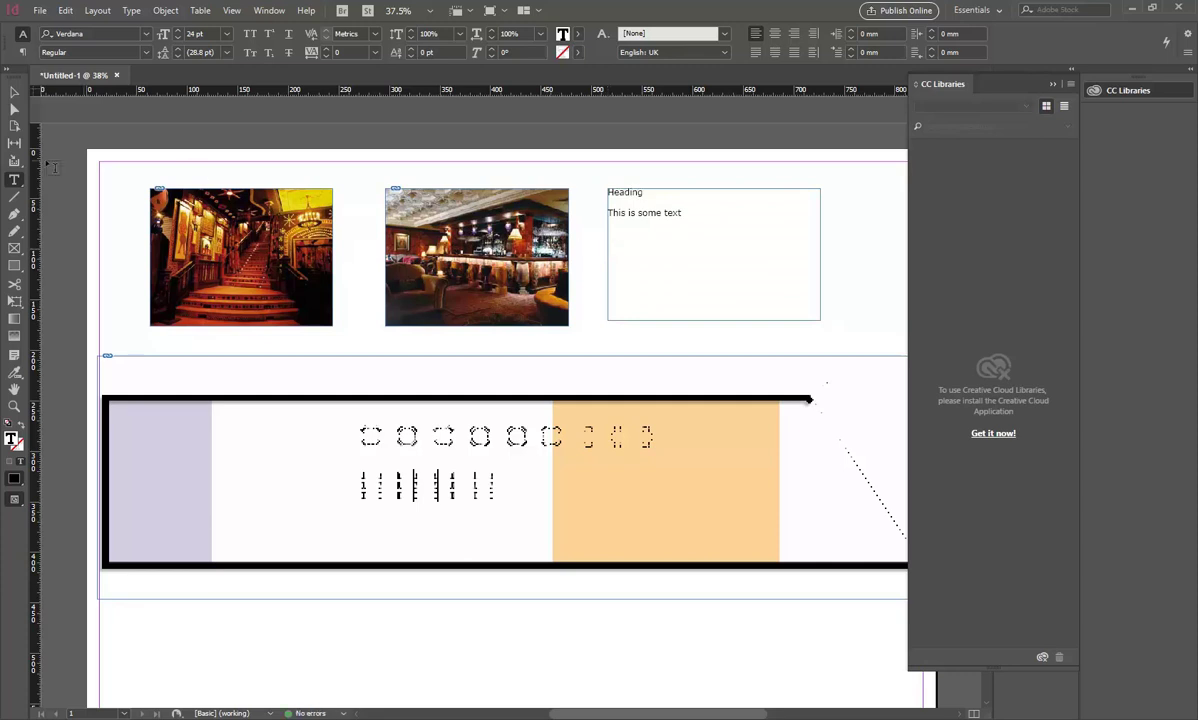
- Select the word Heading and start a new character style named Heading 1
left_click(14, 92)
double_click(660, 203)
left_click_drag(648, 191, 566, 179)
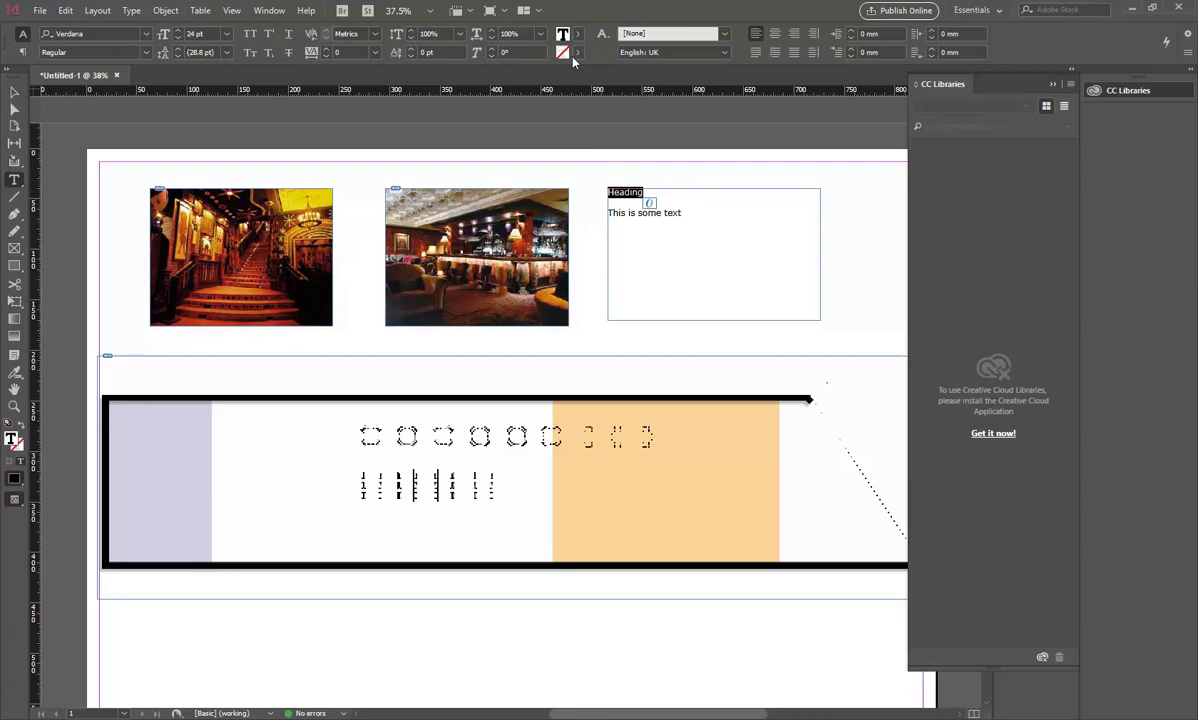
left_click(668, 34)
left_click(659, 38)
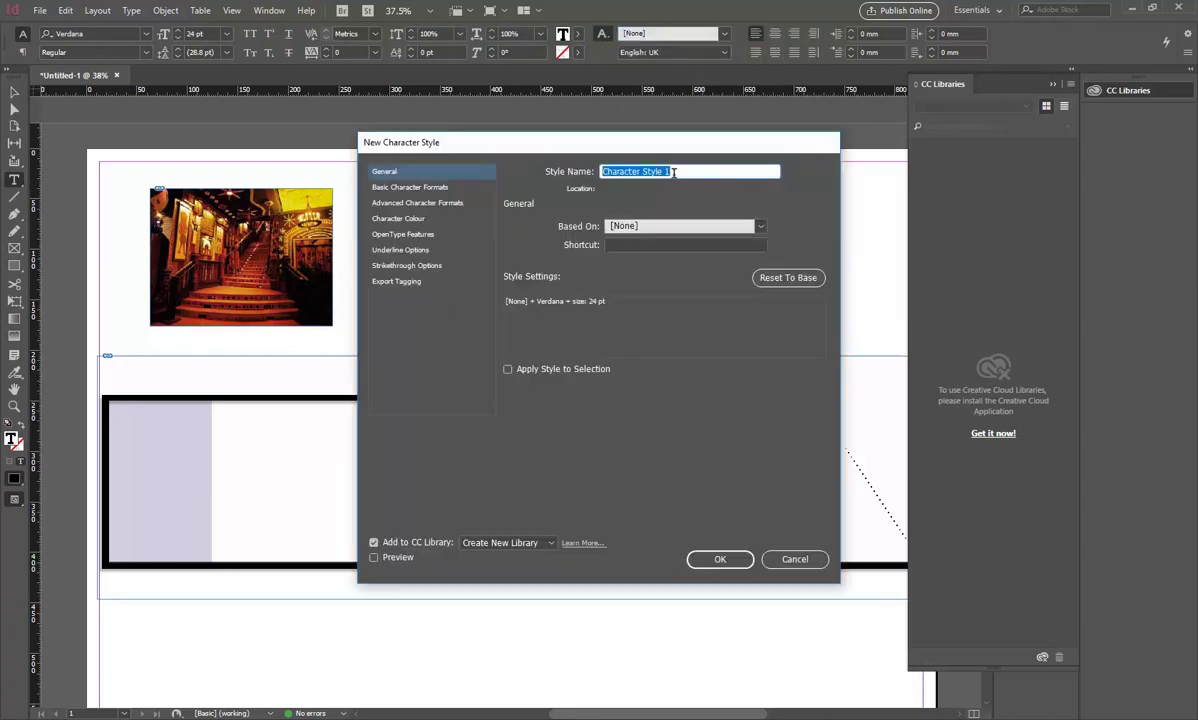
type("Heading")
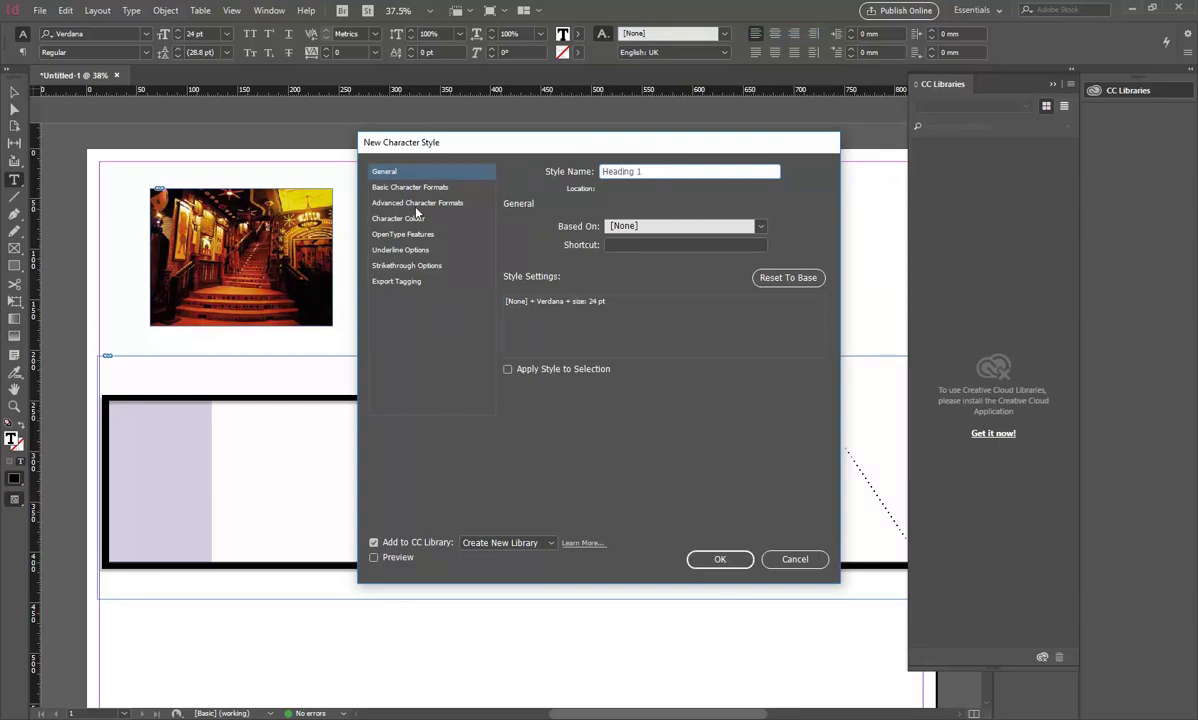
- Give the Heading 1 style Times New Roman at 36 pt and save it
left_click(390, 188)
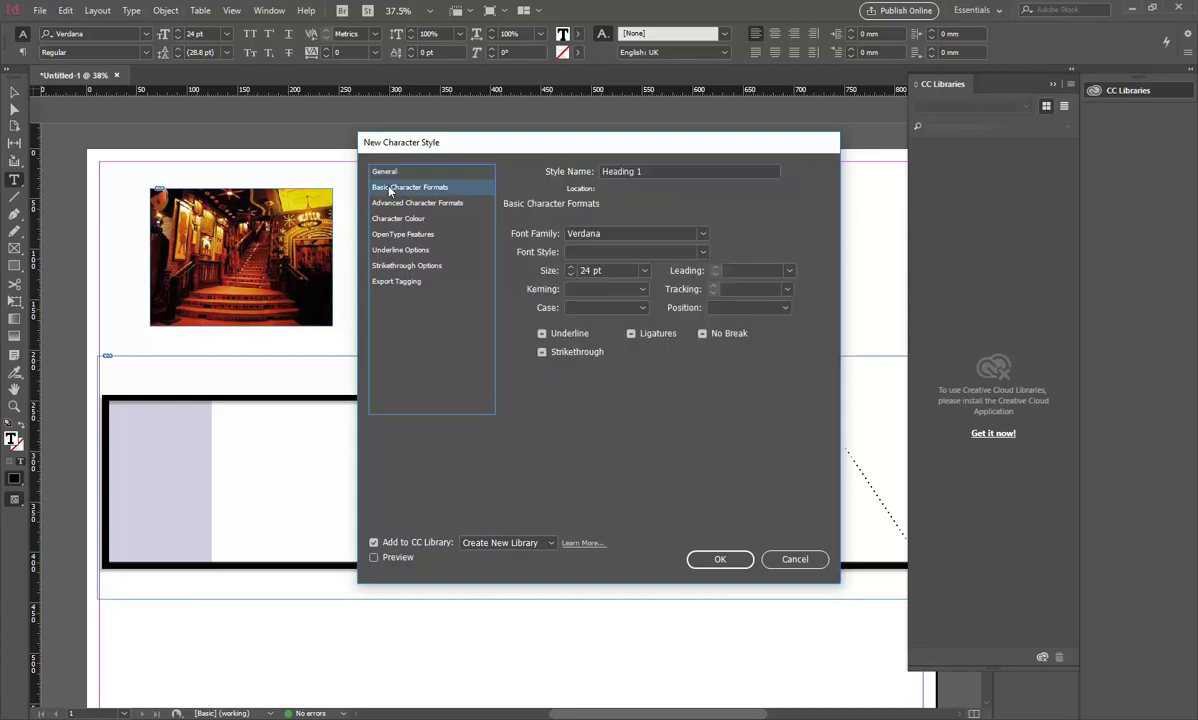
left_click(416, 171)
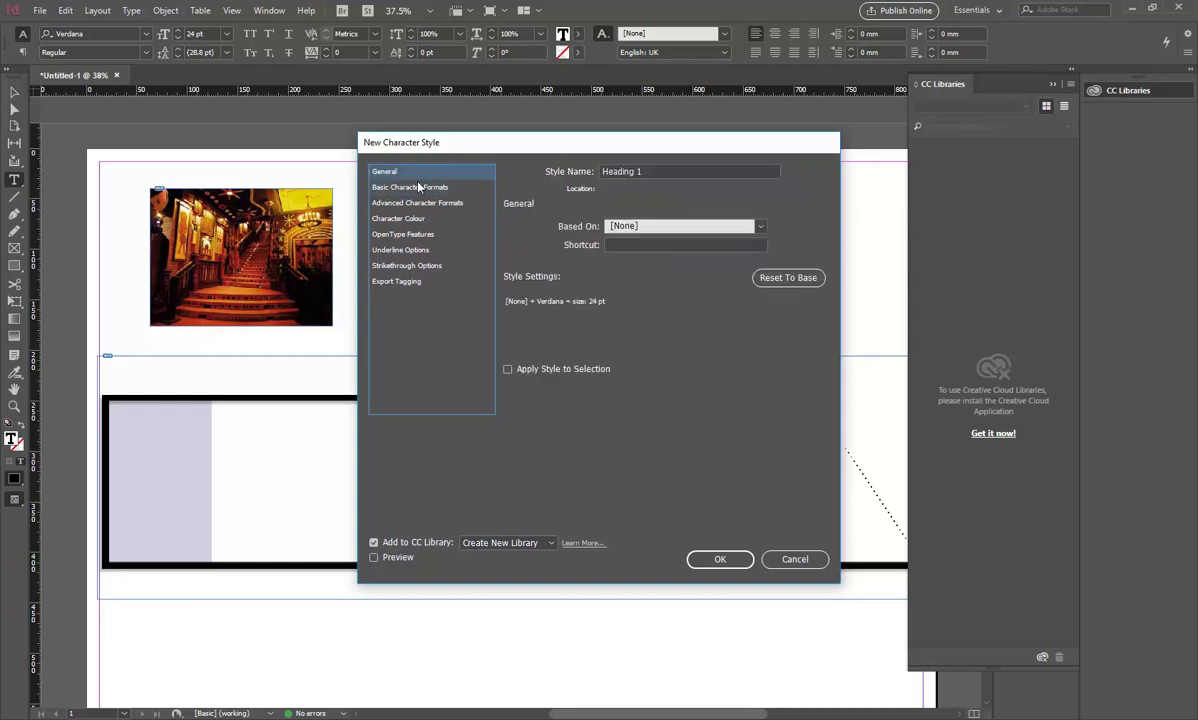
left_click(423, 189)
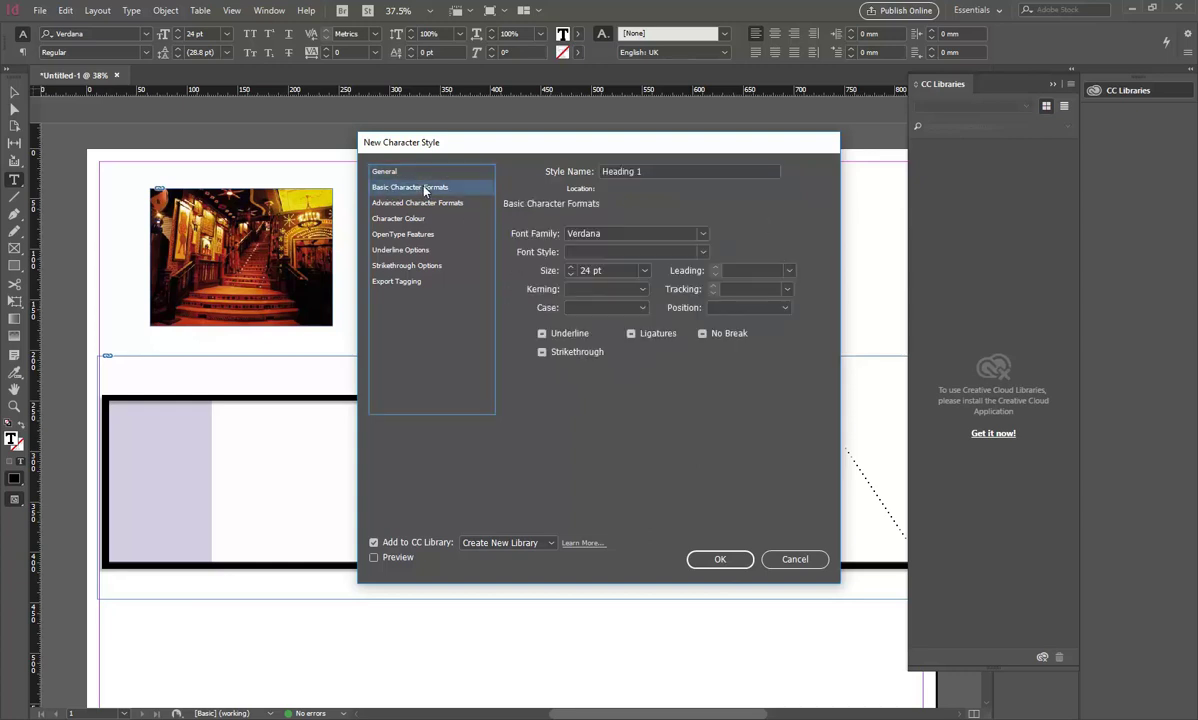
left_click(643, 271)
left_click(603, 435)
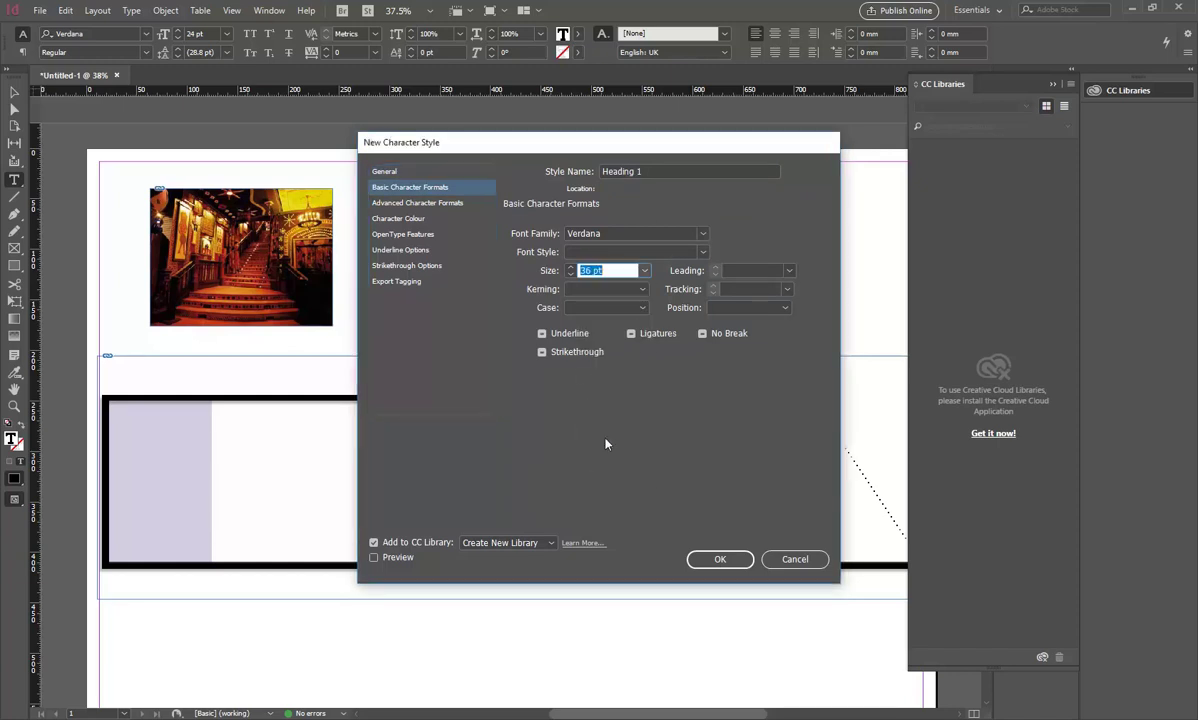
left_click(658, 232)
scroll(717, 334, "up", 10)
left_click_drag(722, 592, 722, 630)
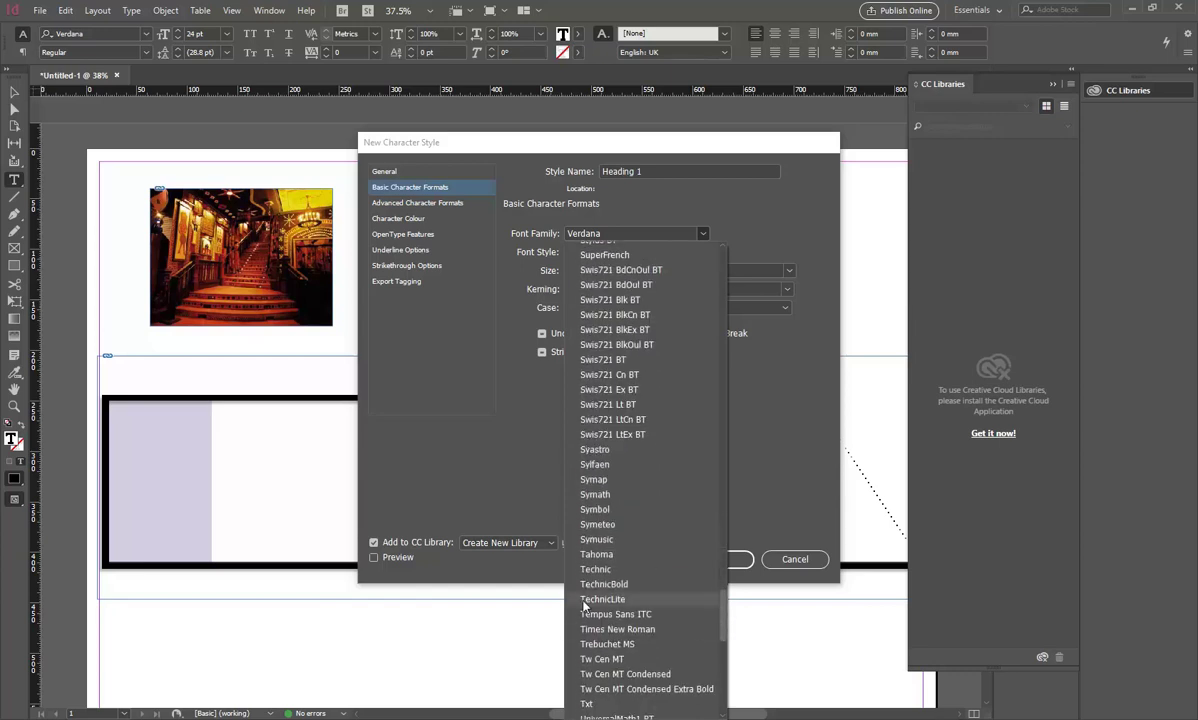
scroll(597, 622, "down", 10)
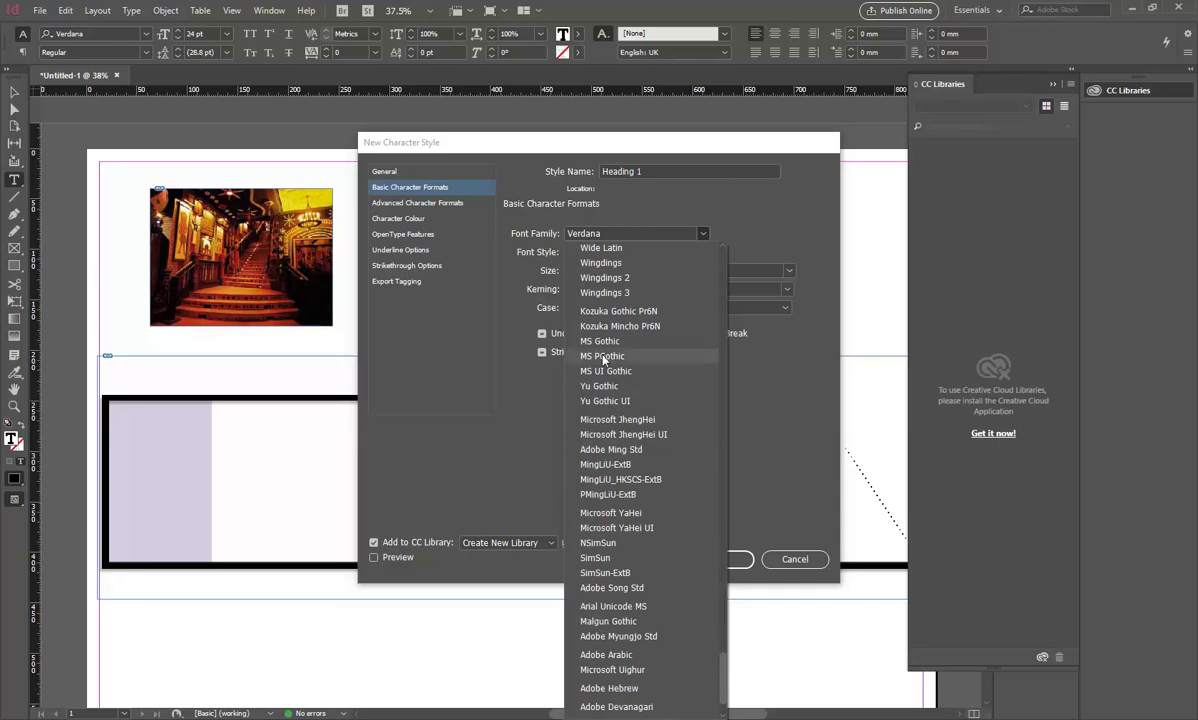
scroll(609, 378, "up", 6)
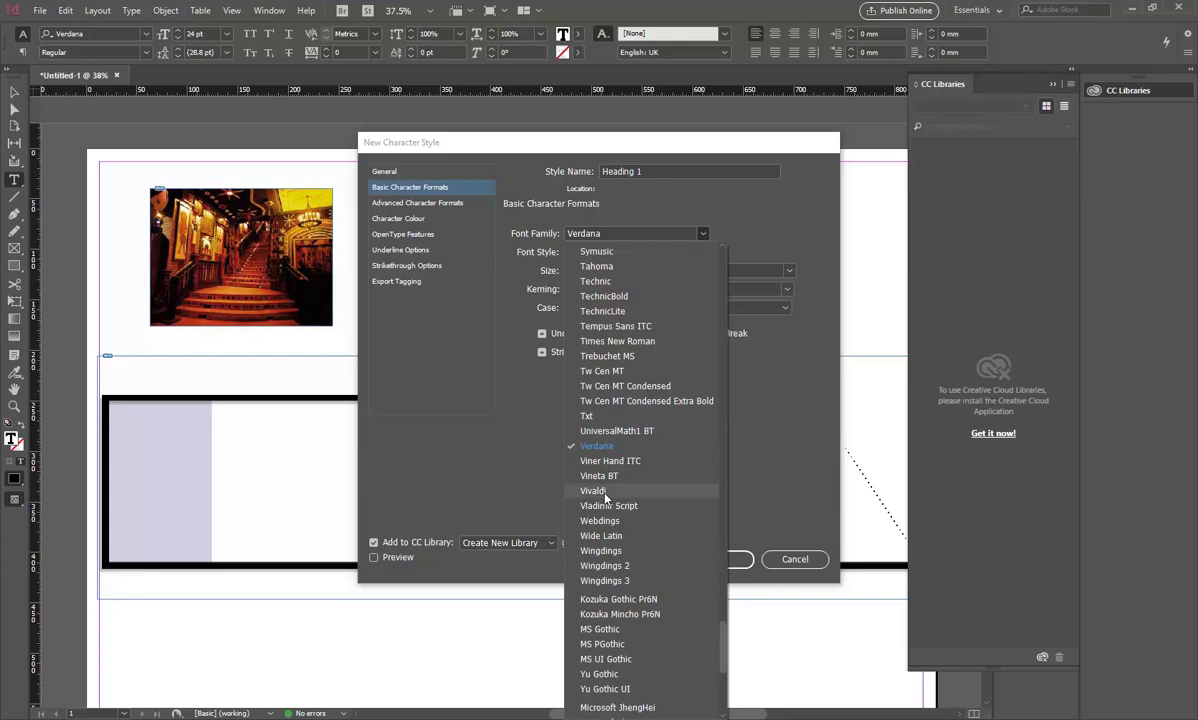
left_click(612, 341)
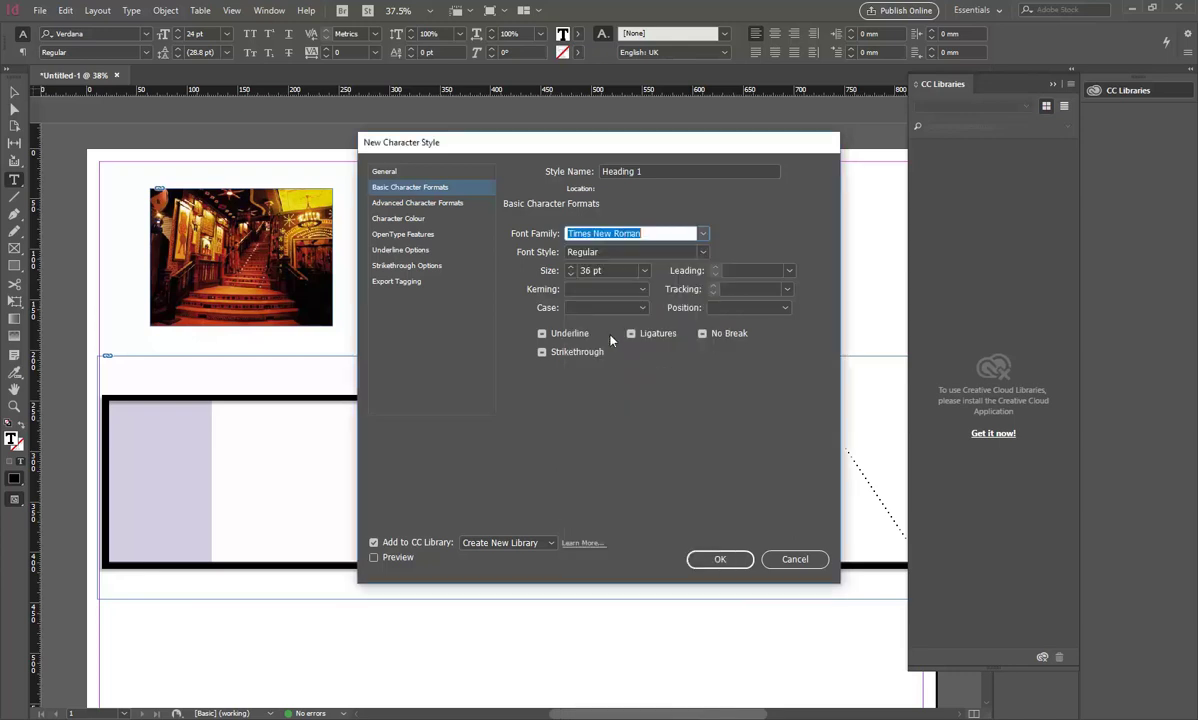
left_click(716, 559)
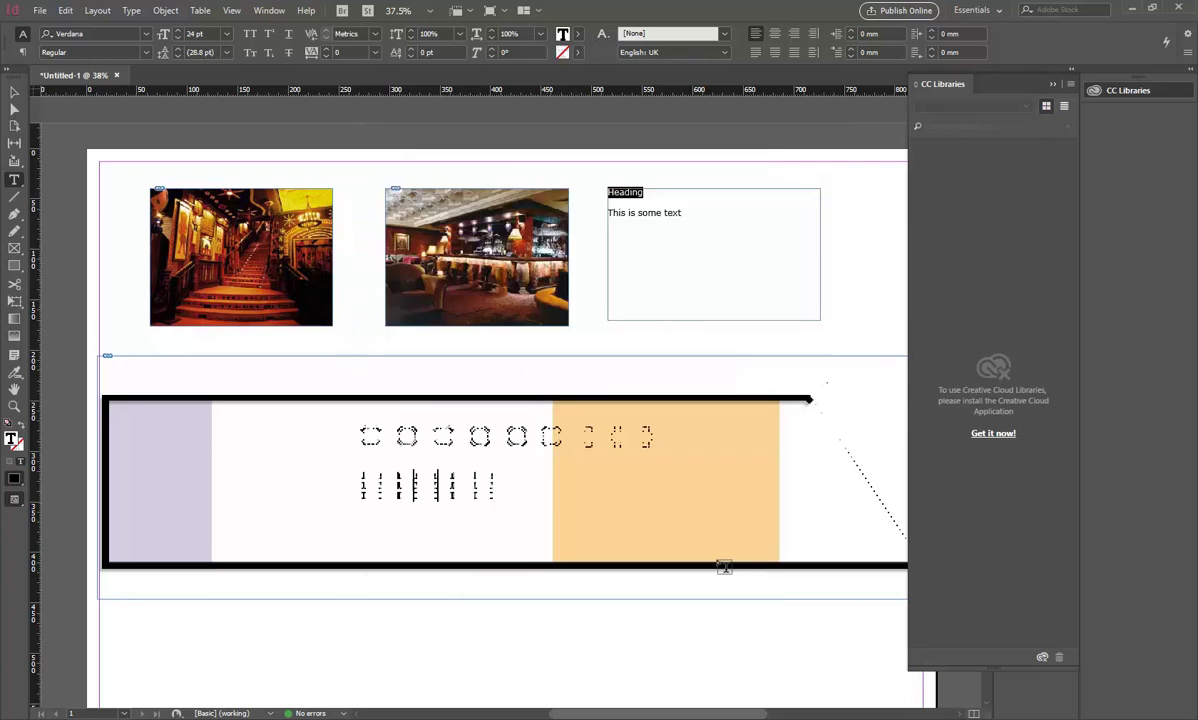
- Apply the Heading 1 character style to the word Heading
left_click(725, 36)
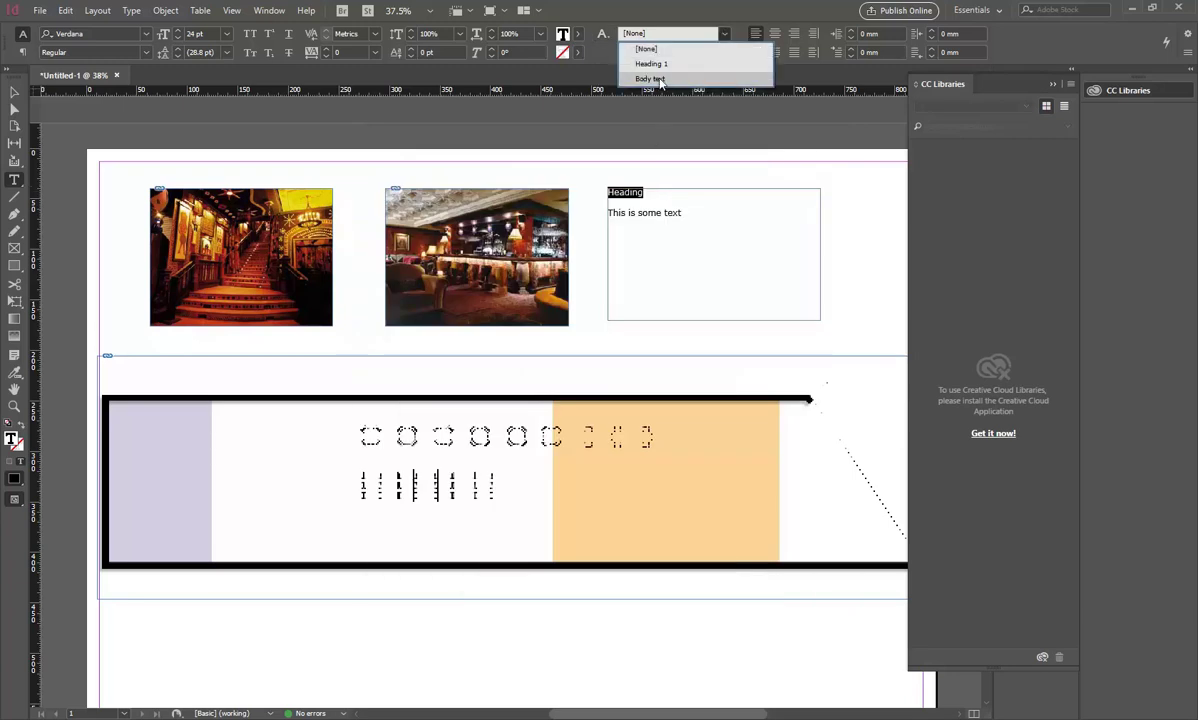
left_click(661, 64)
left_click(676, 217)
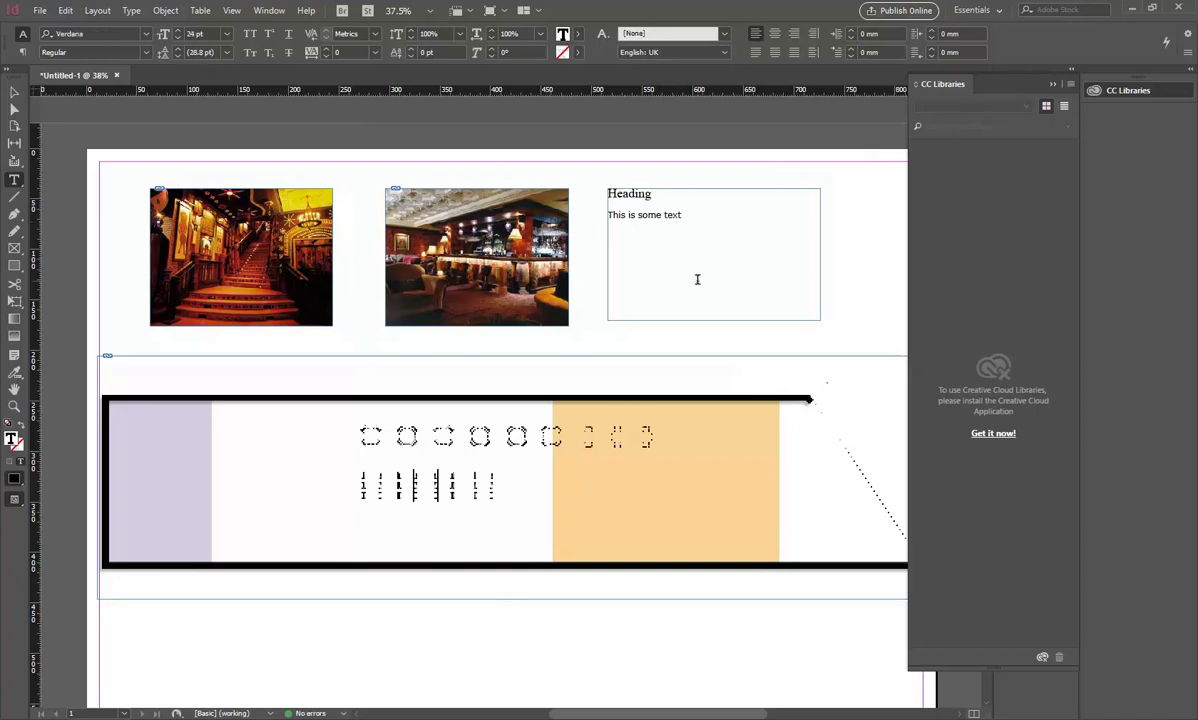
double_click(613, 190)
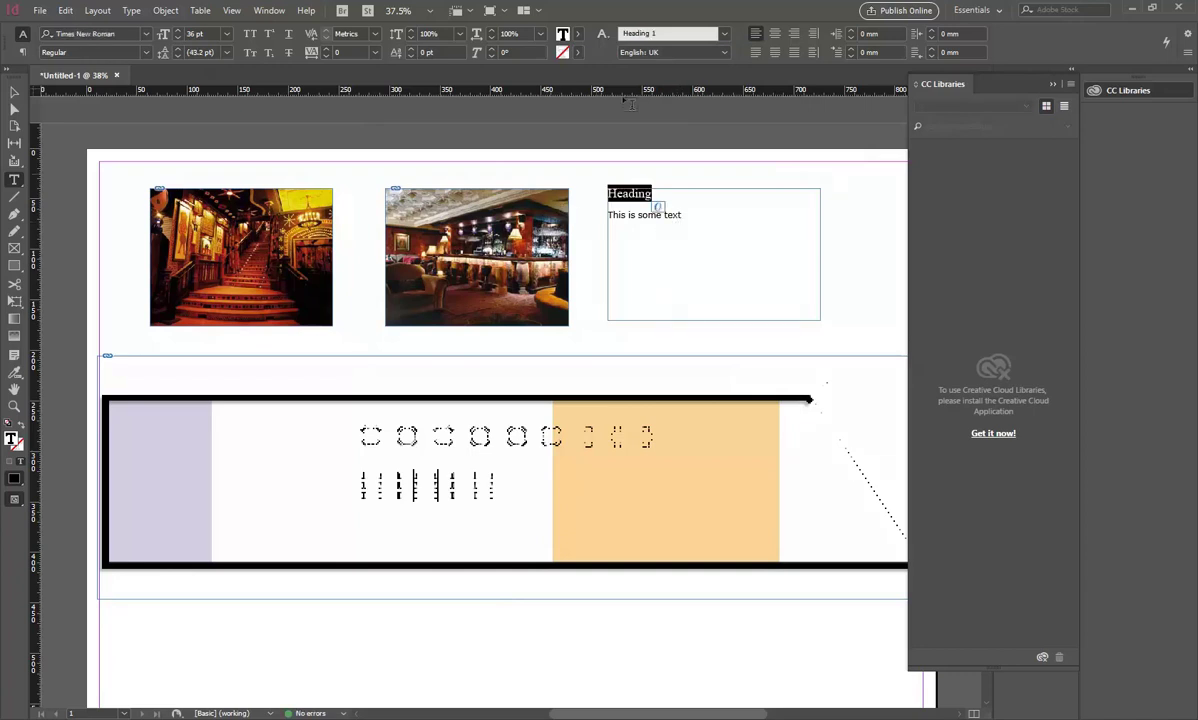
left_click(603, 36)
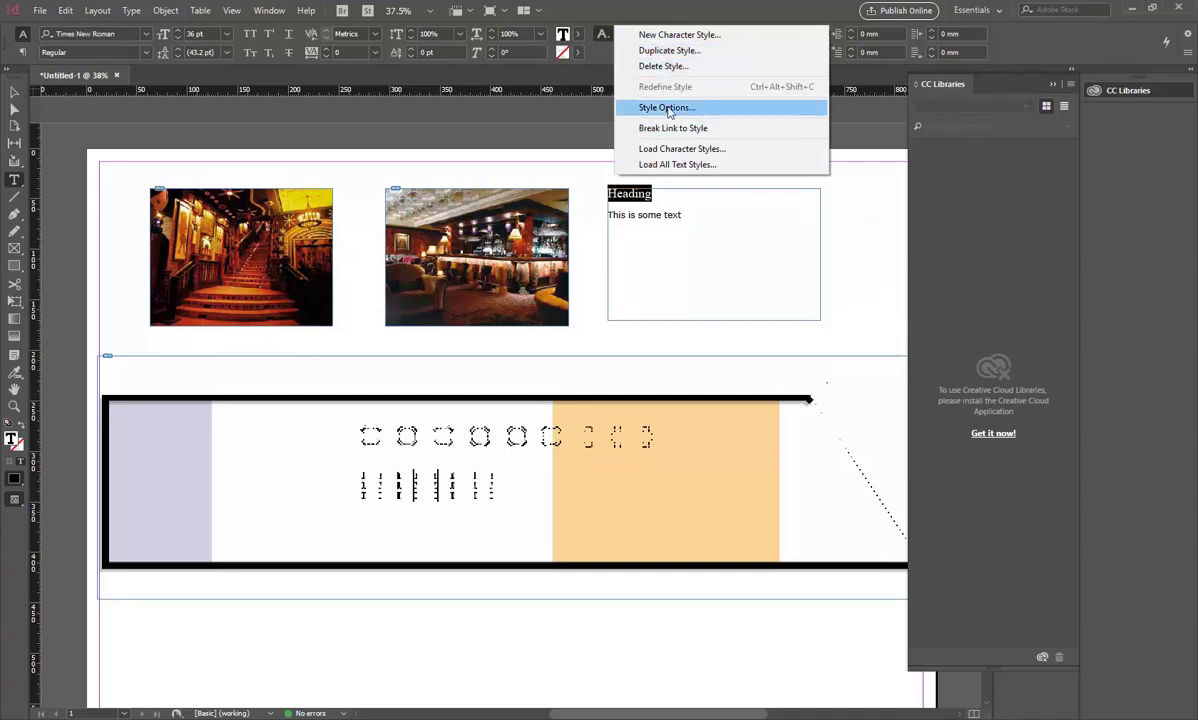
- Change the Heading 1 style's font to Marlett
left_click(666, 108)
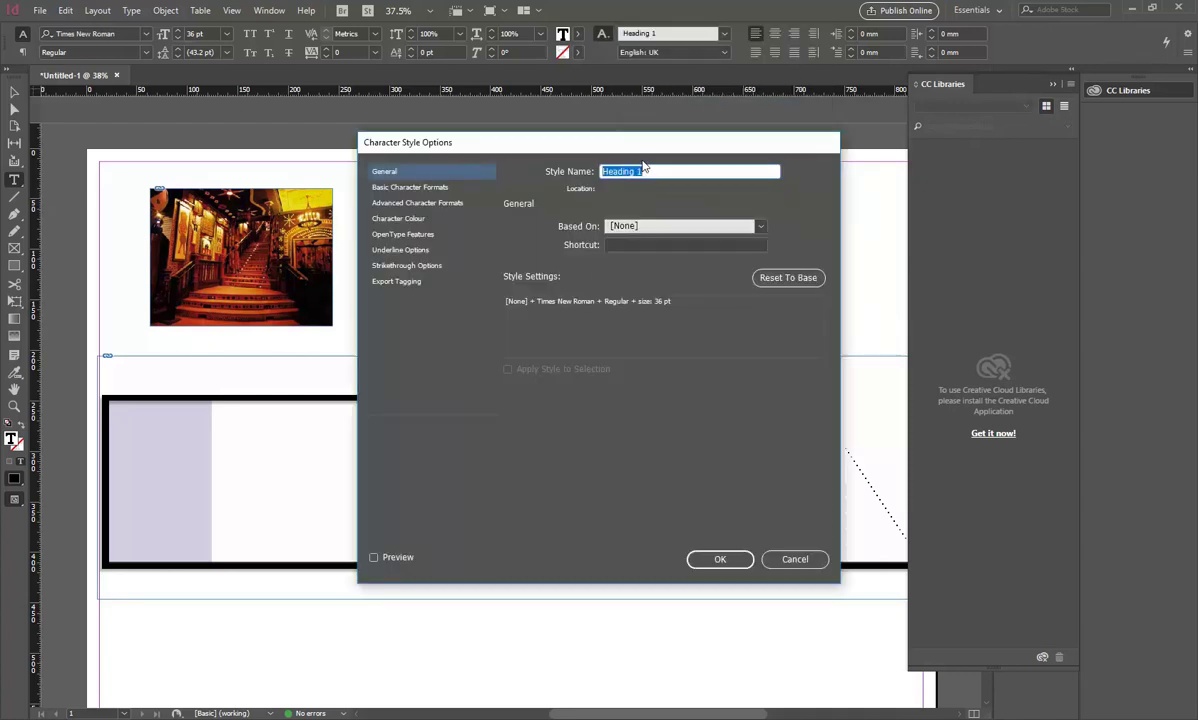
left_click(398, 188)
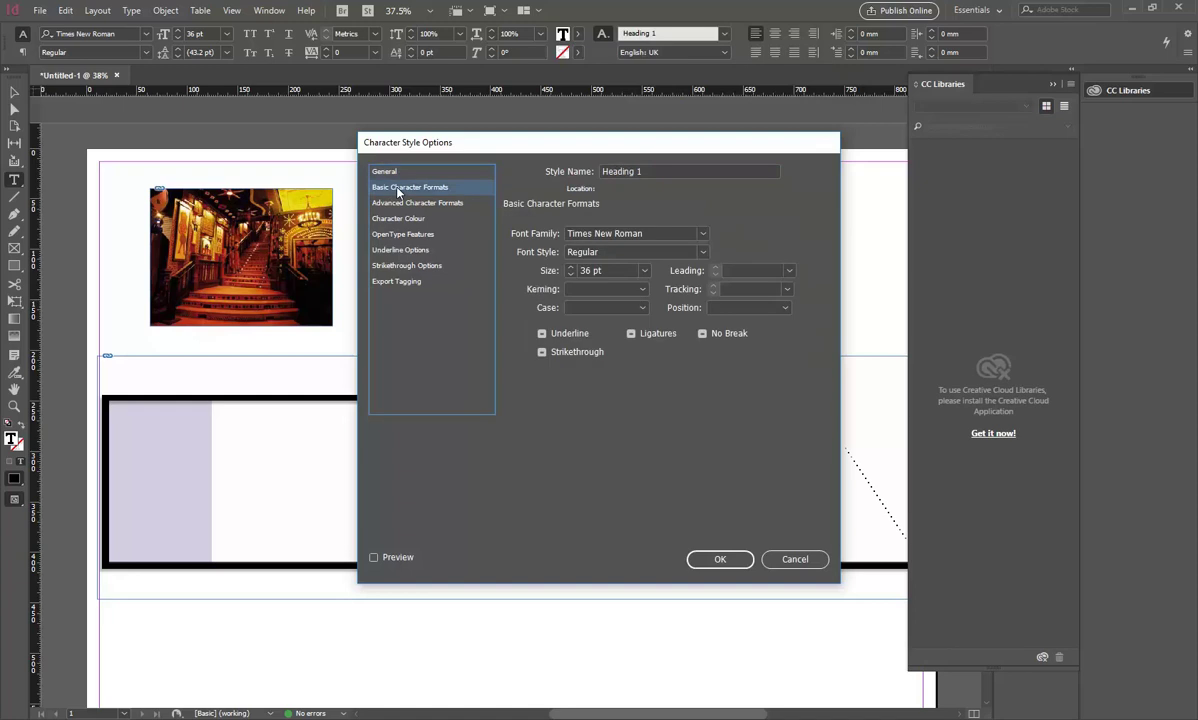
left_click(702, 234)
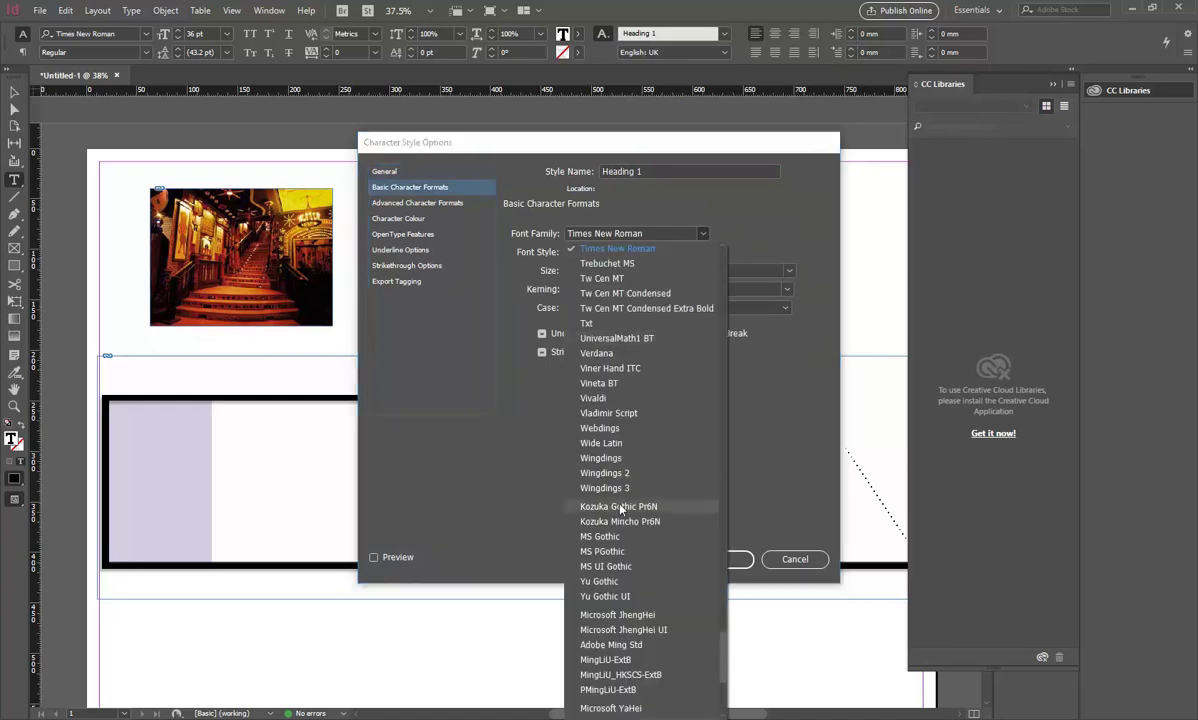
scroll(609, 335, "up", 20)
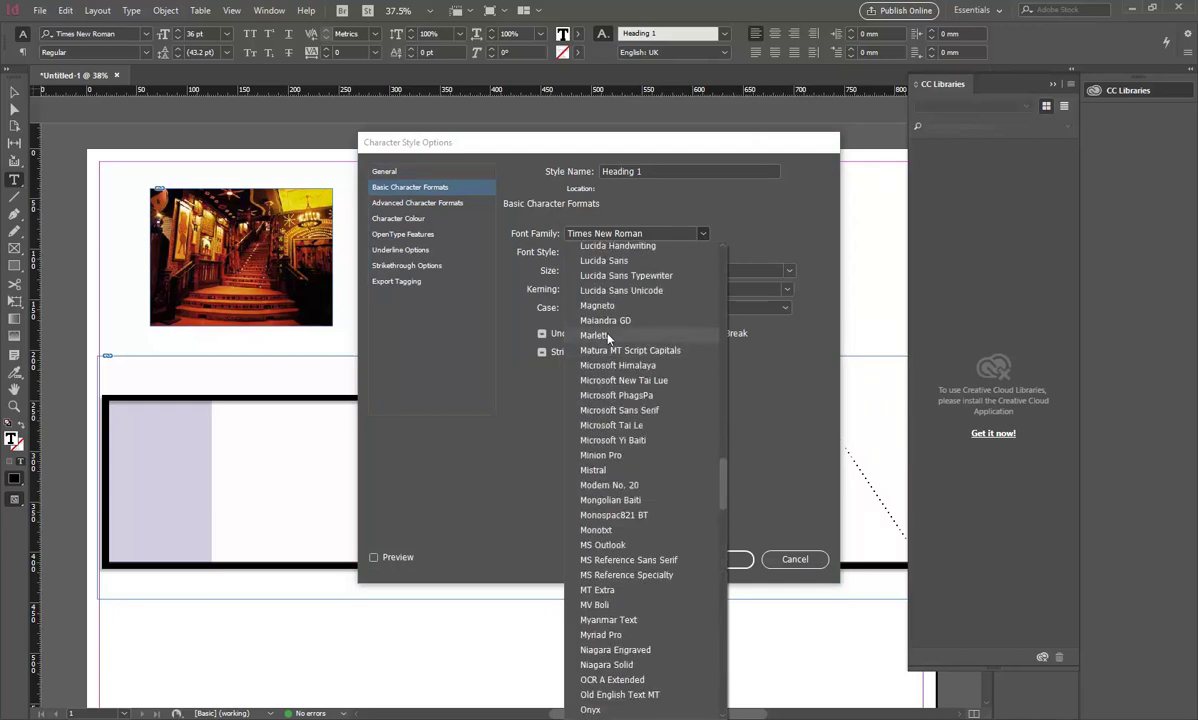
left_click(598, 336)
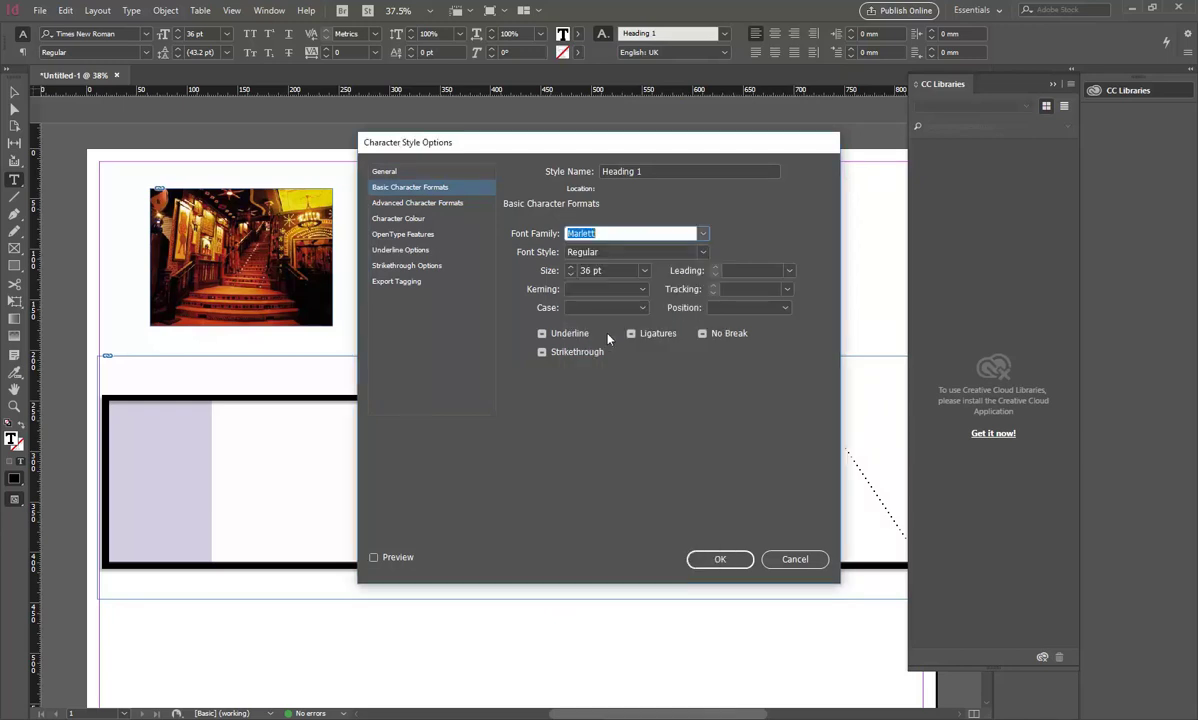
left_click(716, 559)
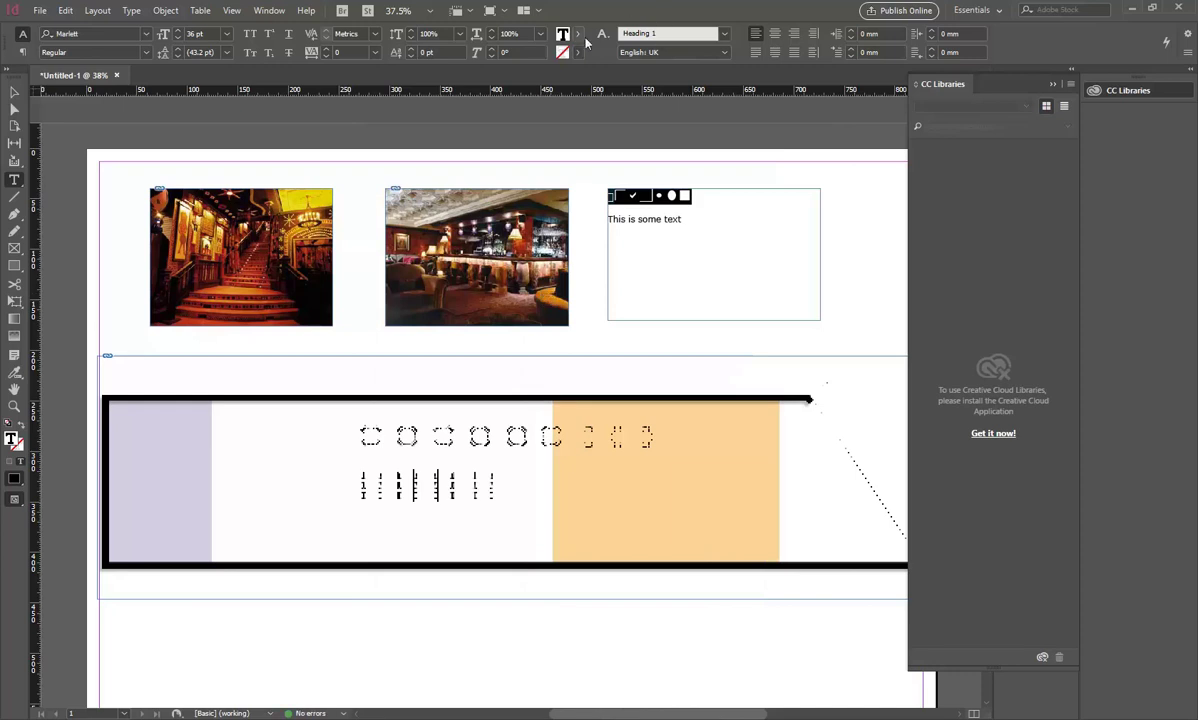
- Switch the Heading 1 style's font to GothicE instead
right_click(620, 29)
left_click(664, 107)
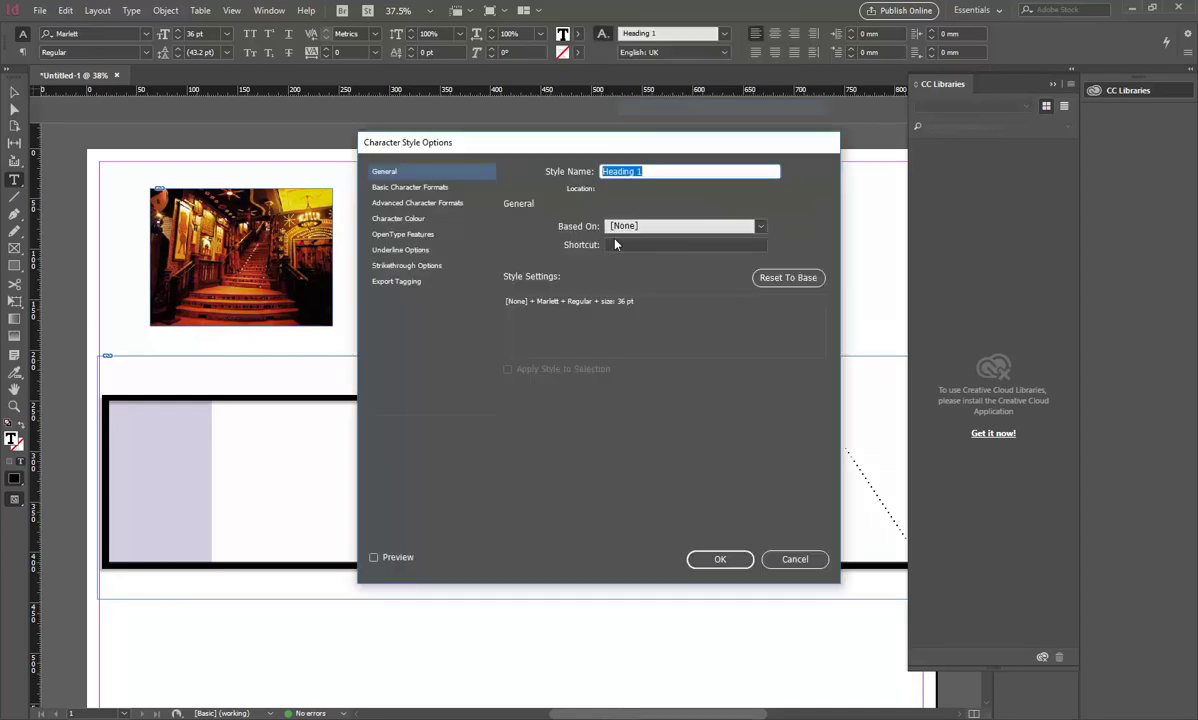
left_click(382, 192)
left_click(700, 236)
scroll(596, 394, "up", 4)
scroll(596, 394, "up", 10)
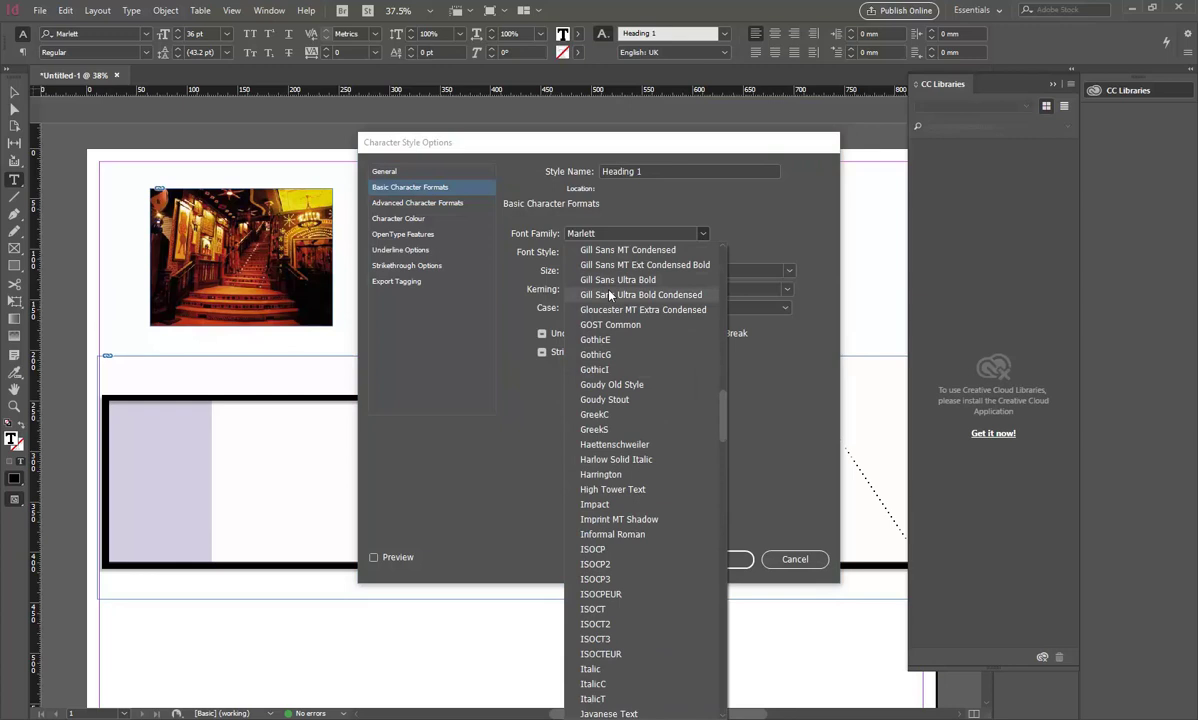
left_click(596, 341)
left_click(717, 559)
- Confirm the Heading 1 style options and deselect the text frame
left_click(608, 33)
left_click(660, 107)
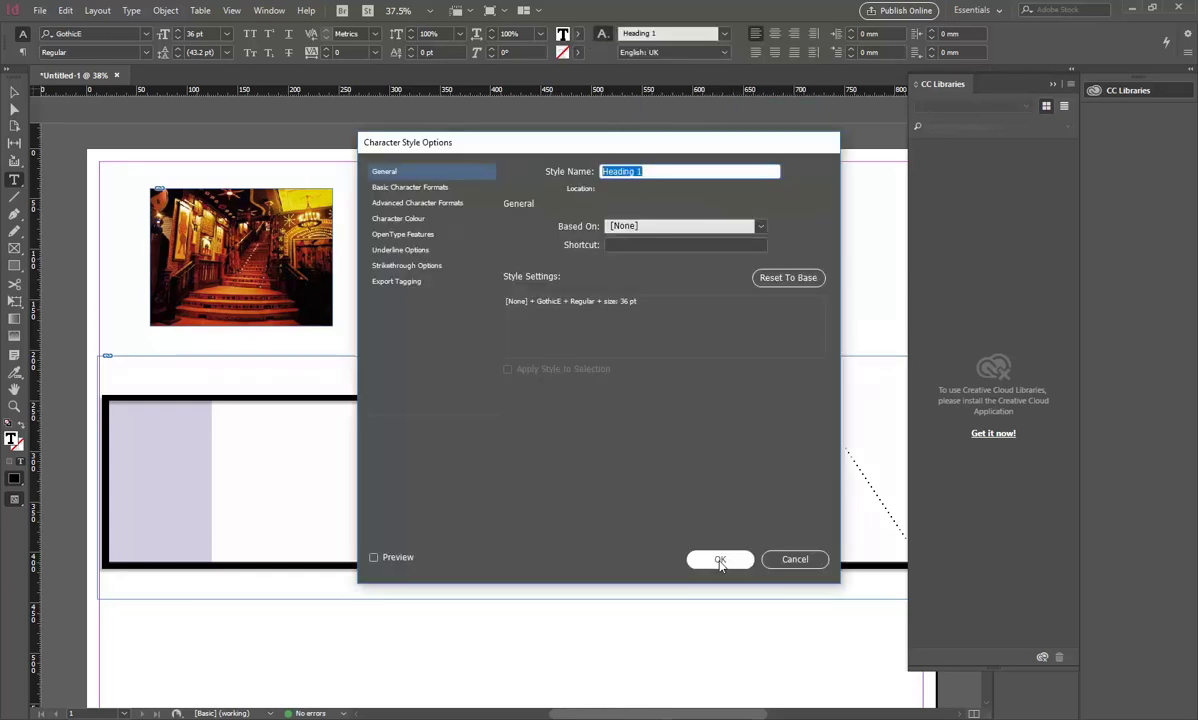
left_click(717, 561)
left_click(14, 92)
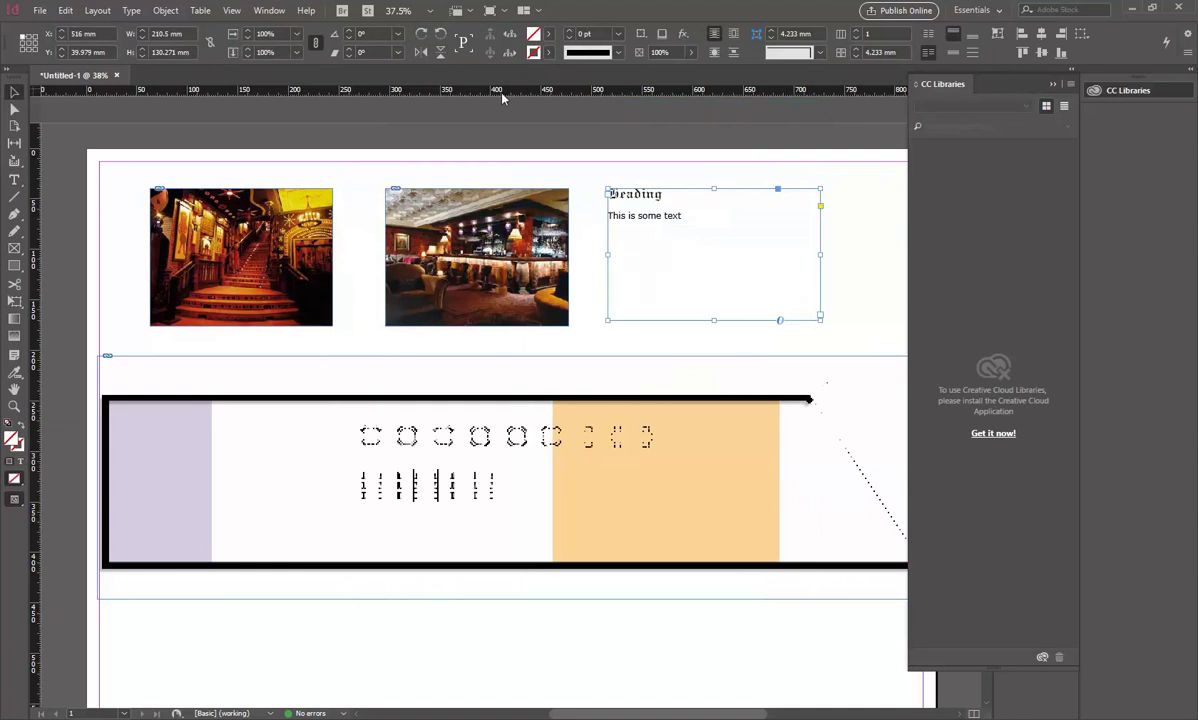
left_click(551, 153)
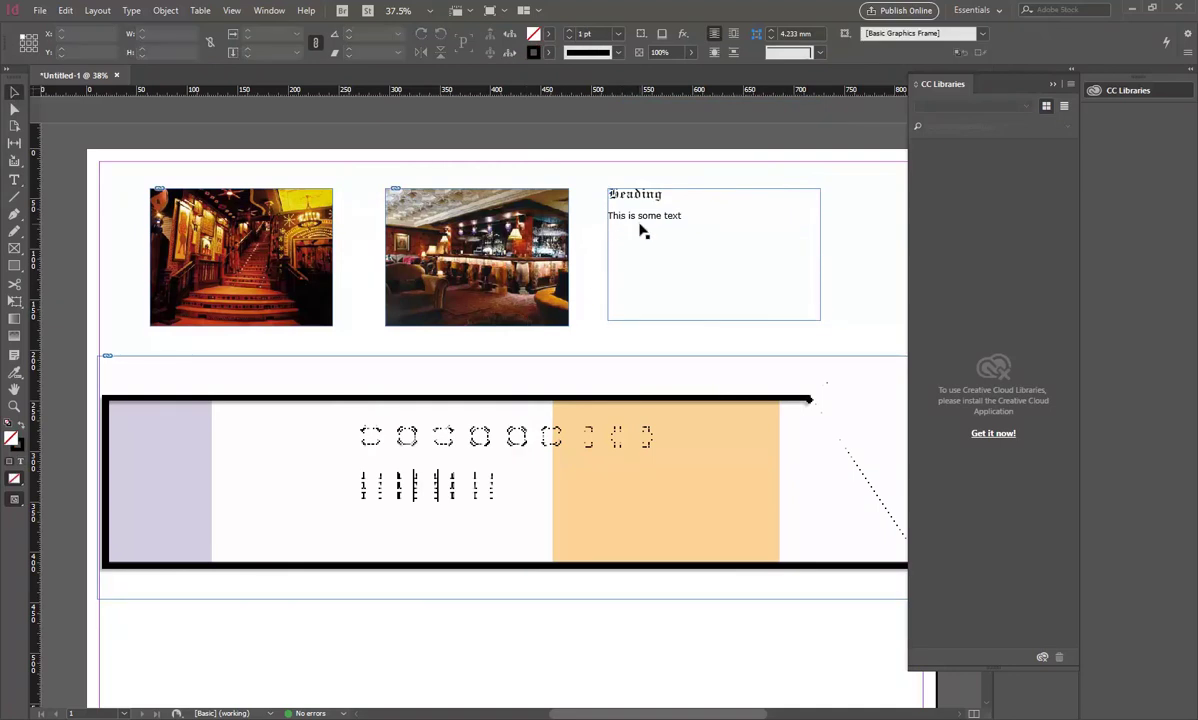
- Draw a text frame below the banner and type the heading 'Heading 2' in Heading 1 style
scroll(246, 321, "down", 1)
scroll(176, 324, "up", 1)
left_click(16, 180)
scroll(186, 512, "down", 1)
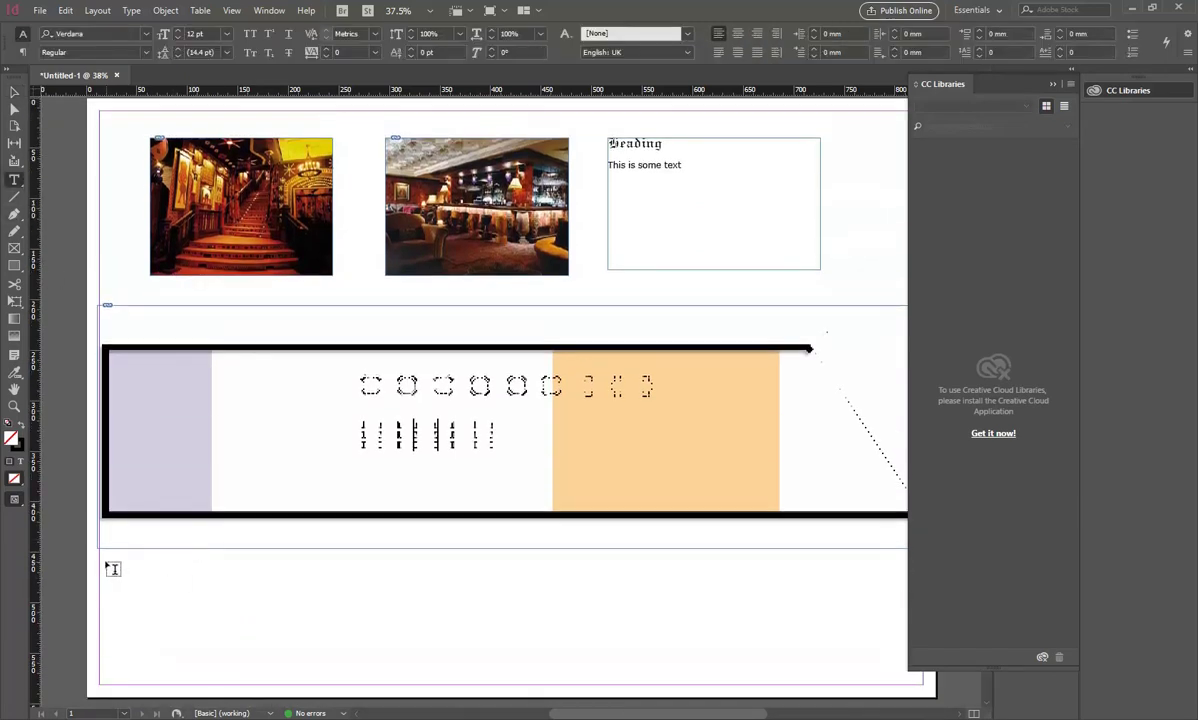
left_click_drag(100, 564, 301, 669)
left_click(674, 33)
left_click(651, 64)
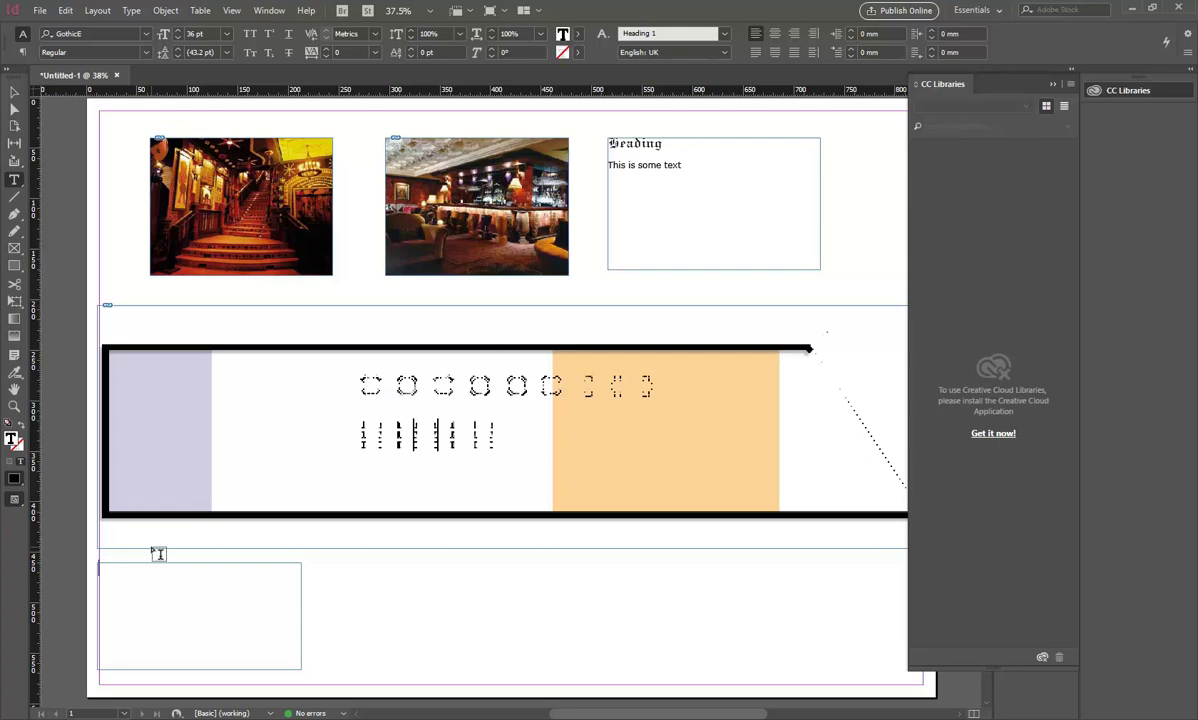
type("Heading 1")
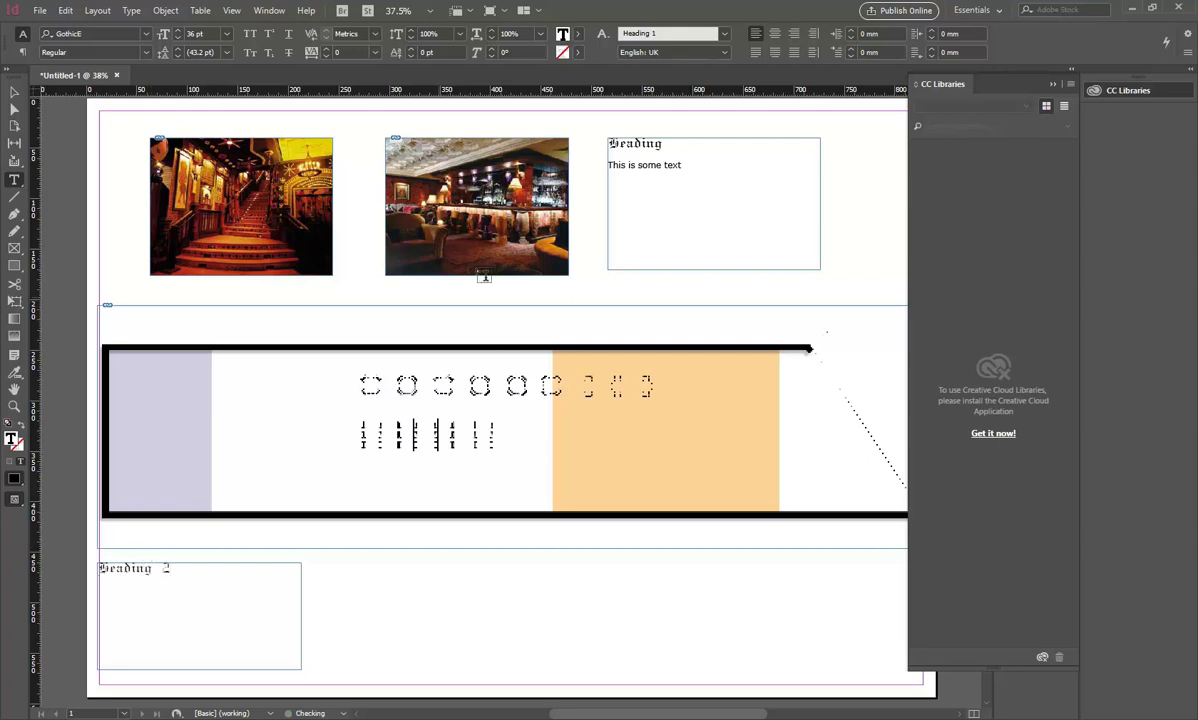
- Add the line 'This is a new body' in Body text style beneath the heading
left_click(678, 33)
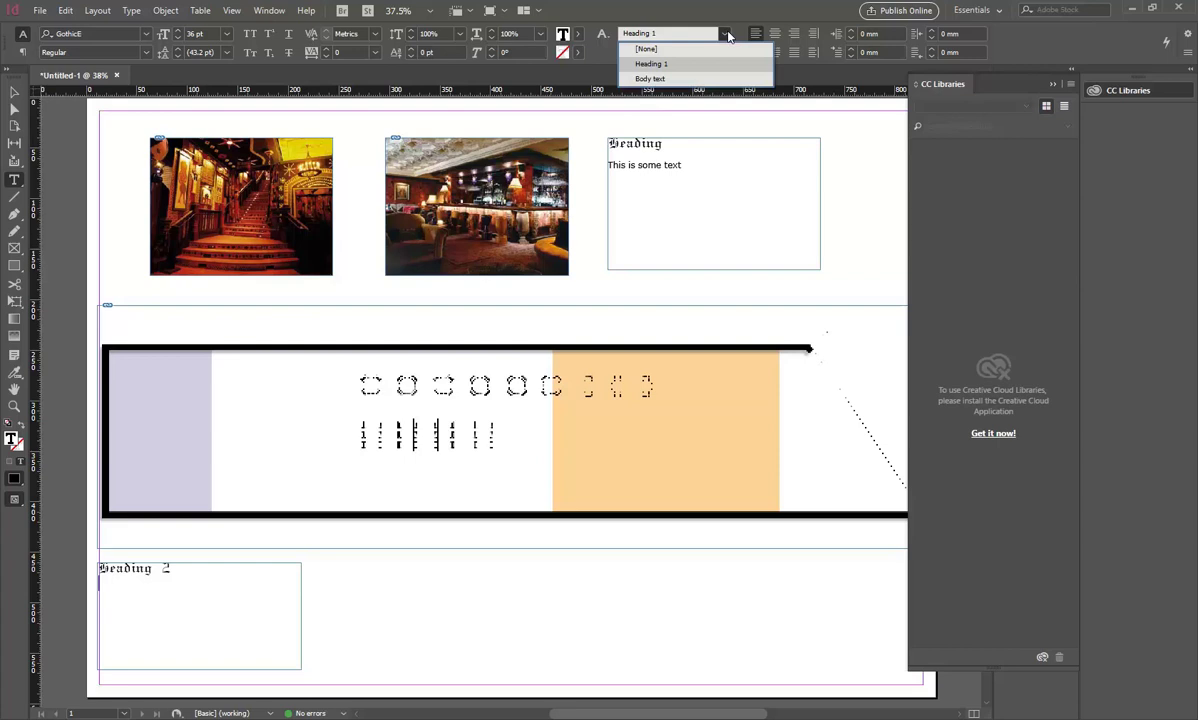
left_click(660, 78)
type("Thi")
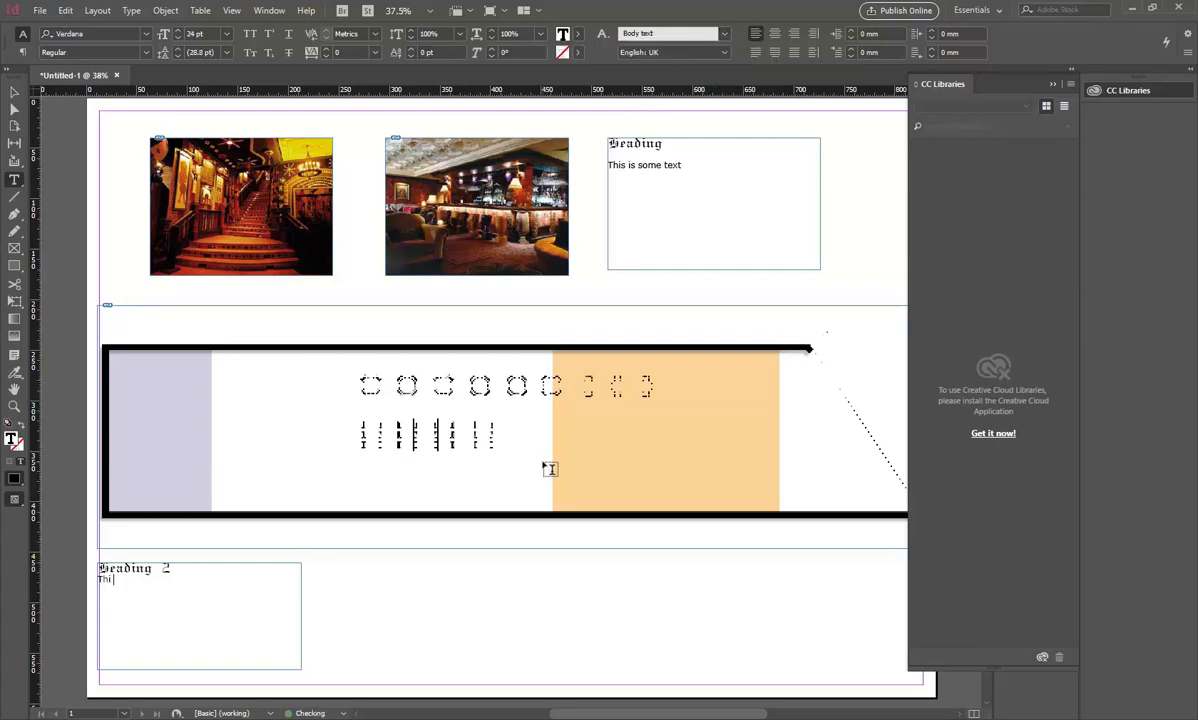
type("us is a new body")
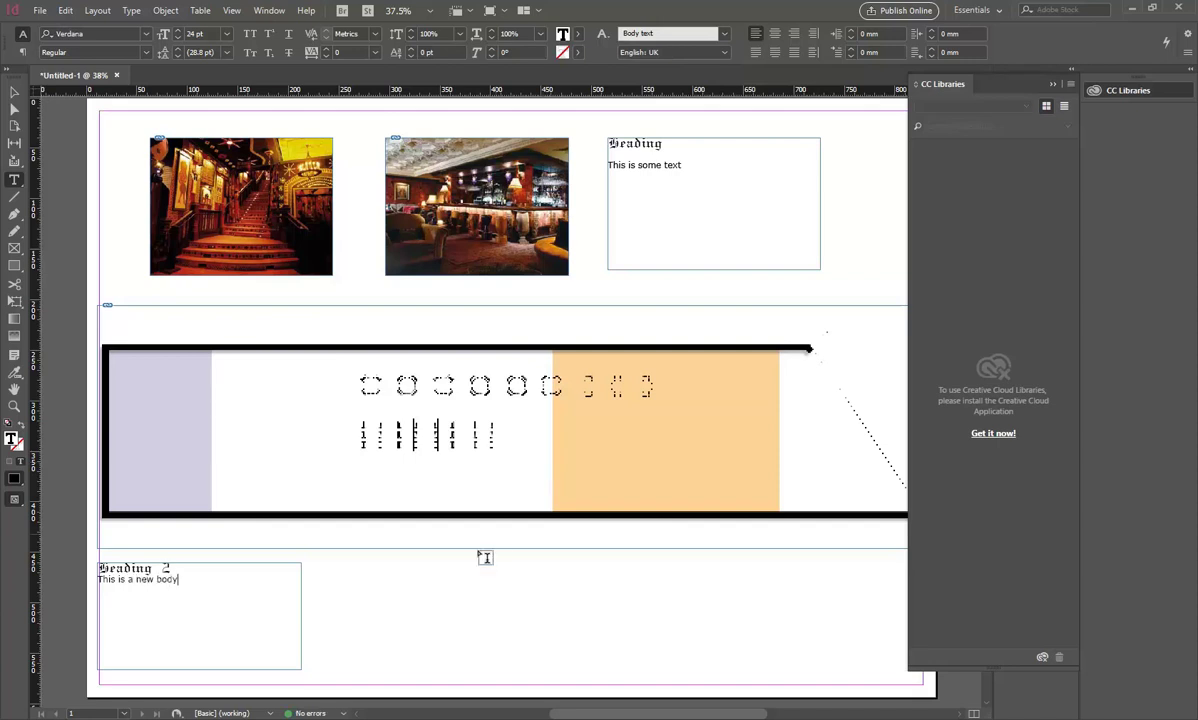
left_click(187, 563)
key("Return")
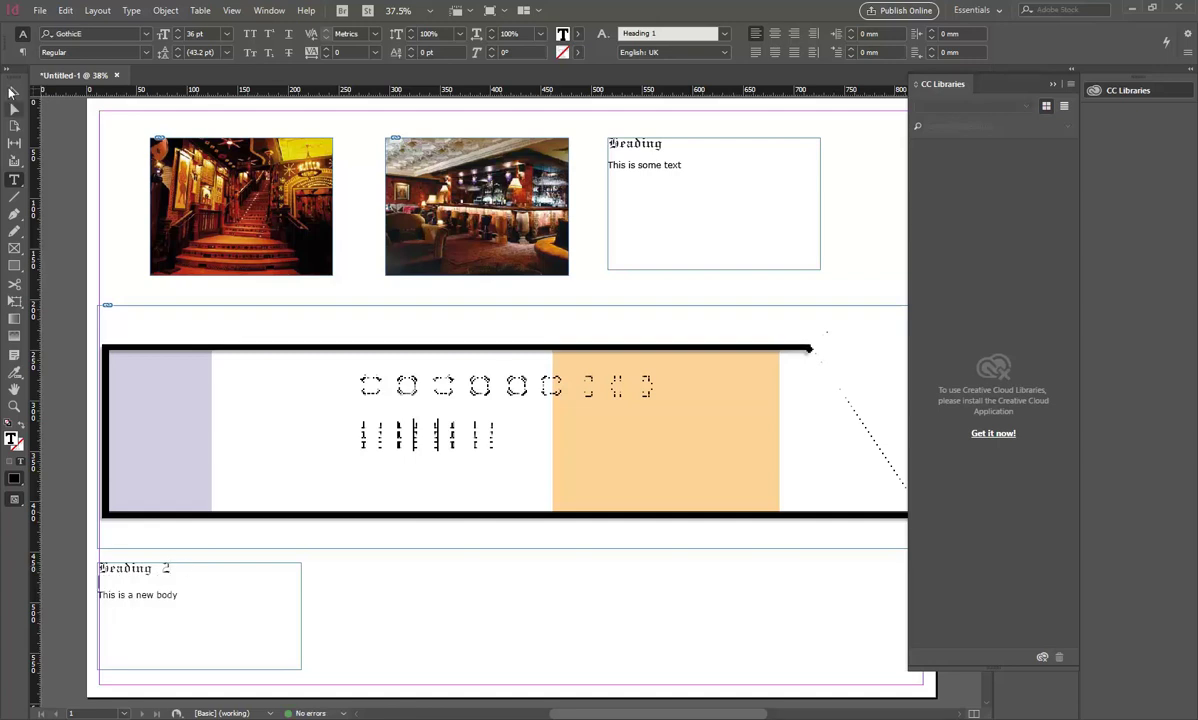
left_click(14, 92)
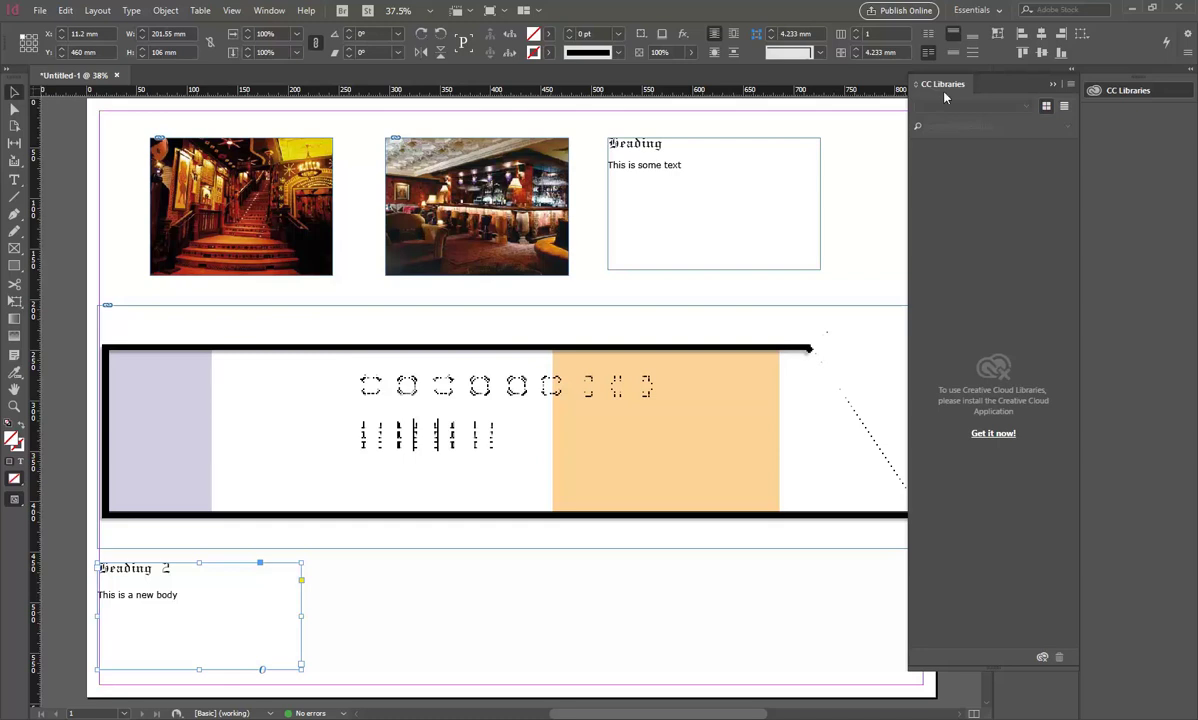
- Collapse the CC Libraries panel to icons and select the top-right frame's line 'This is some text'
left_click(1050, 88)
left_click(848, 193)
left_click(1134, 92)
left_click(1130, 91)
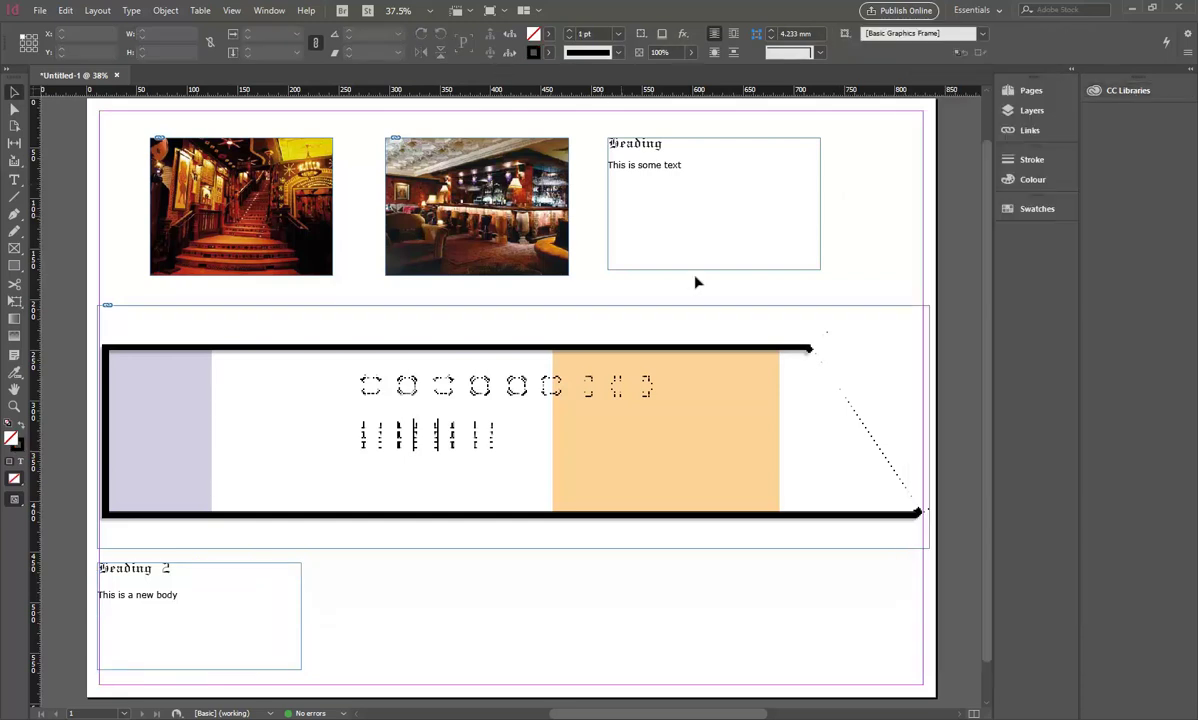
double_click(688, 164)
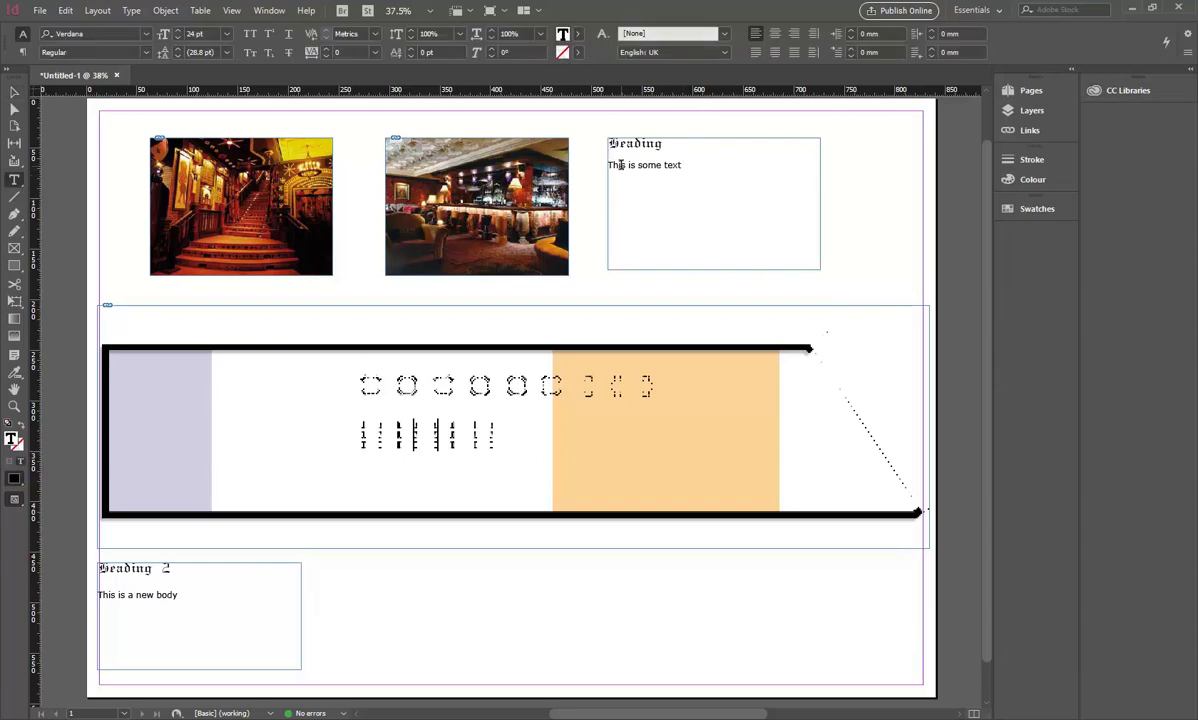
left_click_drag(668, 152, 591, 152)
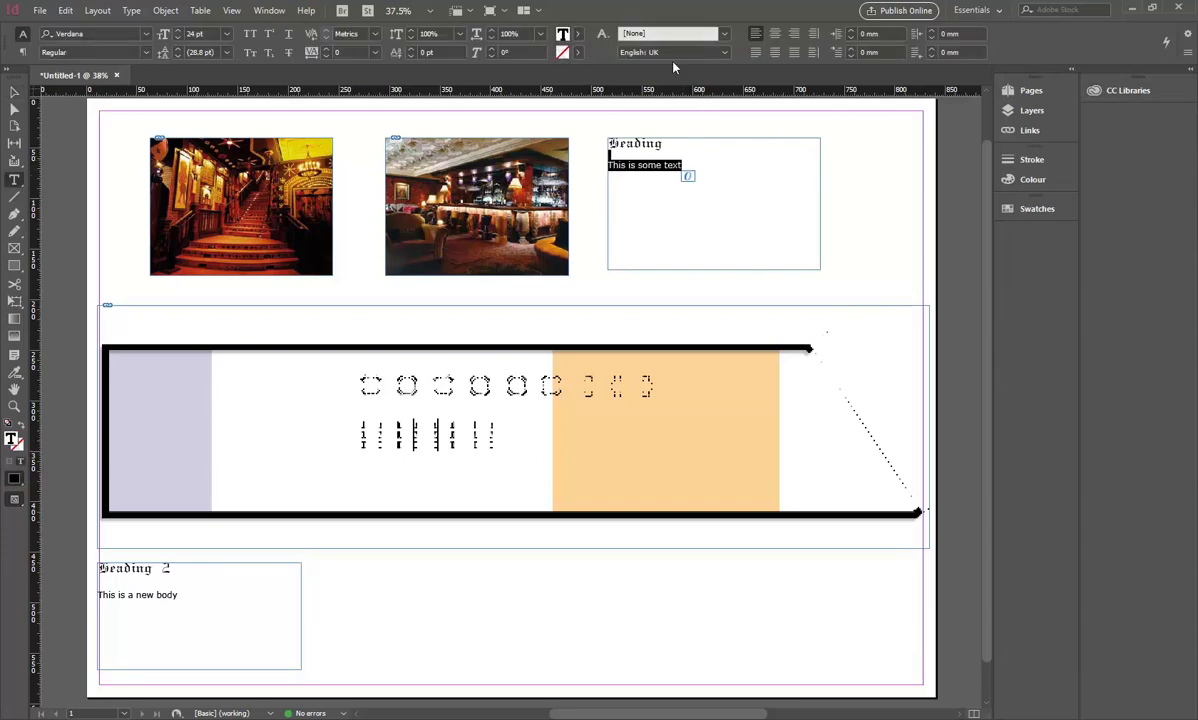
- Select the line 'This is some text' and apply the Body text character style
left_click(680, 146)
left_click_drag(683, 165, 600, 165)
left_click(602, 33)
left_click(625, 177)
left_click(602, 33)
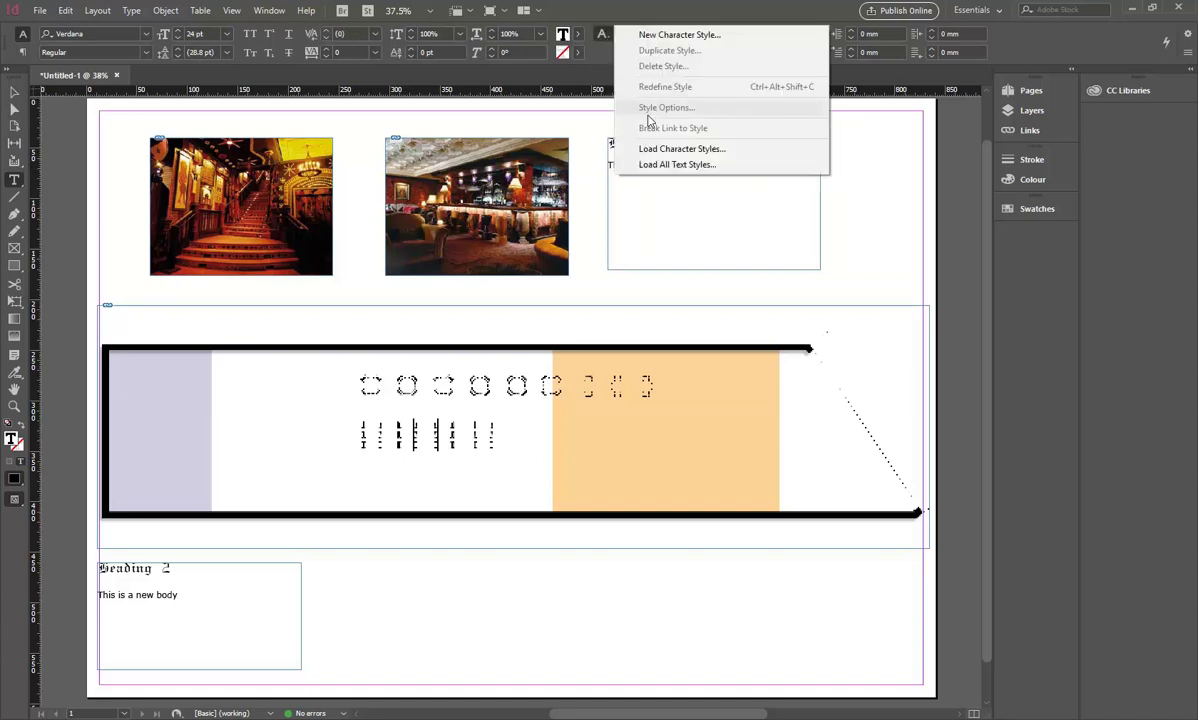
left_click(678, 33)
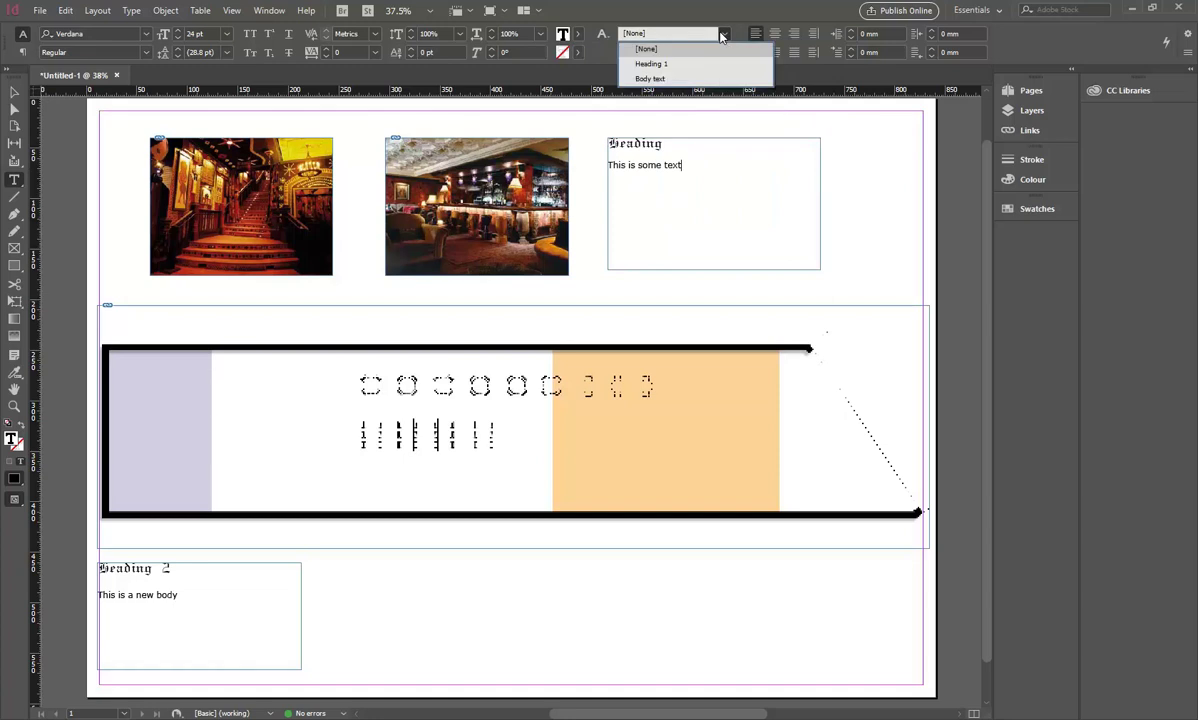
left_click(676, 79)
- Review the Body text style options pages and cancel without changes
right_click(622, 33)
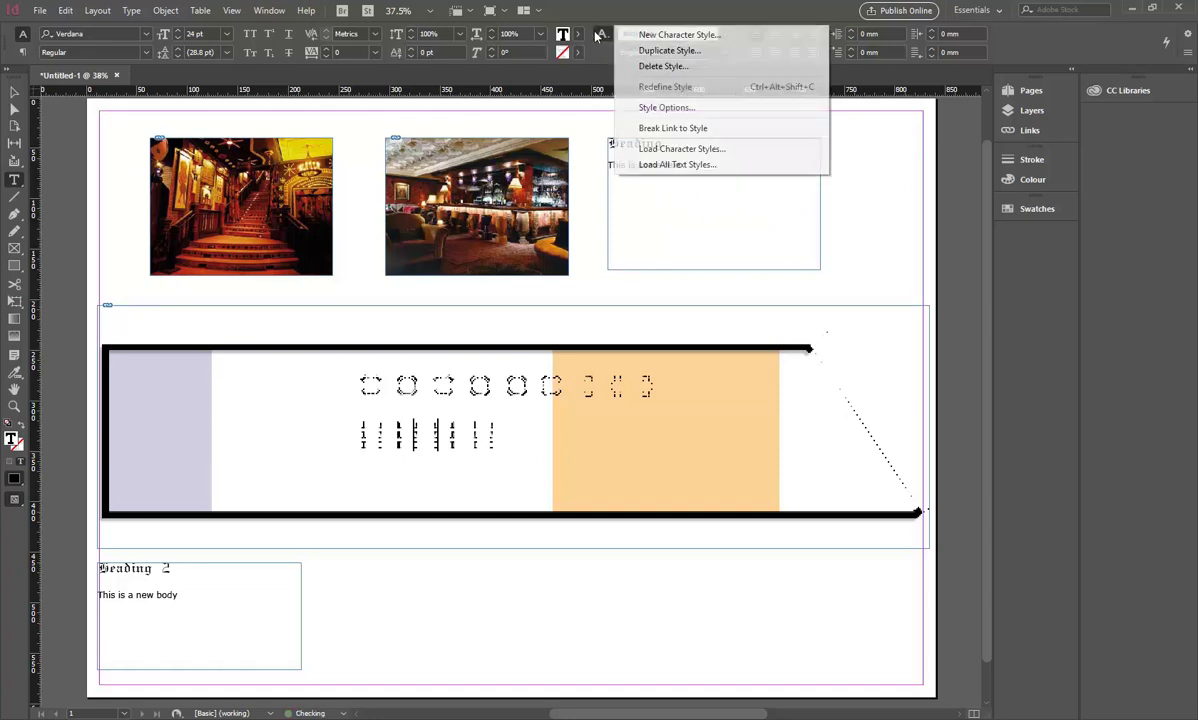
left_click(646, 112)
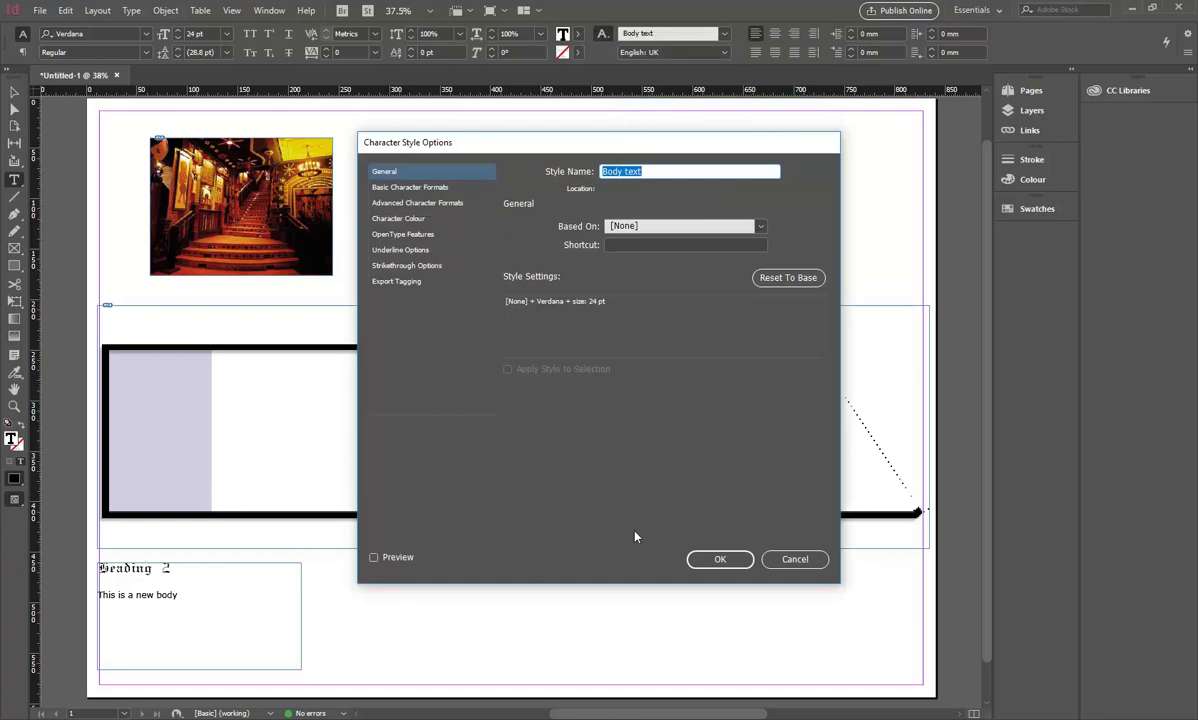
left_click(412, 189)
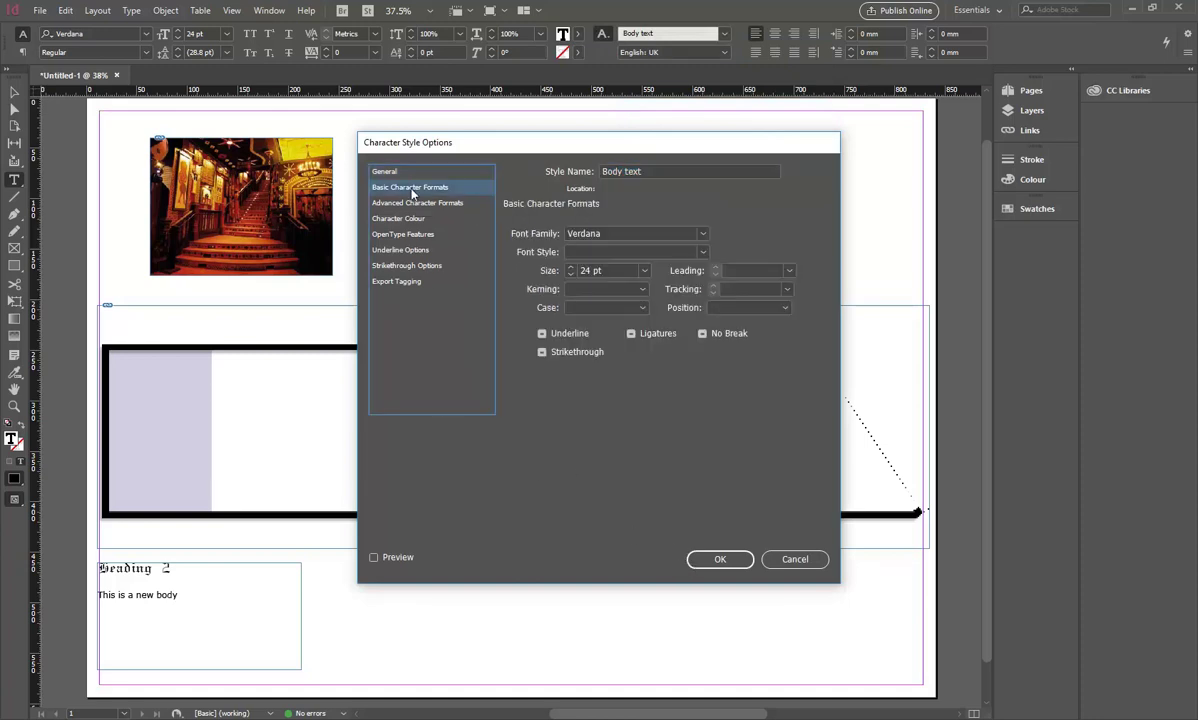
left_click(386, 171)
left_click(410, 188)
left_click(410, 203)
left_click(400, 218)
left_click(403, 234)
left_click(402, 250)
left_click(404, 266)
left_click(398, 283)
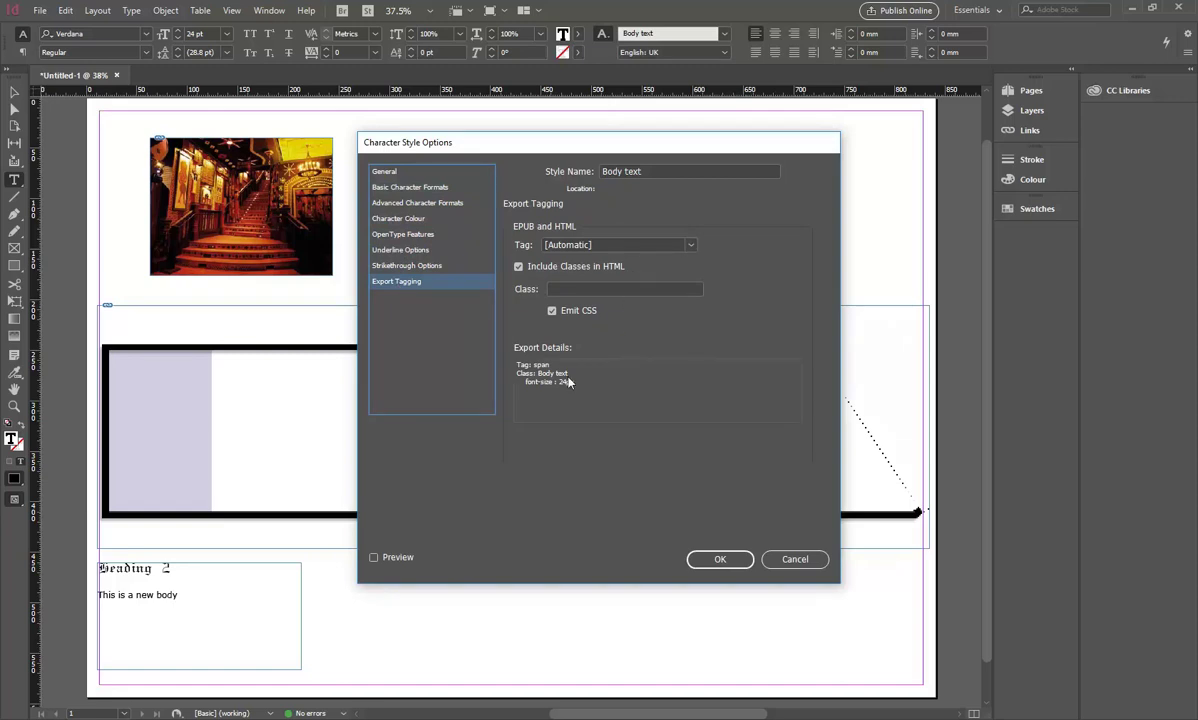
left_click(395, 174)
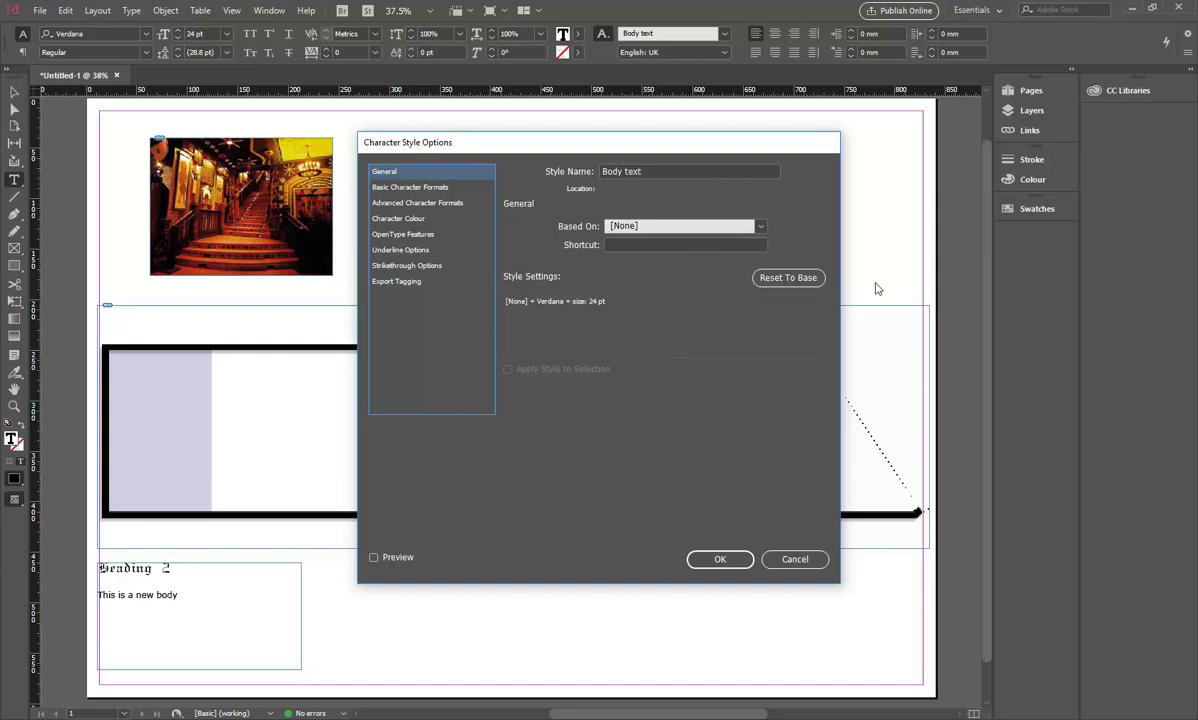
left_click(398, 191)
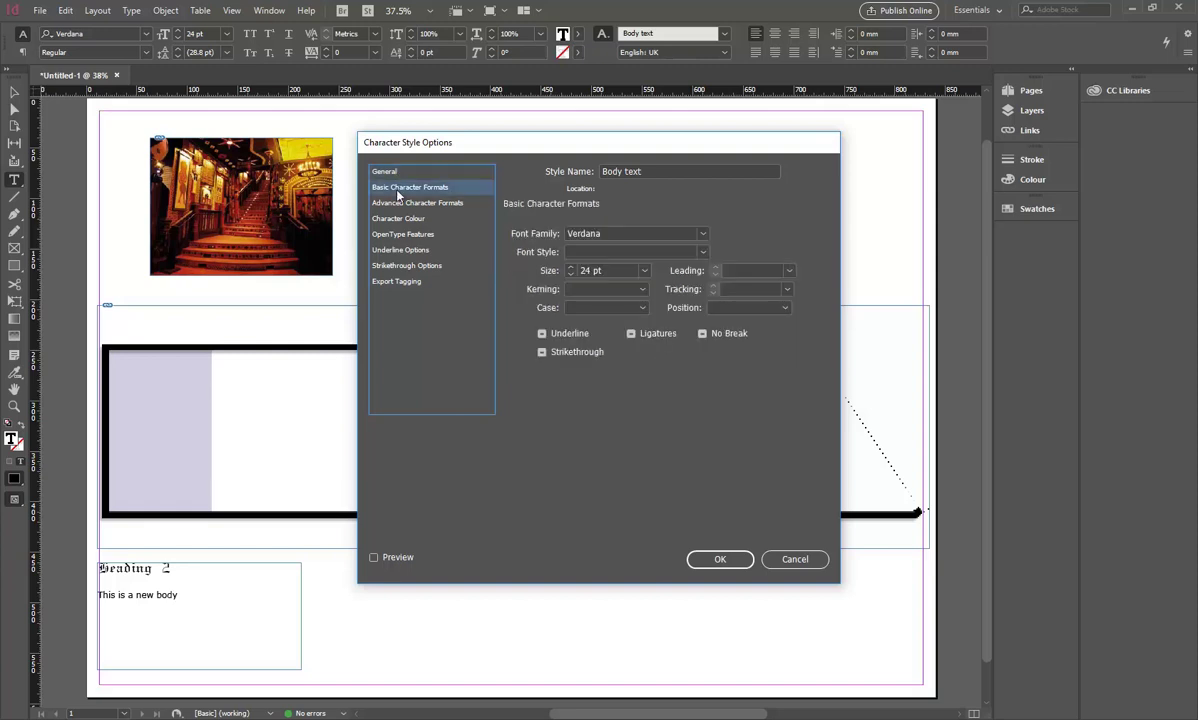
left_click(792, 562)
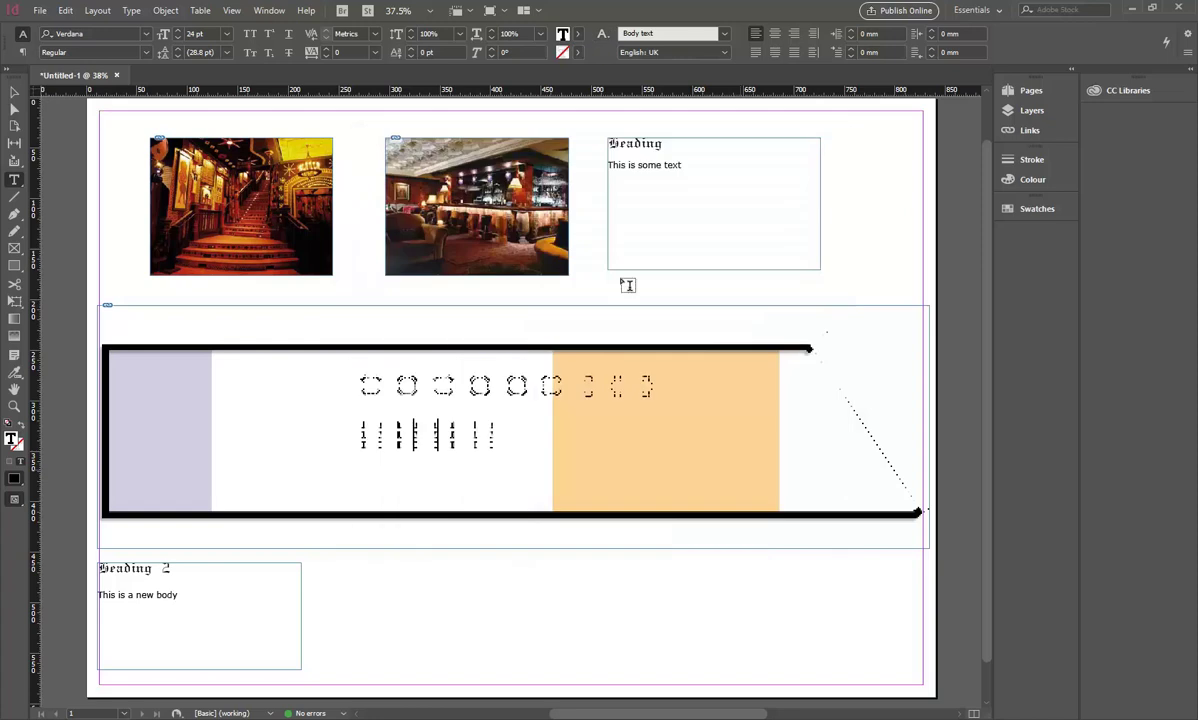
left_click(1122, 92)
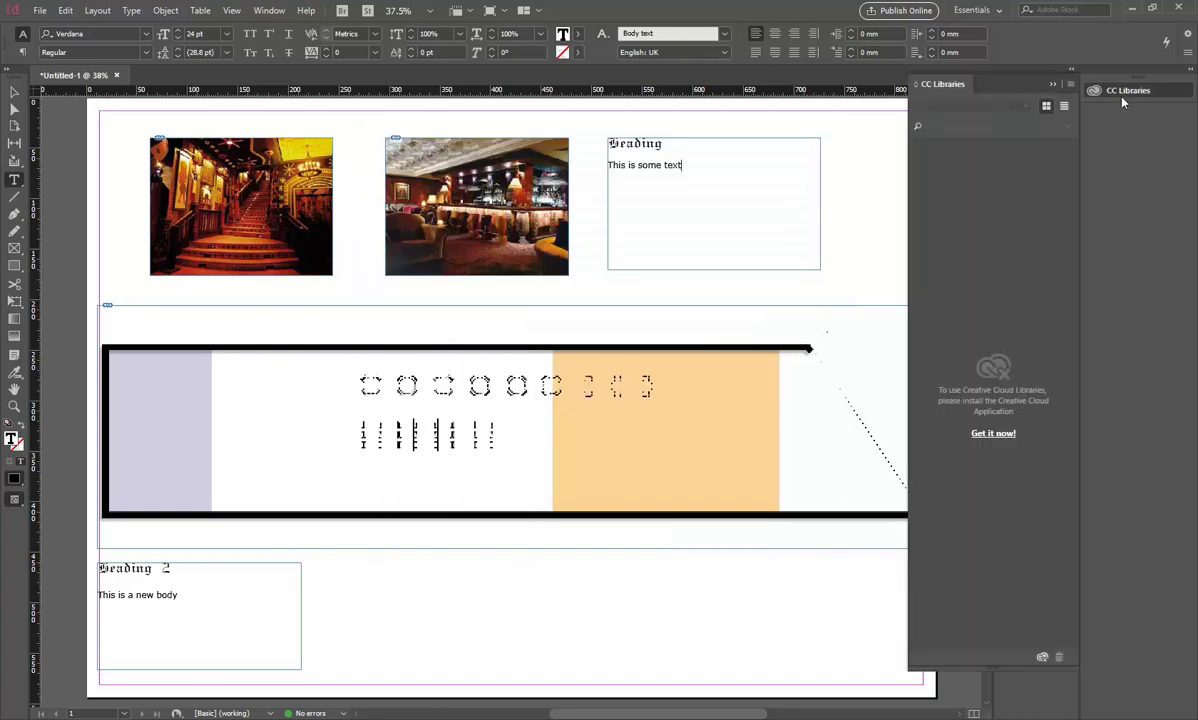
left_click(1122, 92)
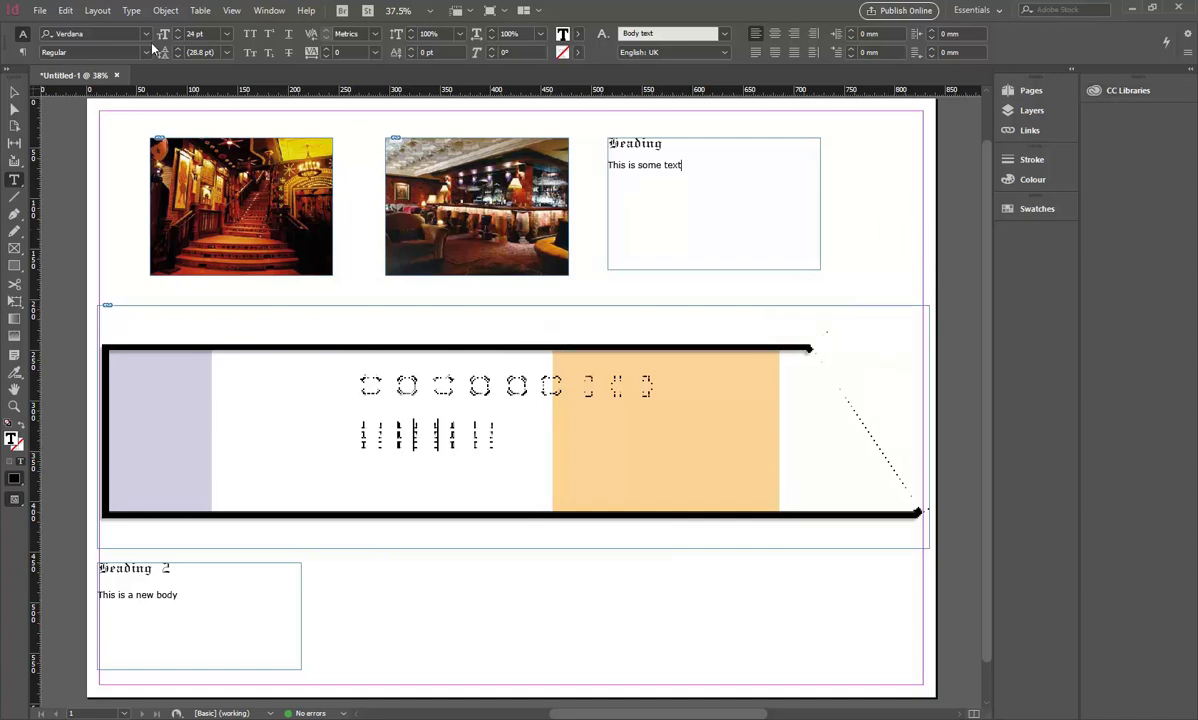
left_click(14, 92)
left_click(877, 233)
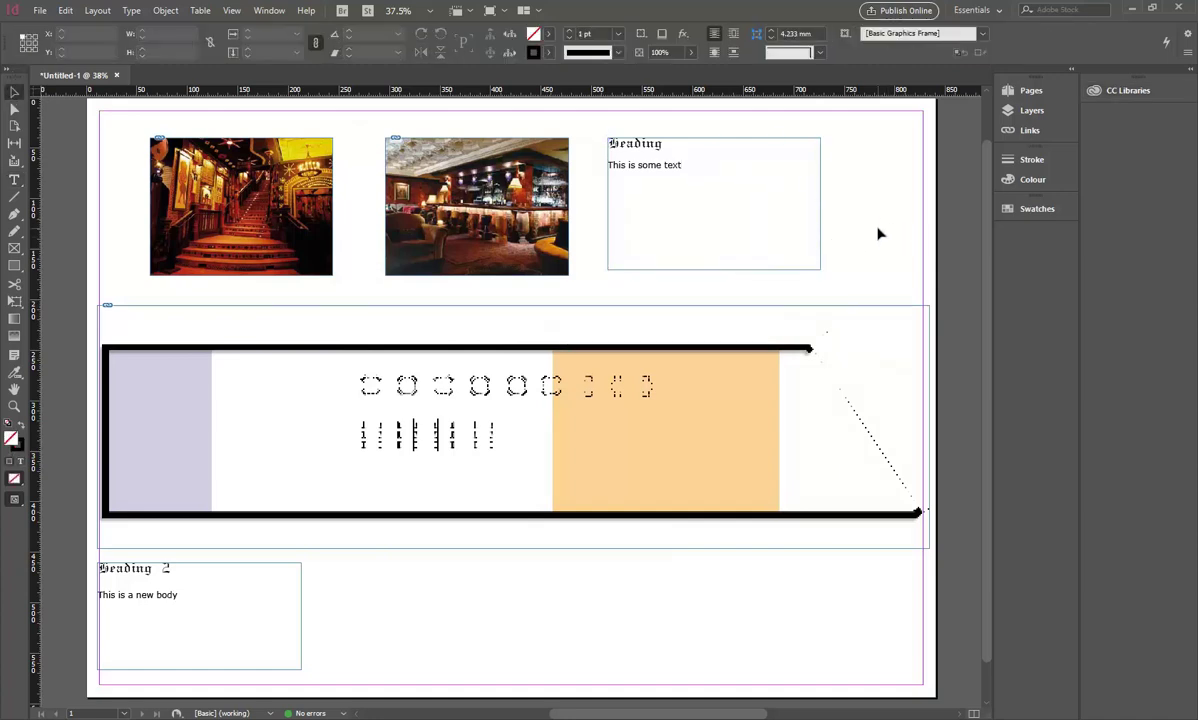